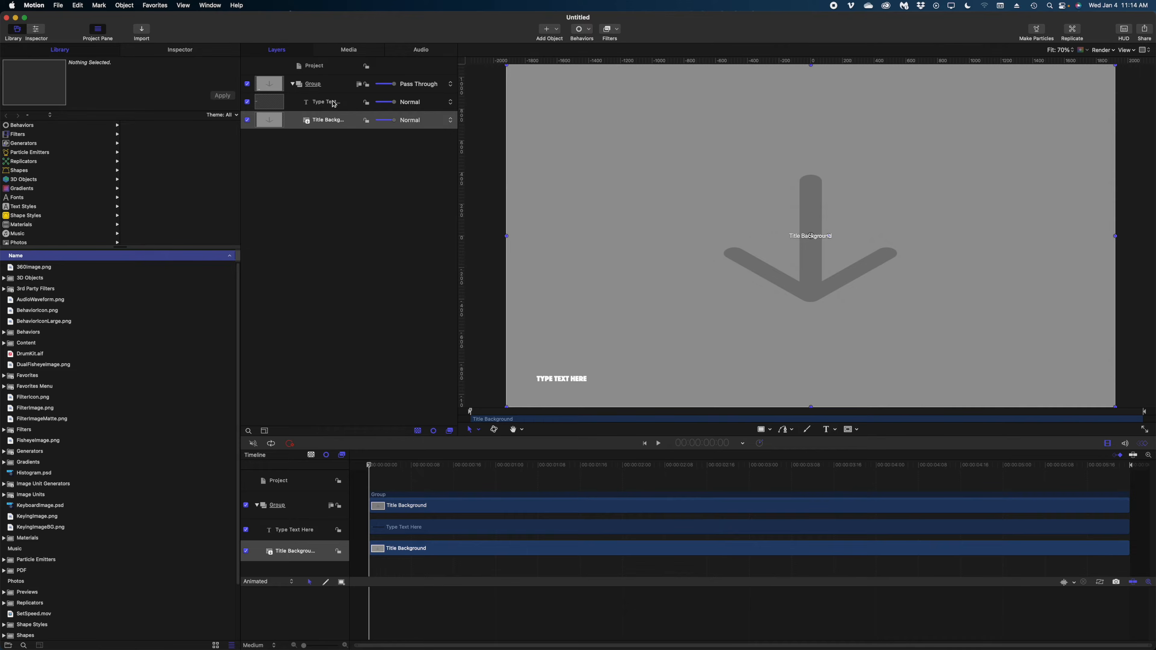
Select the Type Text and Title Background layers together in the Layers panel
click(334, 103)
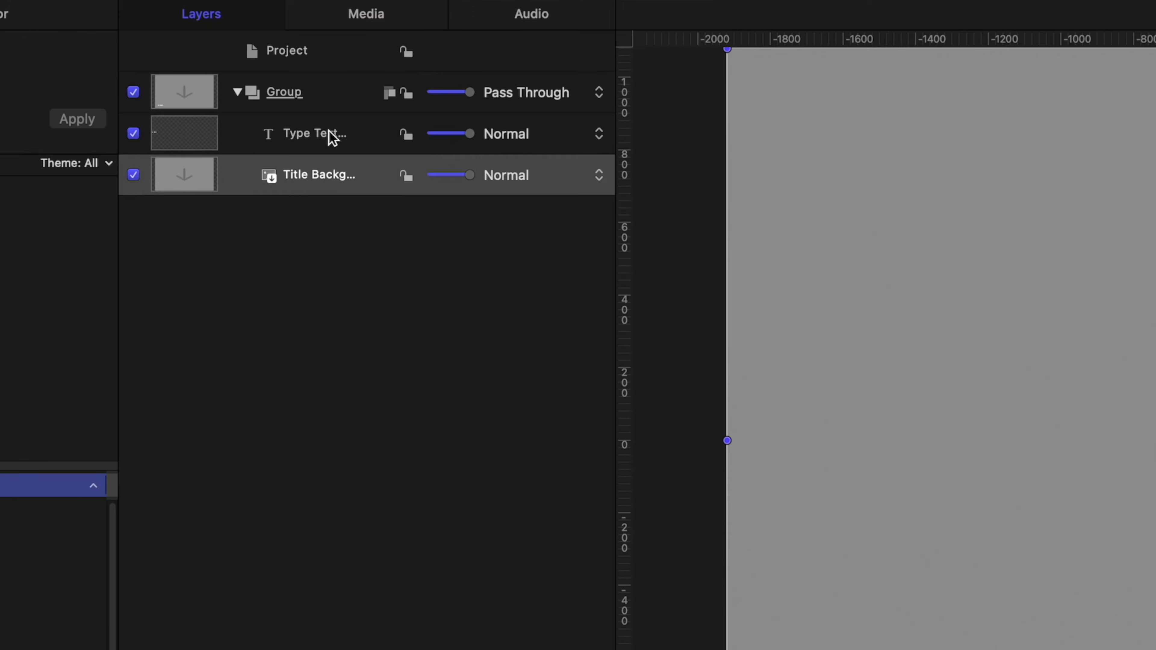
click(333, 102)
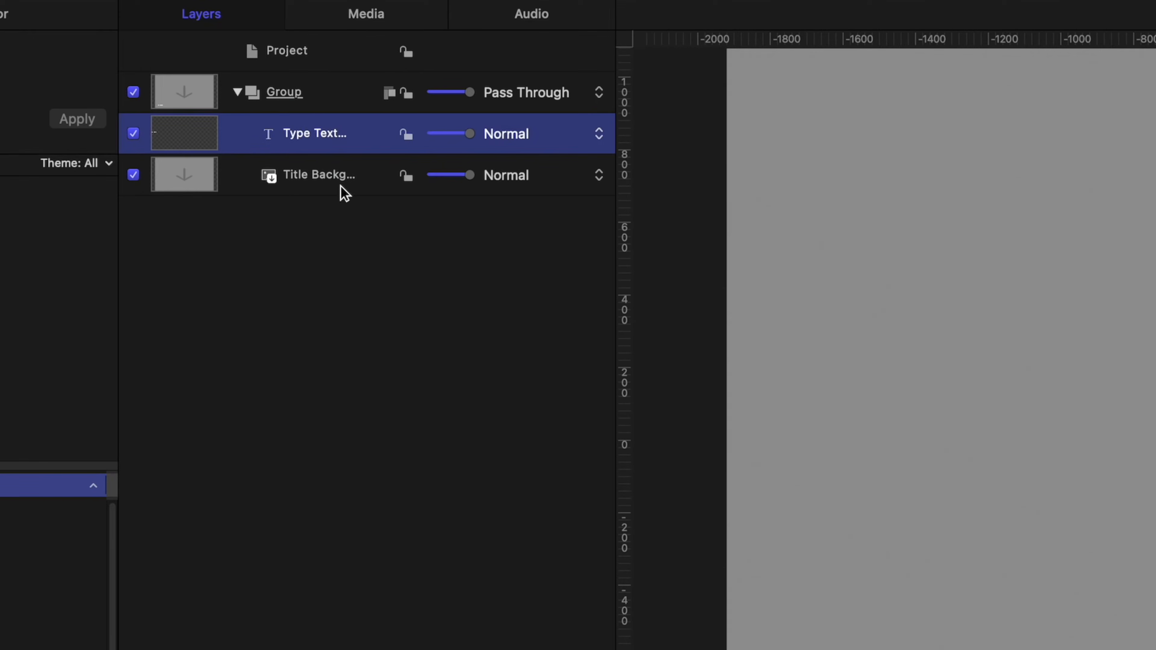
shift+click(347, 181)
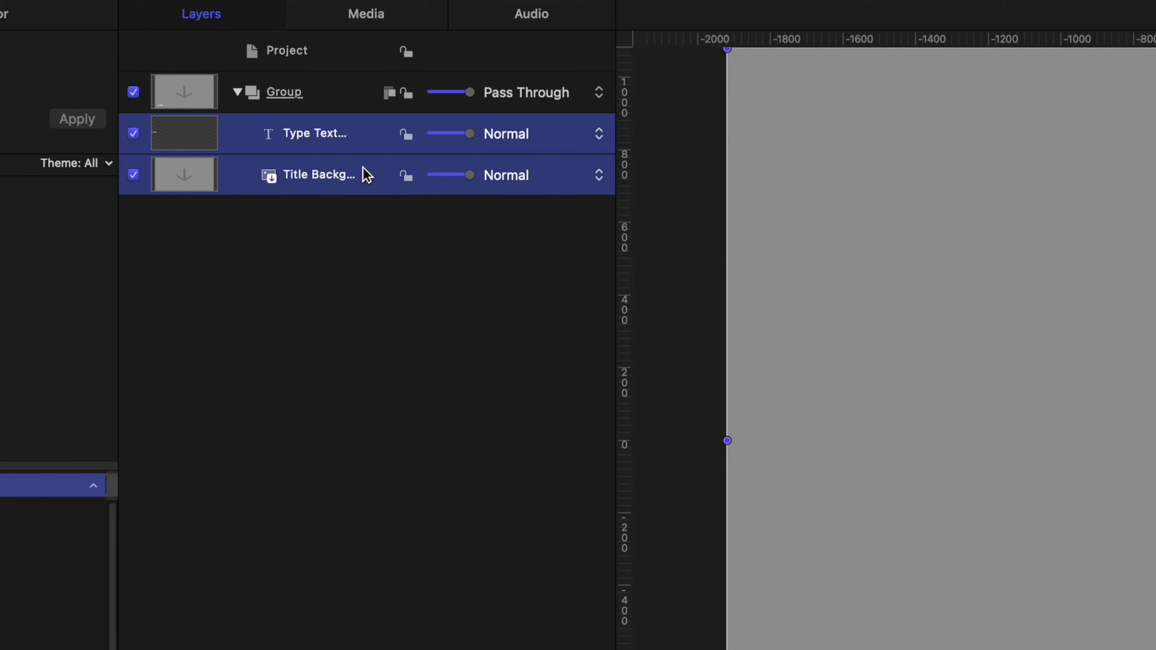
Delete both placeholder layers and create a new text layer reading MULTIPLIER
key(Delete)
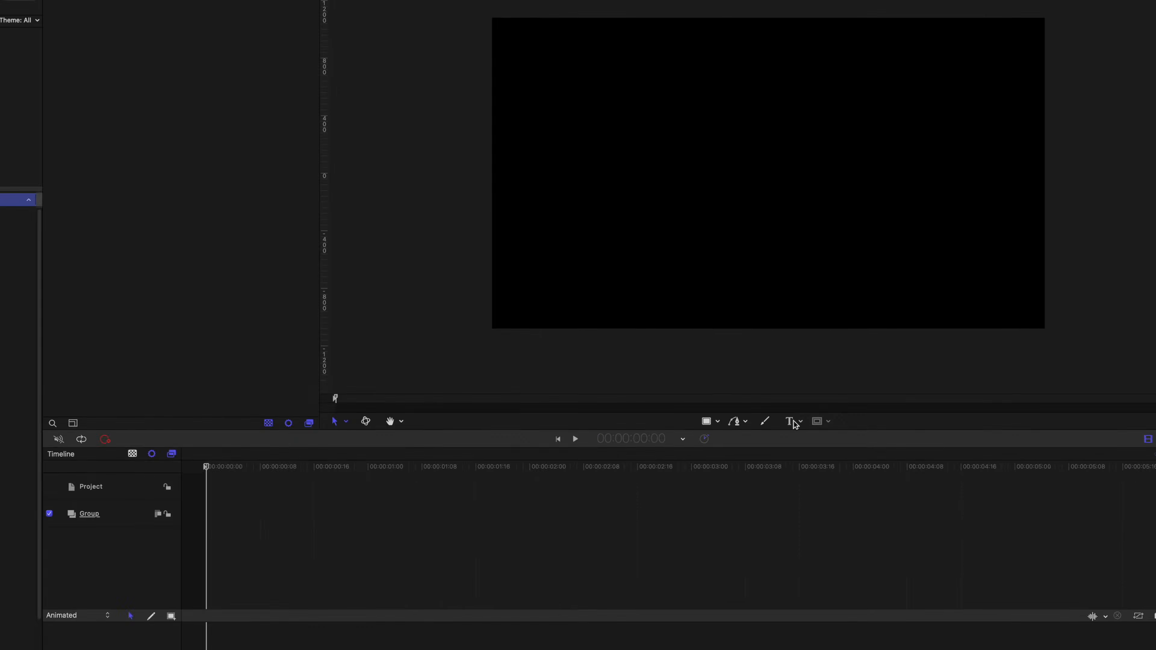
click(779, 421)
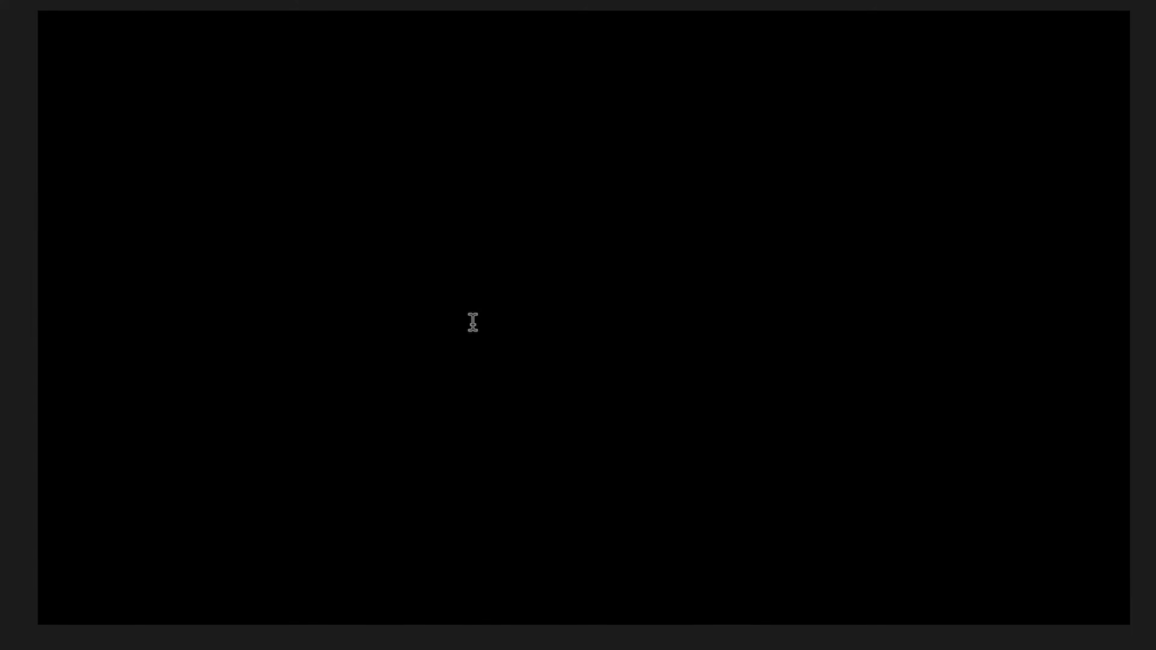
text(MULTIPLIER)
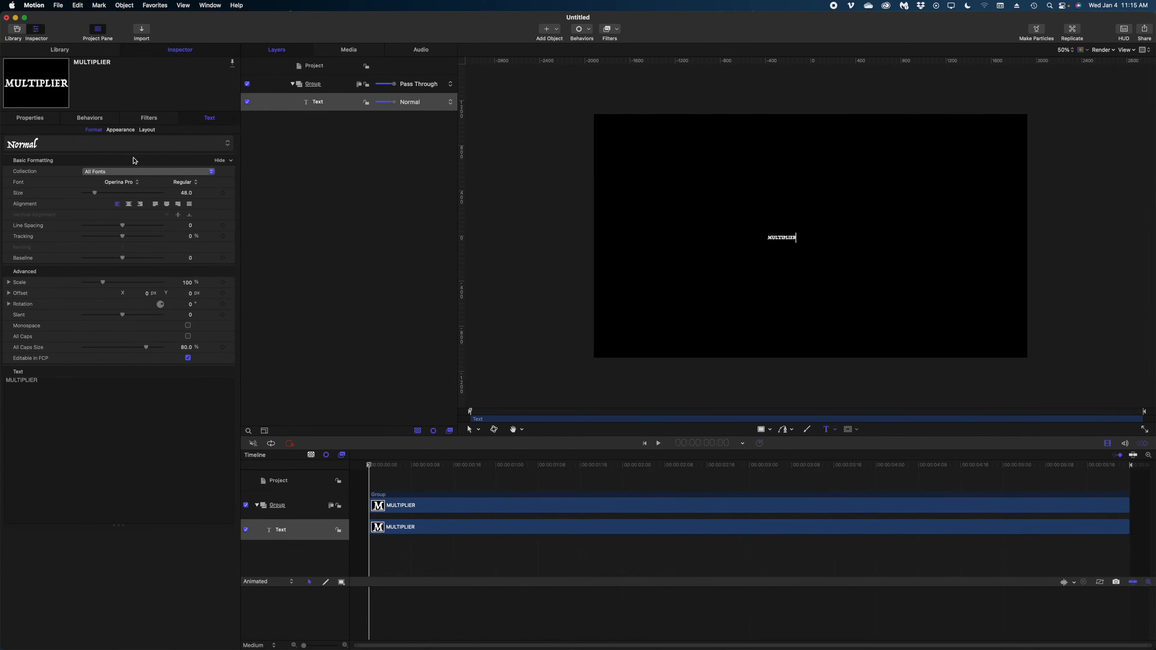
Set MULTIPLIER to Phosphate Solid, centre-aligned, at size 288
click(122, 182)
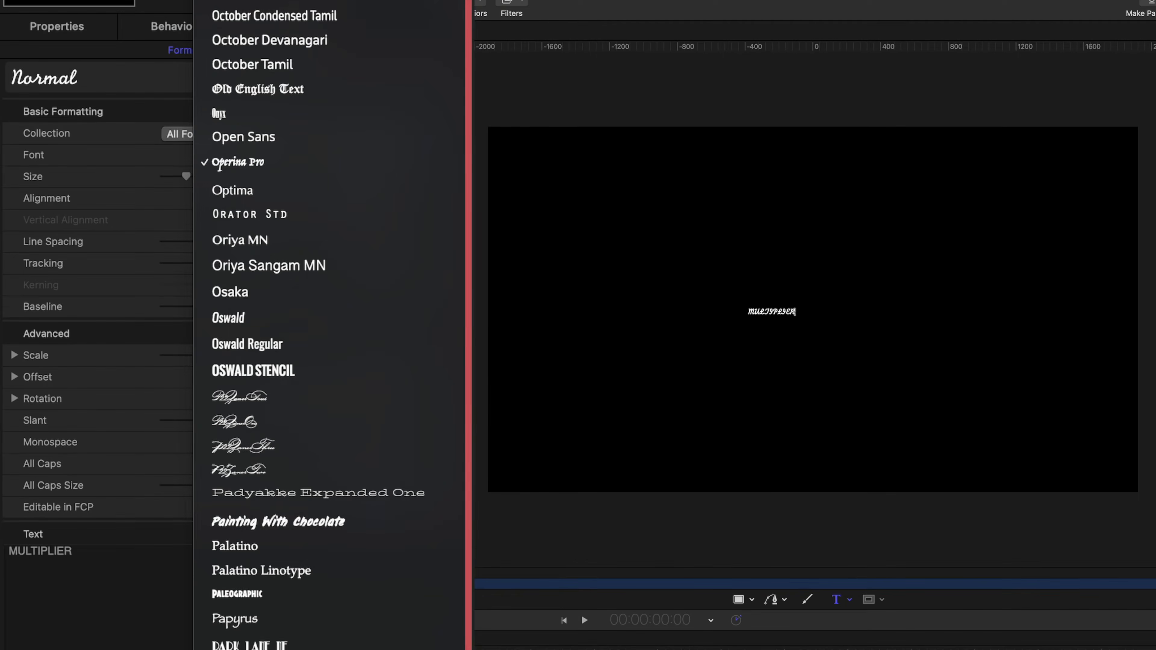
click(123, 501)
click(376, 160)
click(379, 181)
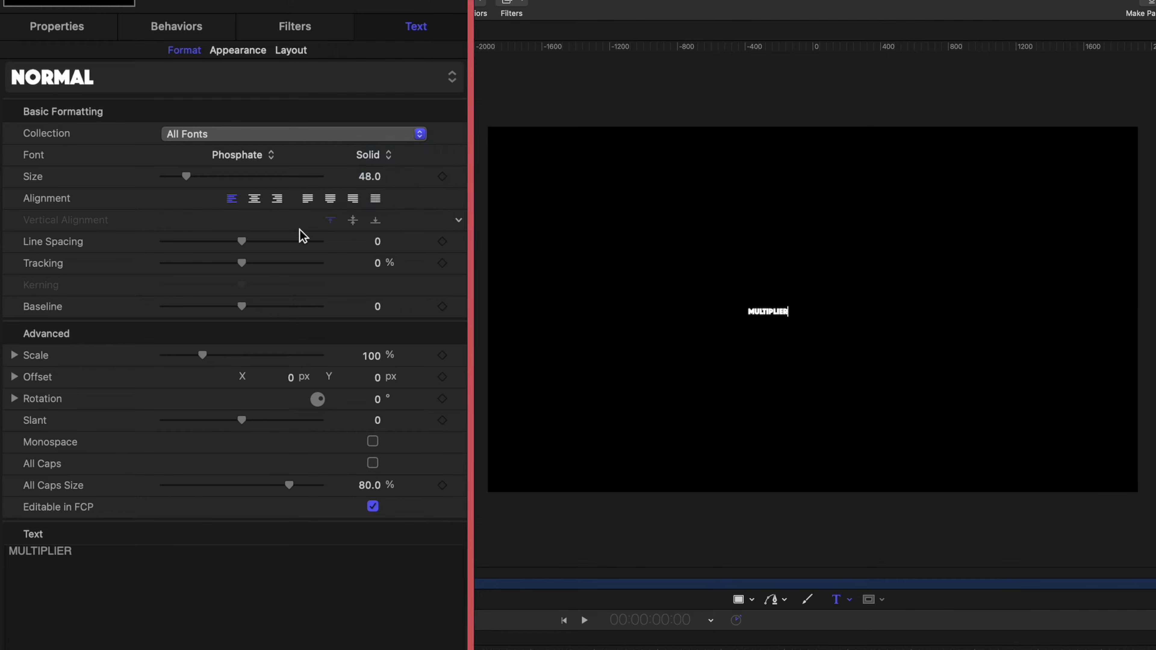
click(256, 204)
drag(240, 176, 321, 176)
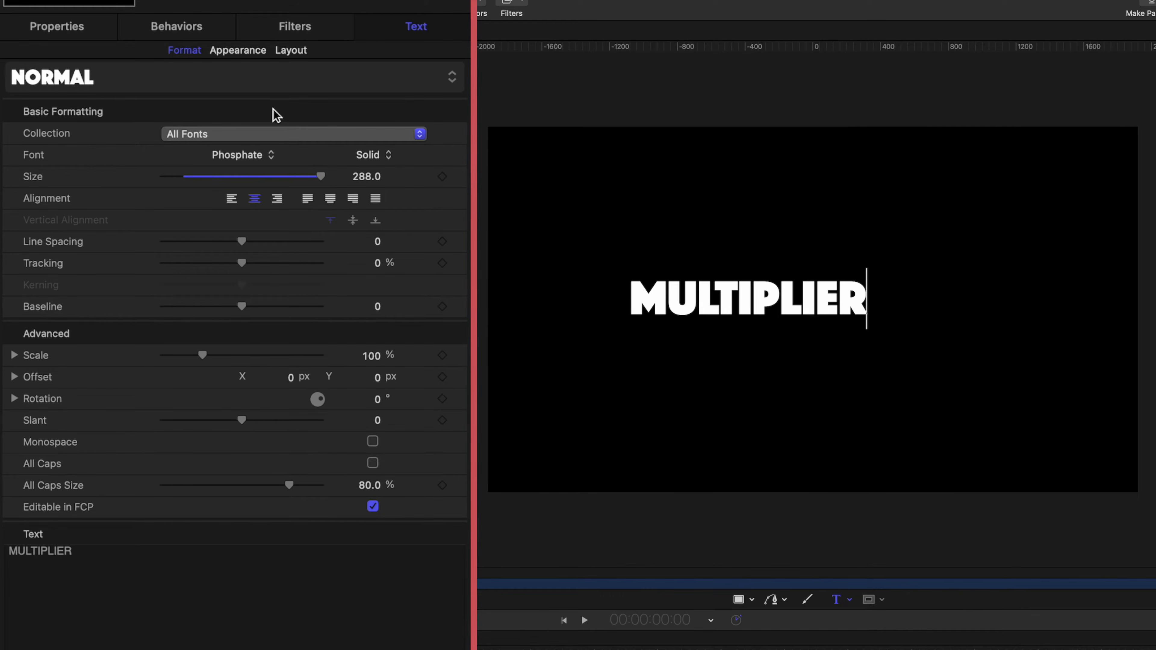
click(57, 28)
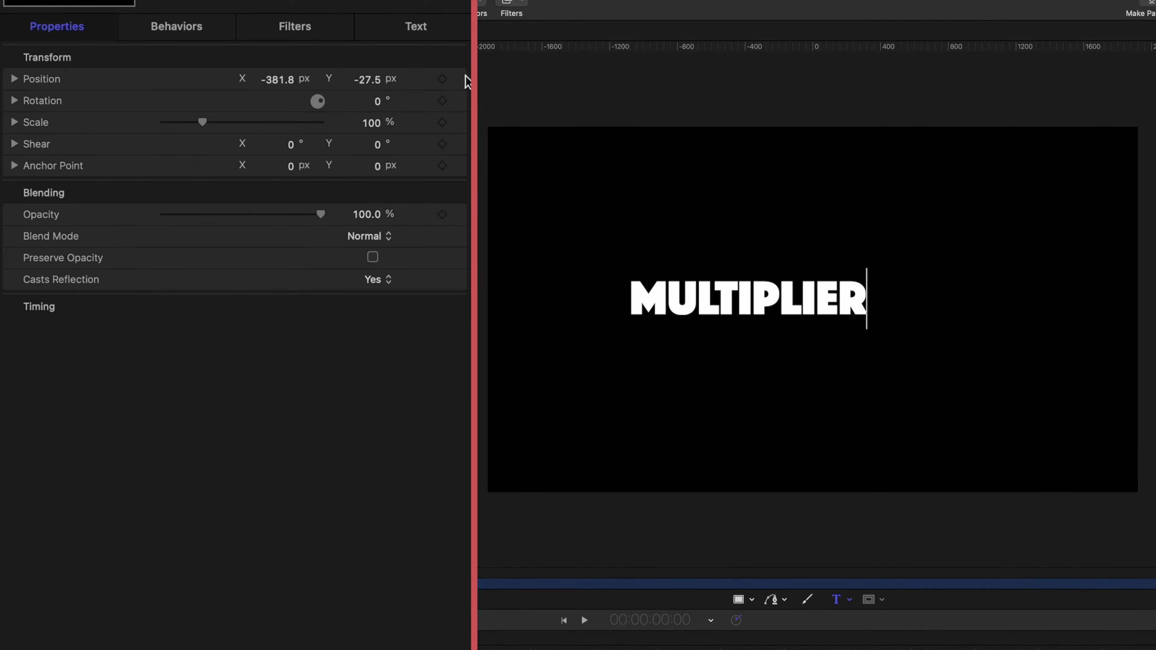
Reset position to 0,0, place a horizontal guide at the text's base, and lower the baseline
click(465, 80)
click(528, 64)
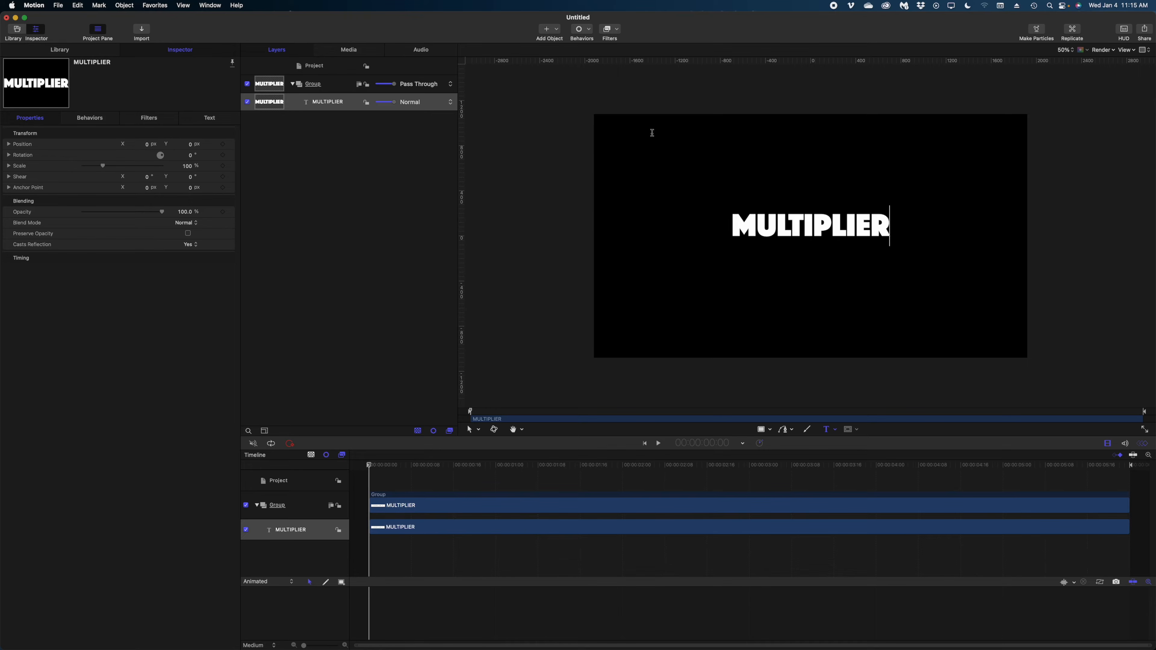
drag(808, 61, 802, 237)
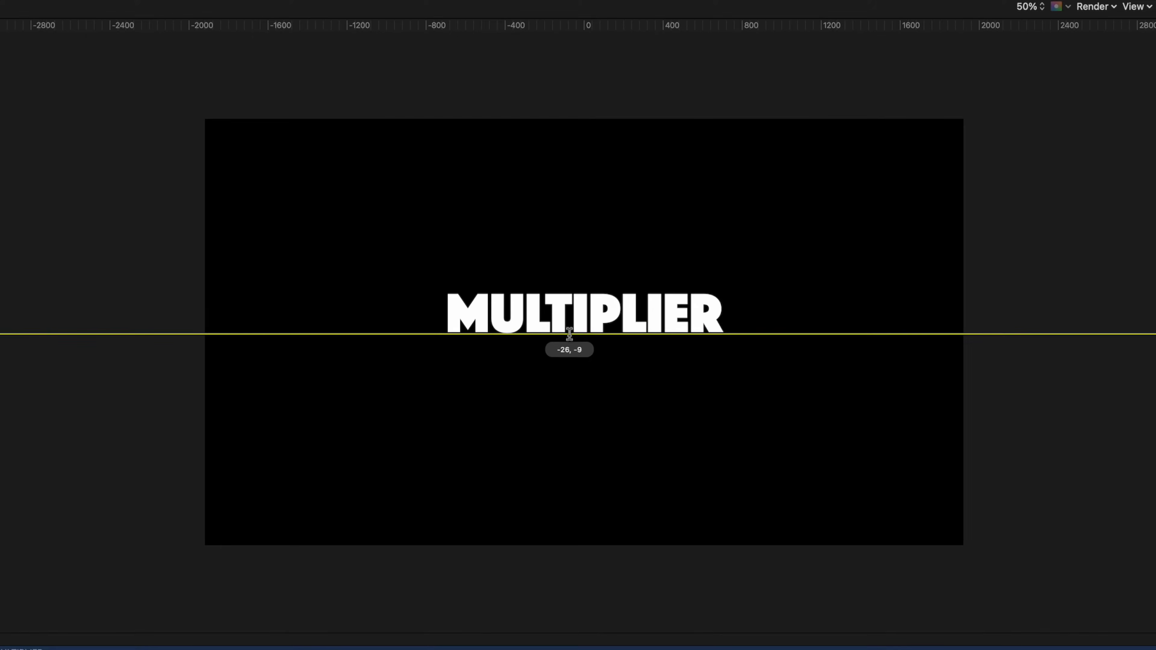
drag(569, 333, 547, 332)
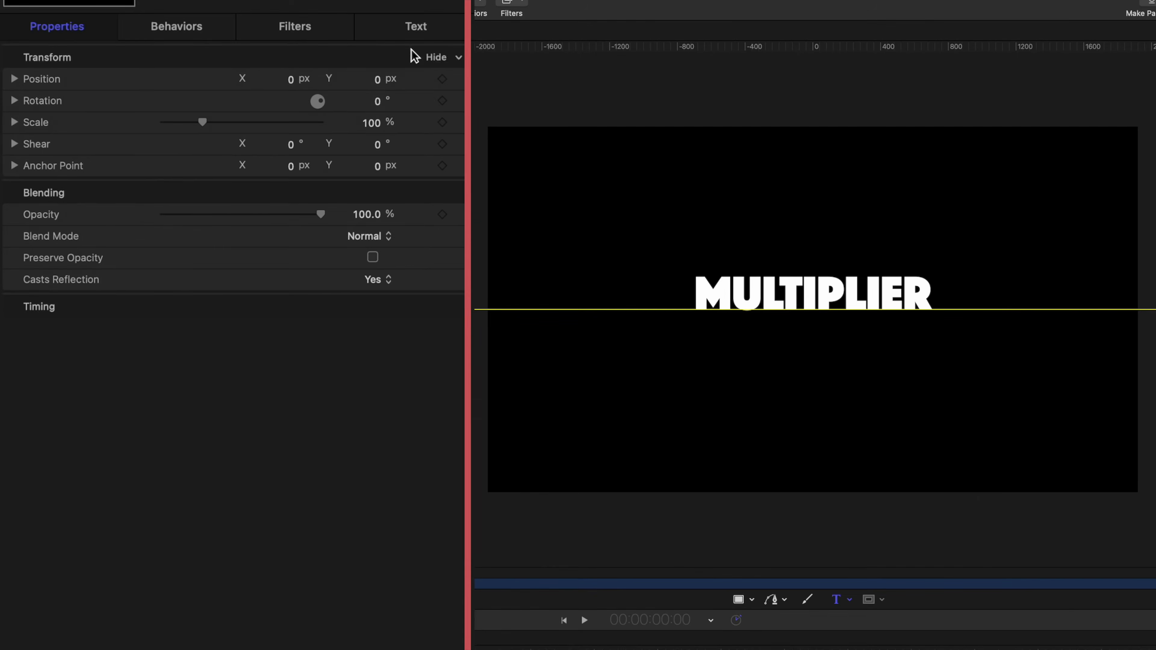
click(415, 23)
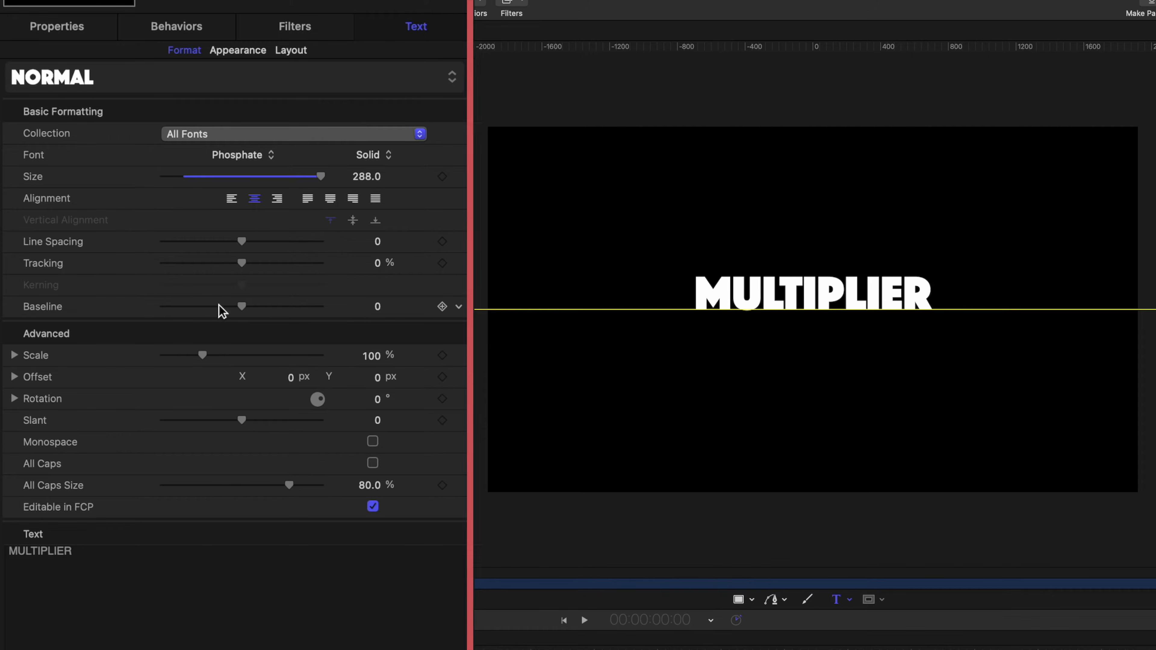
drag(241, 308, 172, 361)
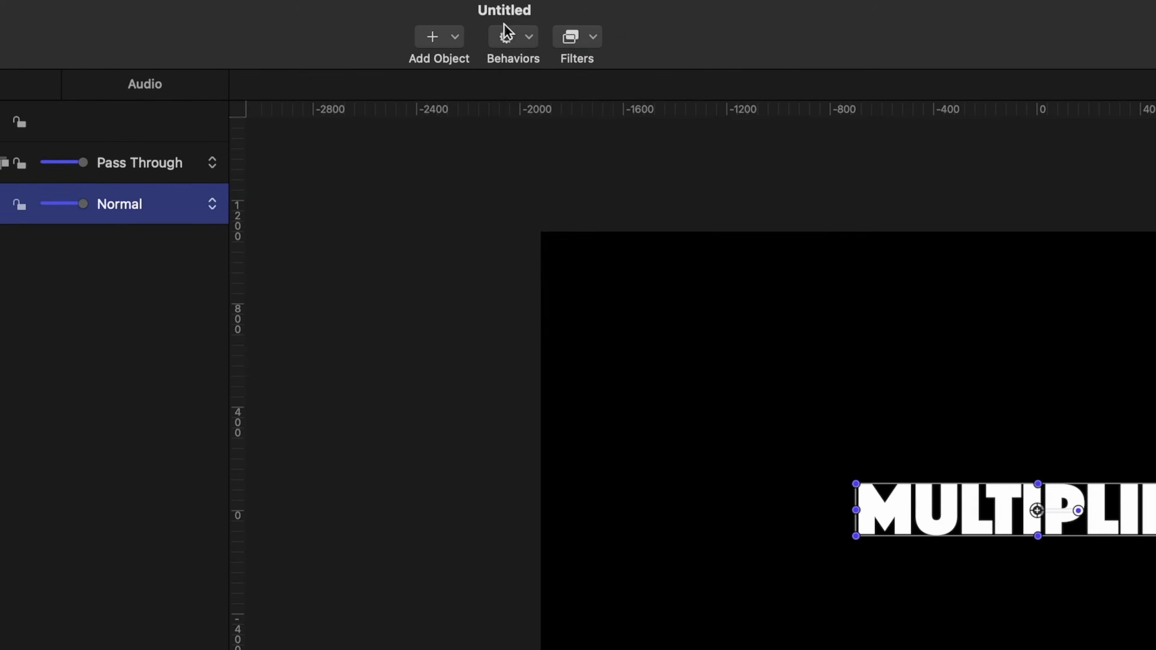
Apply the Text-Basic Blur In behavior and trim its out point to frame 14
click(506, 28)
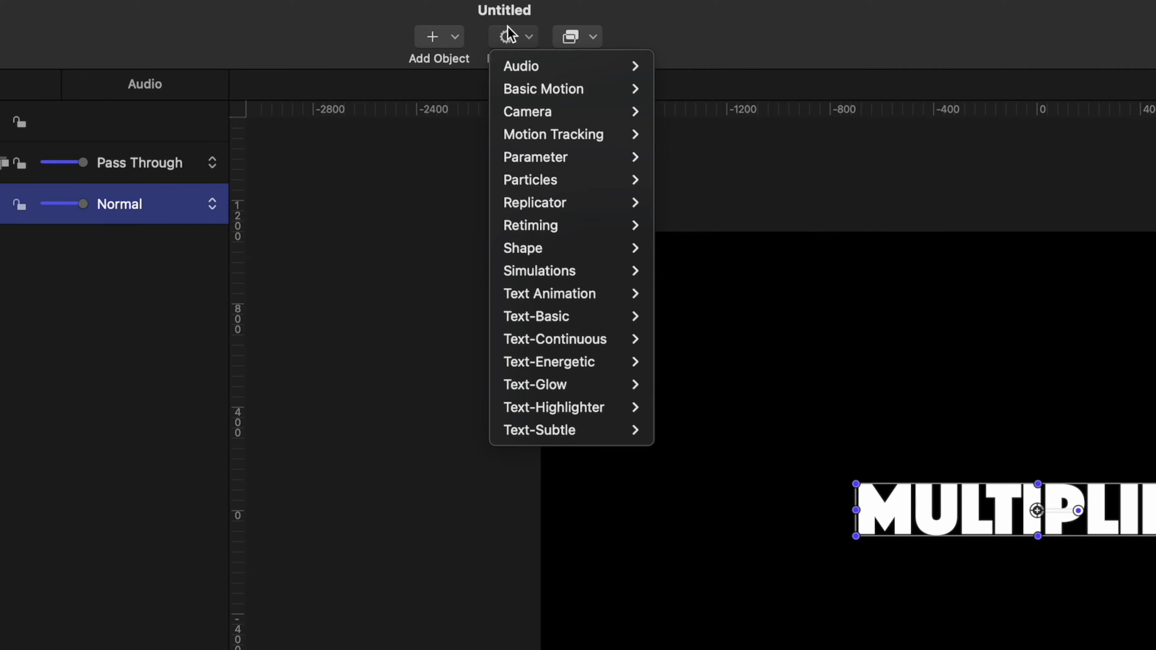
mouse_move(536, 315)
click(714, 365)
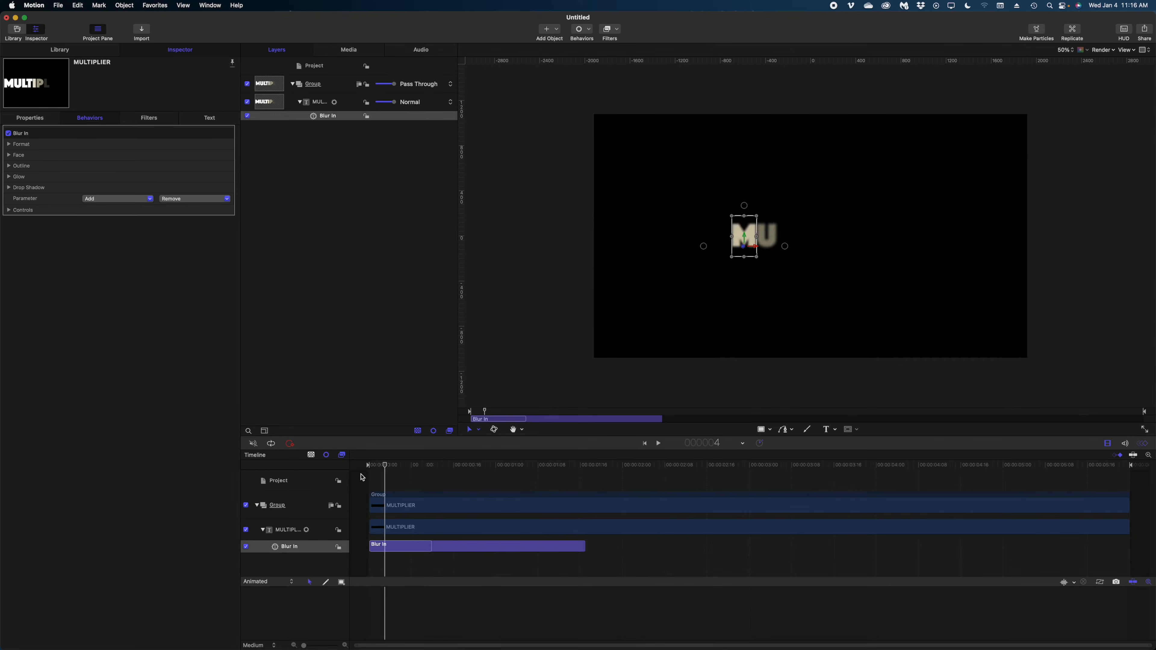
drag(384, 466, 358, 476)
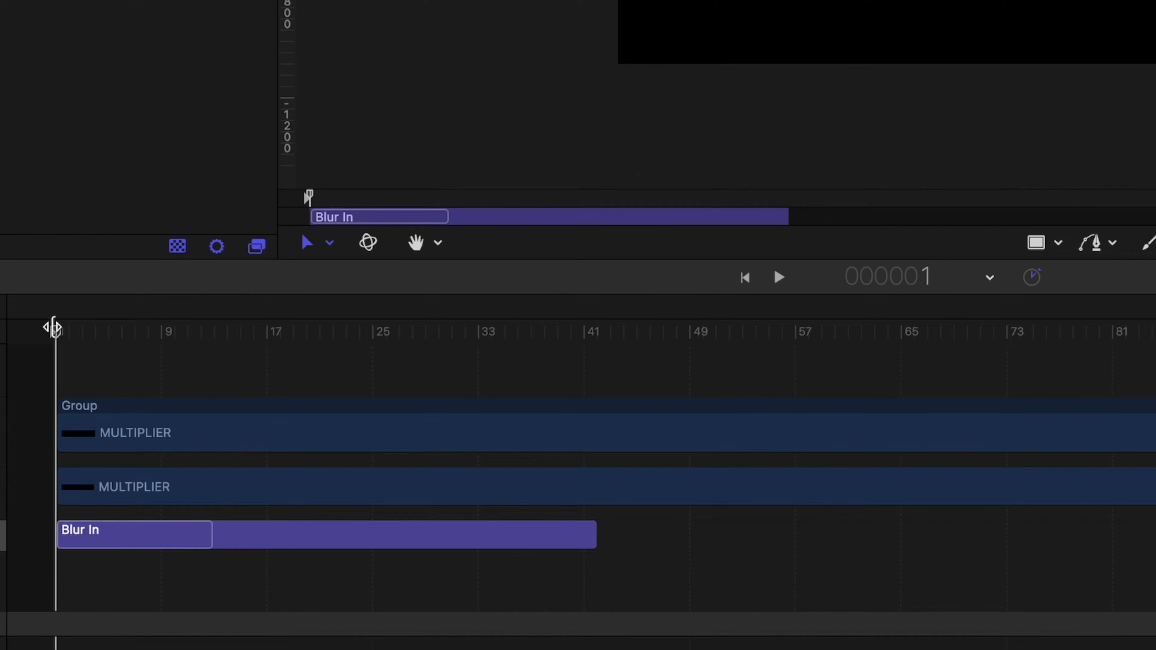
drag(55, 330, 239, 337)
key(z)
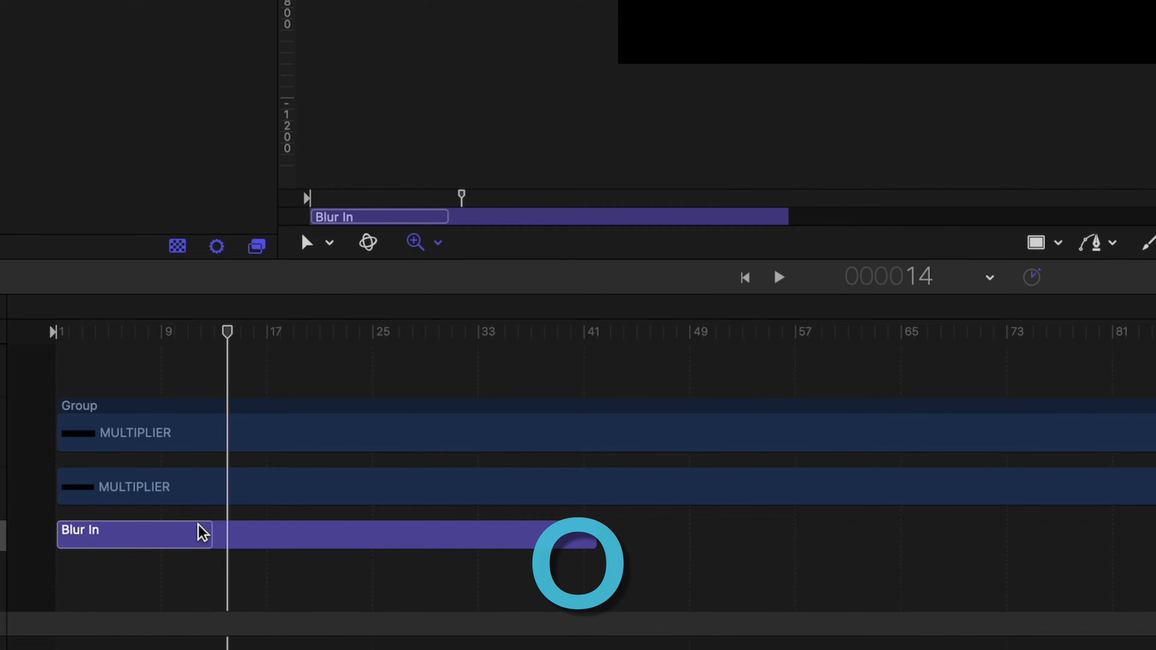
key(o)
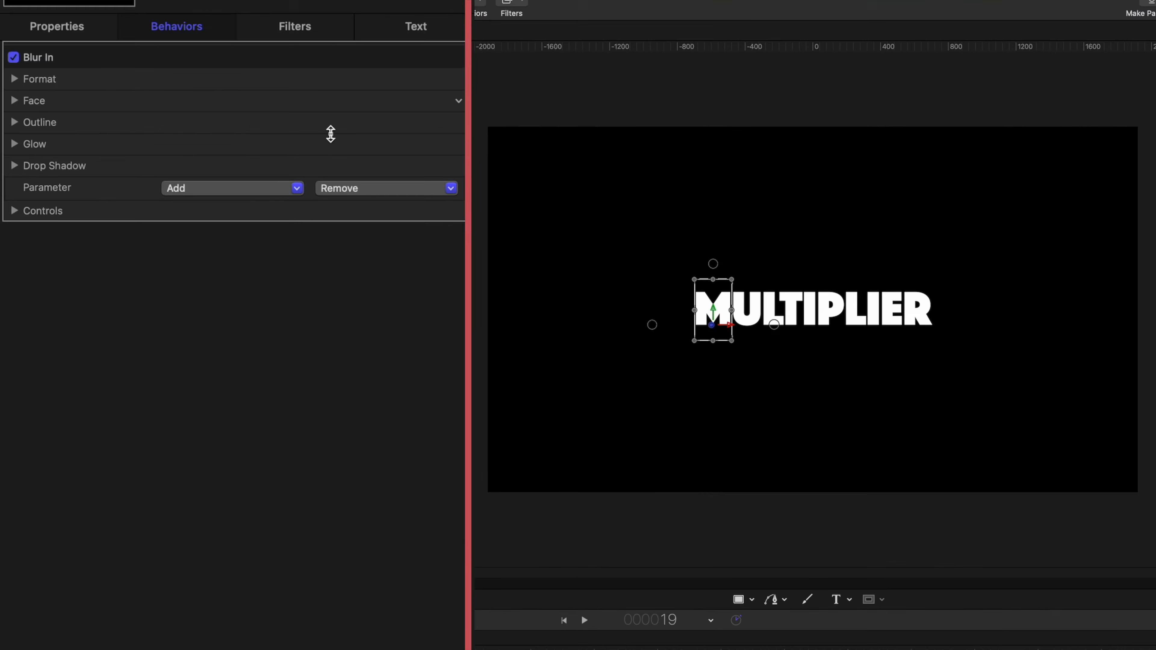
Set Blur In's Animate control to All, preview it from frame 1, and show Text Appearance
click(13, 210)
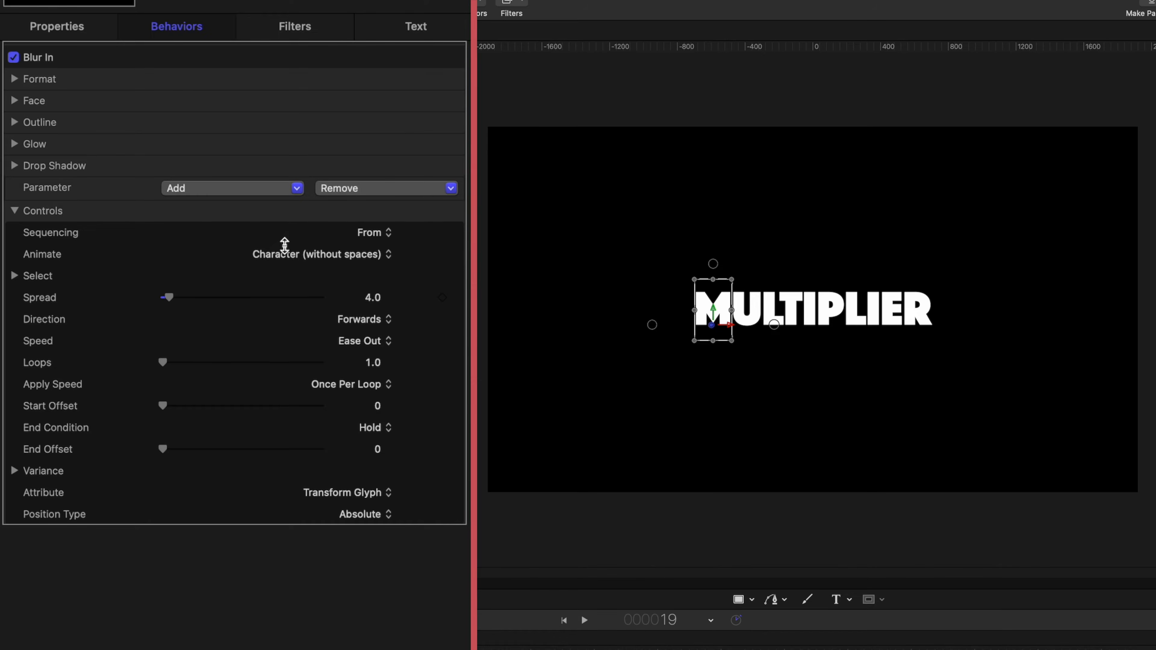
click(283, 254)
click(261, 315)
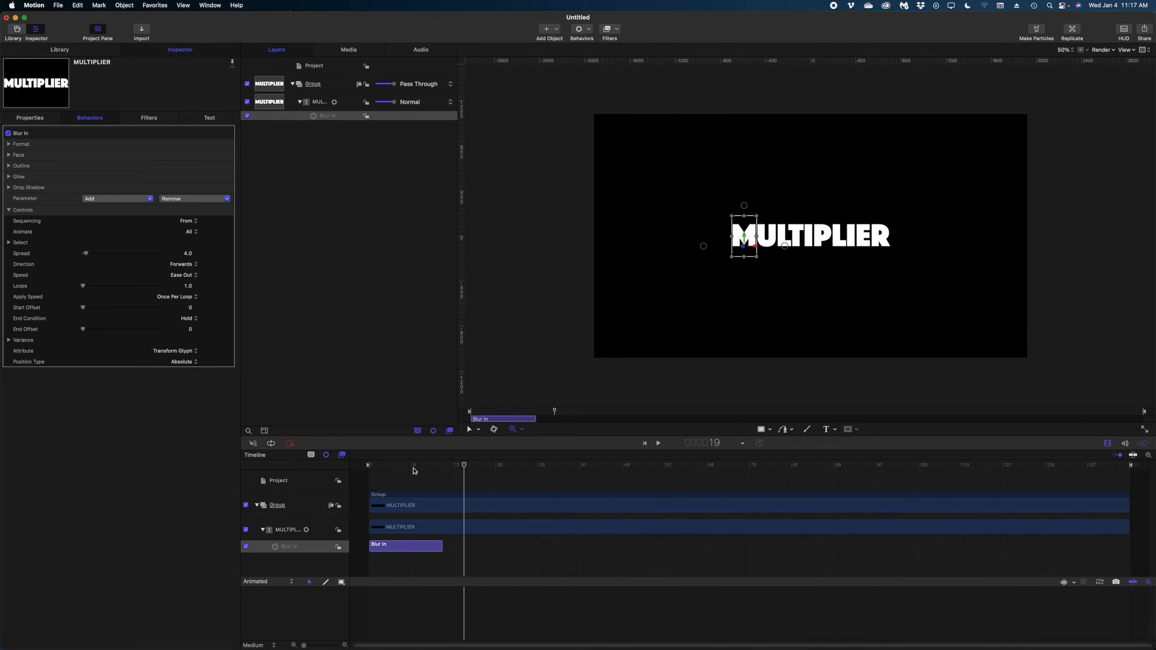
drag(415, 472, 333, 452)
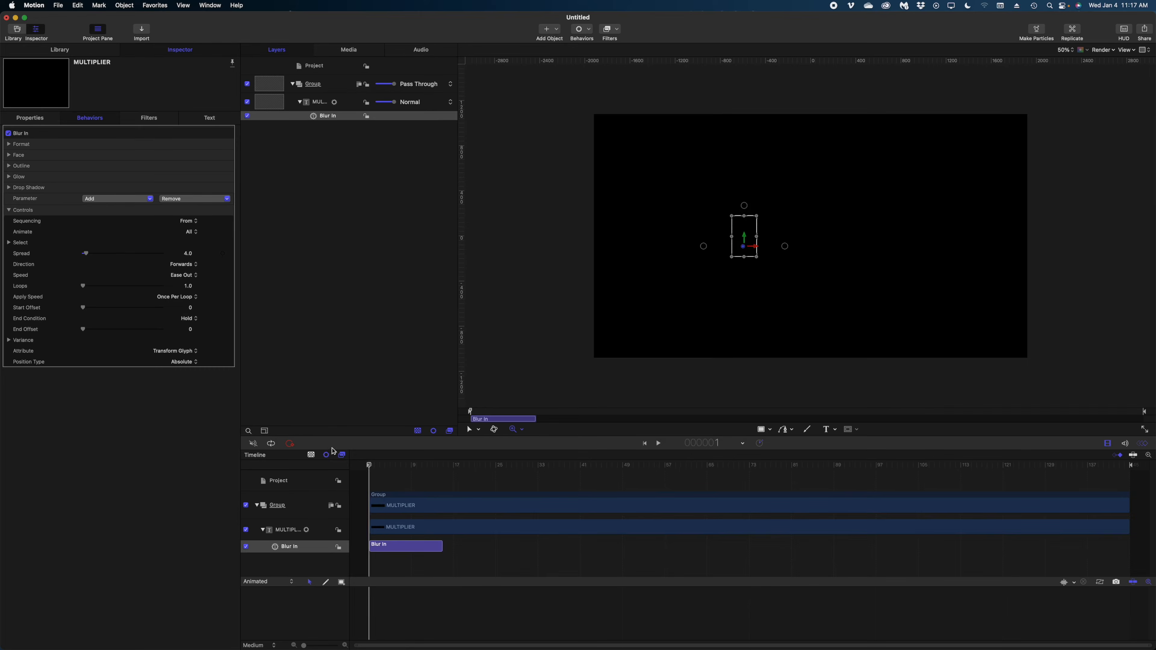
key(space)
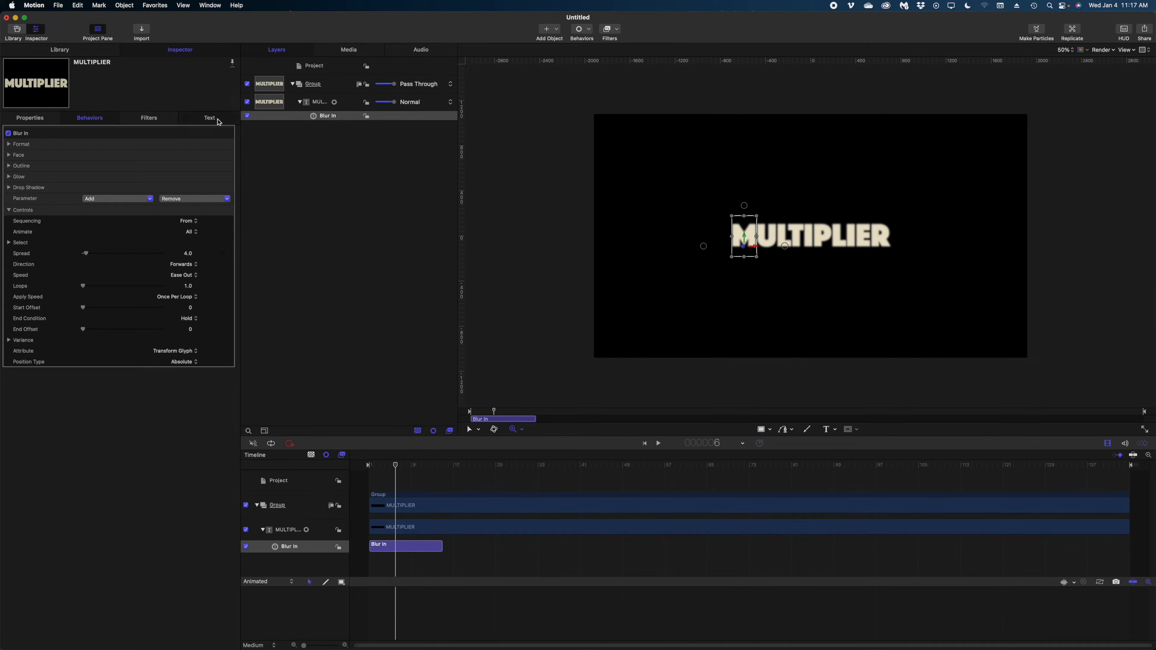
click(218, 119)
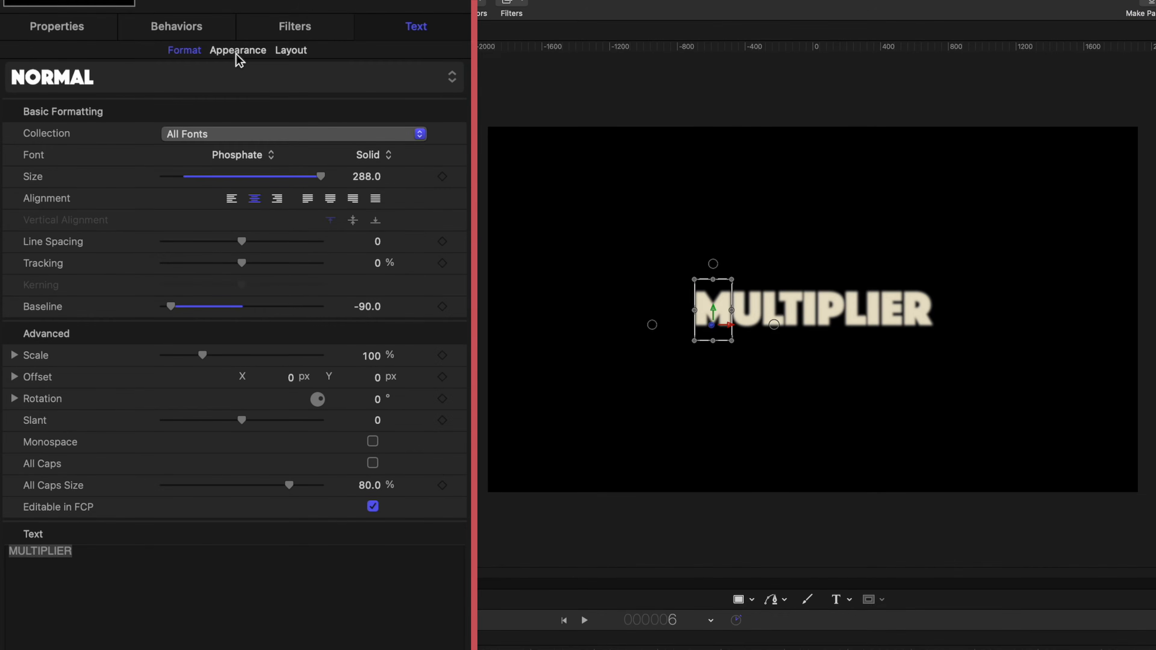
click(237, 51)
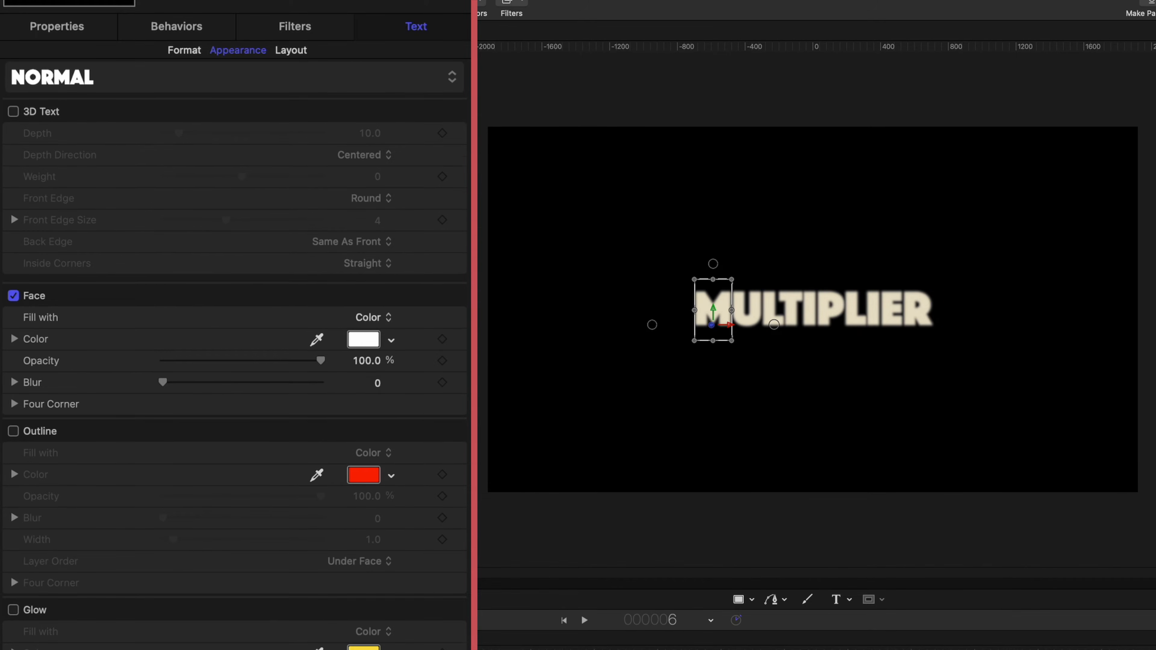
Set the Glow colour to white and move the playhead to frame 15
scroll(54, 430, down, 5)
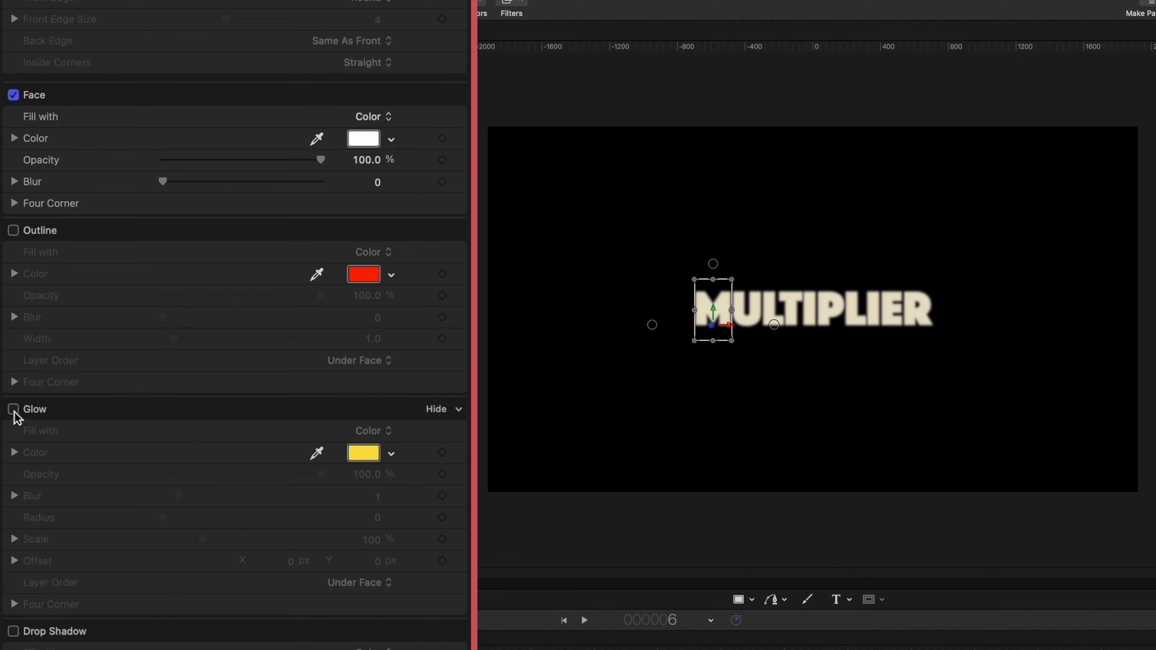
click(363, 454)
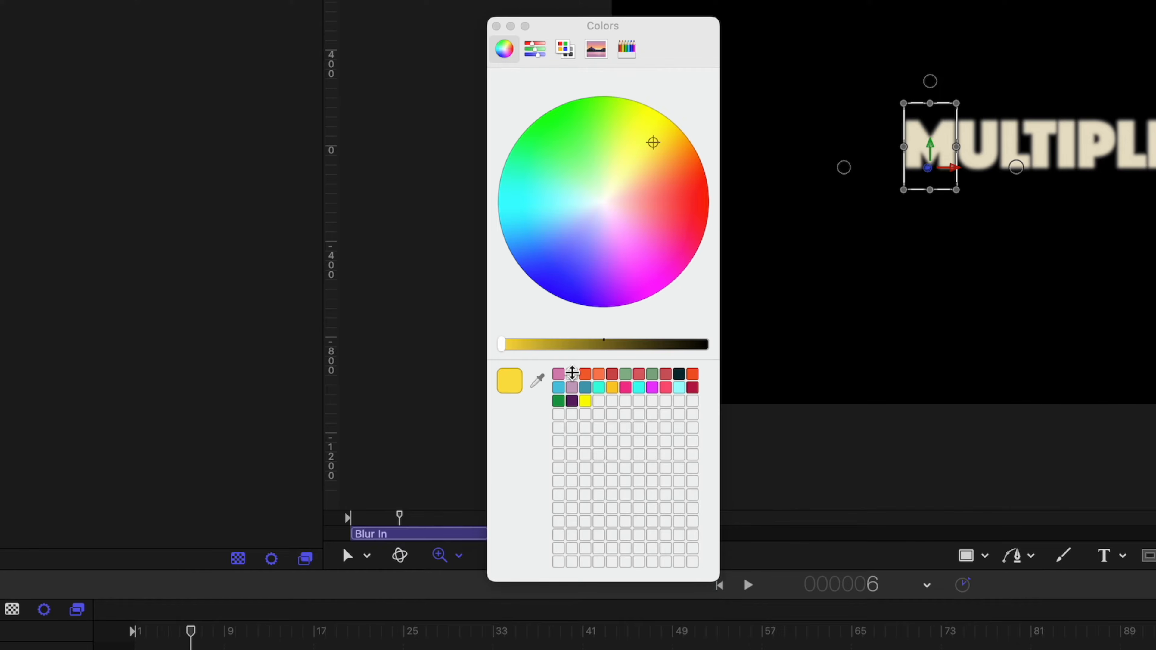
click(575, 343)
click(539, 180)
drag(190, 633, 293, 649)
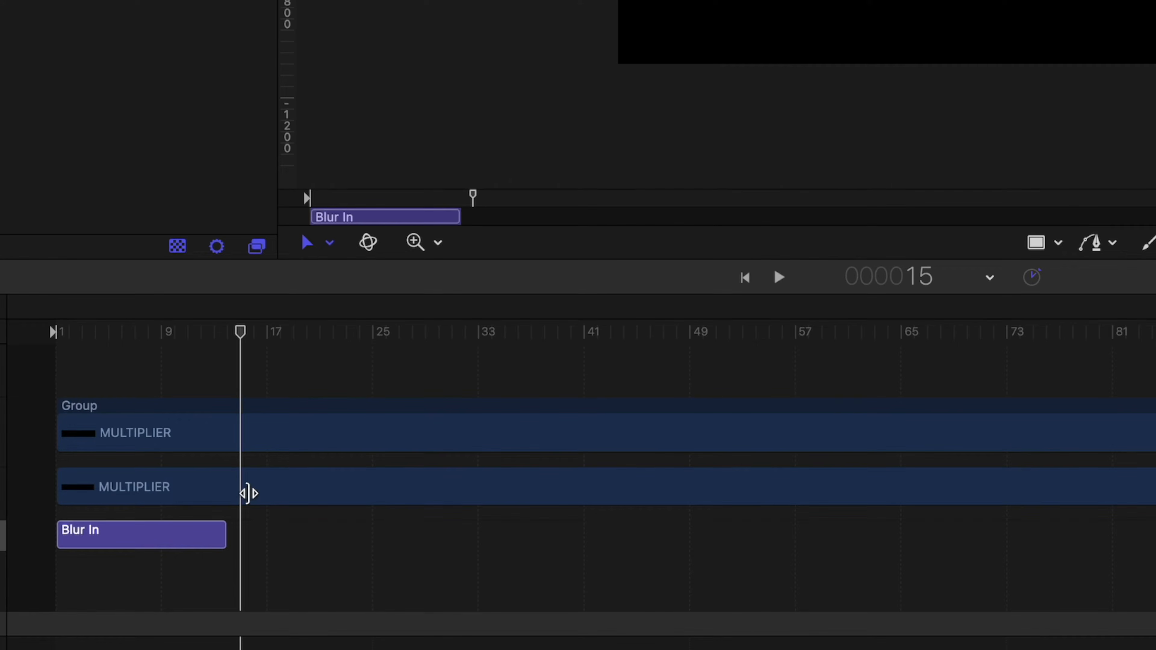
Keyframe Size at 288, set it to 225 ten frames later, and play back the shrink
click(188, 489)
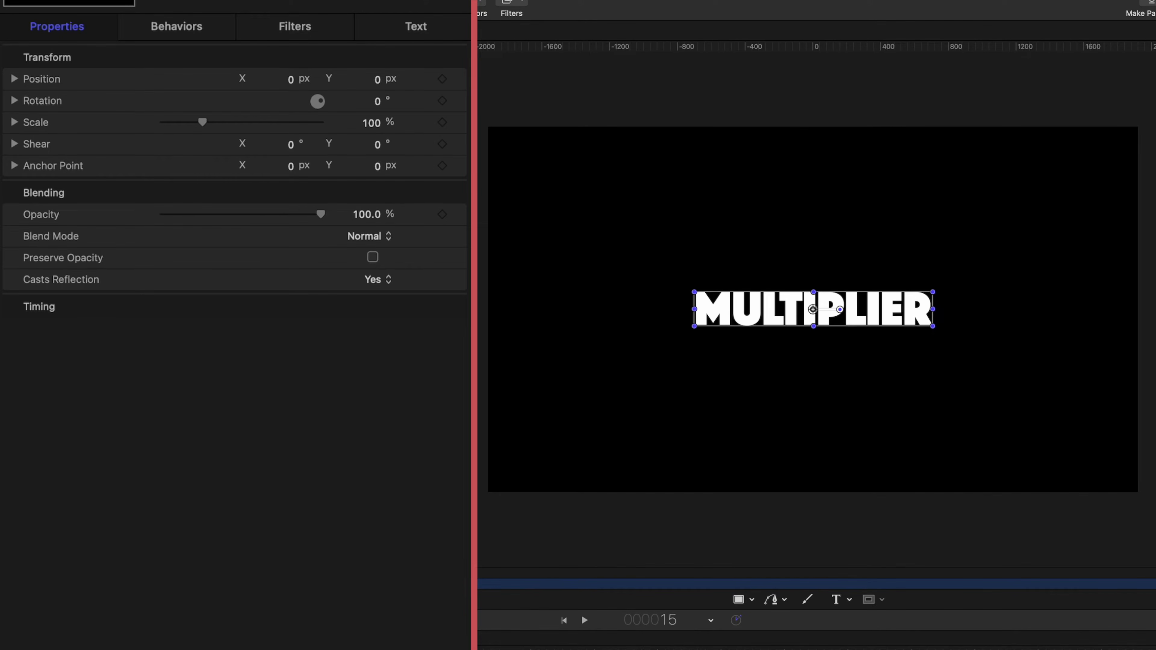
click(428, 32)
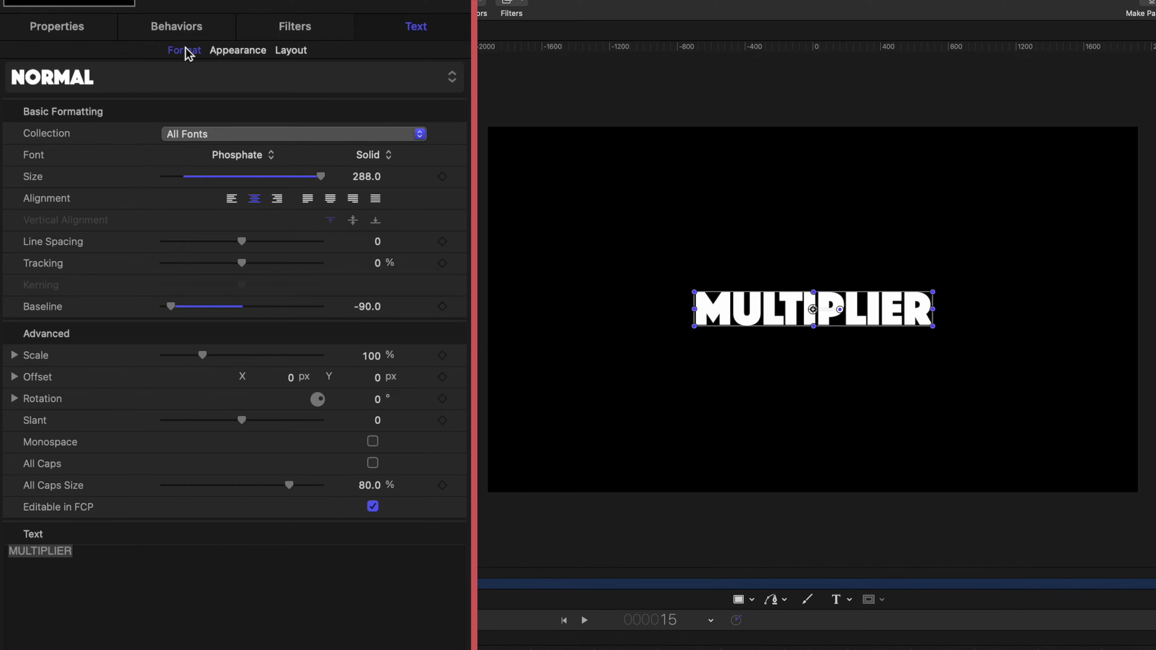
click(441, 176)
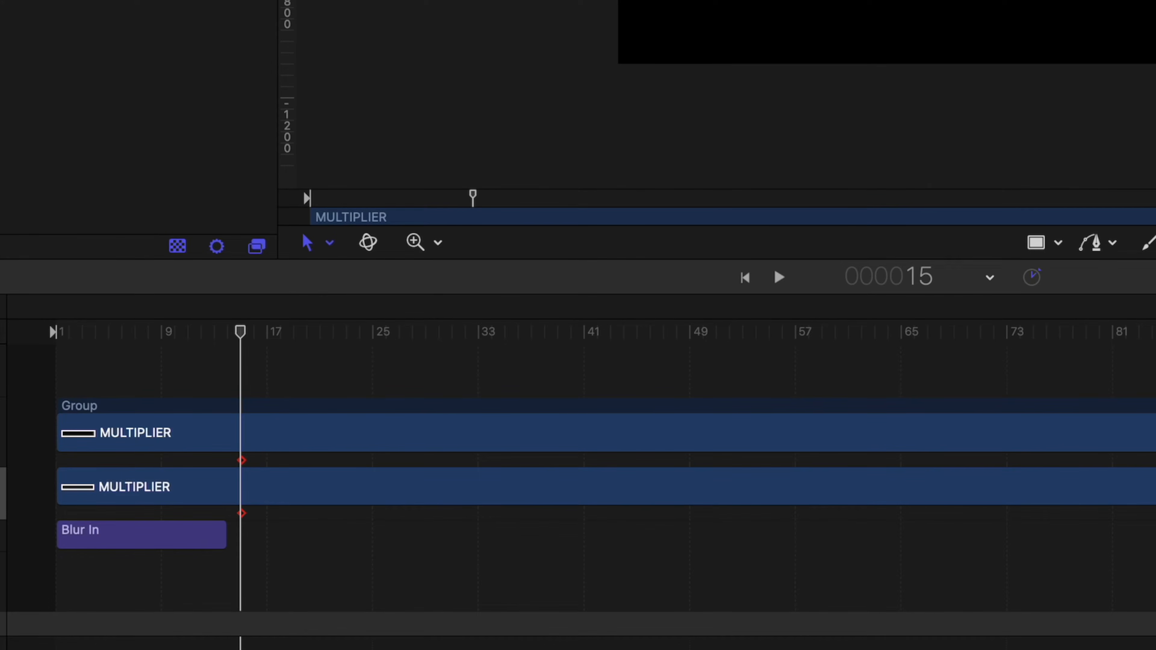
key(shift+Right)
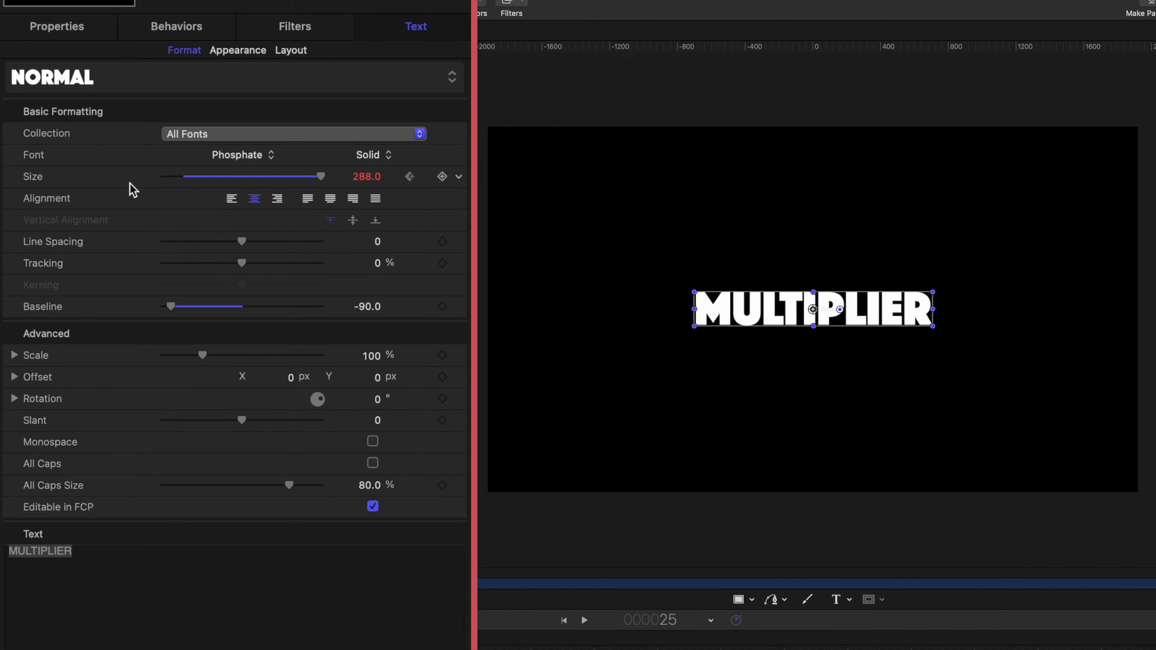
click(367, 177)
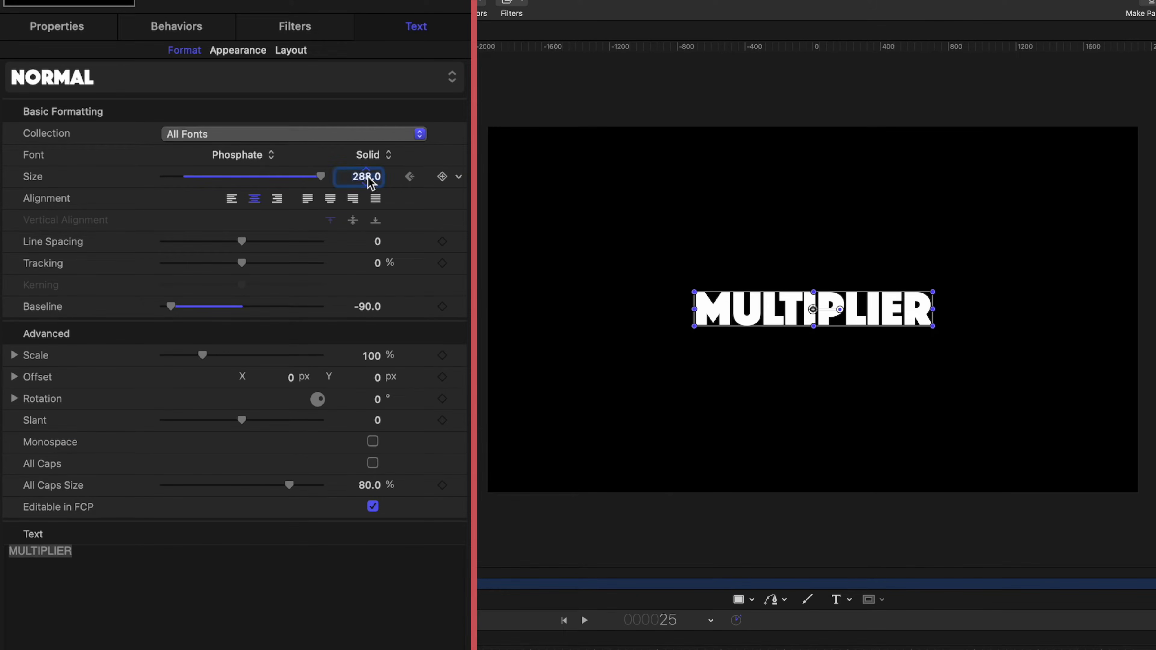
text(25)
key(Return)
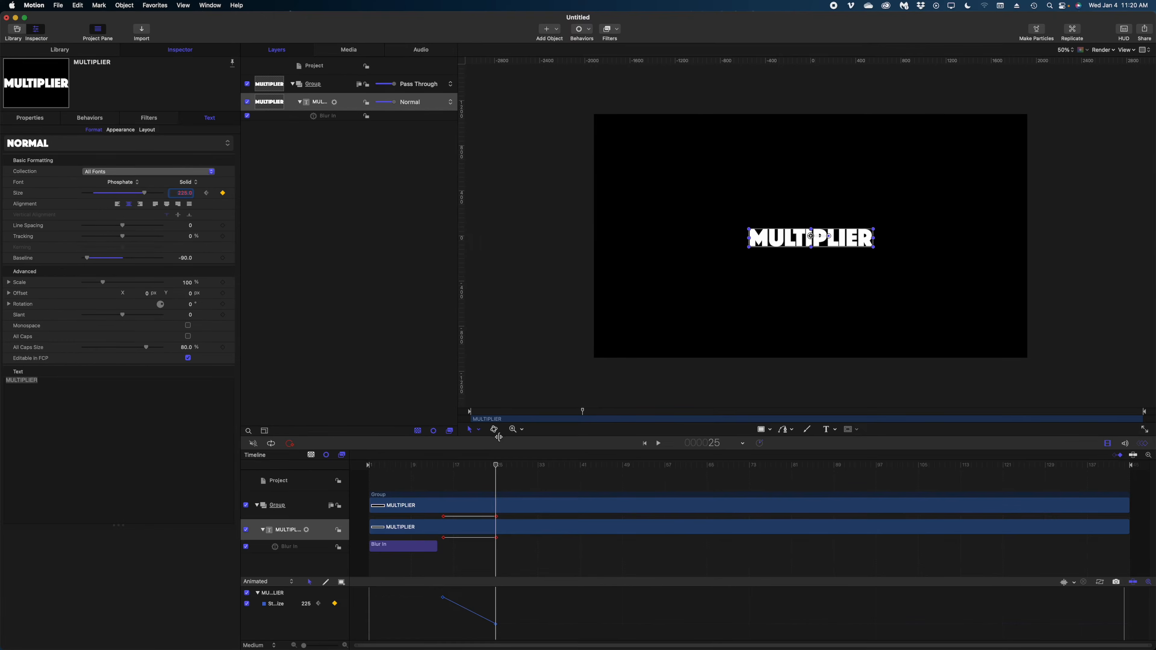
click(432, 464)
key(space)
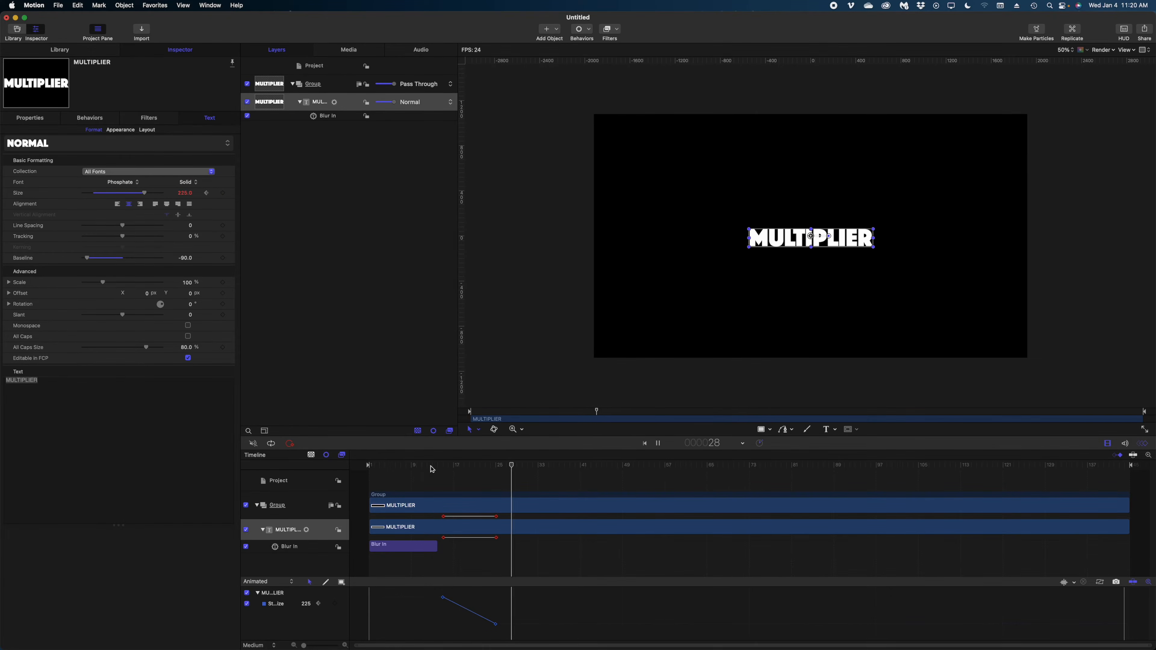
key(space)
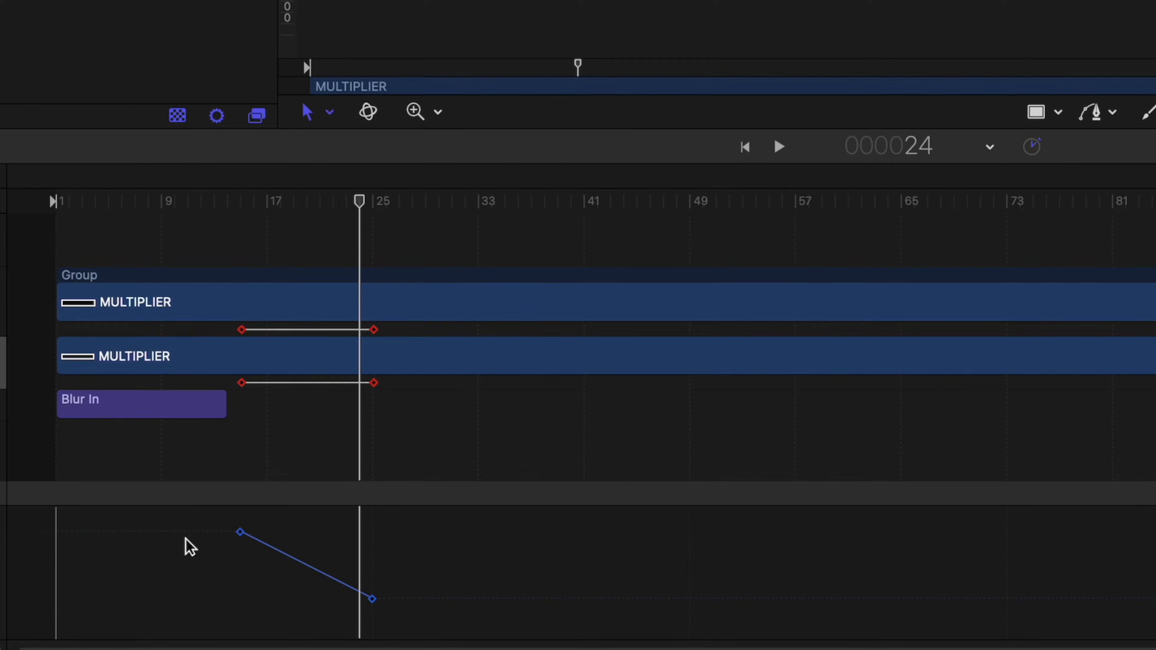
Make both Size keyframes Bezier and bend the curve to drop fast, then ease into 225
drag(198, 522, 382, 613)
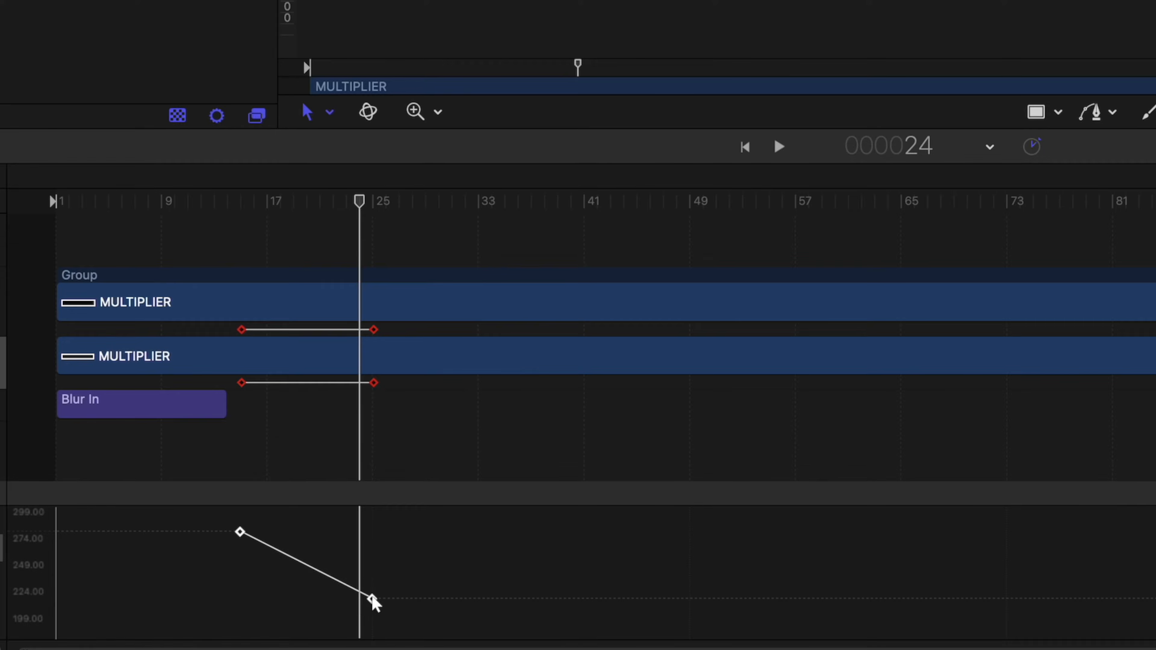
right_click(372, 600)
mouse_move(438, 592)
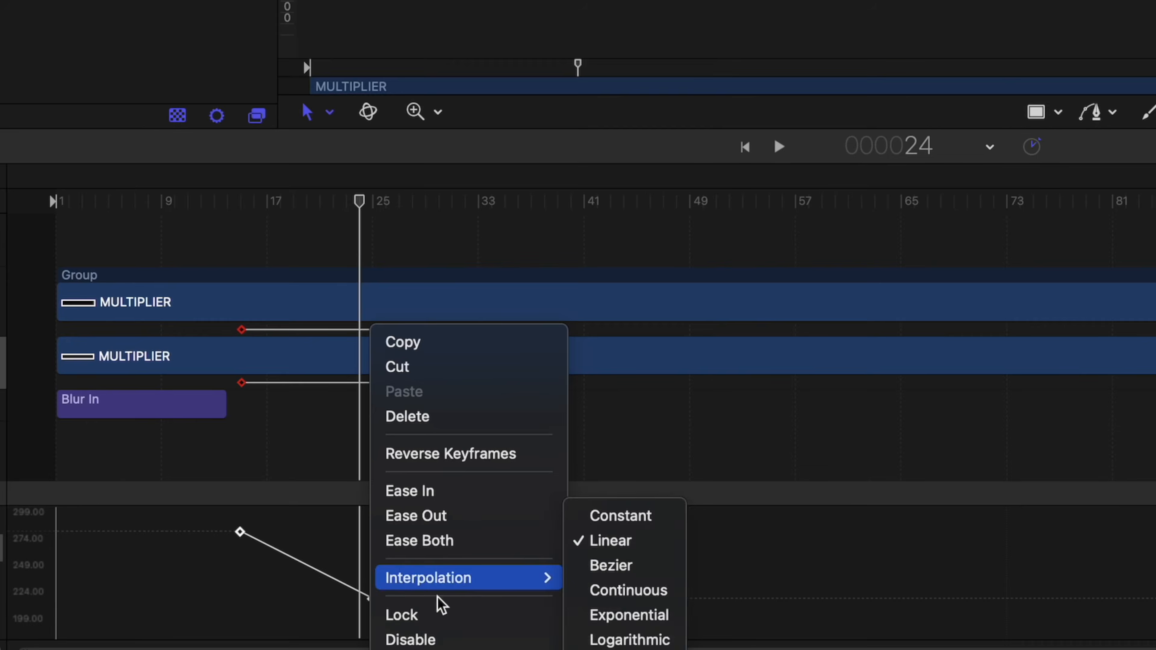
click(592, 569)
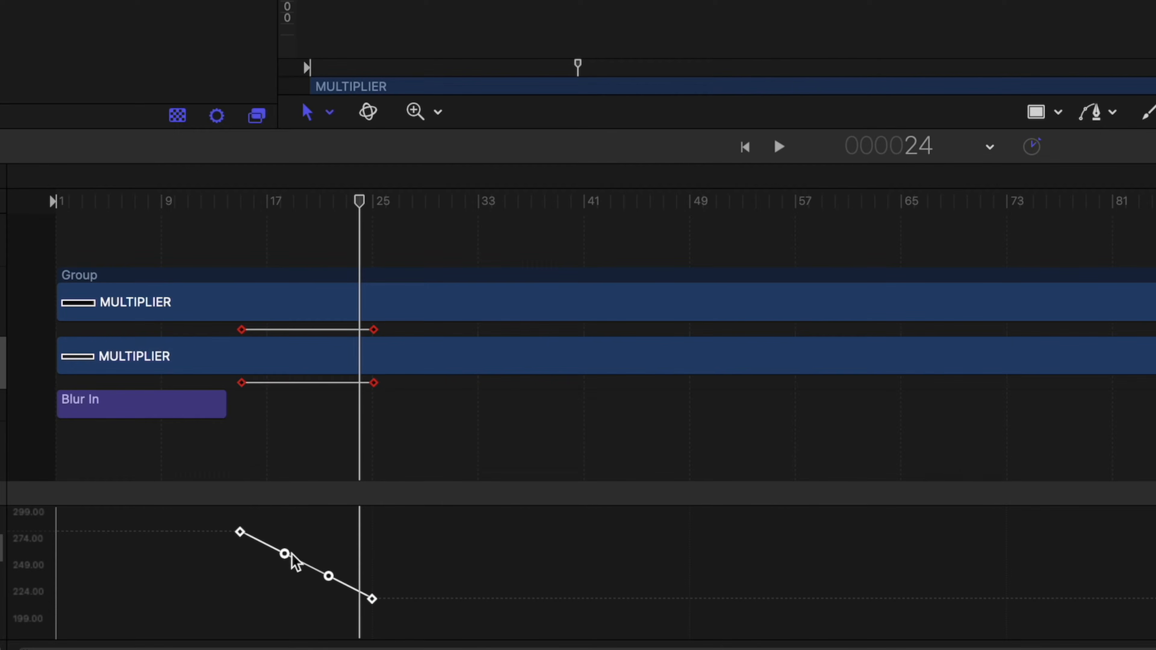
click(168, 555)
drag(286, 555, 189, 597)
click(240, 532)
key(space)
click(373, 599)
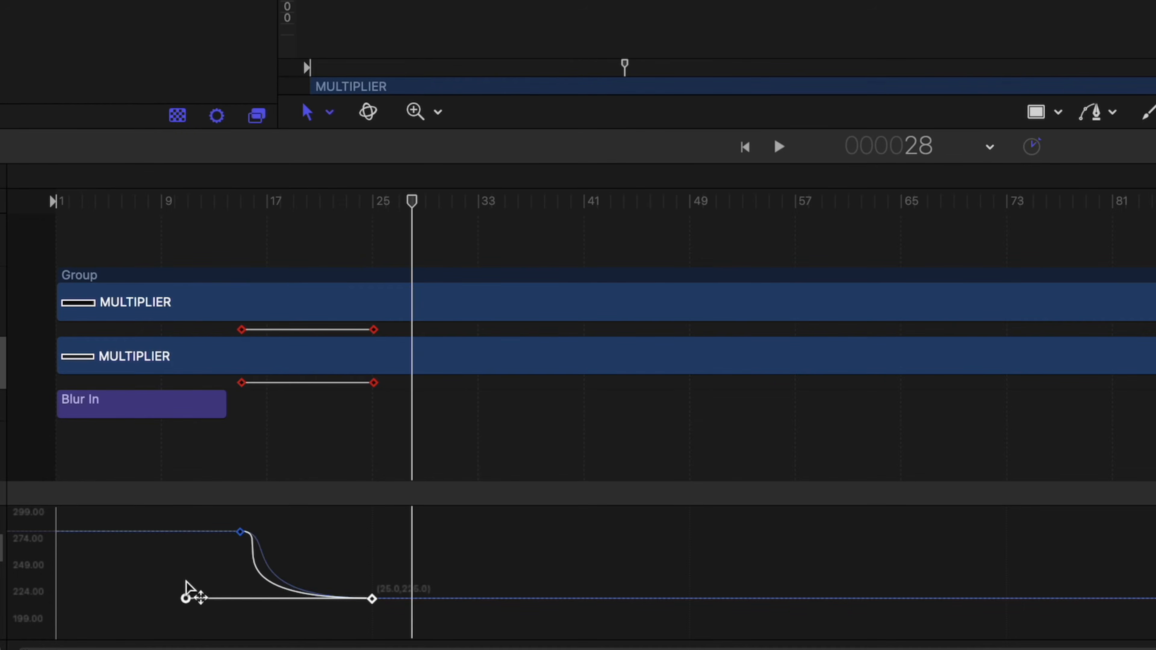
Replay the eased size animation from around frame 11 to check it
click(185, 203)
key(space)
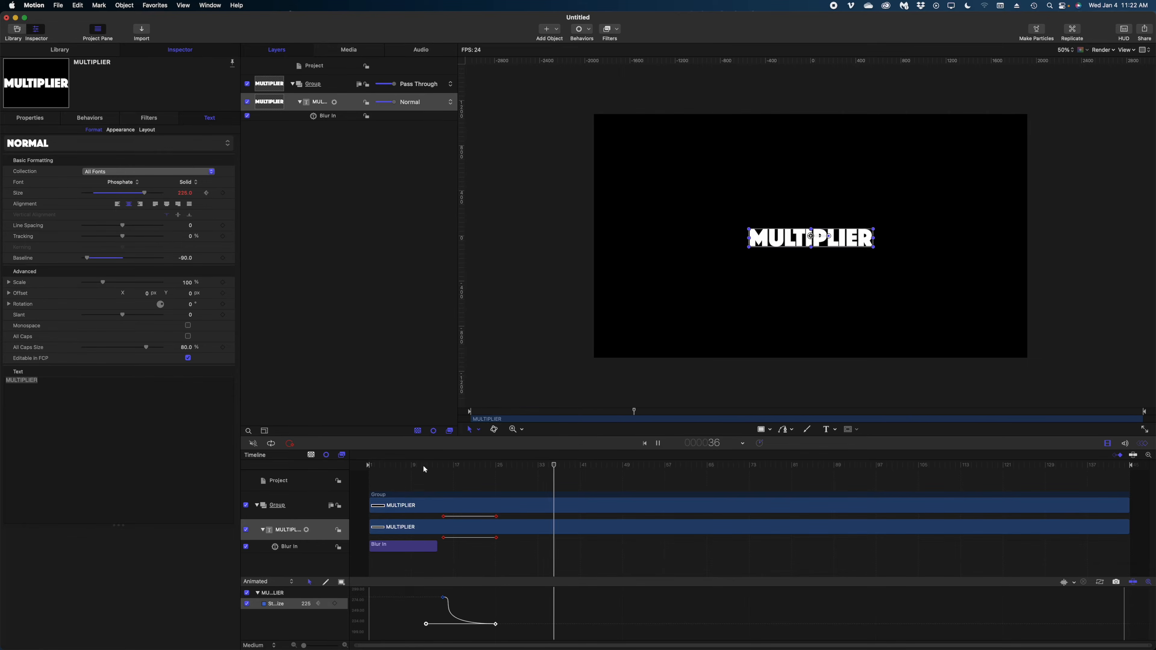
key(space)
click(423, 466)
key(space)
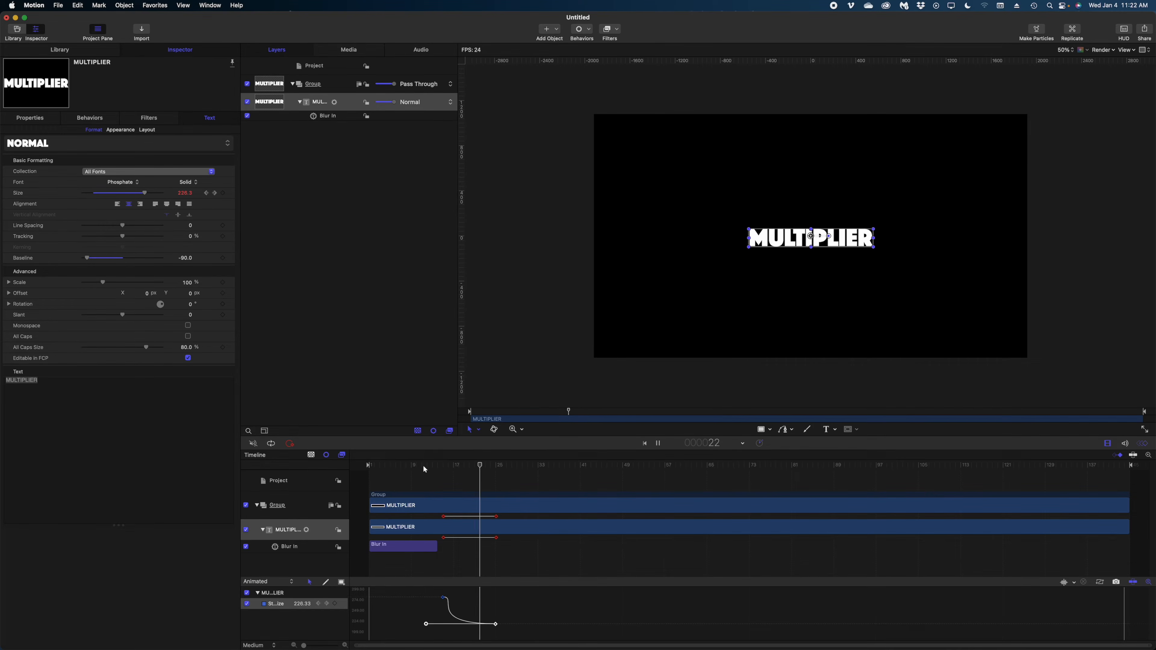
key(space)
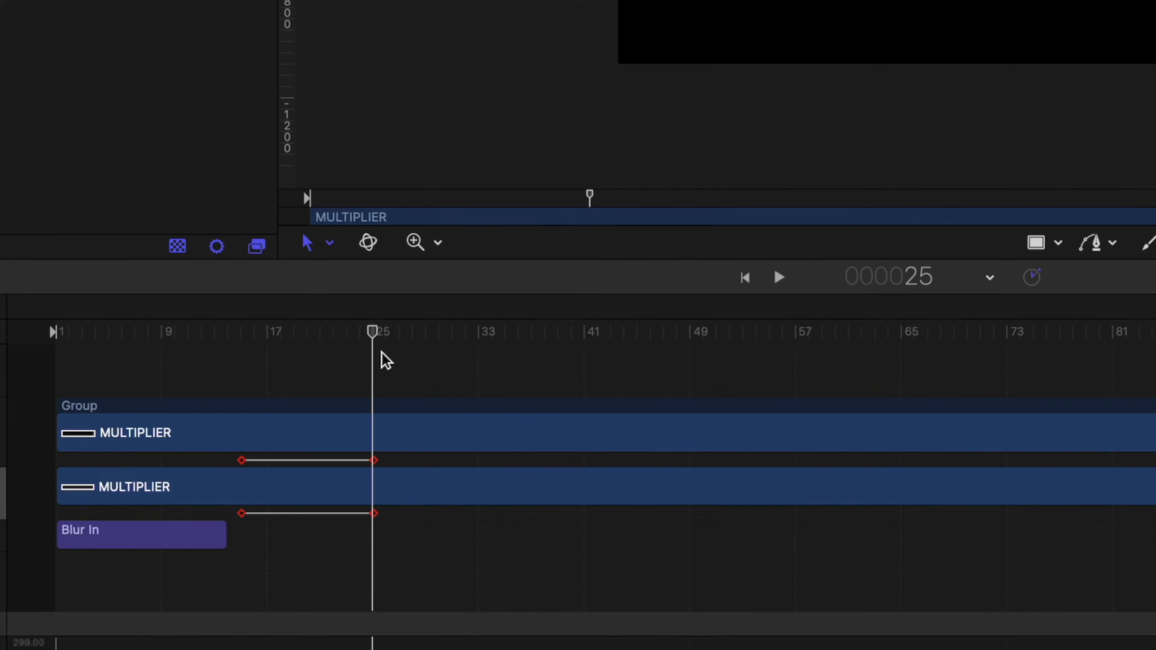
Keyframe Tracking from 0 at frame 40 to about 71.63% at frame 60
key(shift+Right)
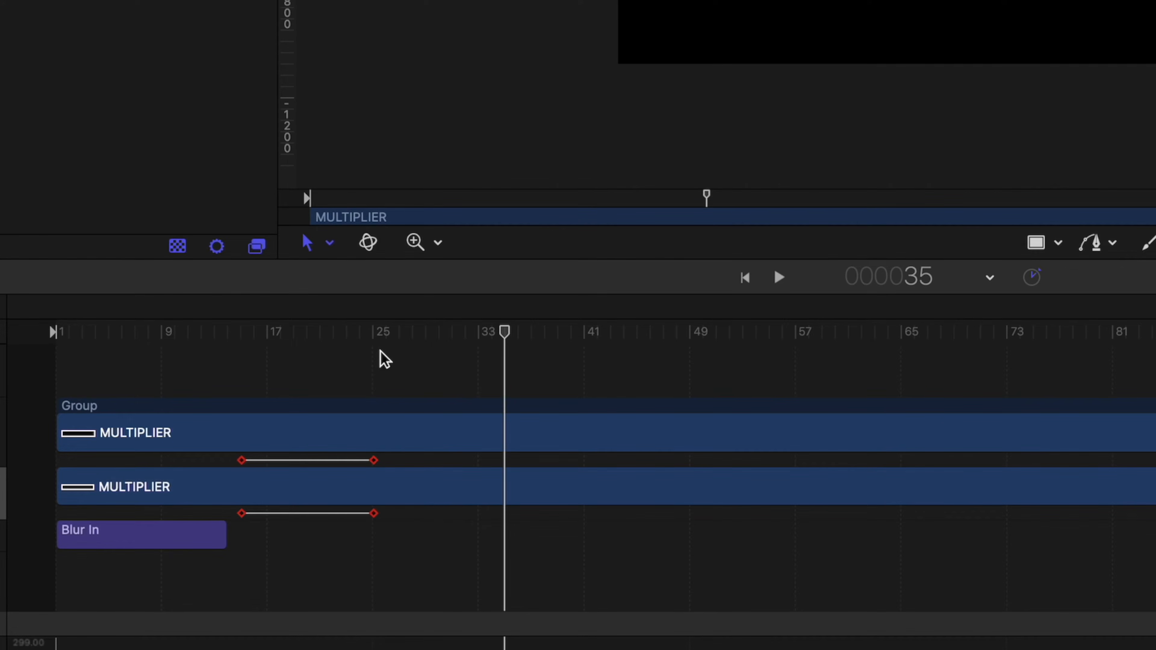
key(Right)
key(Right)
key(Right)
key(Right)
key(Right)
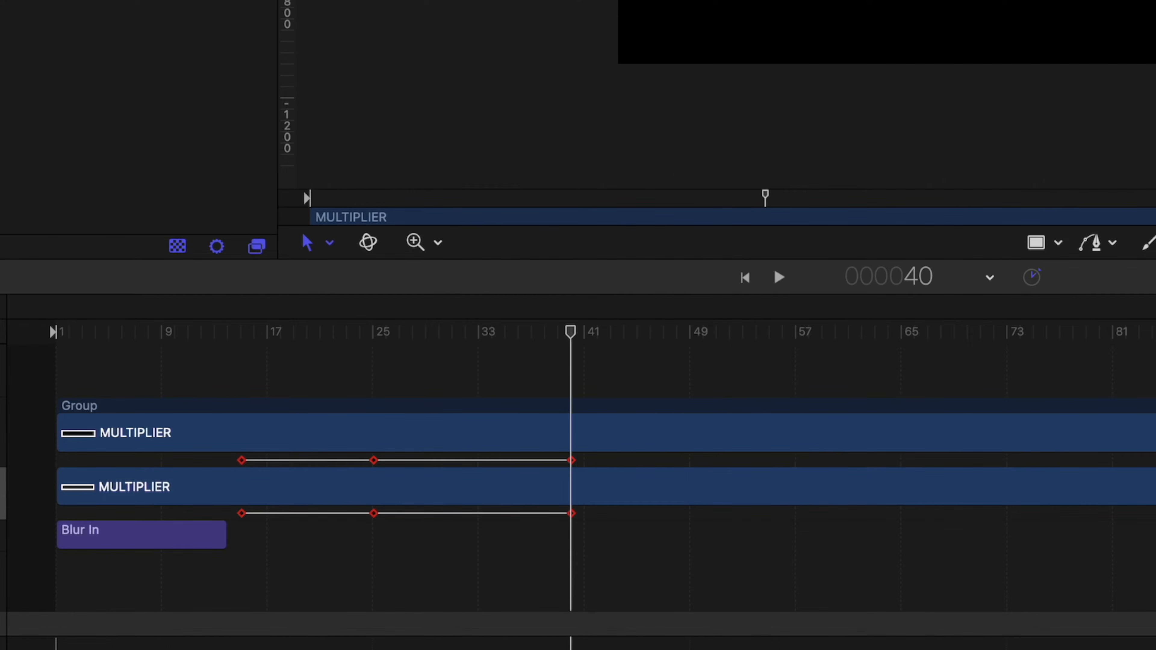
key(shift+Right)
key(shift+Right)
double_click(378, 265)
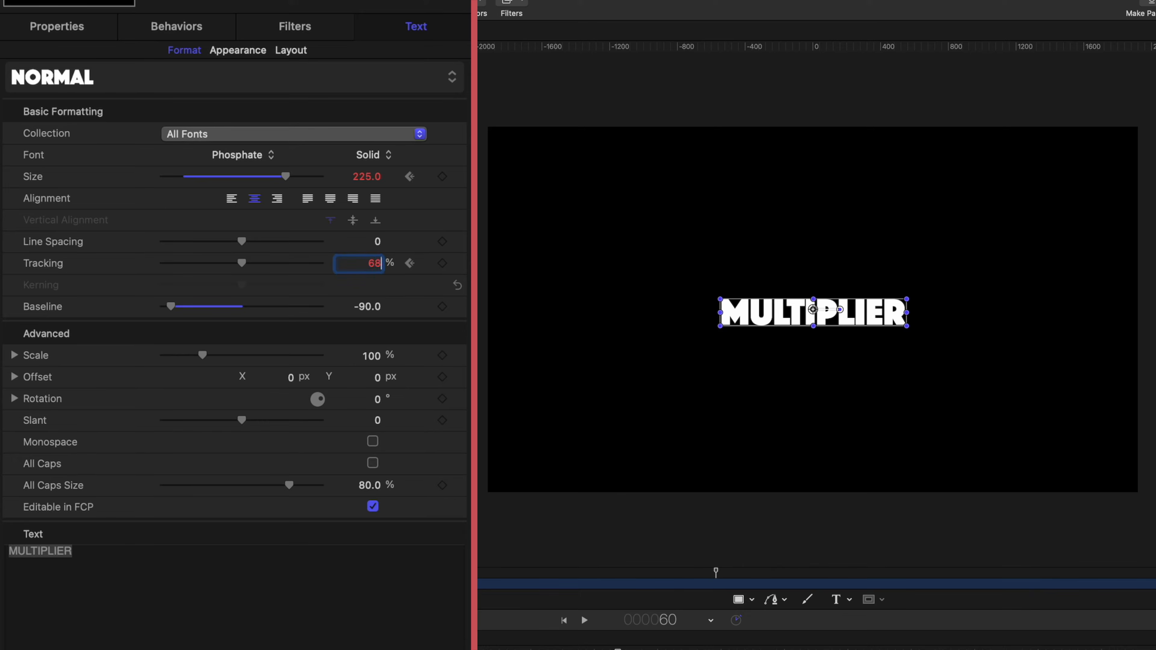
key(Return)
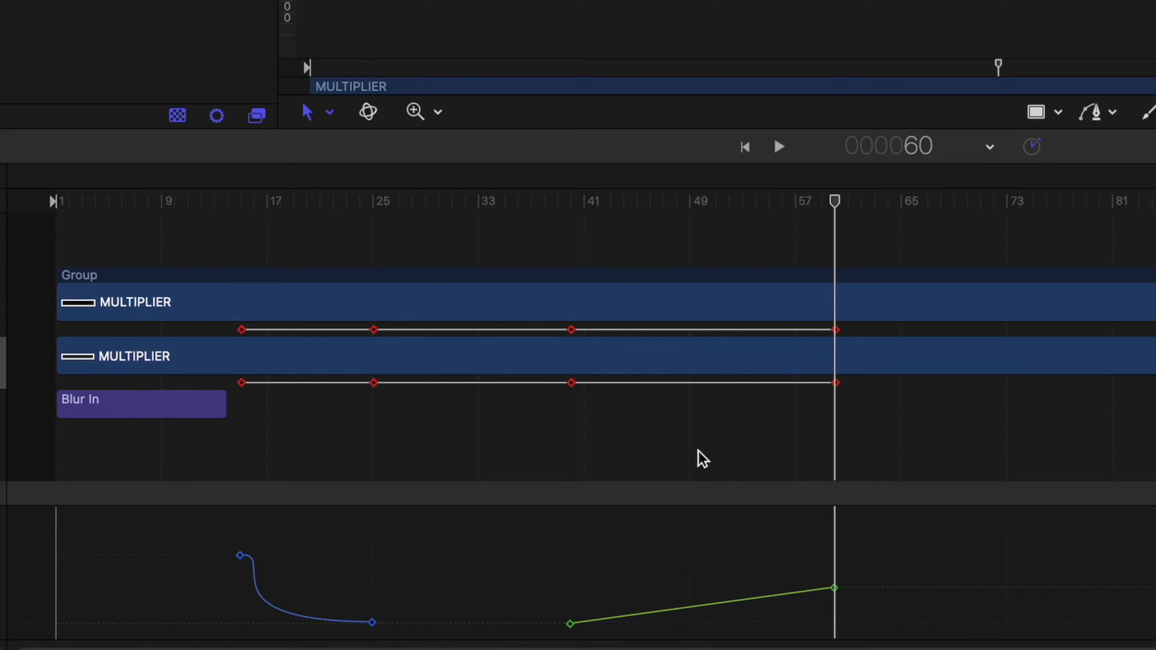
Switch both Tracking keyframes to Bezier and shape their handles into an S-curve
drag(506, 537, 878, 642)
right_click(840, 588)
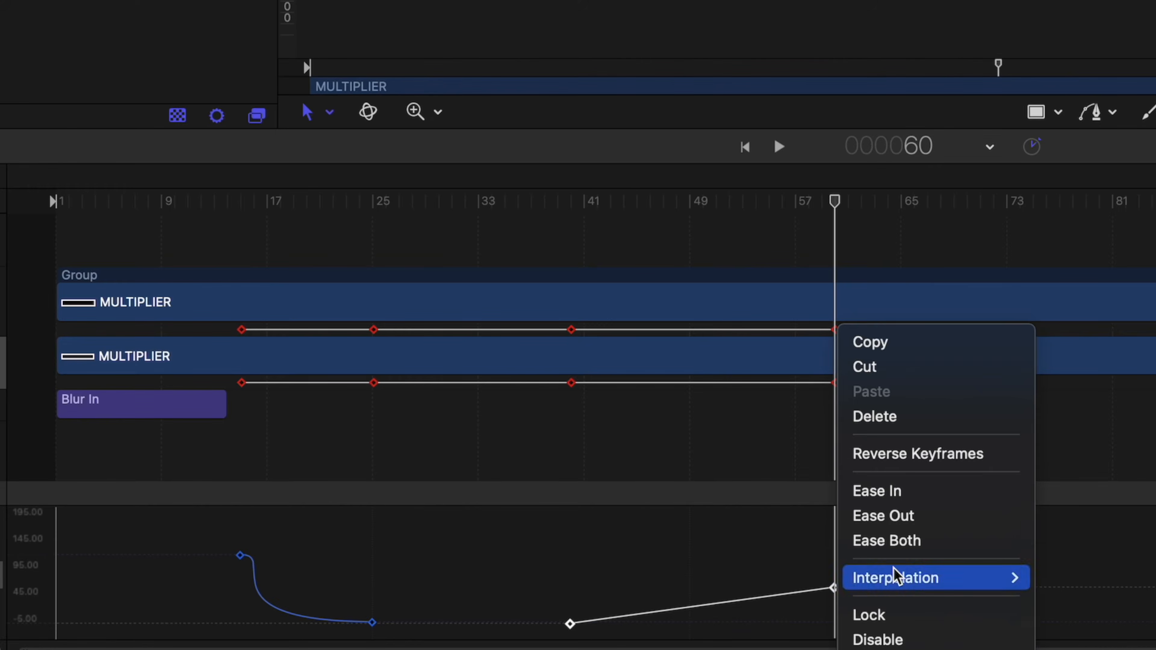
mouse_move(1011, 579)
click(1060, 563)
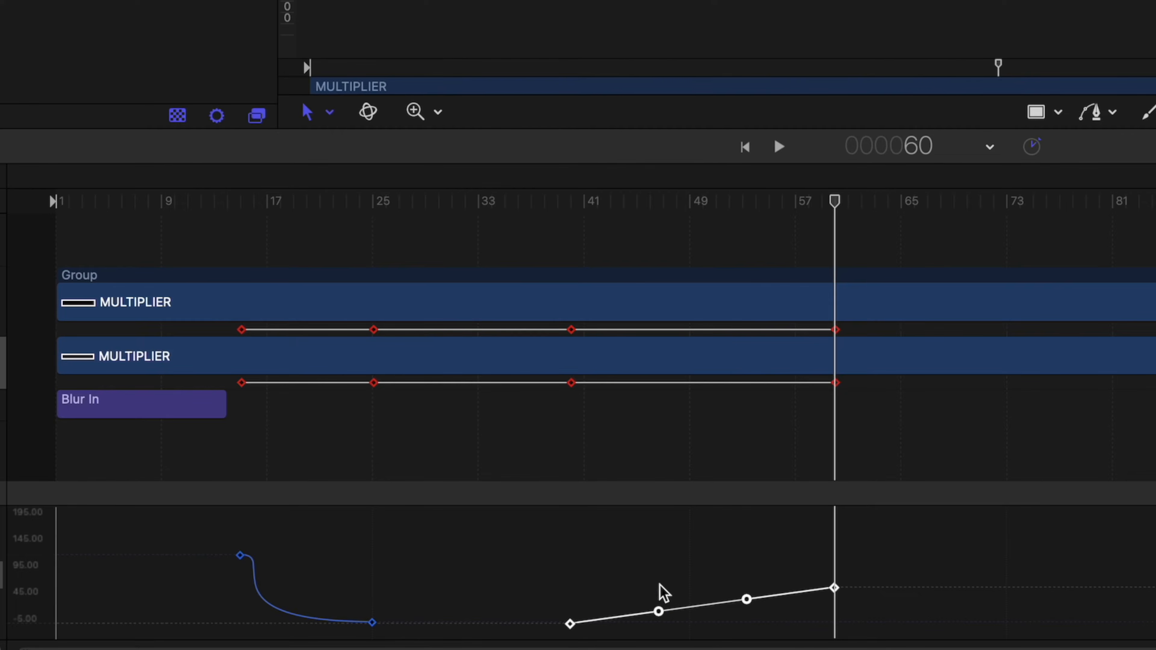
click(614, 588)
click(570, 624)
drag(661, 613, 772, 625)
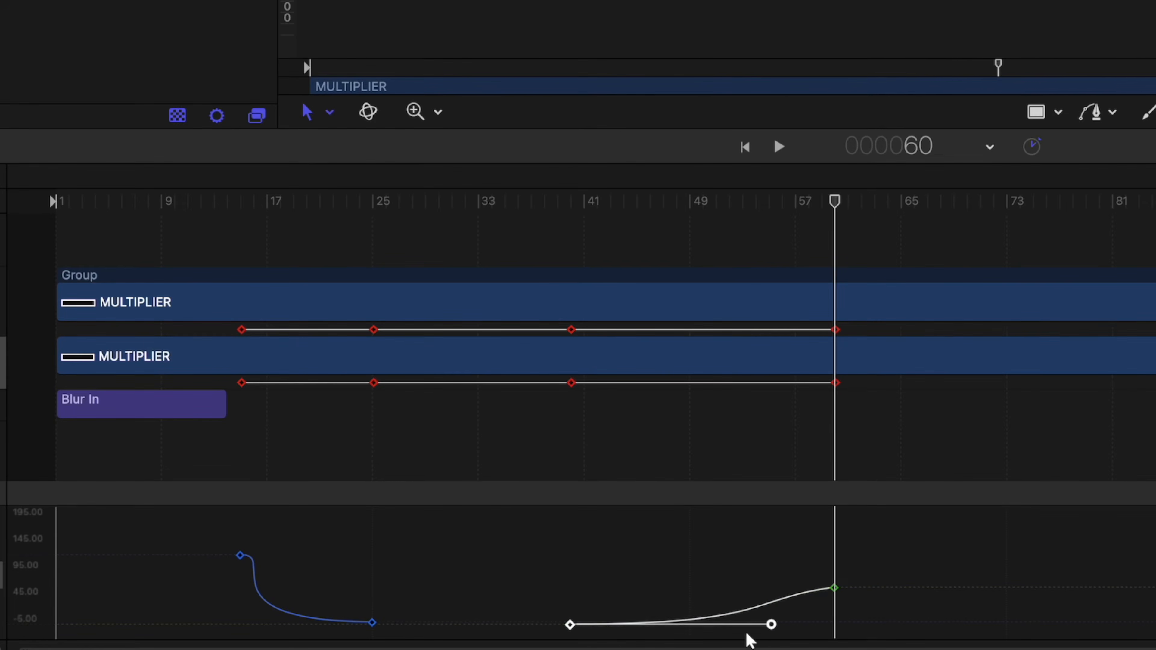
drag(834, 588, 834, 585)
drag(746, 597, 566, 584)
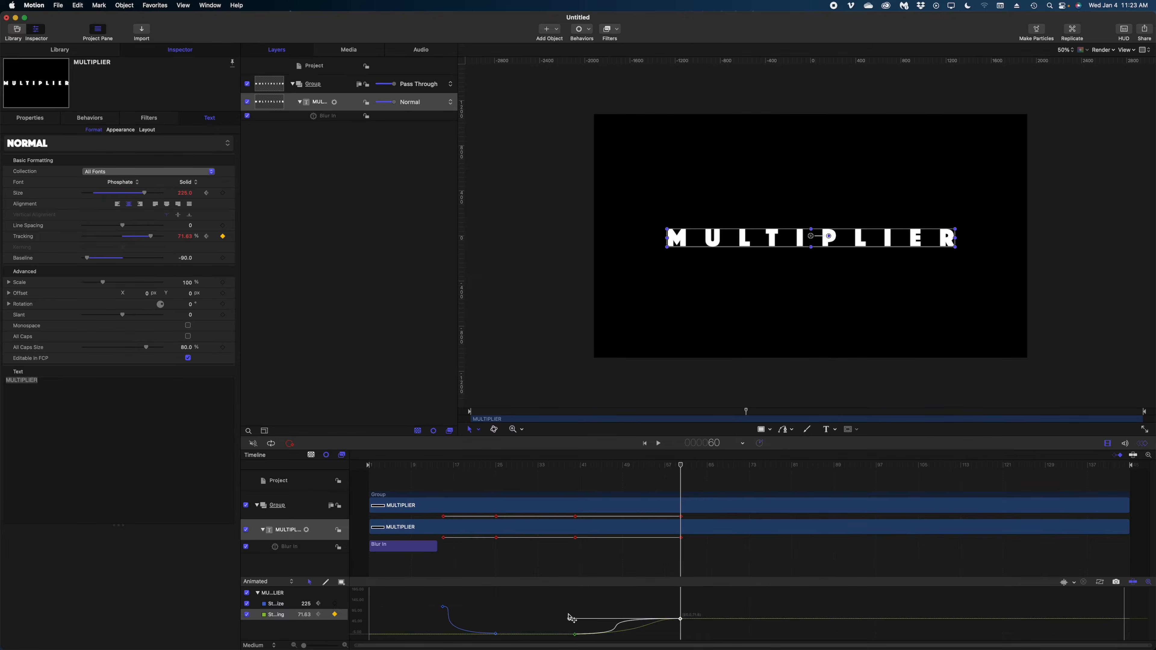
Preview the tracking spread, then return the playhead to frame 60
click(569, 469)
key(space)
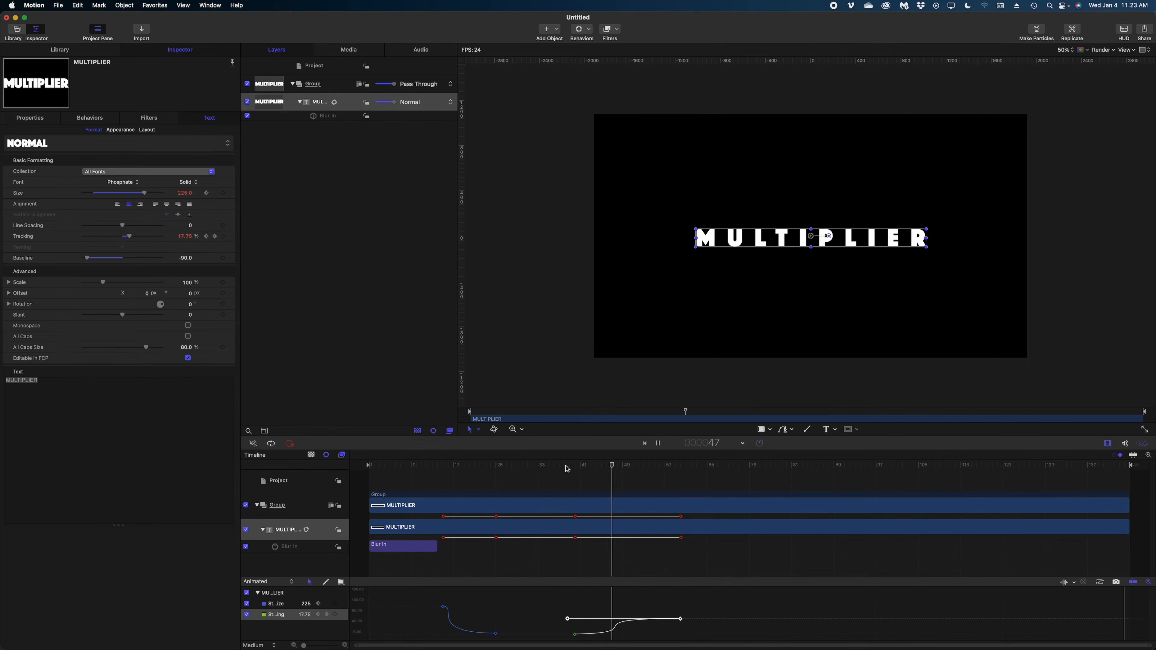
click(567, 469)
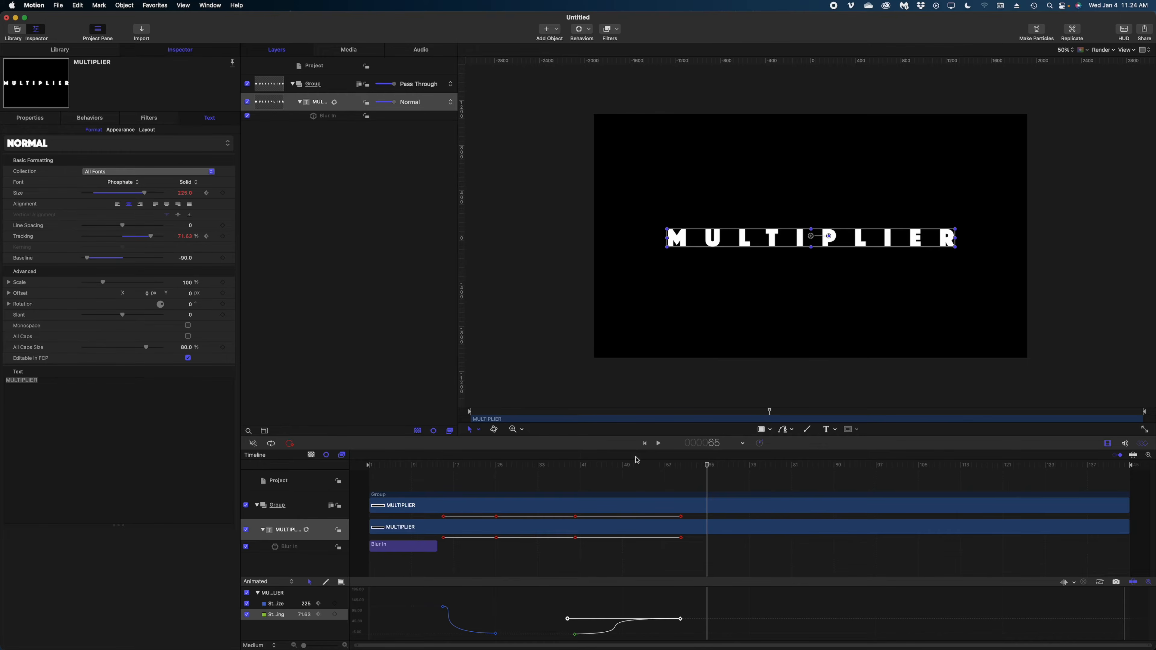
click(682, 464)
At frame 130, drag Tracking down to about -70.82% so the letters collapse
key(space)
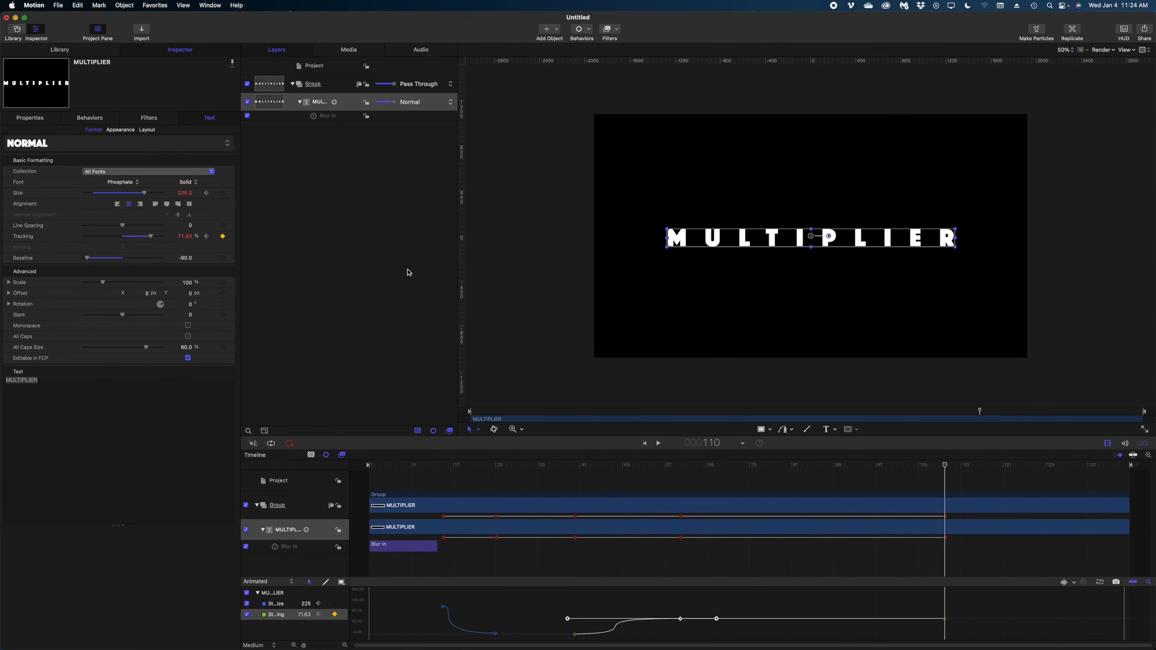
key(shift+Right)
key(shift+Right)
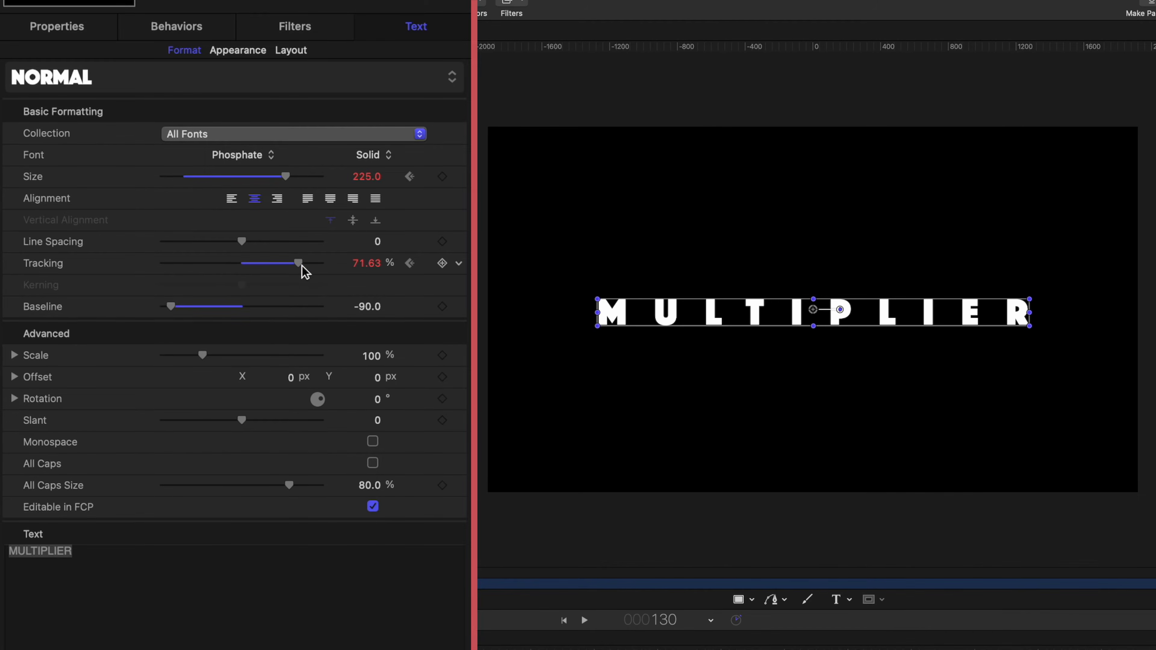
drag(152, 236, 107, 239)
drag(210, 268, 184, 265)
click(371, 267)
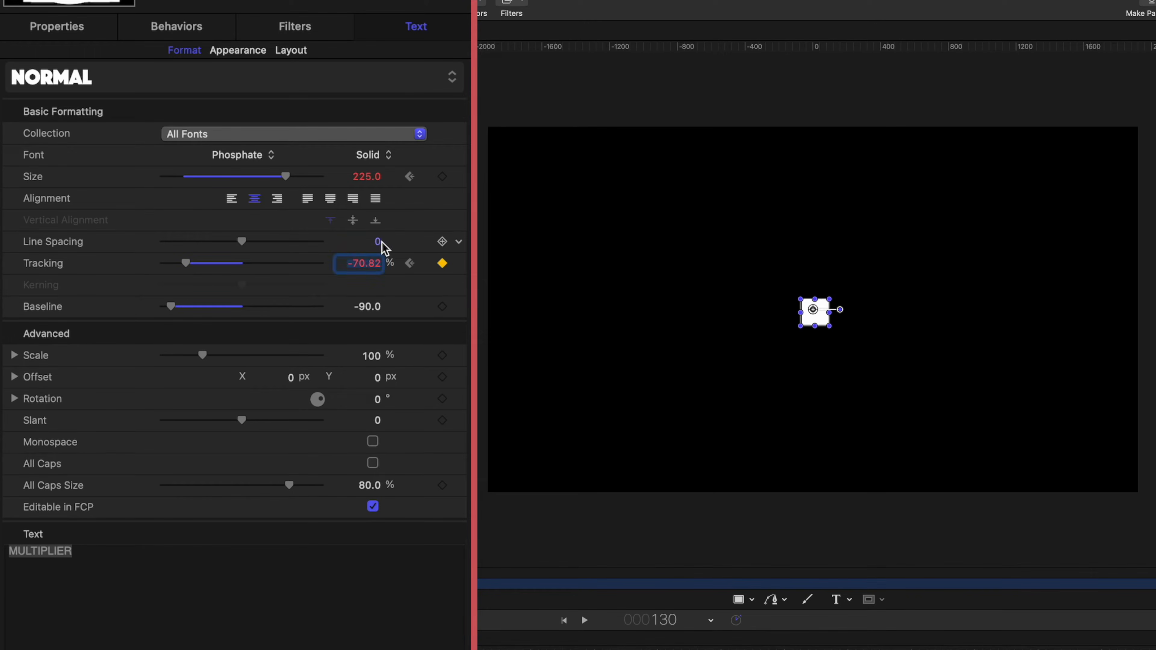
key(BackSpace)
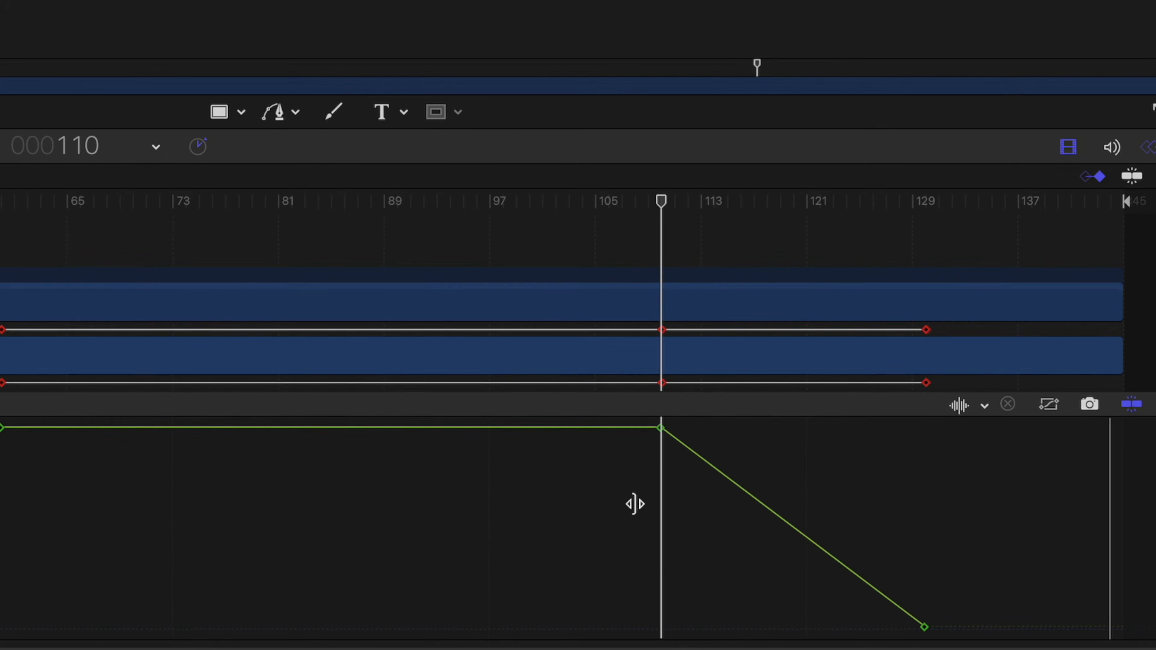
Switch the frame 110–130 tracking collapse keyframes to Bezier interpolation
drag(958, 623, 612, 431)
right_click(659, 430)
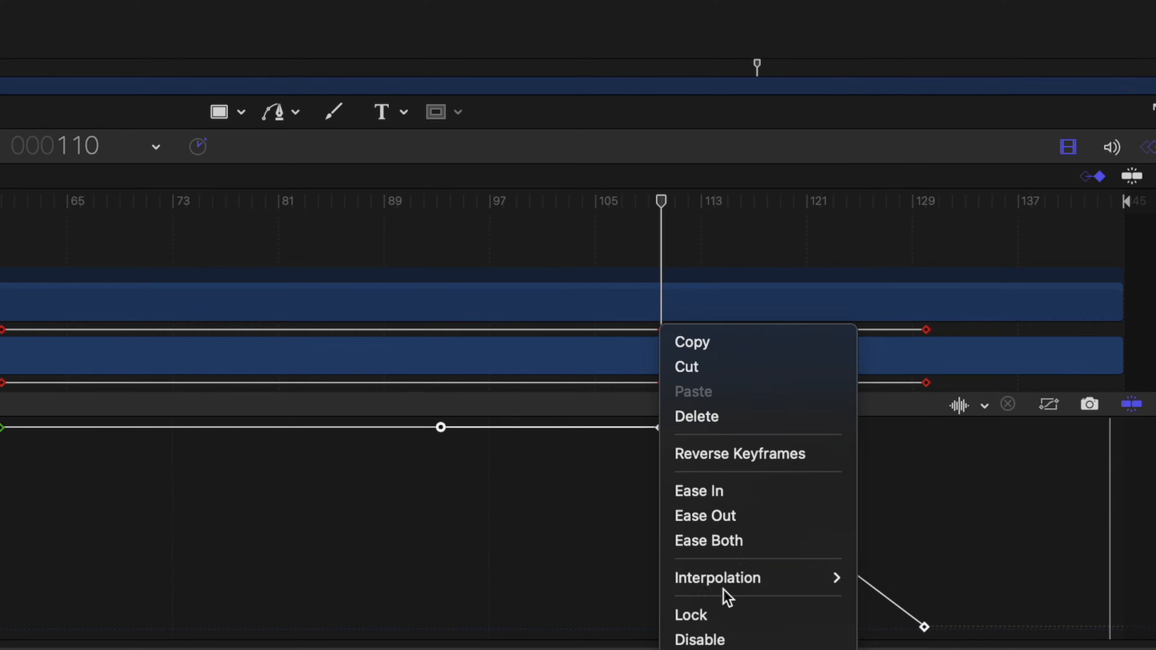
mouse_move(746, 578)
click(887, 564)
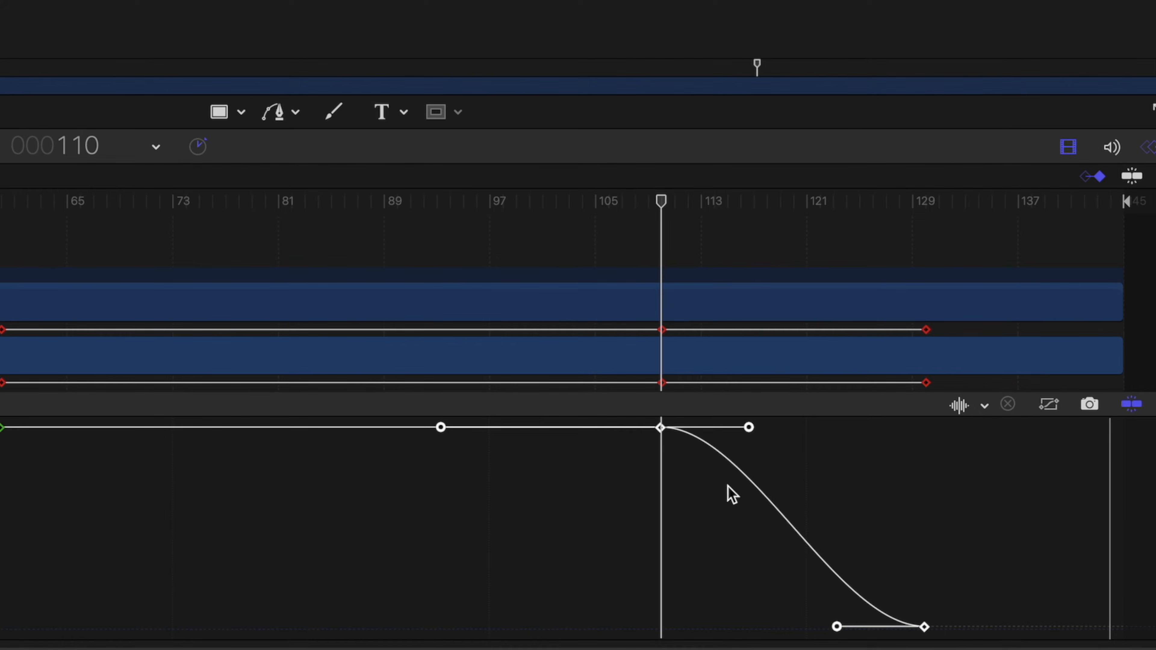
drag(660, 427, 659, 431)
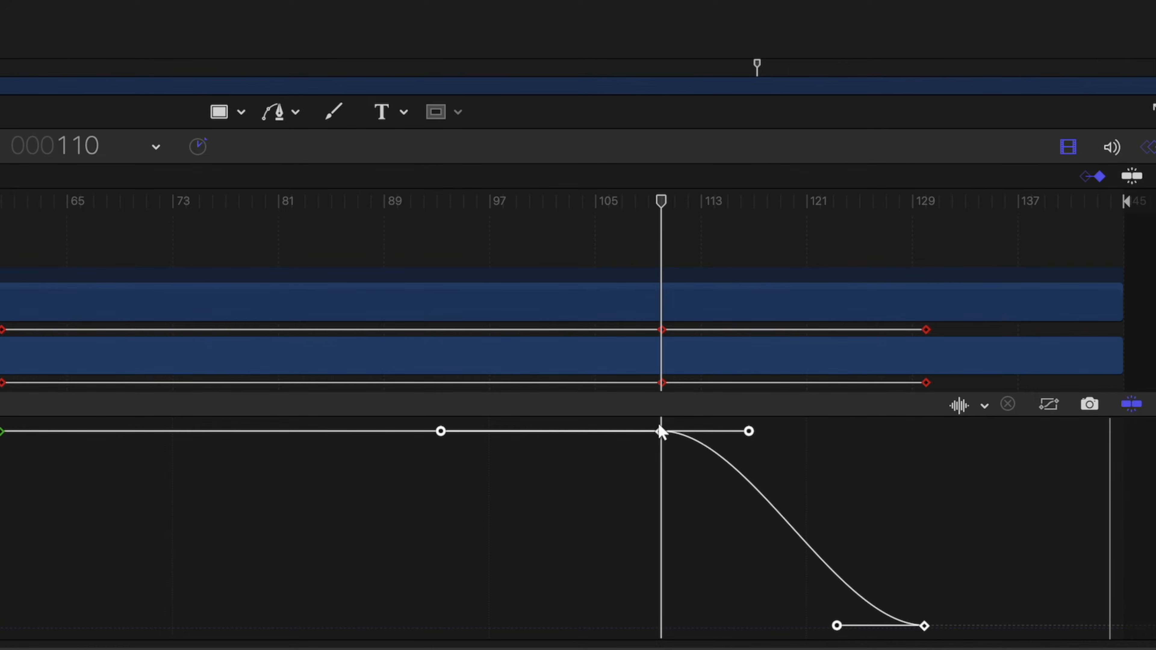
Break the keyframe tangents and pull each one so the drop accelerates into -70%
right_click(748, 432)
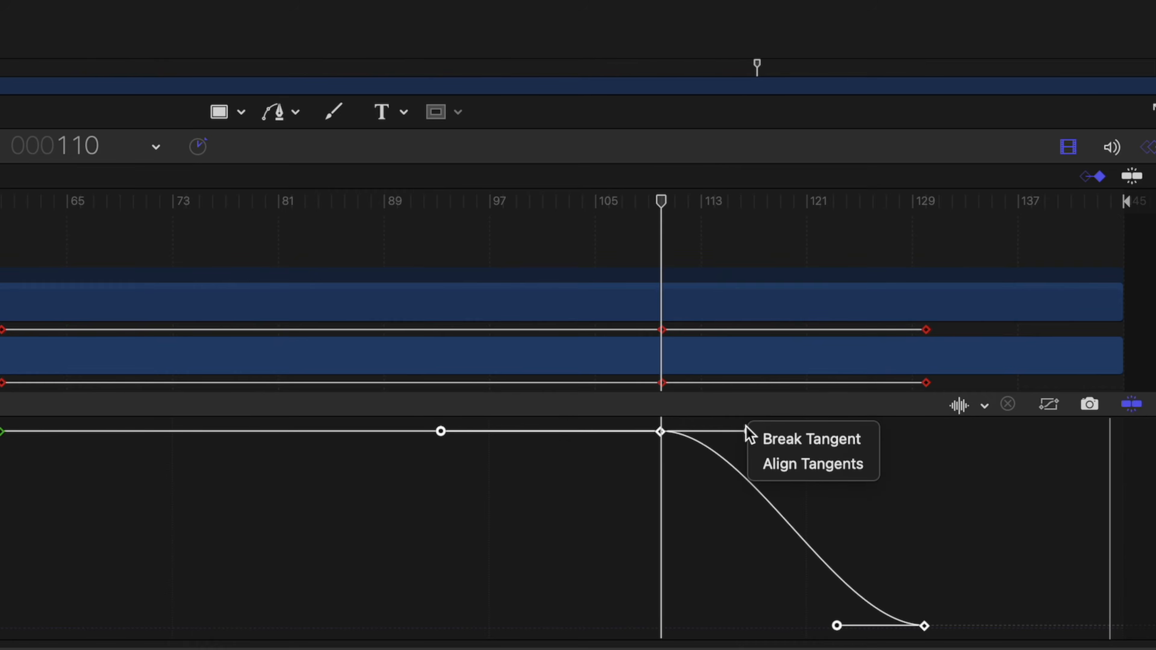
click(766, 445)
drag(749, 432, 835, 431)
drag(836, 625, 735, 625)
key(space)
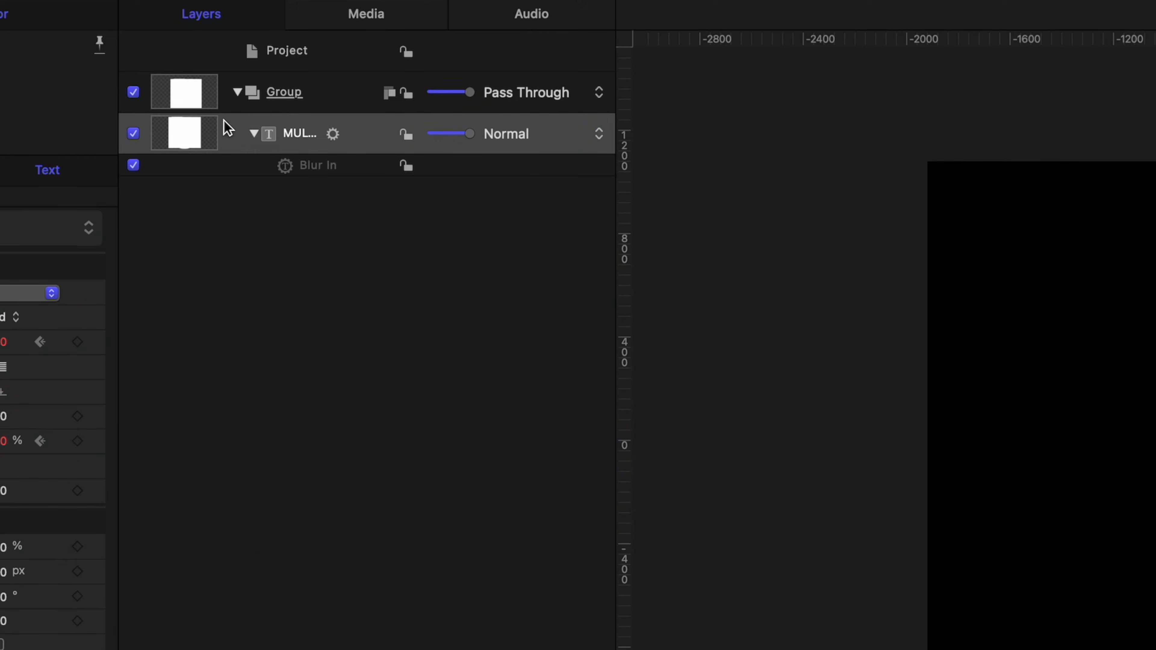
Make a Clone Layer of the MULTIPLIER text layer
click(354, 135)
right_click(354, 134)
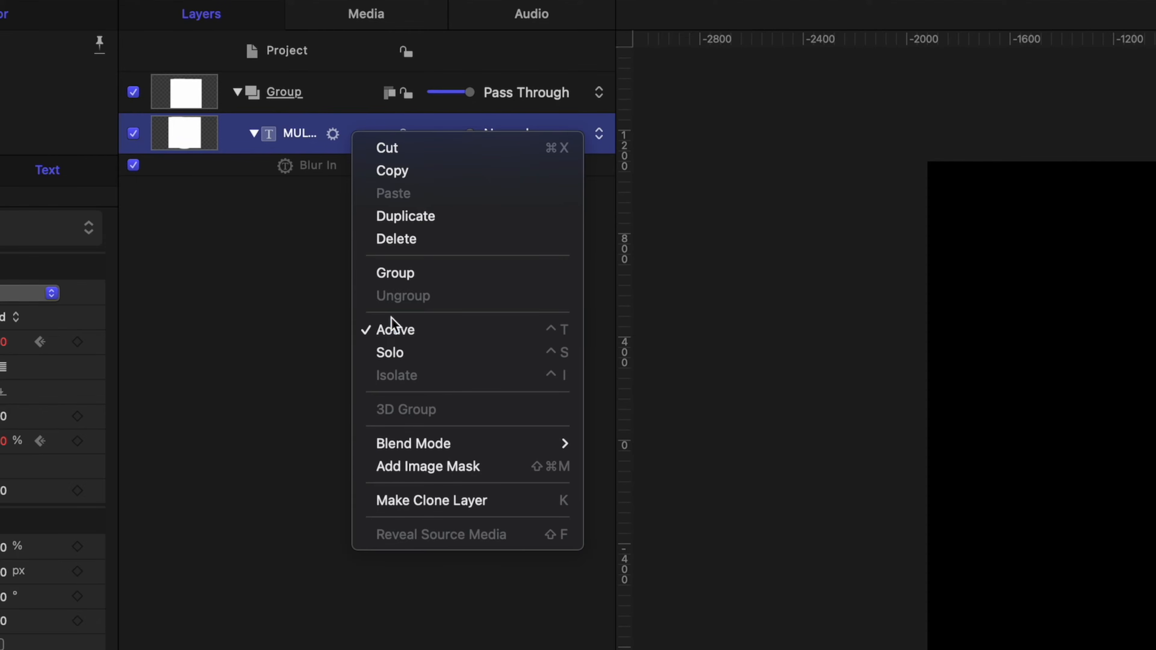
click(462, 500)
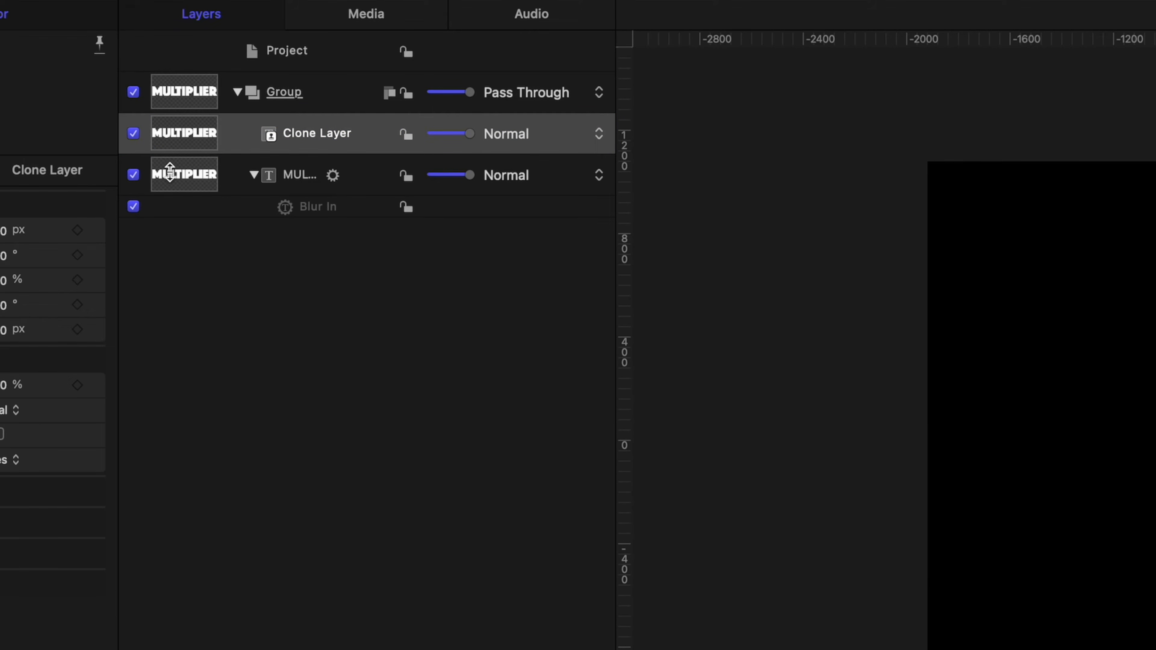
Widen the Layers list, switch off the original MULTIPLIER layer and select the Clone Layer
click(286, 174)
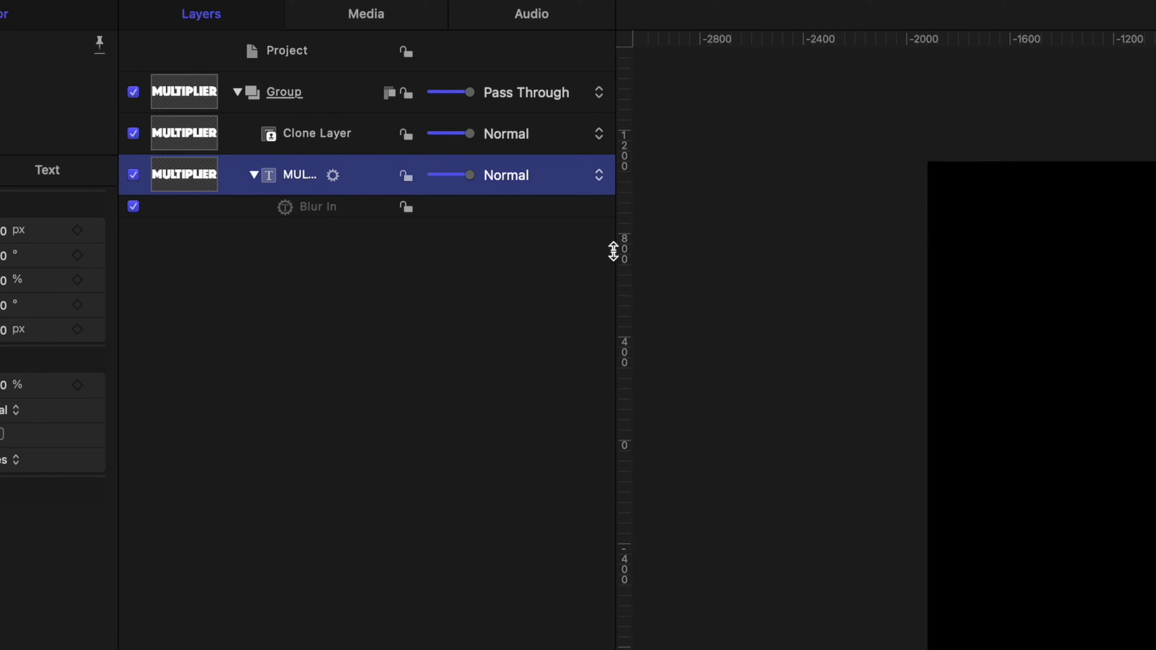
drag(620, 250, 649, 252)
click(133, 174)
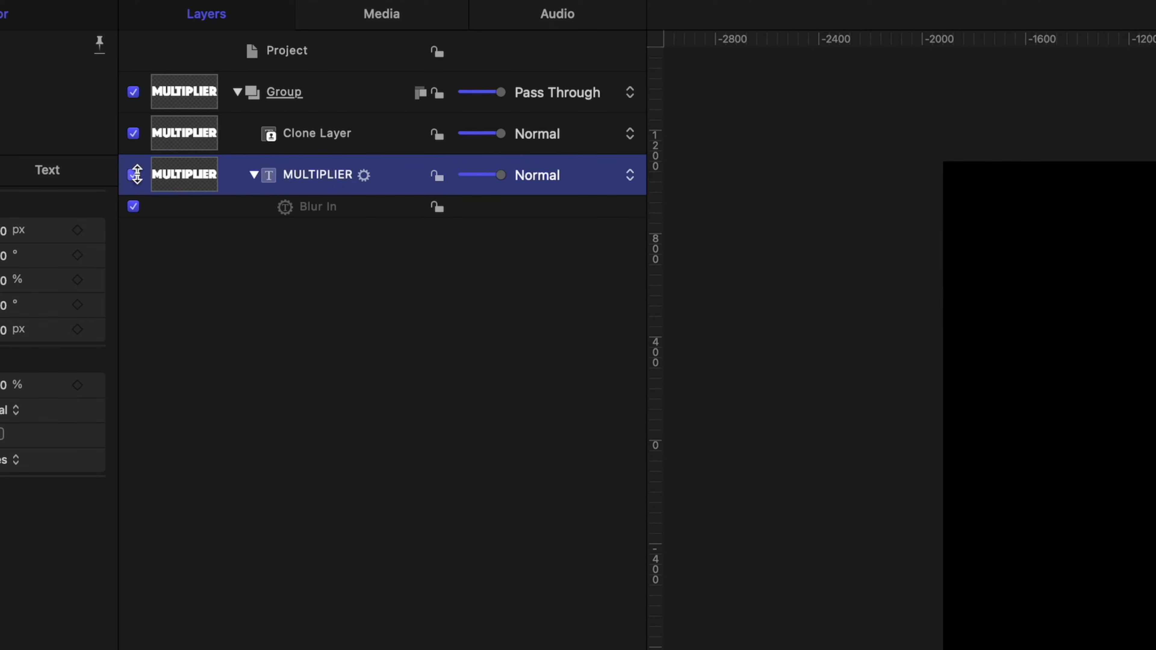
click(316, 125)
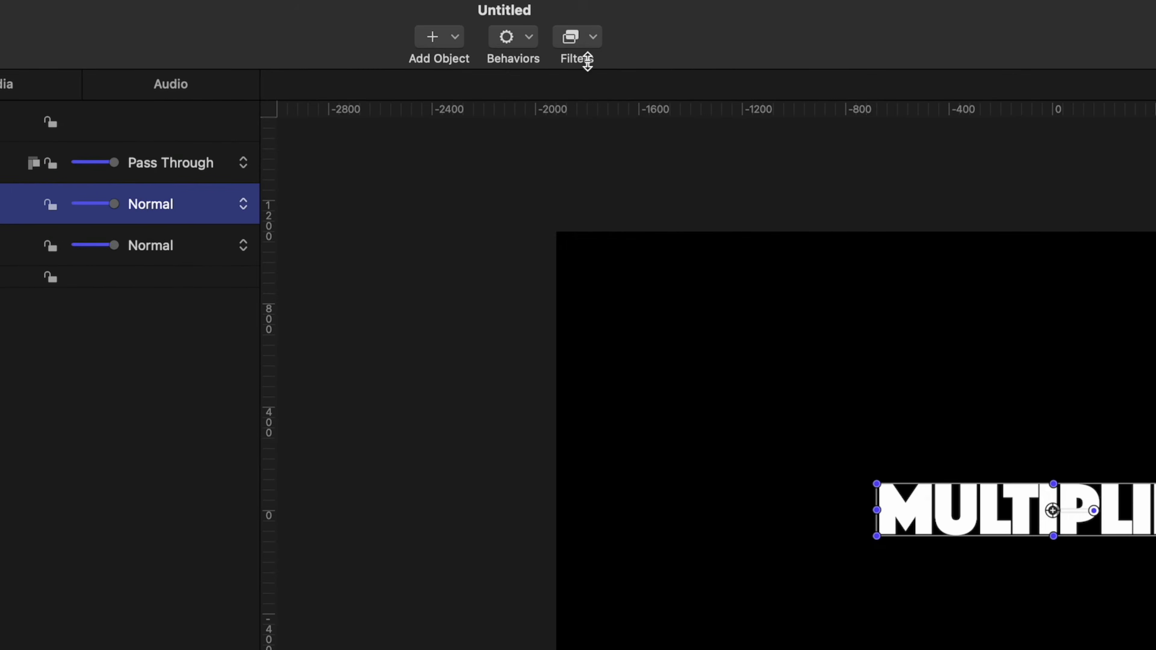
Apply the Stylize > Edges filter to the Clone Layer
click(585, 54)
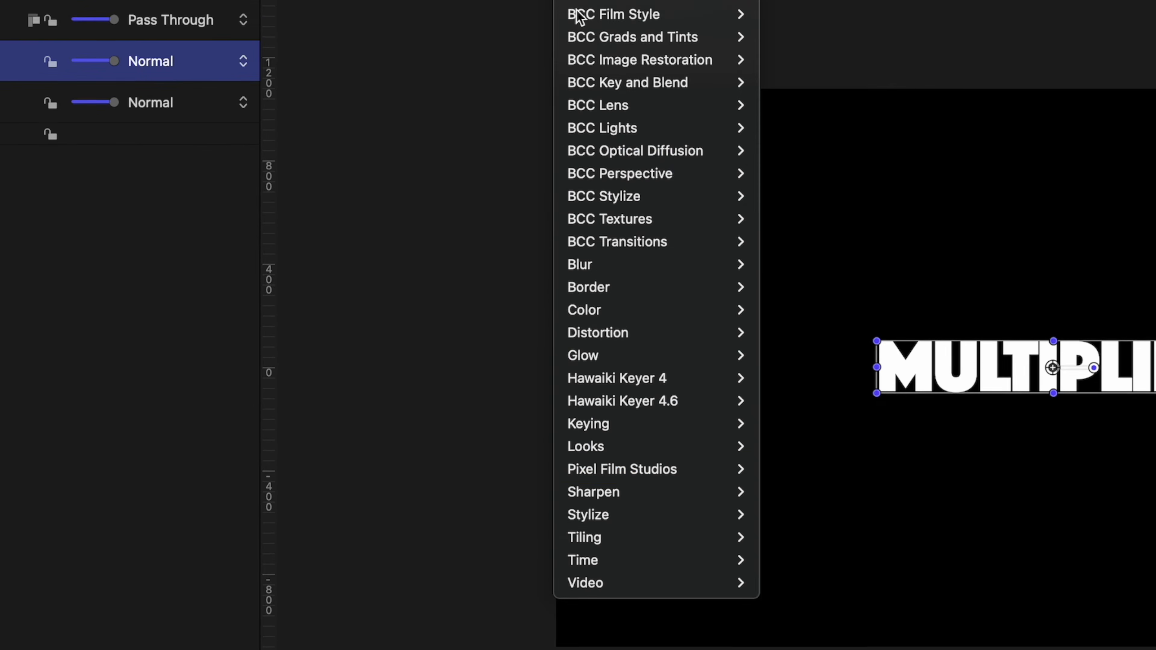
mouse_move(632, 490)
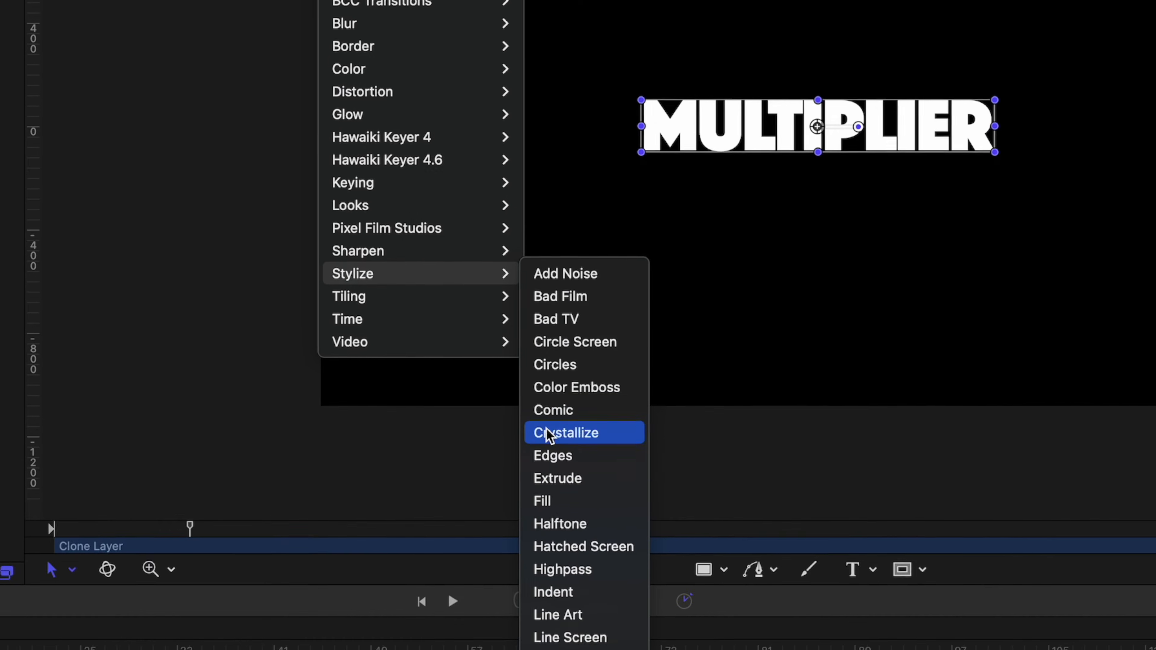
click(546, 454)
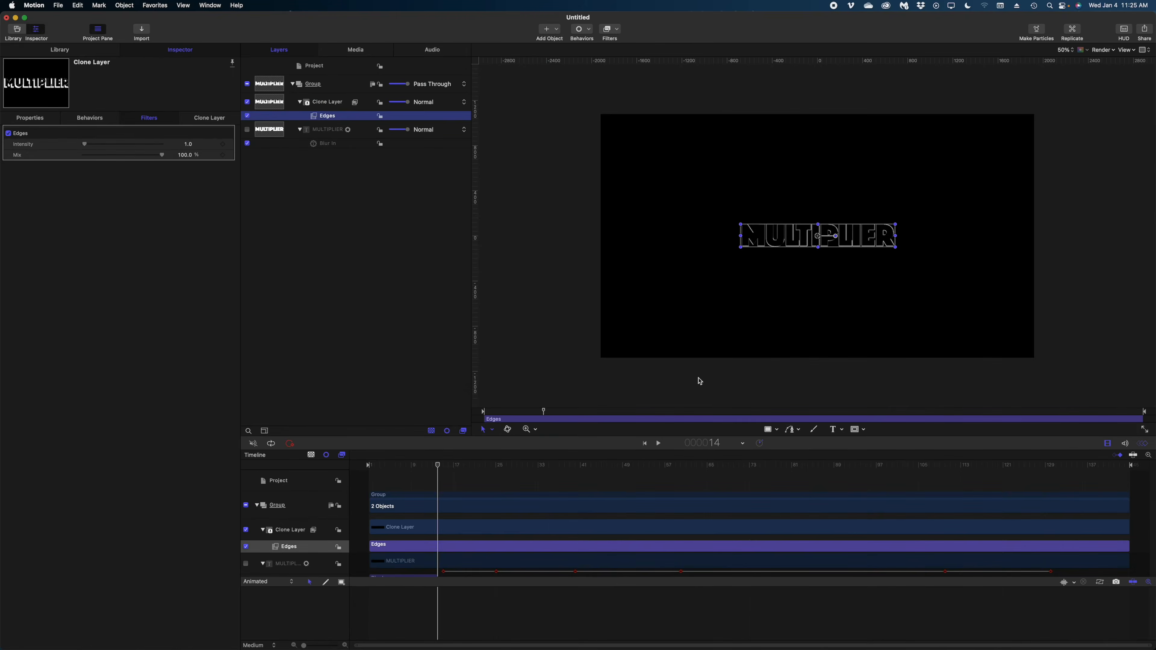
Raise the Clone Layer's Edges filter Intensity to 50
click(328, 103)
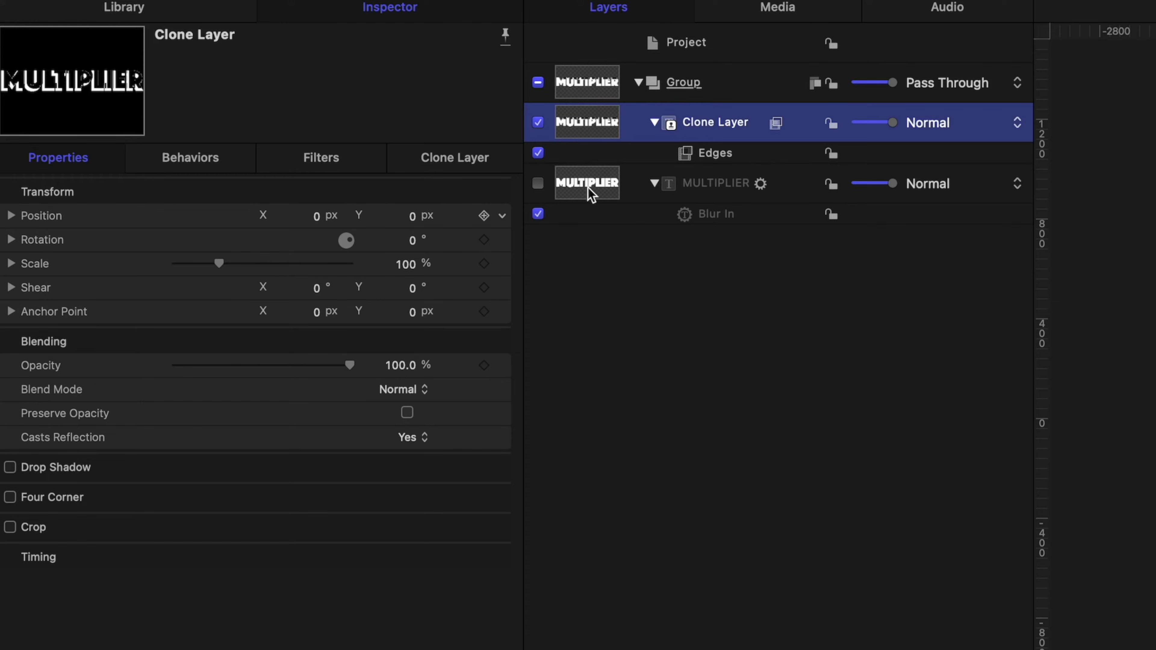
click(702, 186)
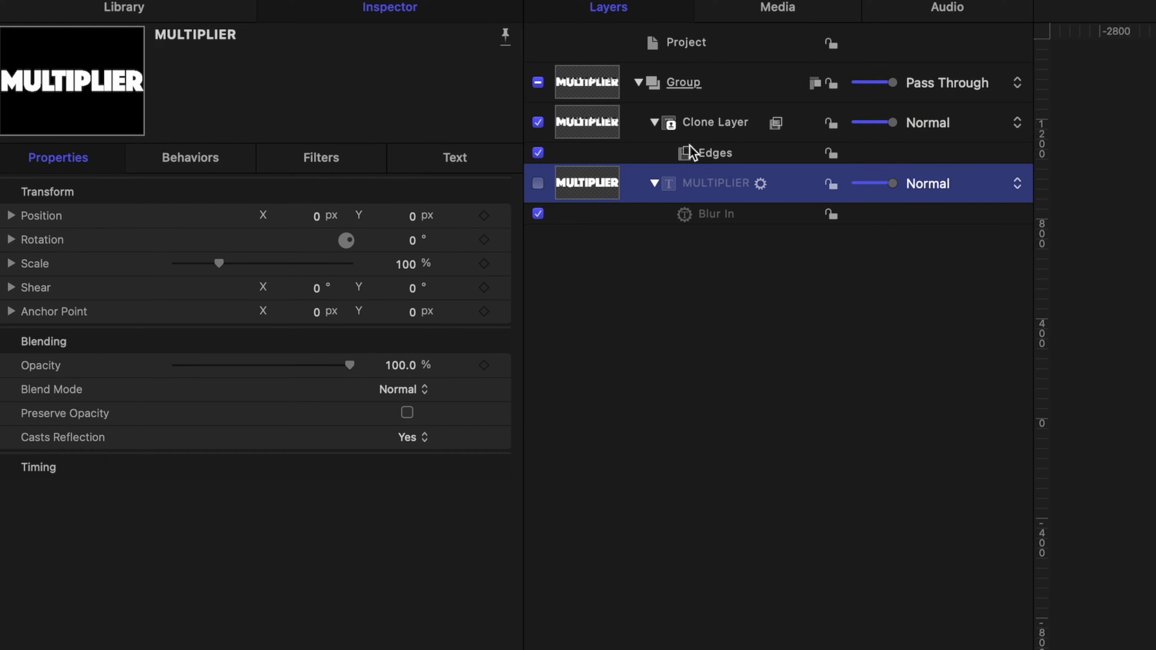
click(699, 122)
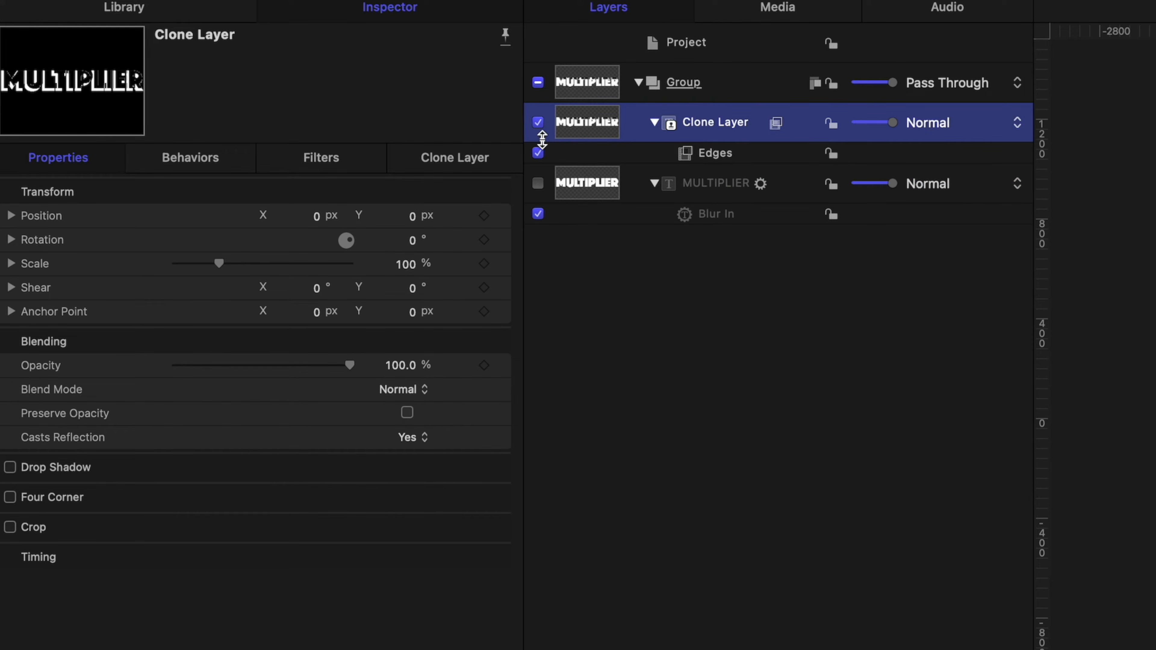
click(289, 162)
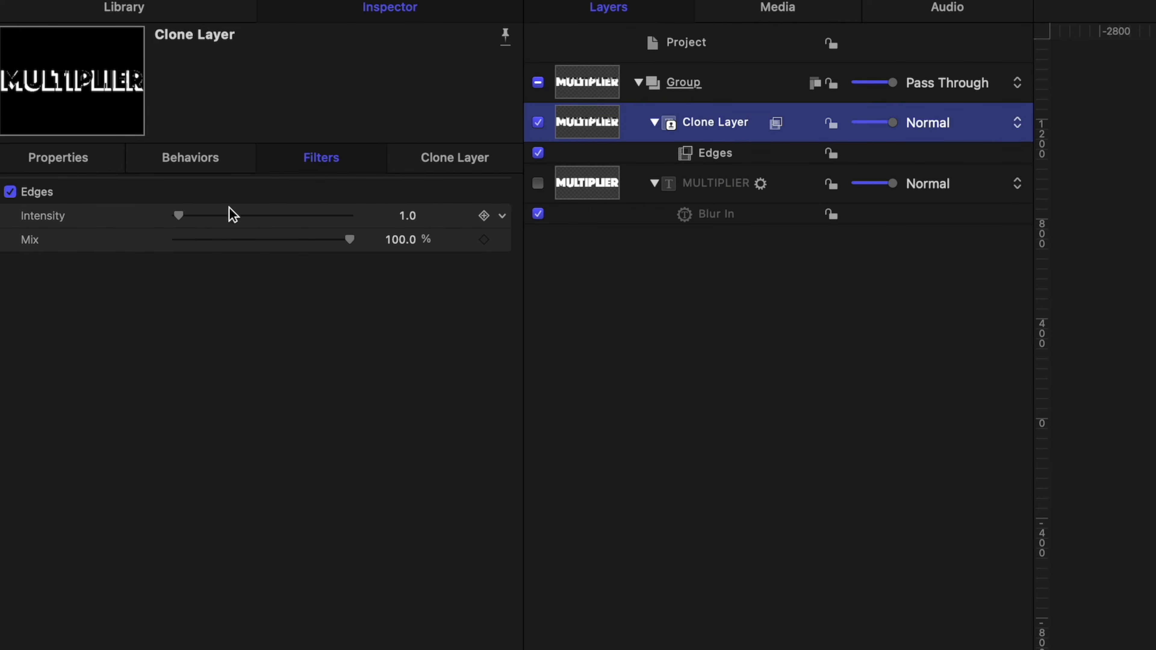
drag(227, 214, 373, 237)
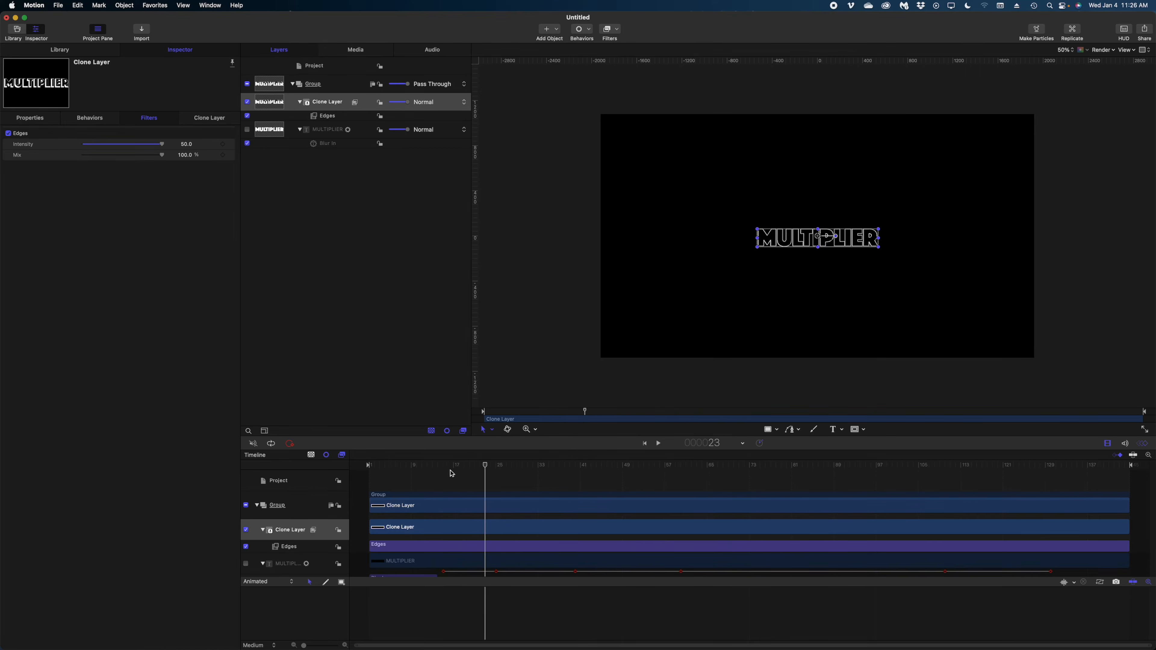
click(321, 98)
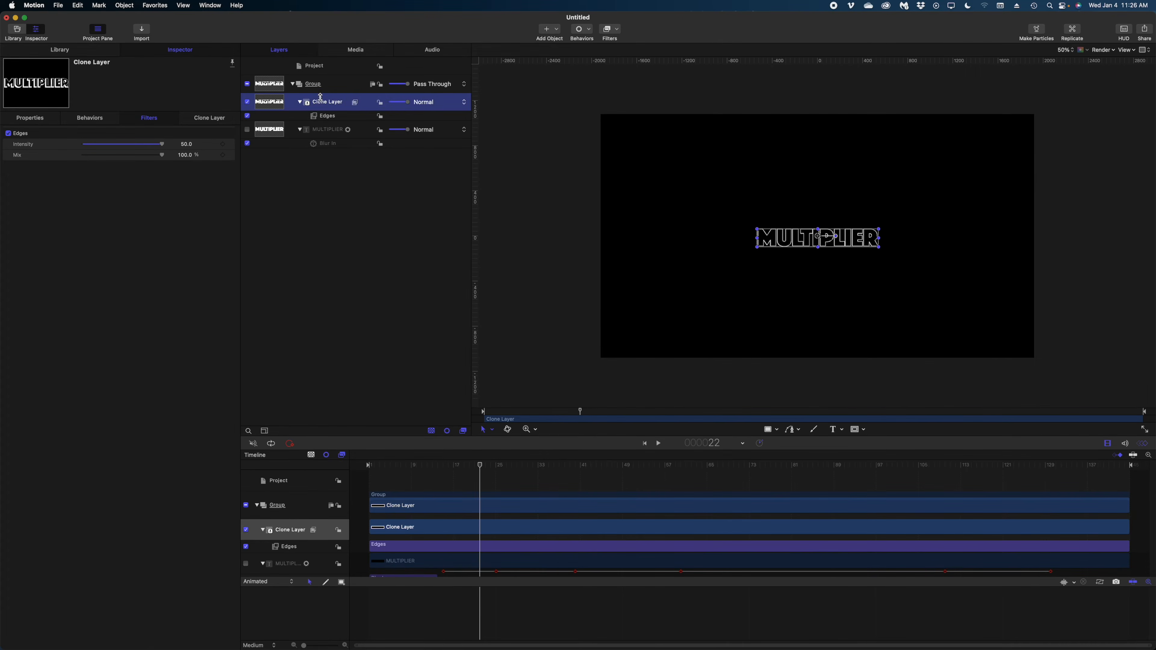
click(609, 28)
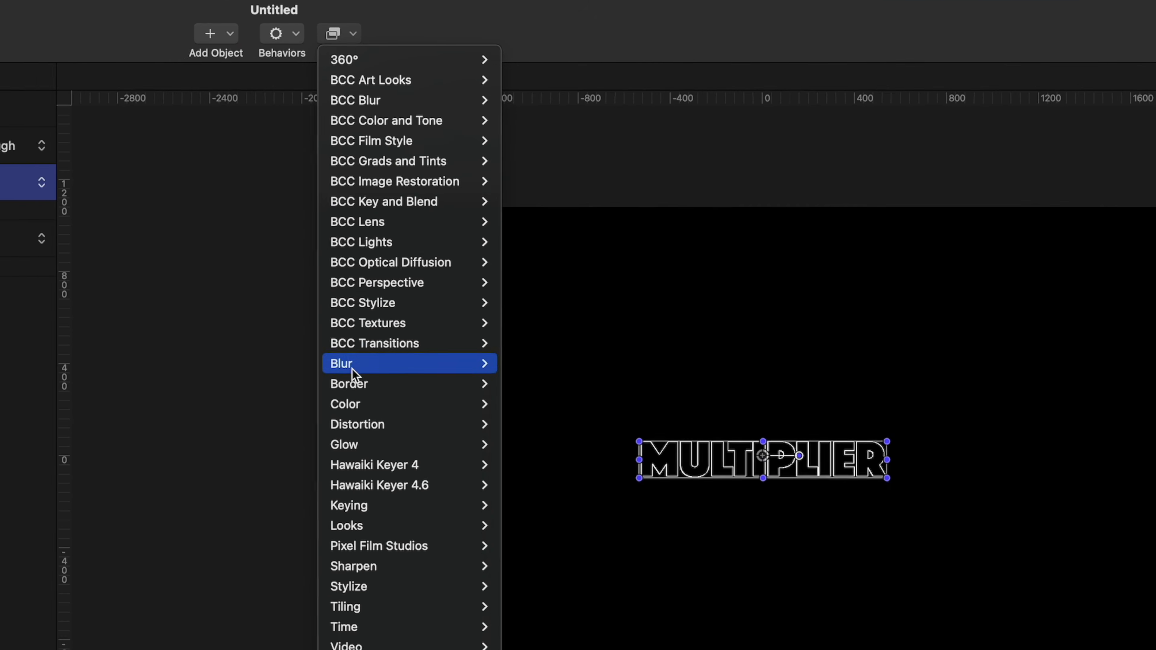
Apply a Blur > Prism filter at Amount 7.0 to the Clone Layer and scrub to preview
mouse_move(623, 191)
click(540, 519)
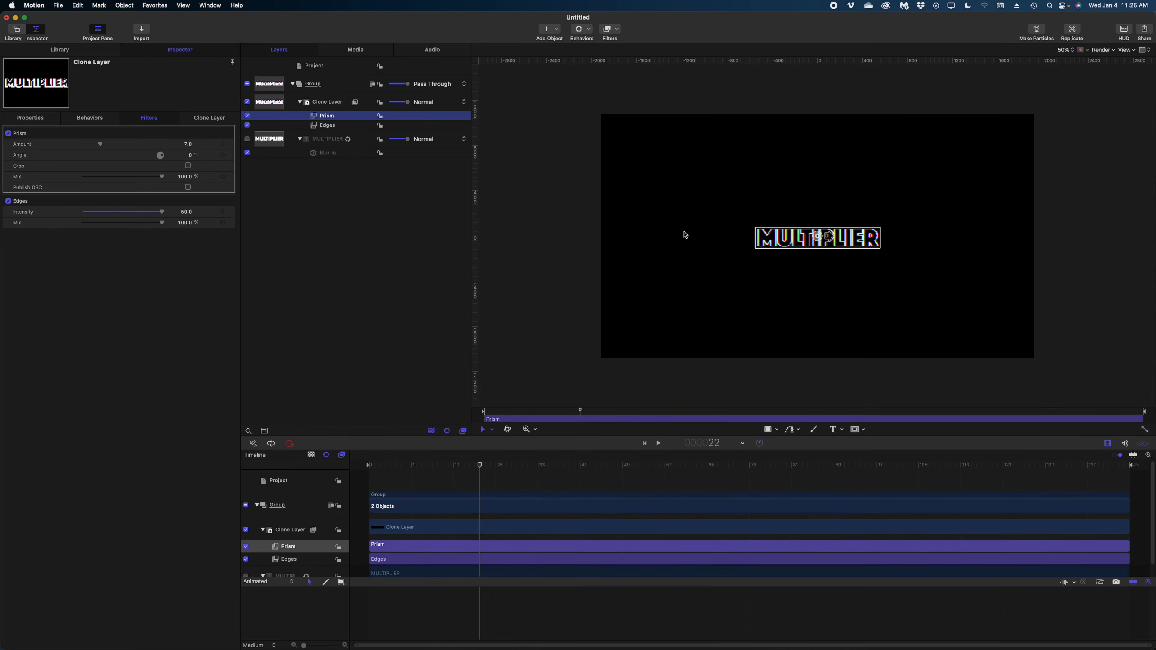
mouse_move(481, 469)
mouse_down()
mouse_move(664, 496)
mouse_move(600, 502)
mouse_move(679, 506)
mouse_move(603, 504)
mouse_up()
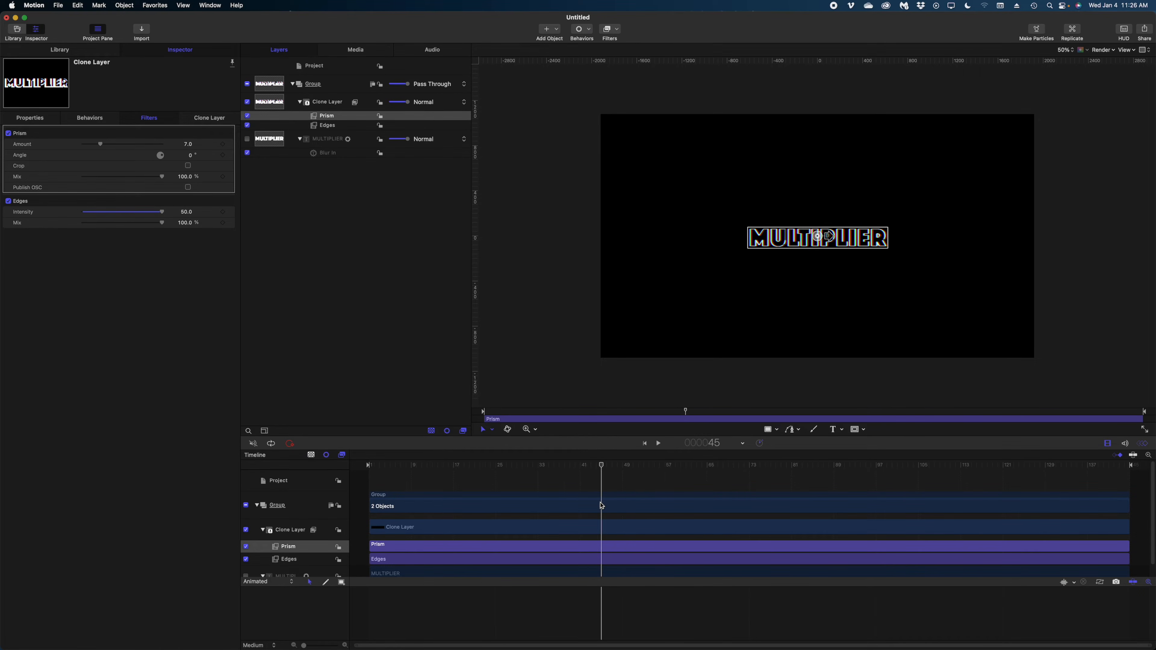
click(610, 527)
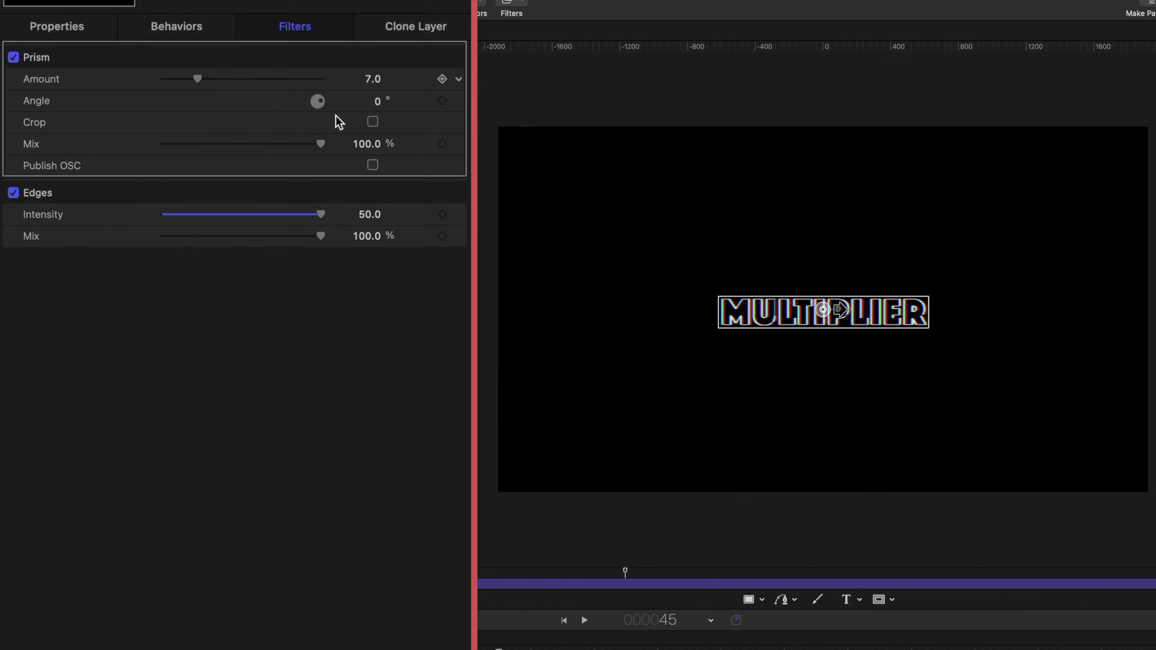
Keyframe Prism Amount at 0, then 19 a few frames later, then back to 0 at frame 60
click(442, 79)
drag(198, 81, 121, 91)
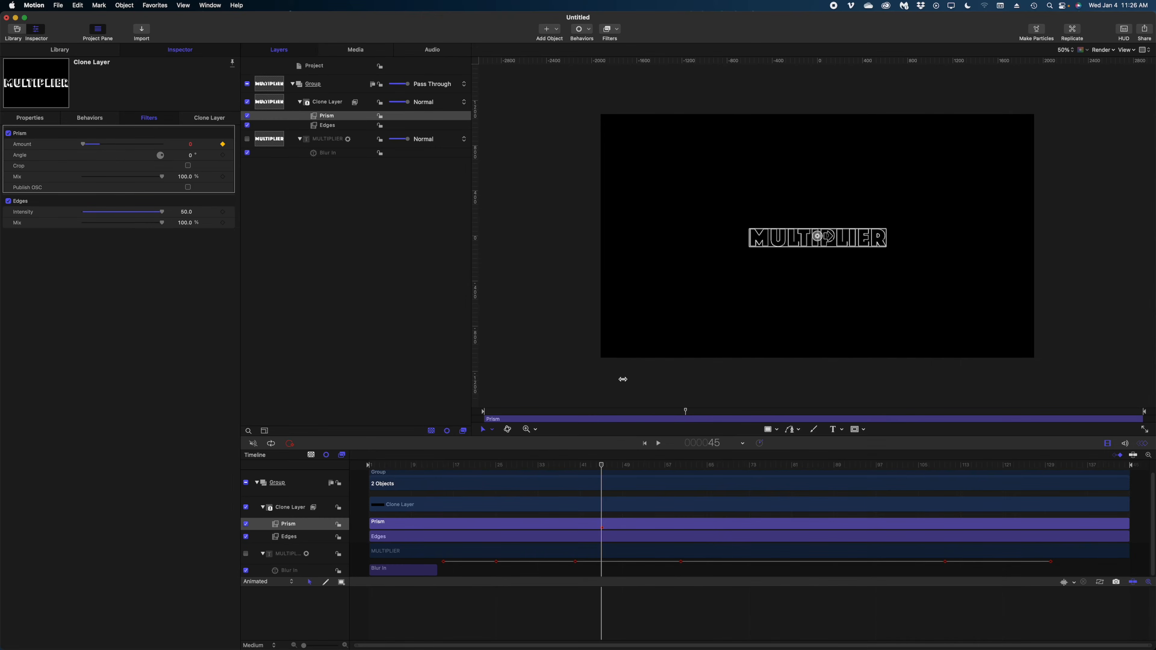
drag(605, 469, 648, 470)
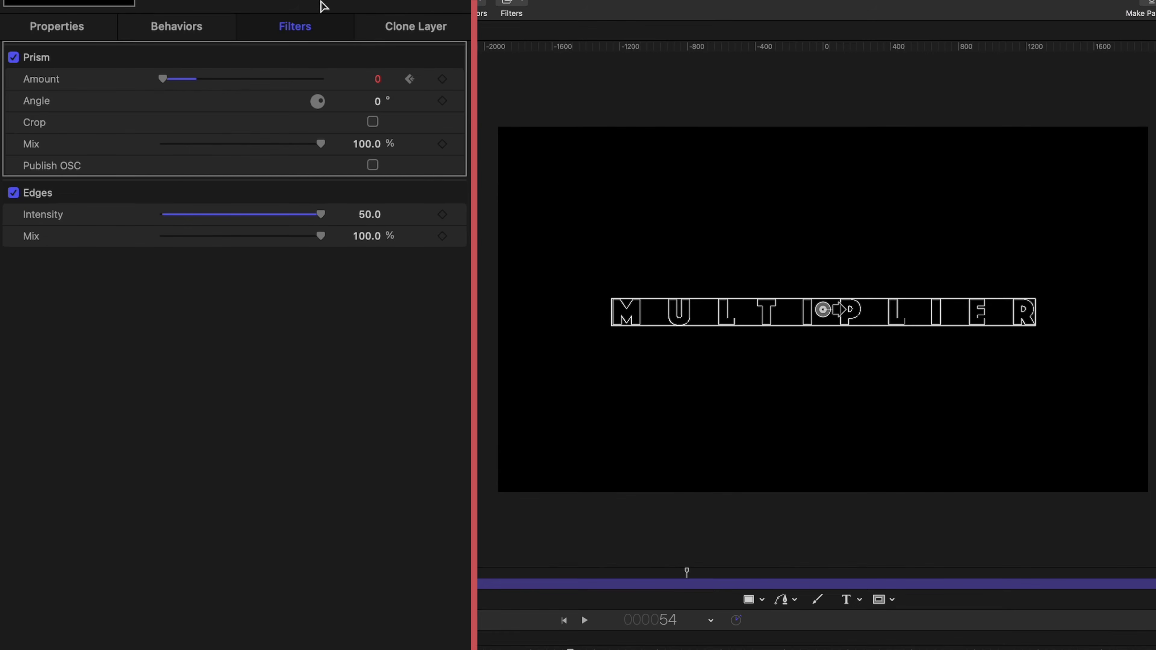
drag(165, 82, 233, 79)
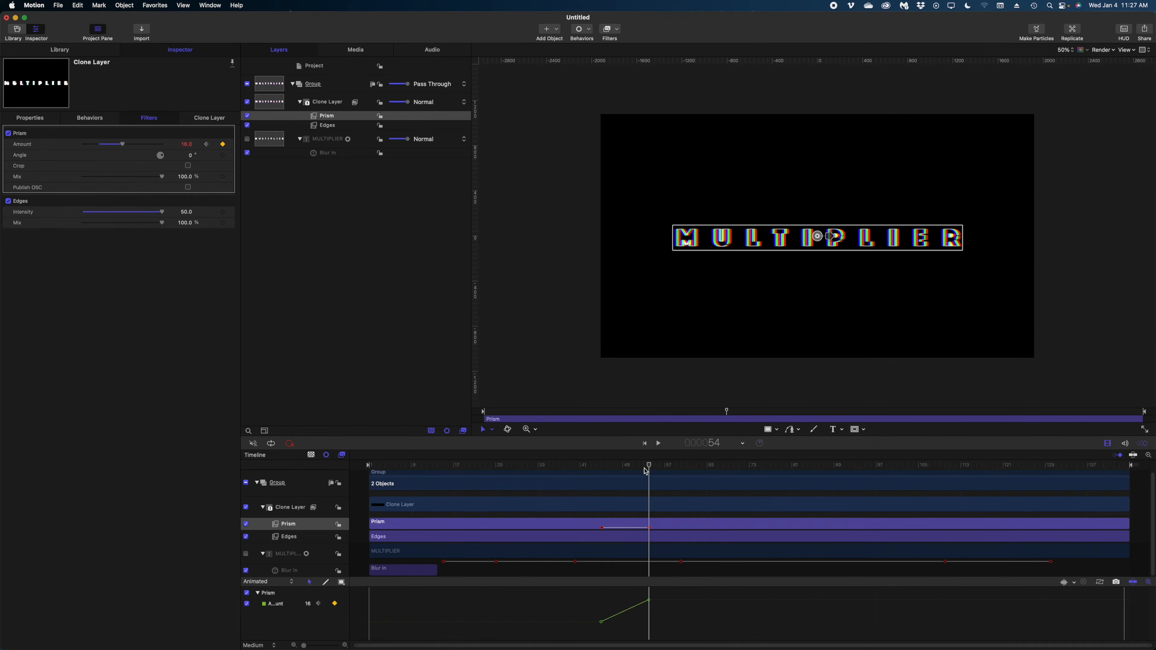
drag(651, 466, 682, 471)
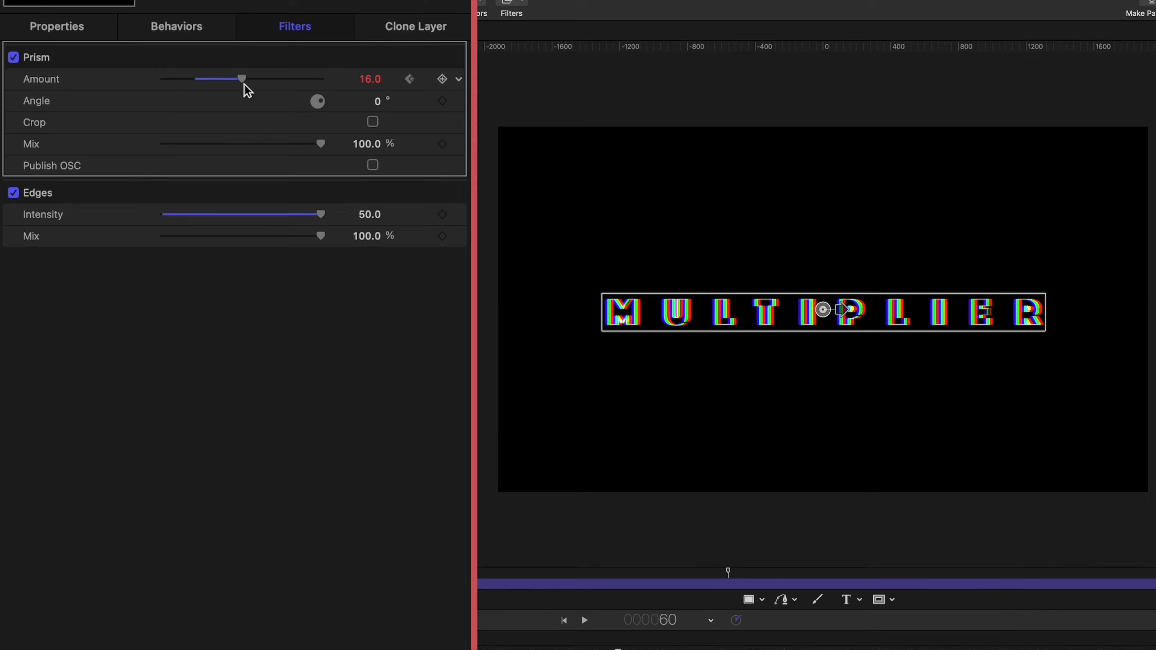
drag(124, 145, 47, 144)
drag(539, 279, 630, 292)
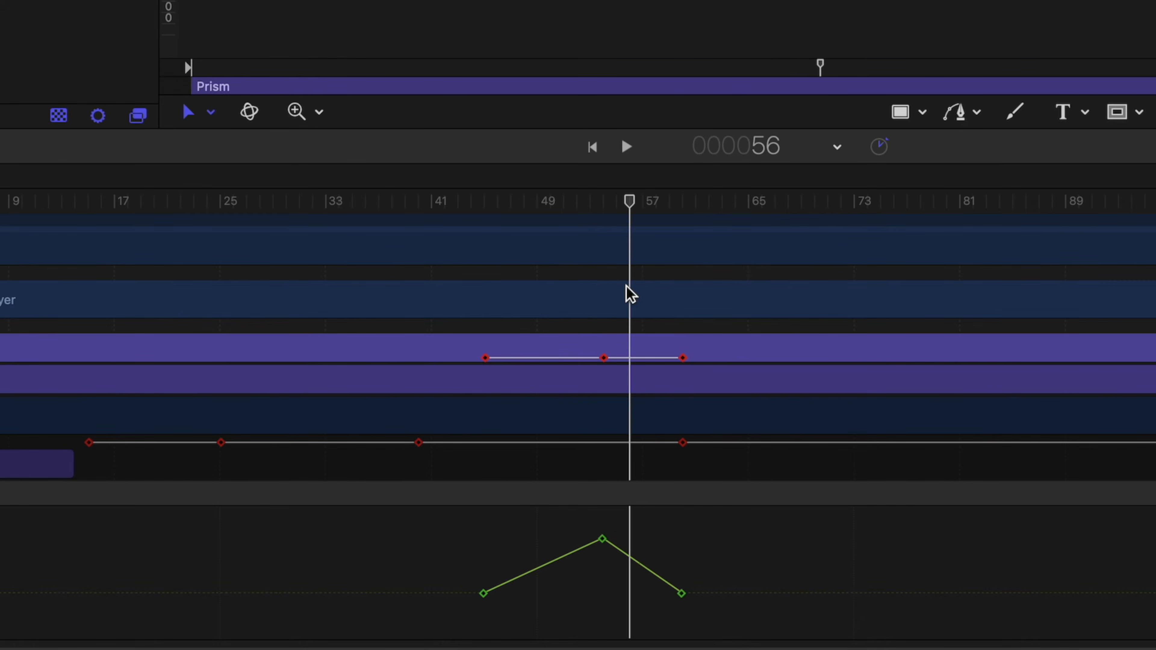
Apply Ease Both to all three Prism Amount keyframes
drag(400, 519, 770, 645)
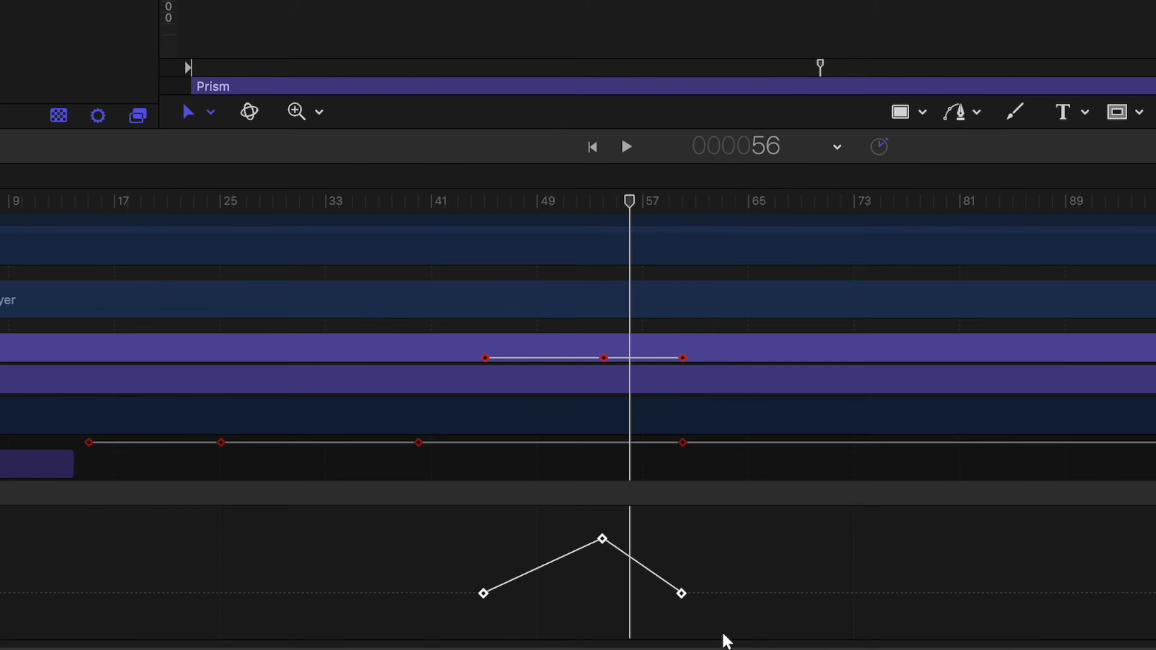
right_click(602, 541)
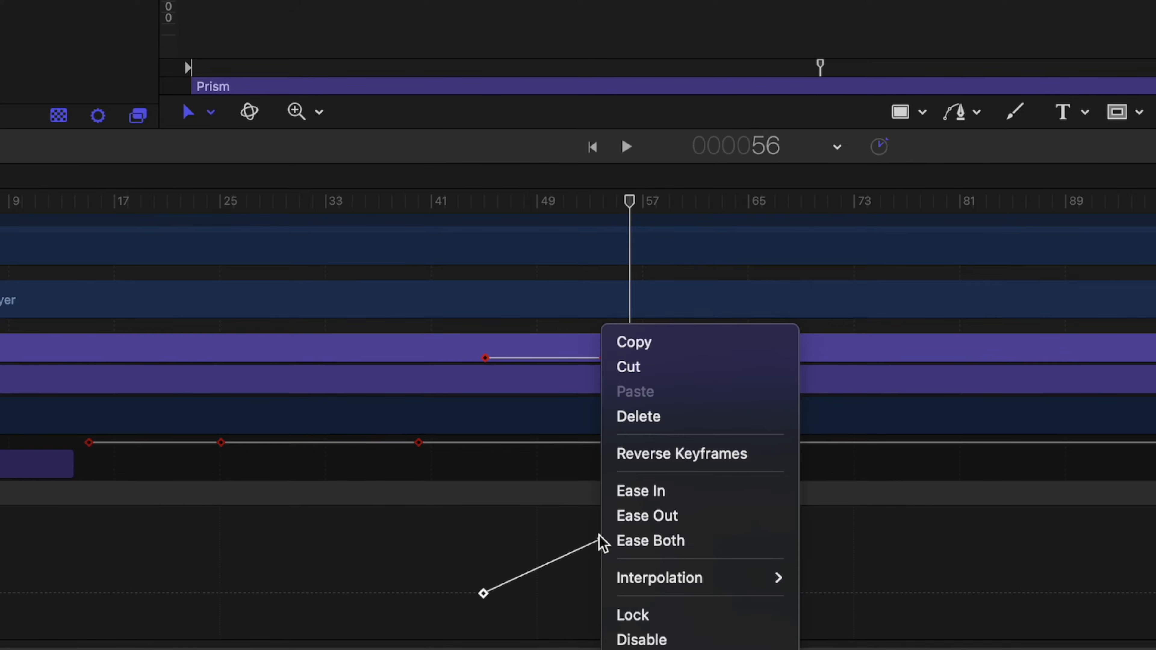
click(620, 544)
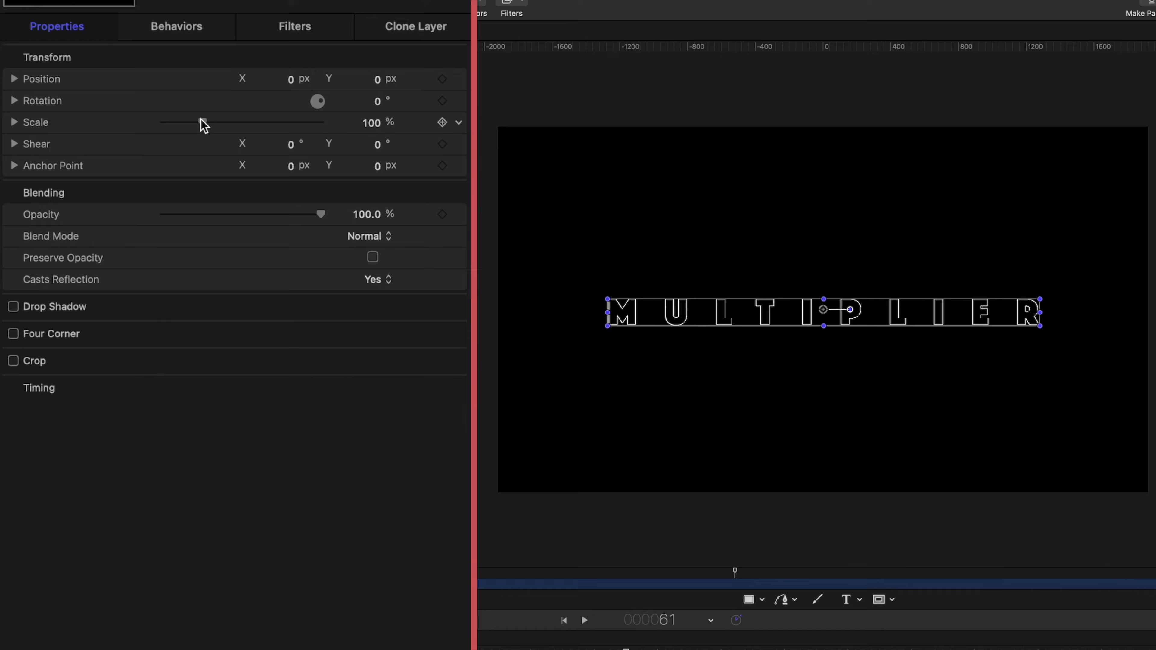
Scale the Clone Layer up to 142% and replay the animation from the start
drag(103, 166, 109, 165)
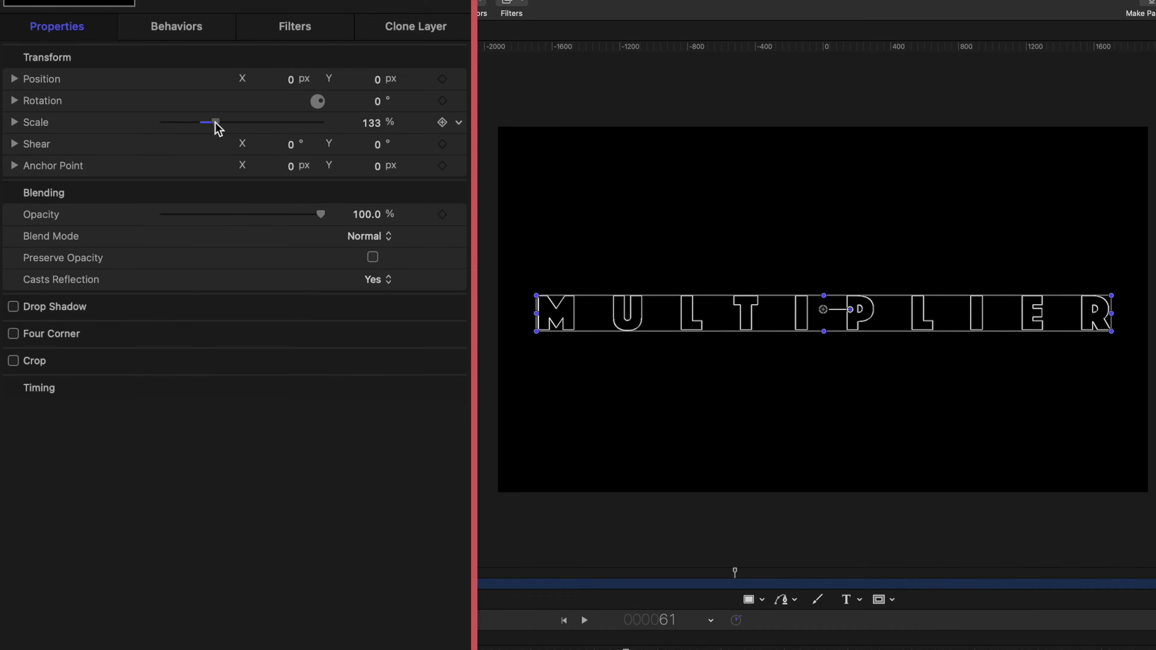
drag(215, 123, 220, 124)
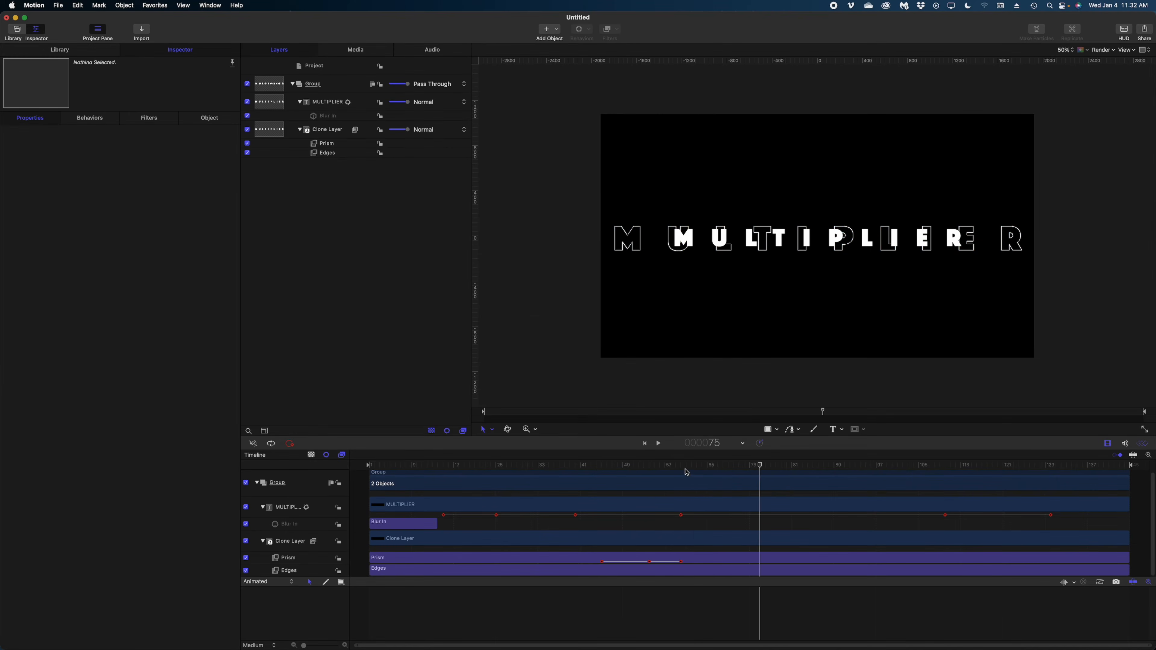
drag(687, 465, 319, 461)
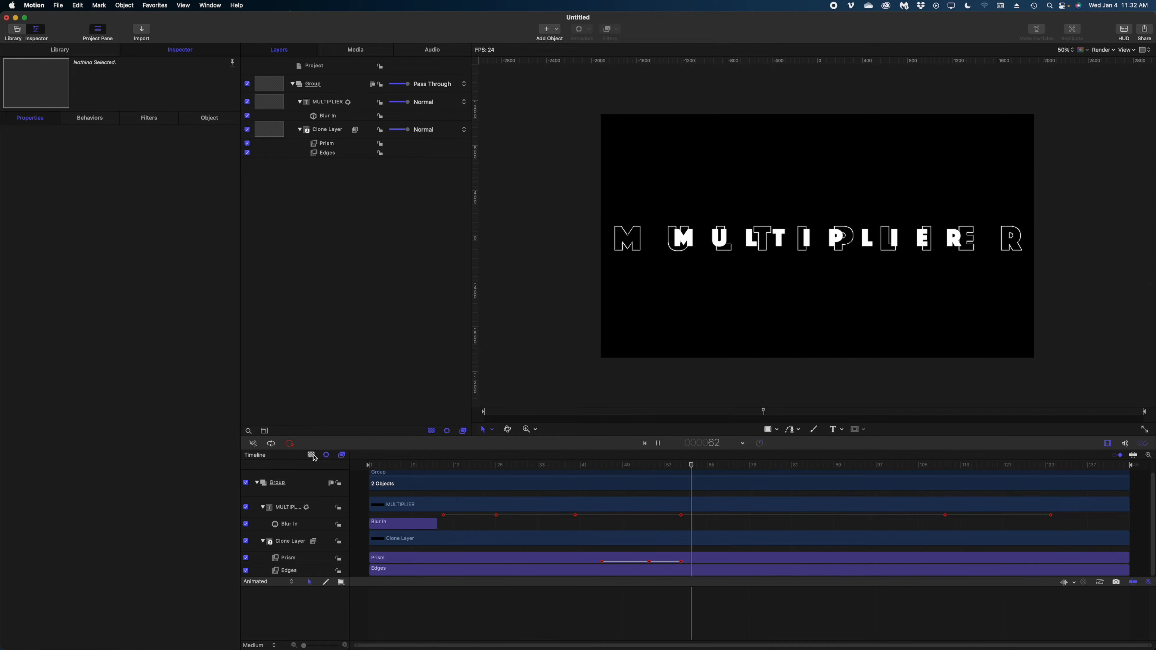
key(space)
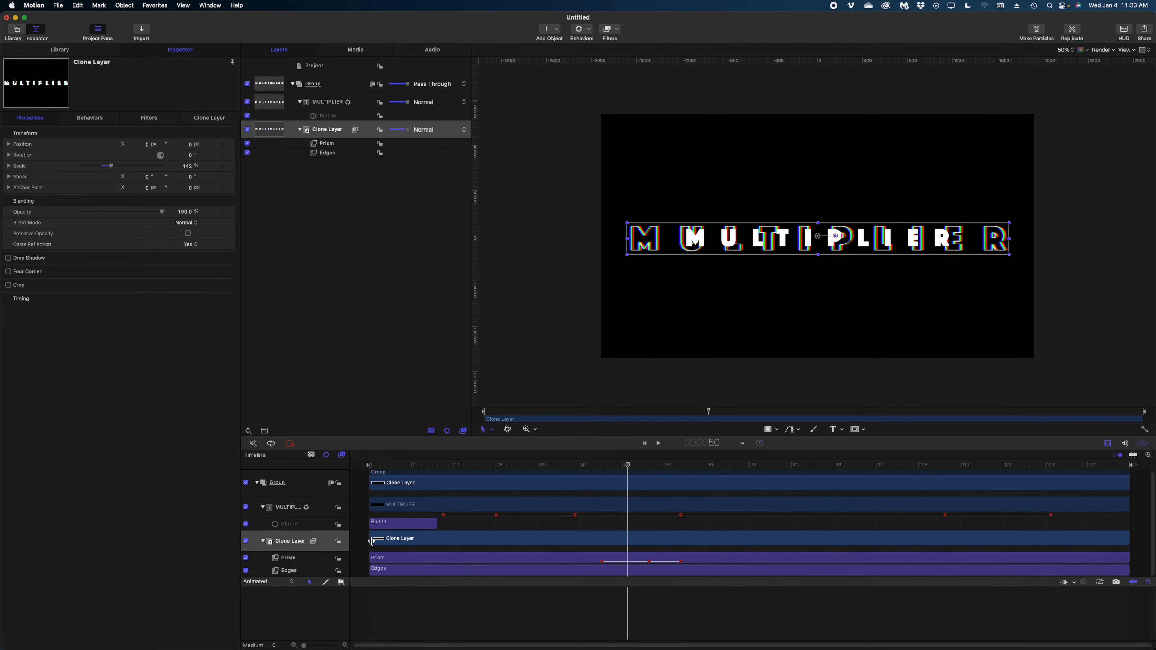
Try Clone Layer in-points at frames 10, 18, 12 and 1, settling on a much later start
drag(372, 542, 421, 544)
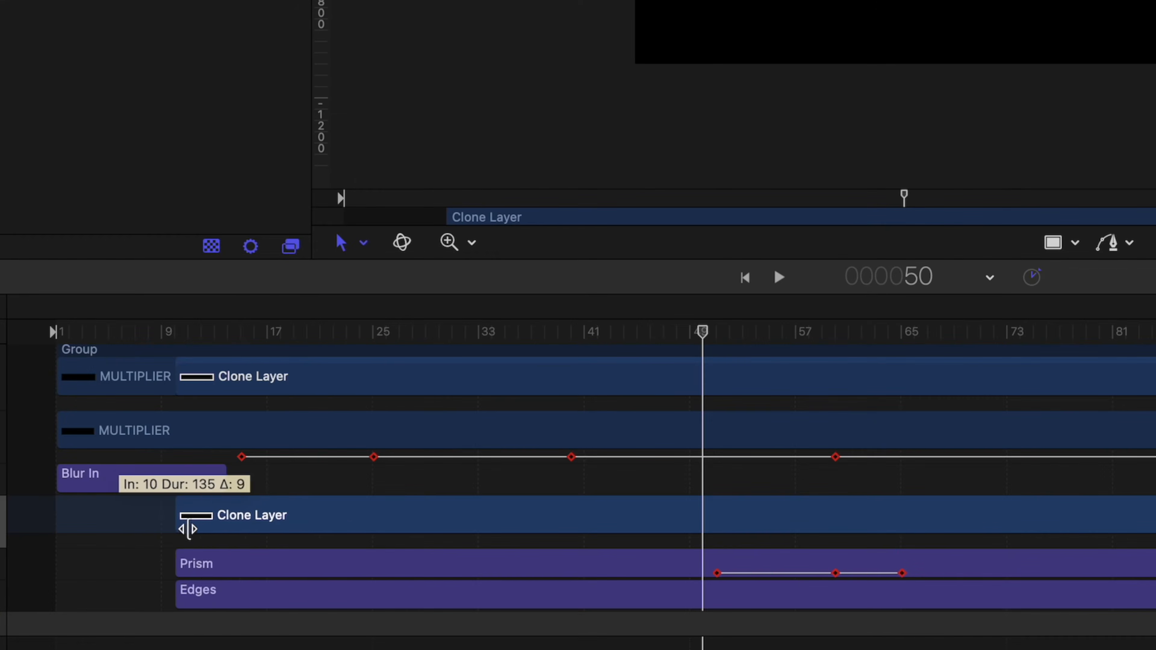
drag(188, 530, 281, 528)
drag(225, 332, 277, 332)
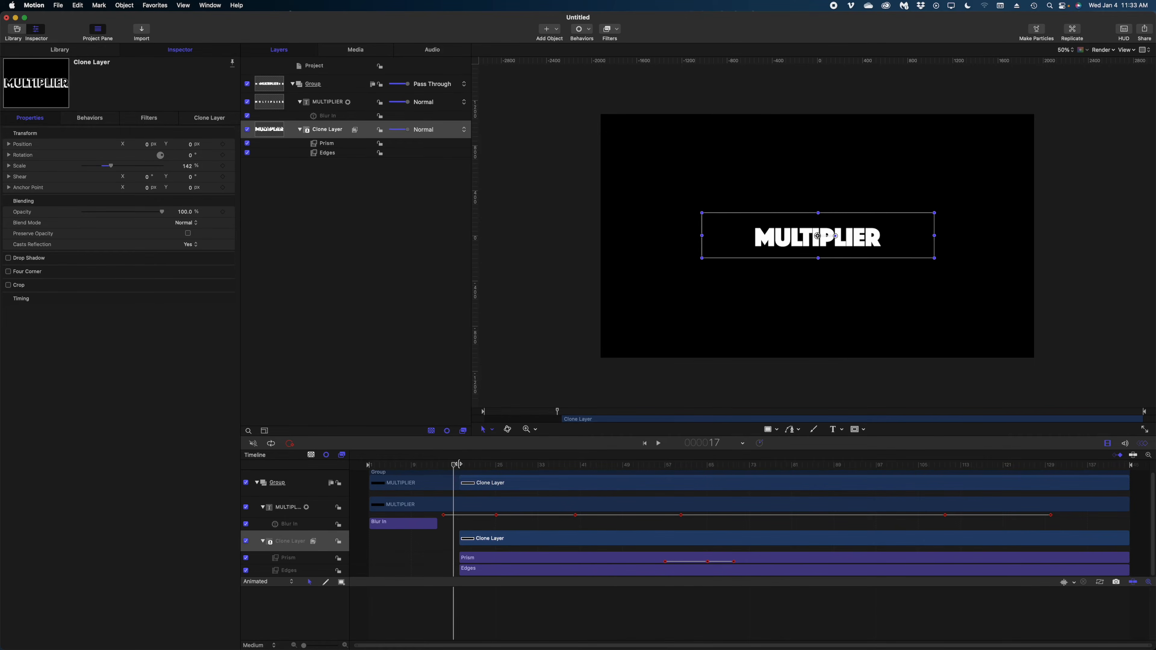
drag(458, 464, 633, 470)
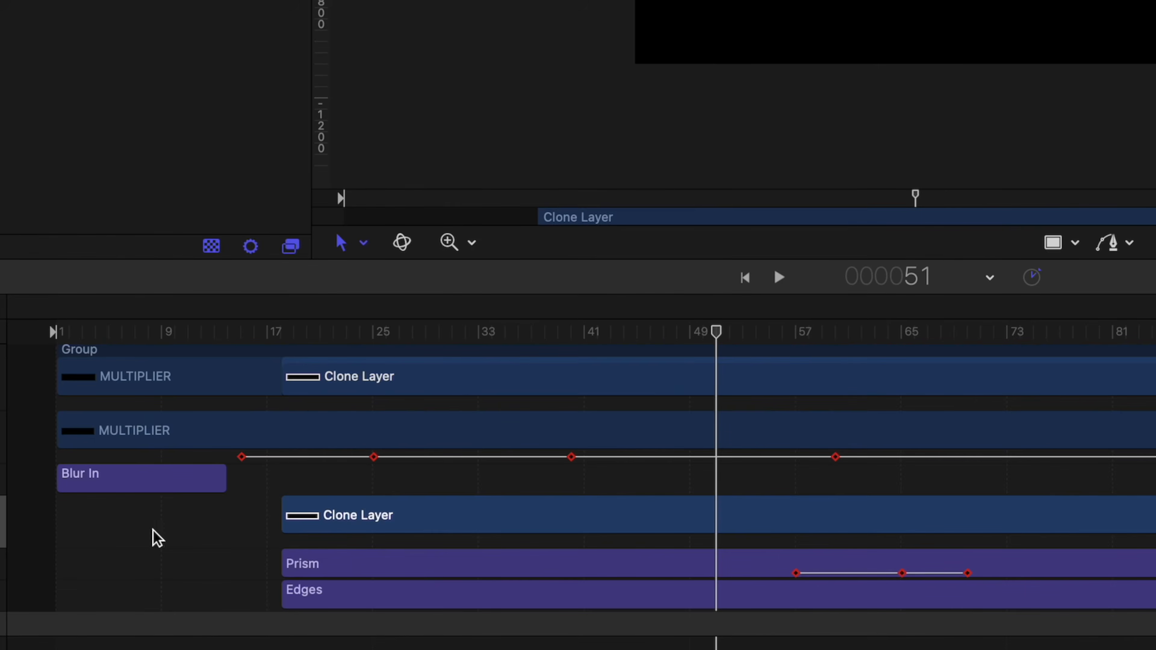
drag(462, 537, 427, 543)
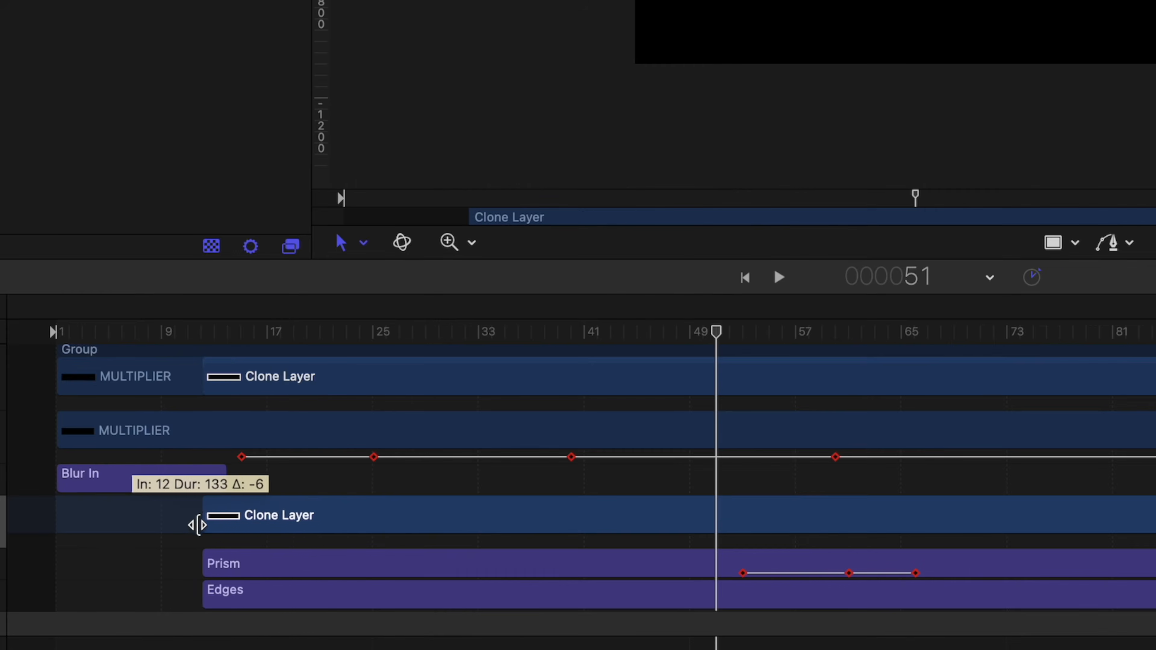
mouse_move(198, 525)
mouse_down()
mouse_move(61, 528)
mouse_move(994, 526)
mouse_move(241, 578)
mouse_up()
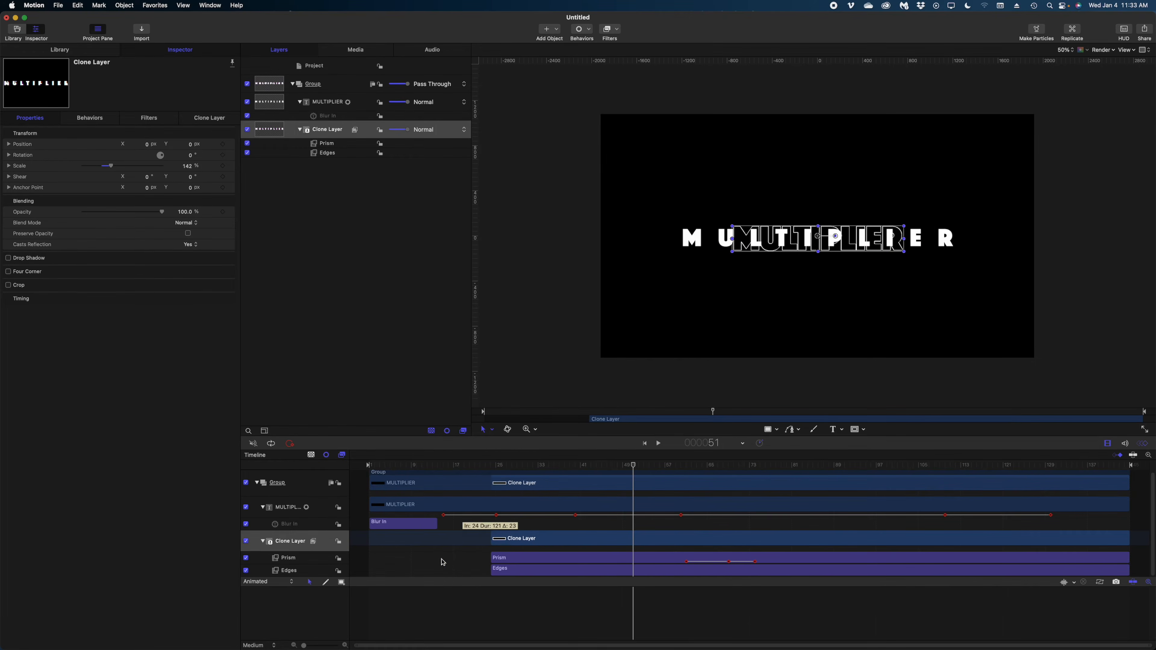
mouse_move(443, 562)
mouse_down()
mouse_move(582, 532)
mouse_move(921, 533)
mouse_move(606, 546)
mouse_move(511, 564)
mouse_up()
mouse_move(487, 469)
mouse_down()
mouse_move(880, 468)
mouse_move(995, 448)
mouse_move(952, 450)
mouse_move(1083, 450)
mouse_up()
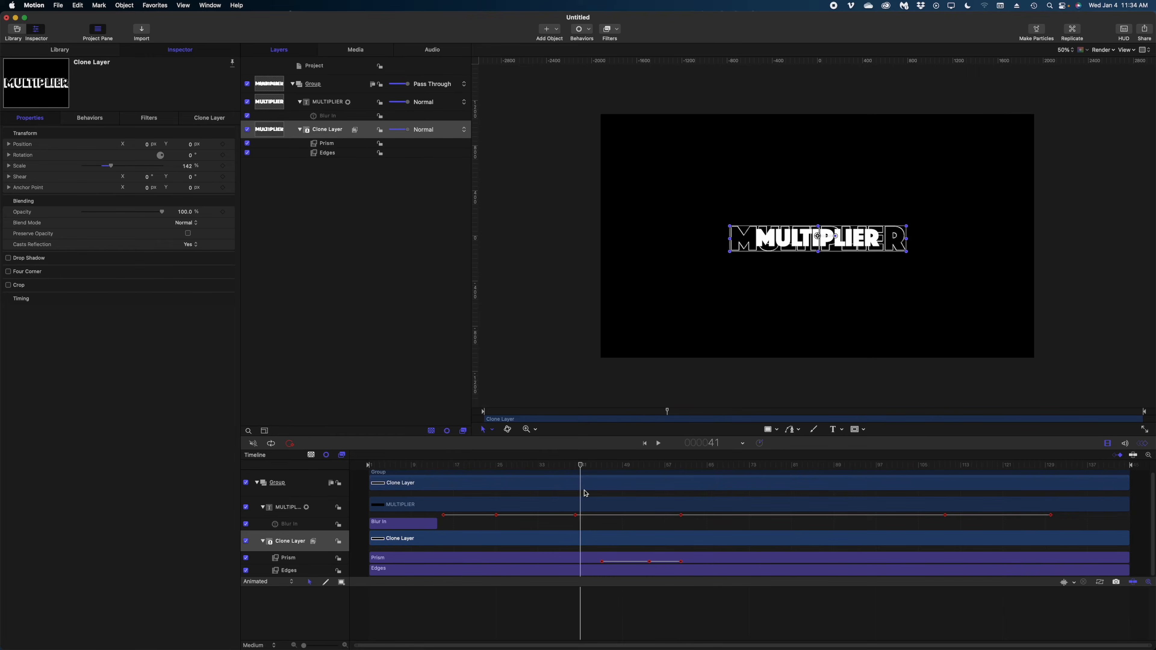
mouse_move(580, 493)
mouse_down()
mouse_move(660, 501)
mouse_move(576, 500)
mouse_up()
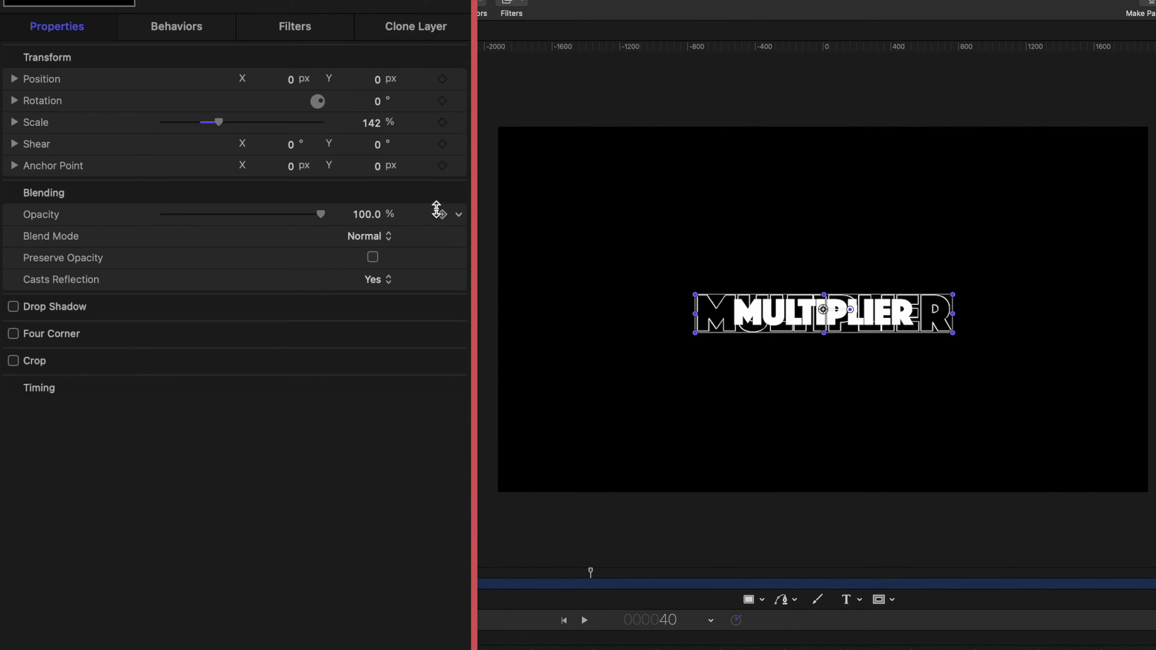
Keyframe the Clone Layer's opacity at 0% on frame 39 and 100% on frame 40
click(442, 214)
drag(306, 215, 114, 227)
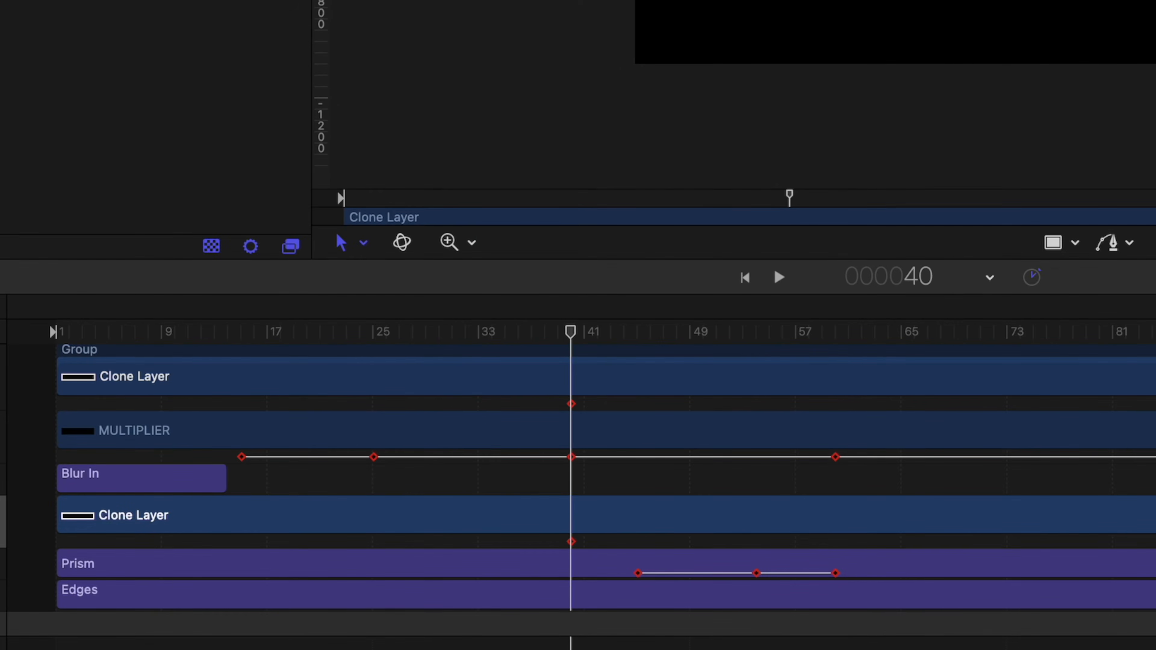
key(Right)
drag(160, 214, 320, 214)
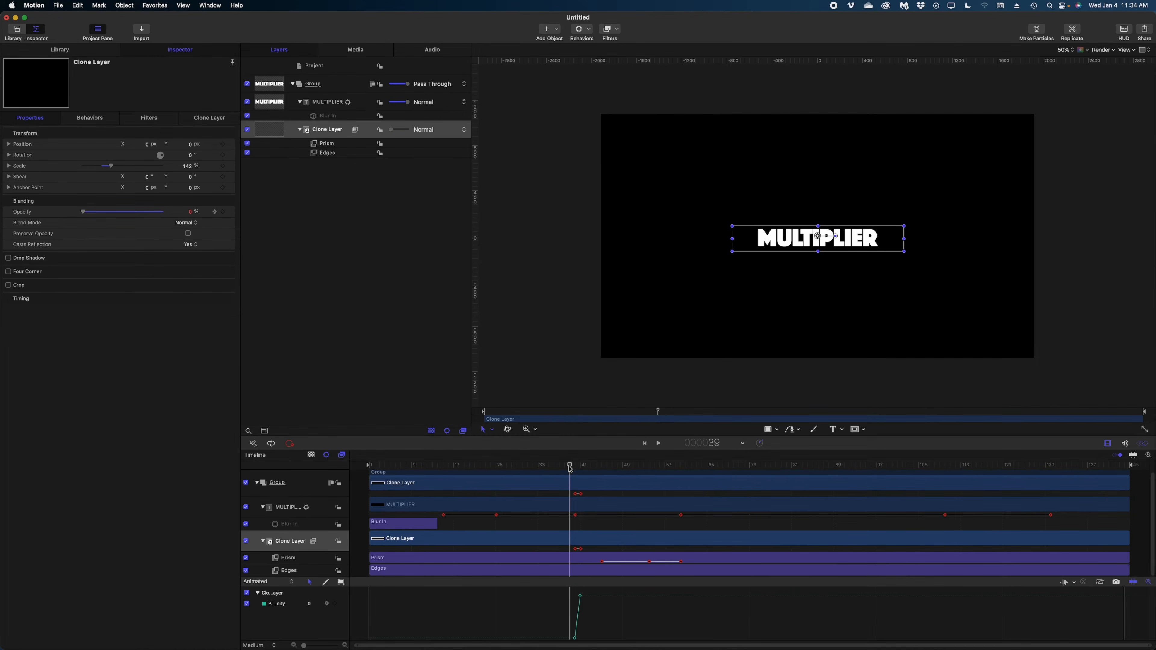
Play back from frame 39 and preview the glitch between frames 80 and 106
click(573, 464)
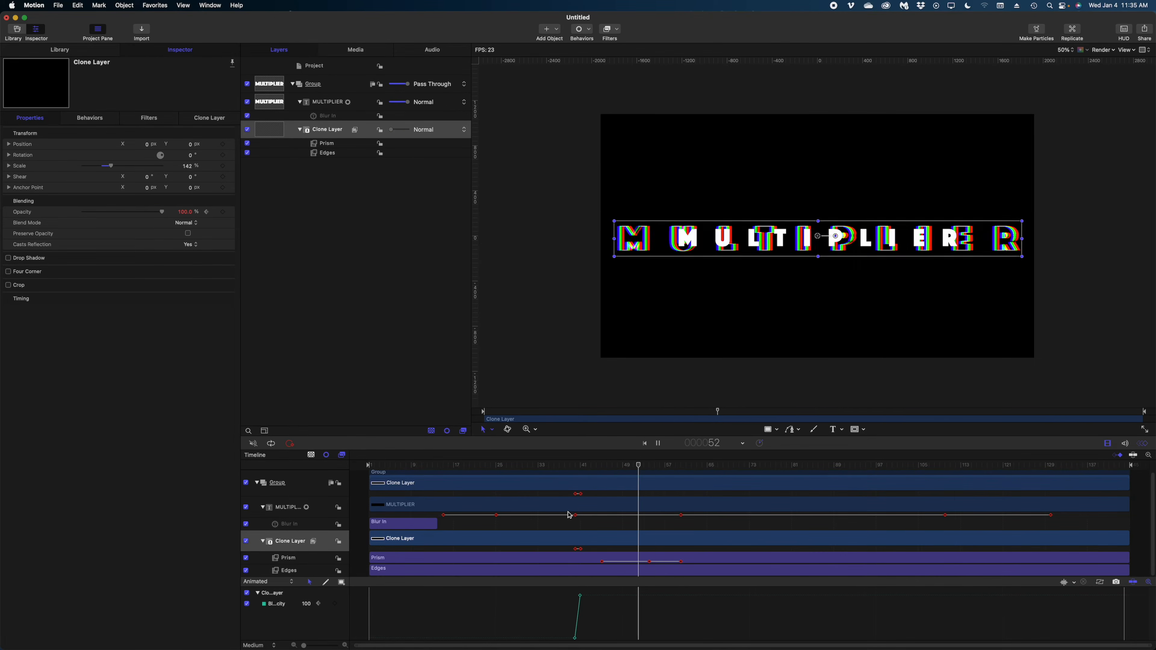
key(space)
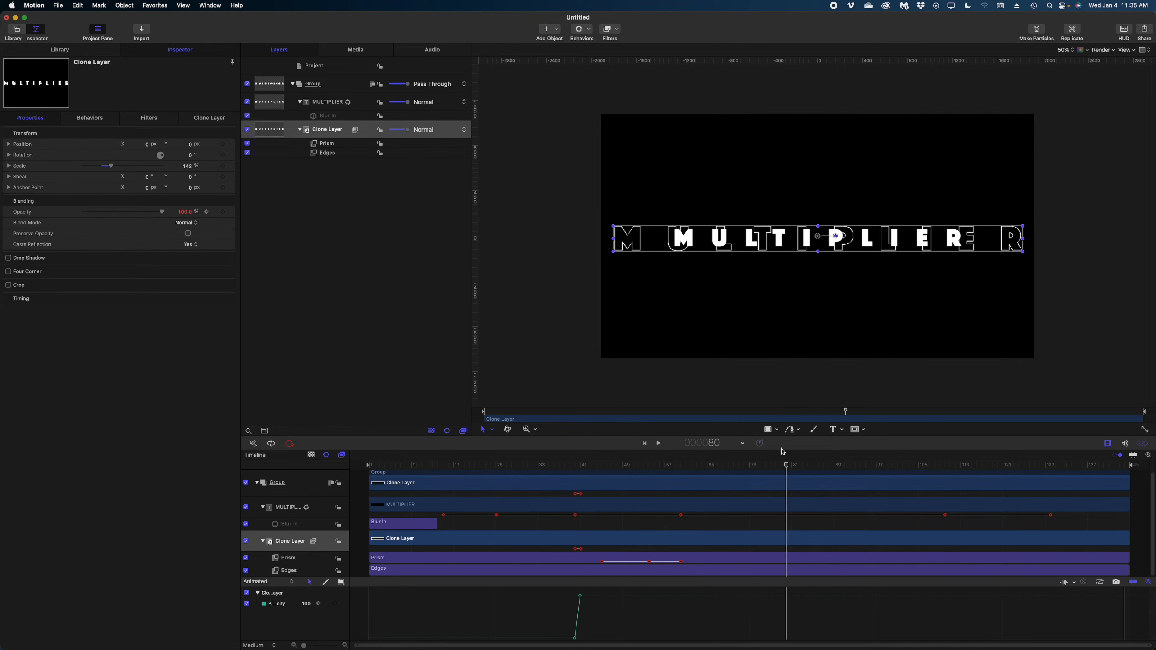
mouse_move(780, 468)
mouse_down()
mouse_move(983, 482)
mouse_move(945, 494)
mouse_up()
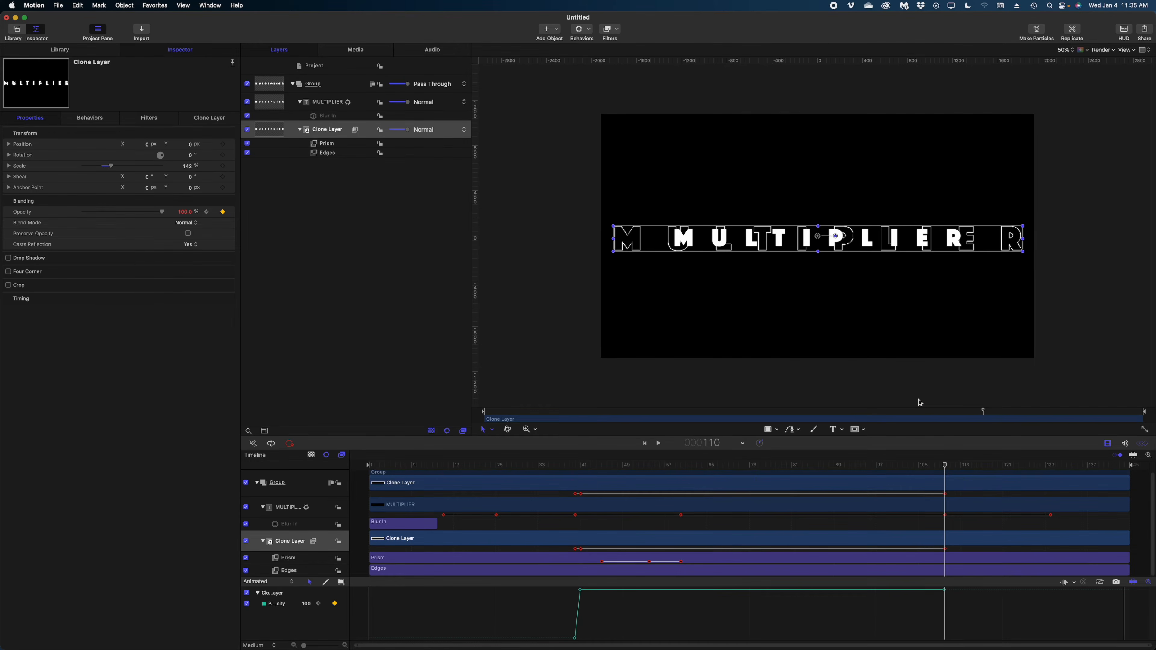
key(Right)
key(Right)
key(Right)
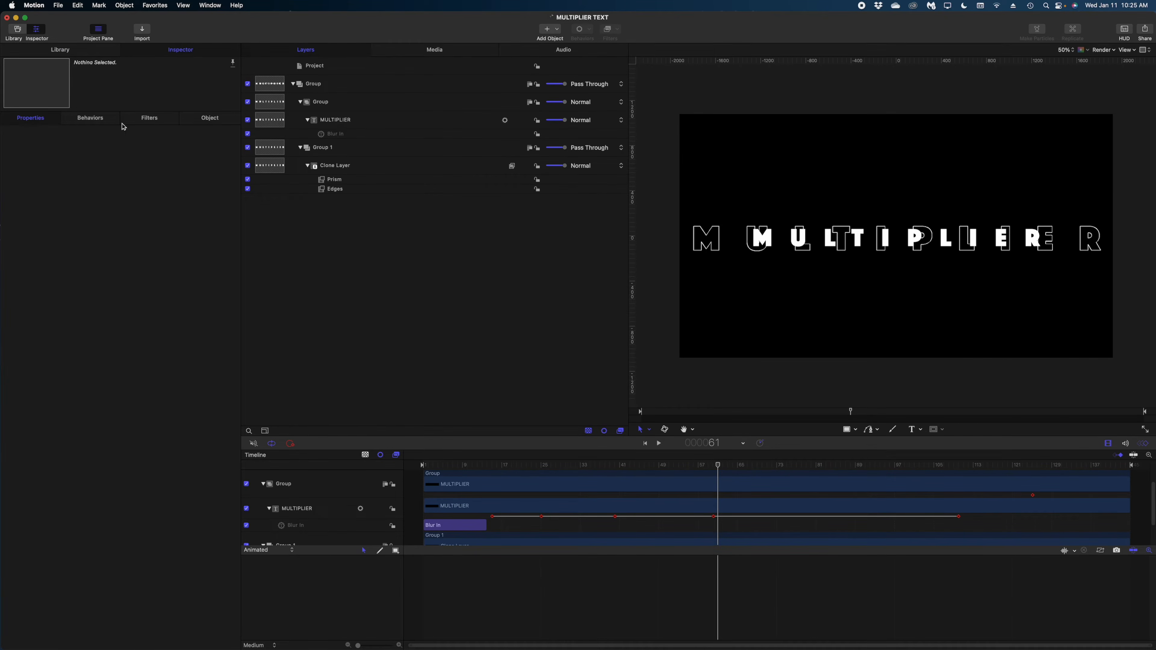
Add a Color Solid generator to the layers and move the Clone Layer into Group 1
click(78, 51)
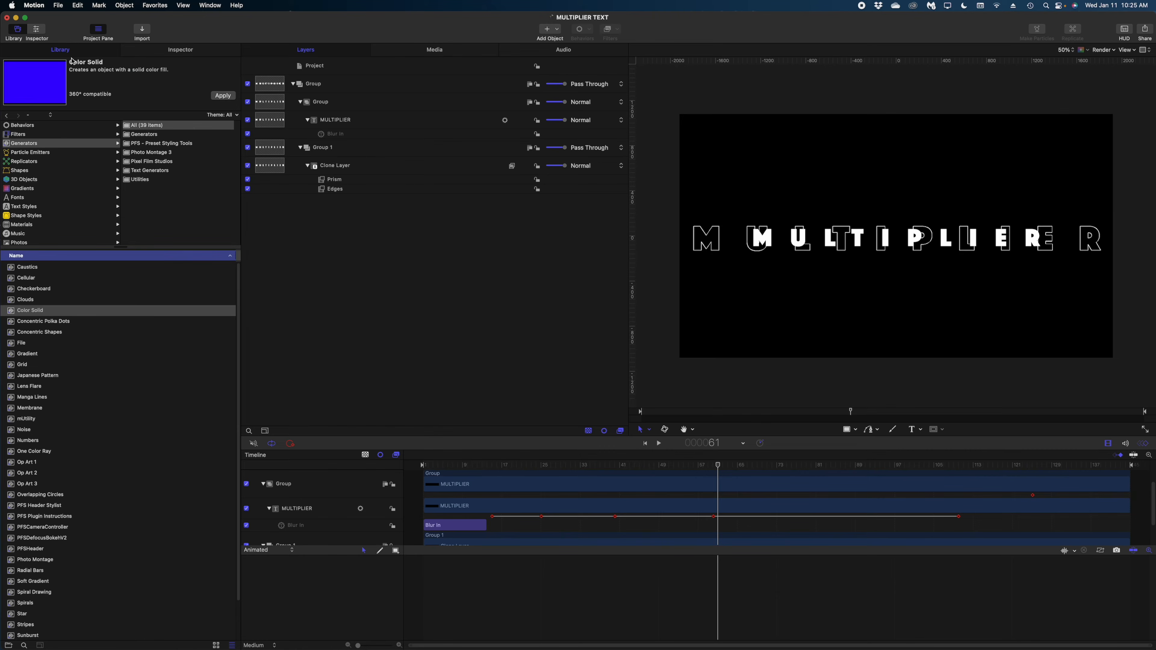
mouse_move(16, 312)
mouse_down()
mouse_move(323, 215)
mouse_move(345, 81)
mouse_up()
click(336, 202)
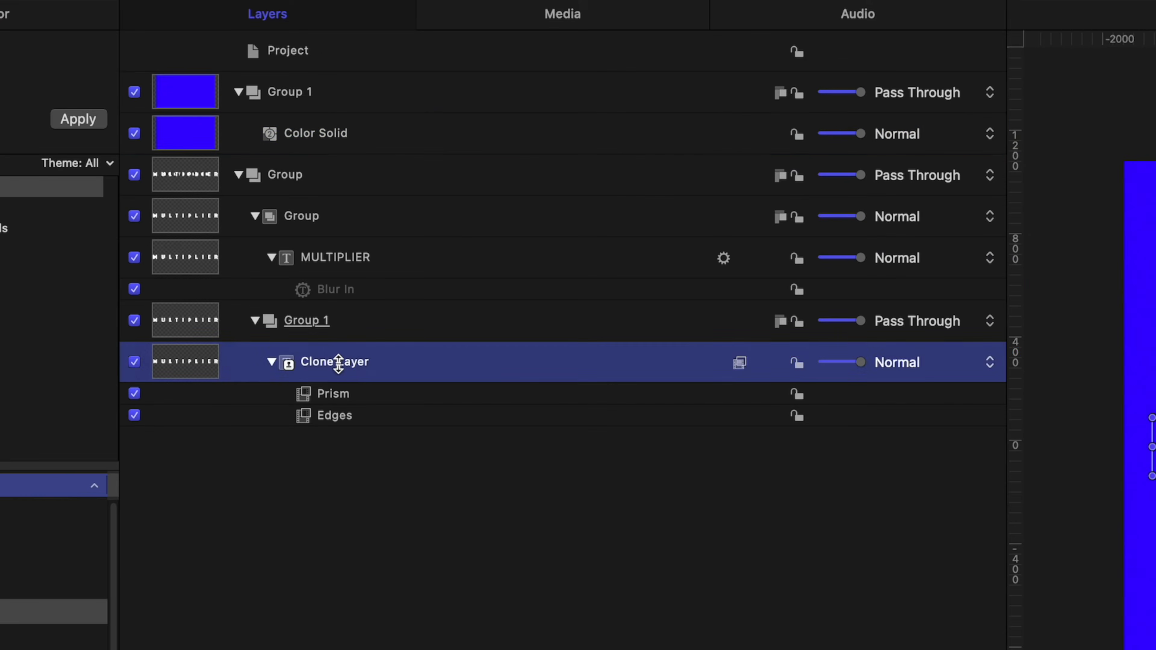
drag(338, 363, 346, 93)
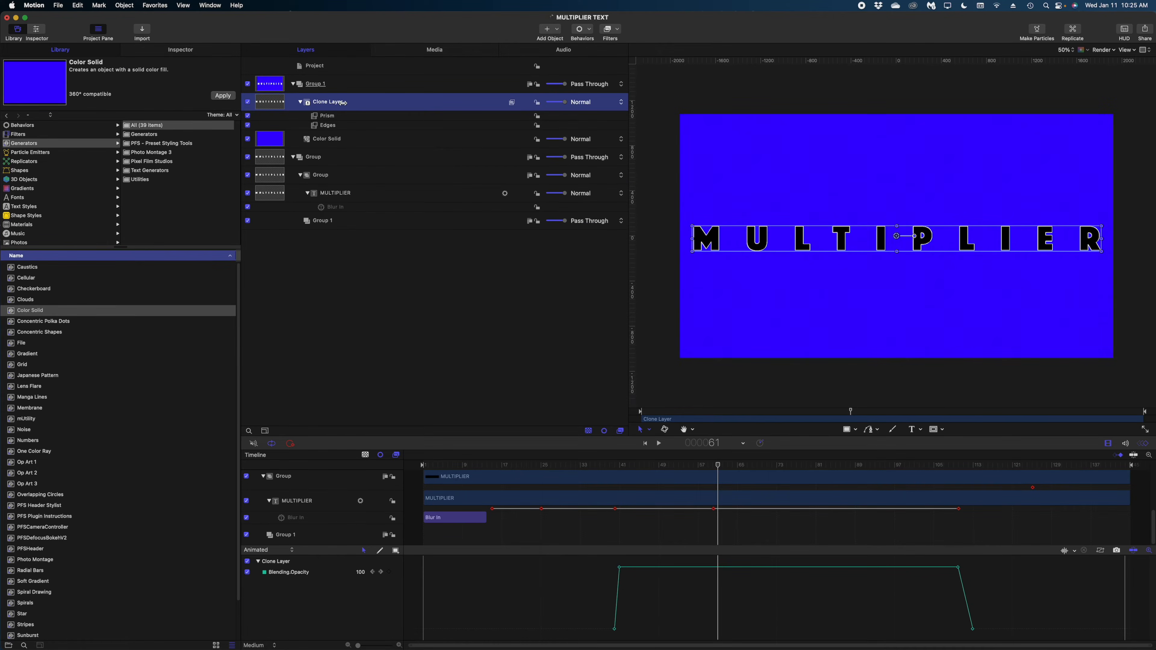
Apply a Keying > Luma Keyer filter to the Clone Layer and preview the keyed outlines
click(612, 29)
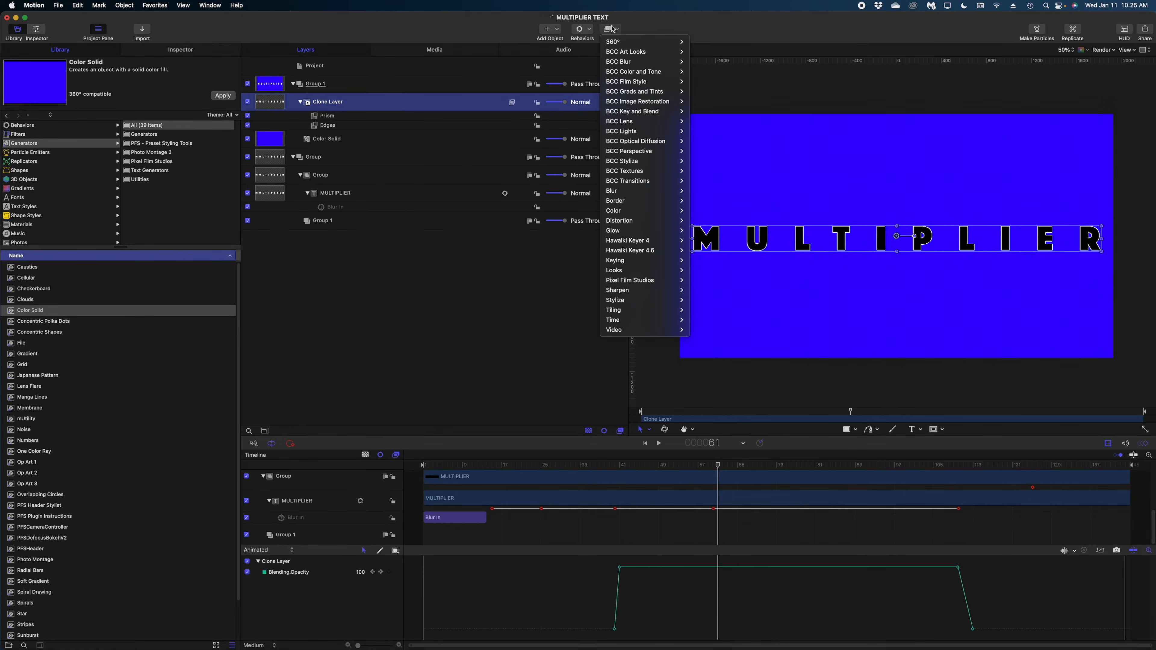
click(611, 29)
click(612, 29)
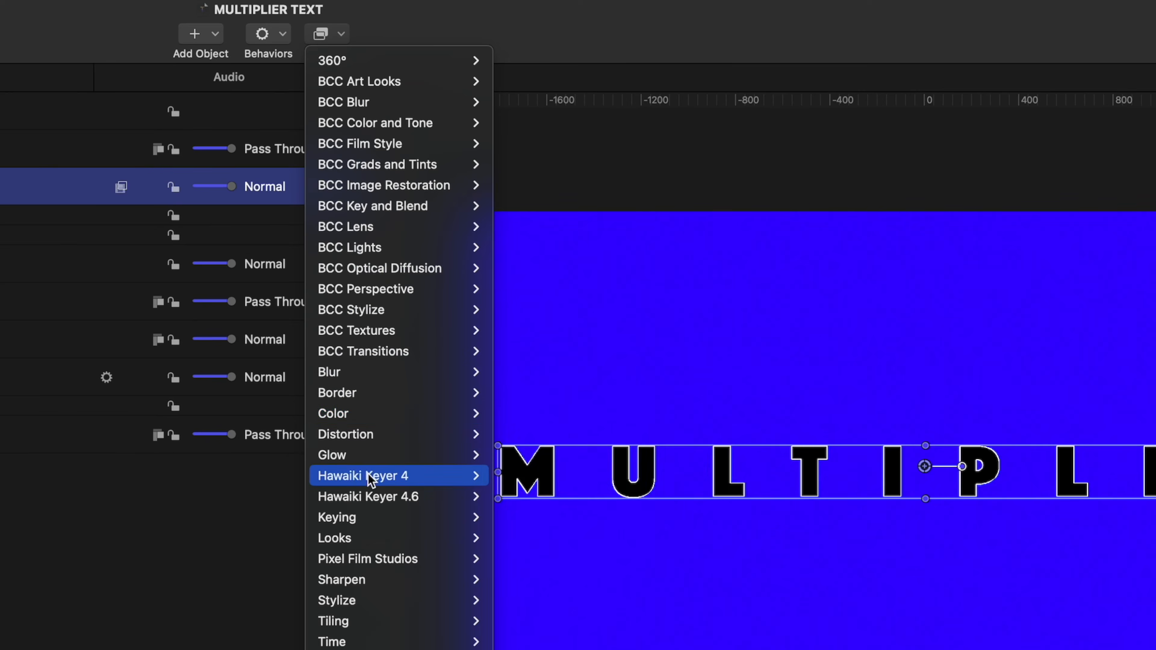
mouse_move(375, 519)
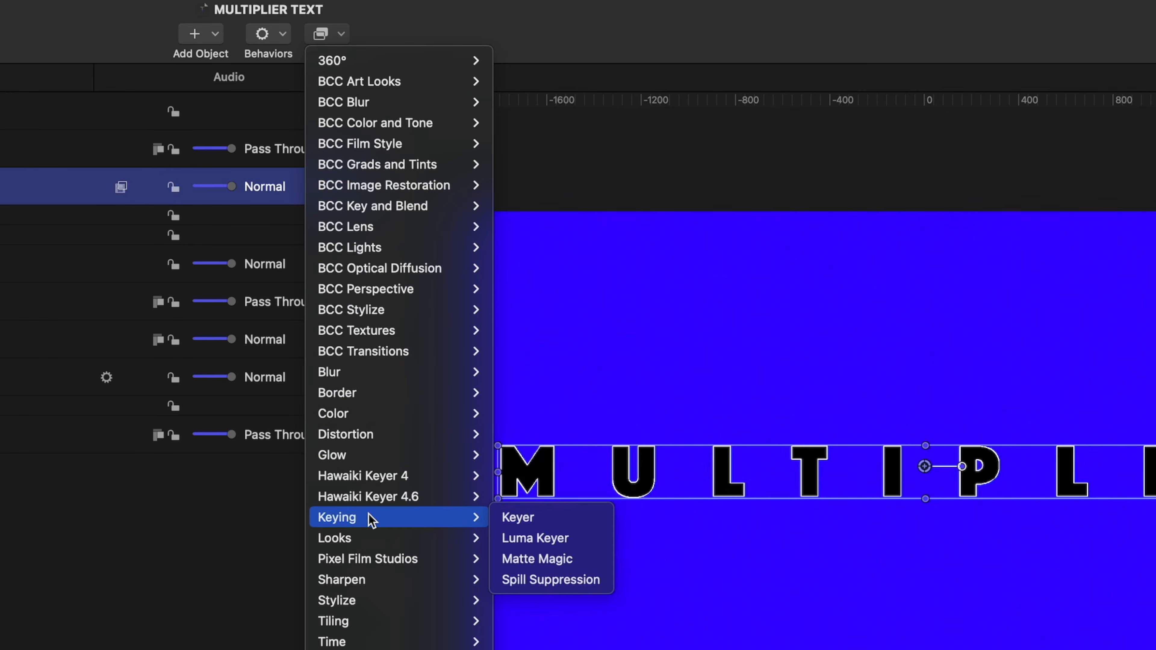
click(534, 538)
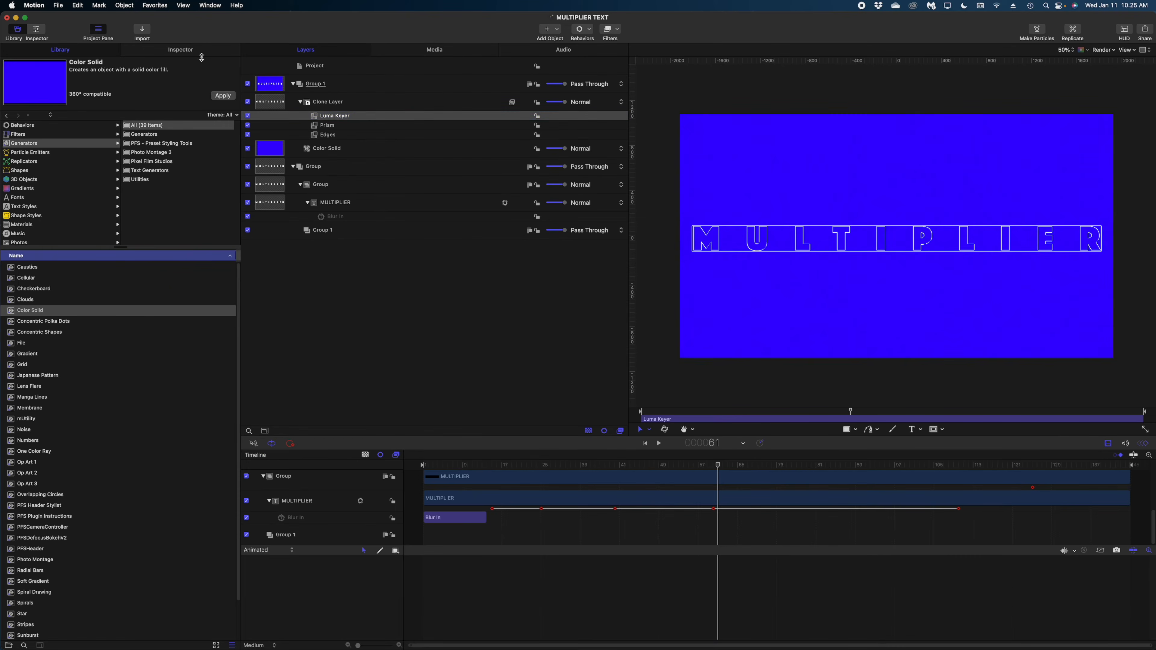
click(203, 53)
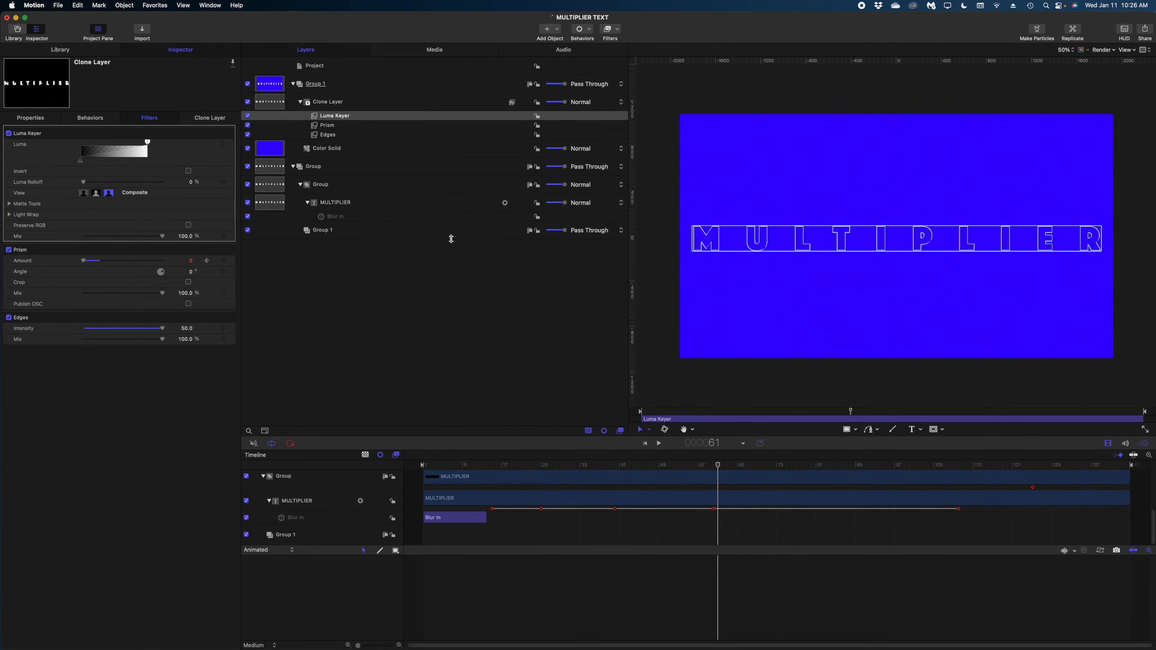
drag(619, 467, 699, 476)
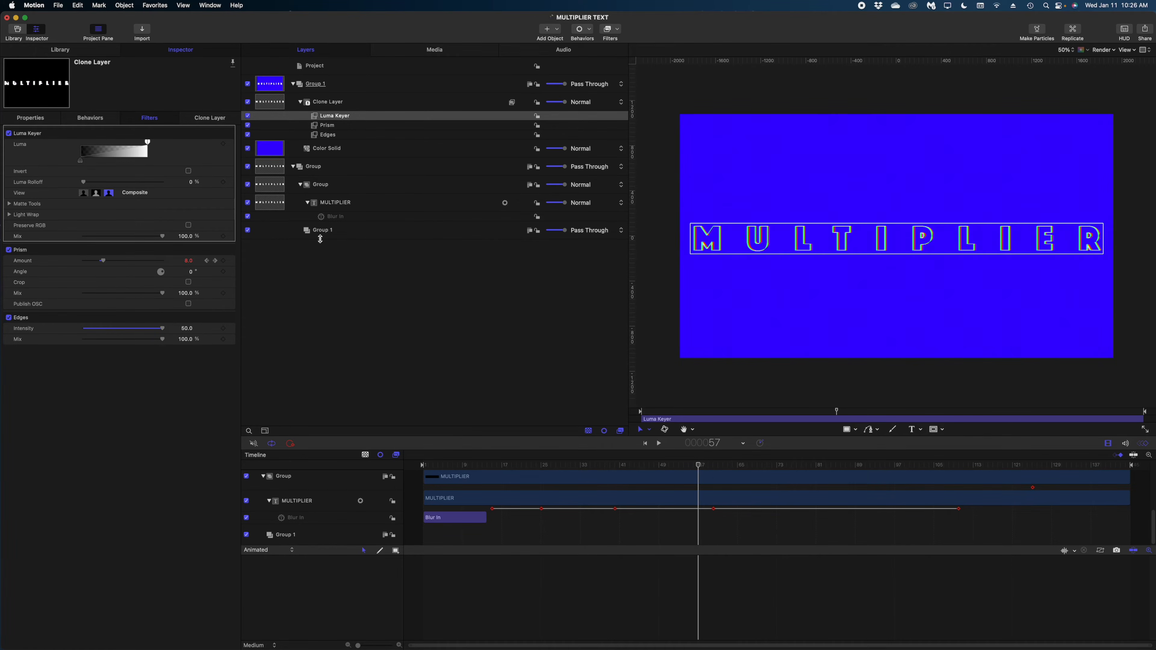
Delete the blue Color Solid background layer
click(334, 148)
right_click(335, 148)
click(341, 151)
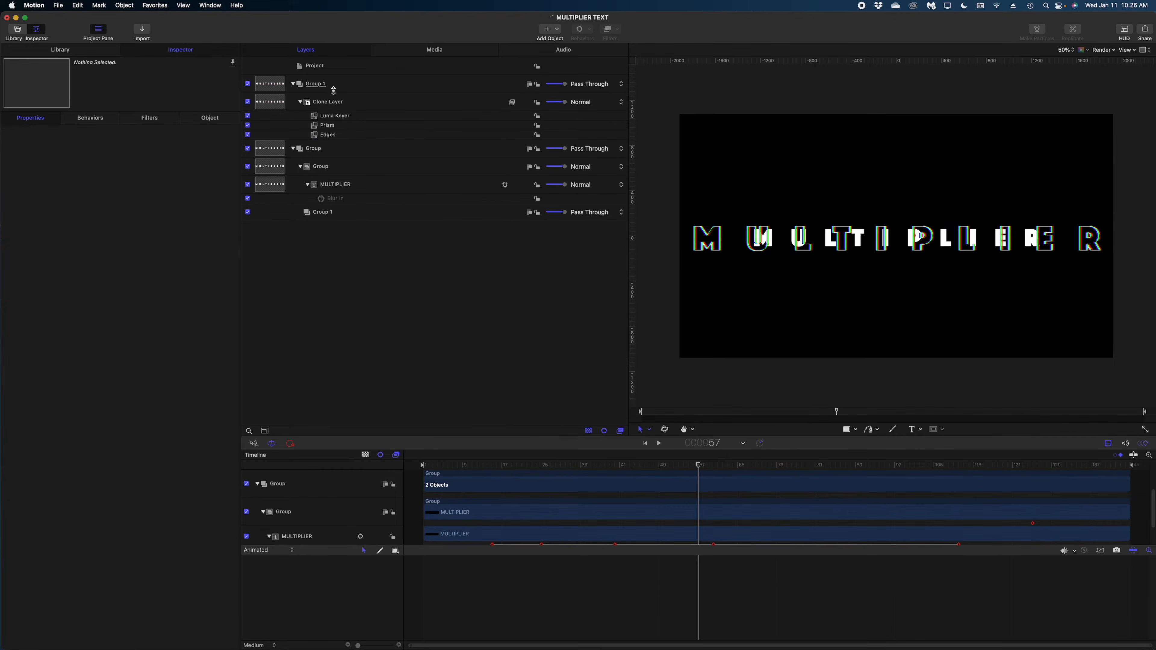
drag(335, 106, 337, 230)
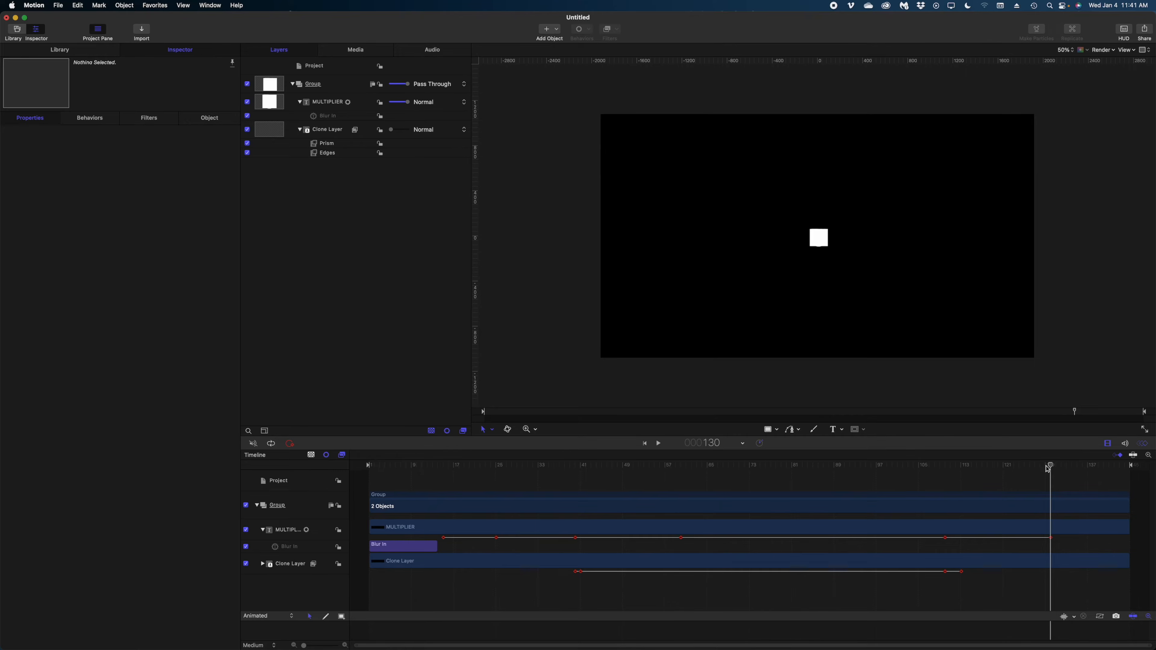
drag(1047, 468, 989, 475)
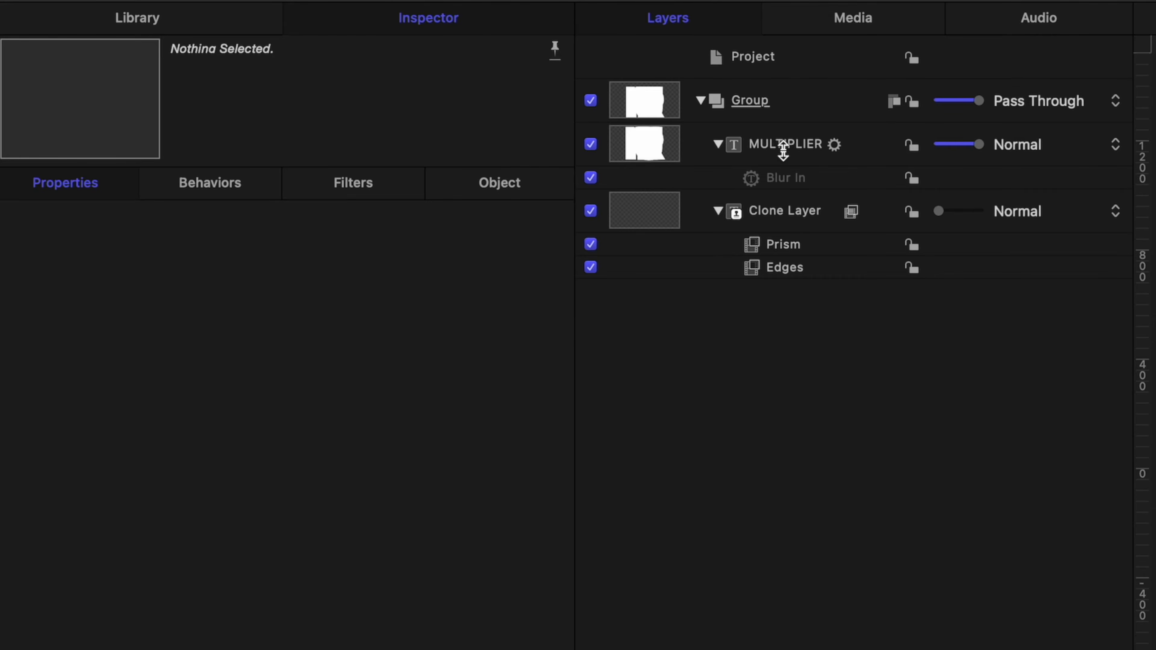
Group MULTIPLIER with its Clone Layer into a new group named Group, and enable Crop on it
click(782, 150)
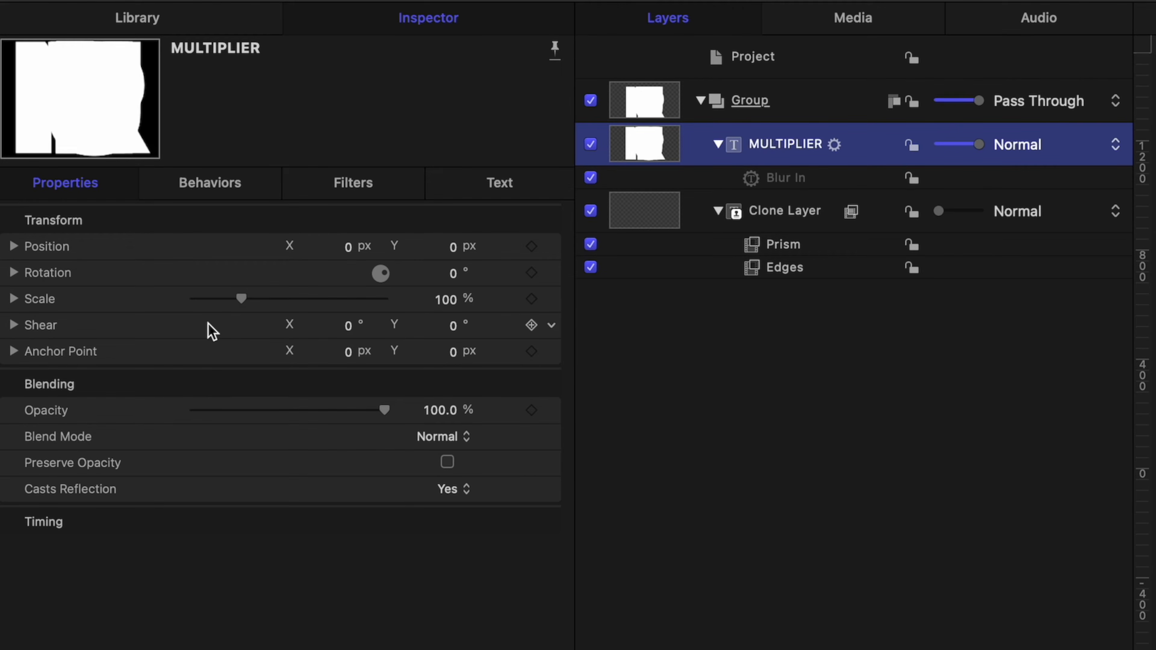
right_click(745, 144)
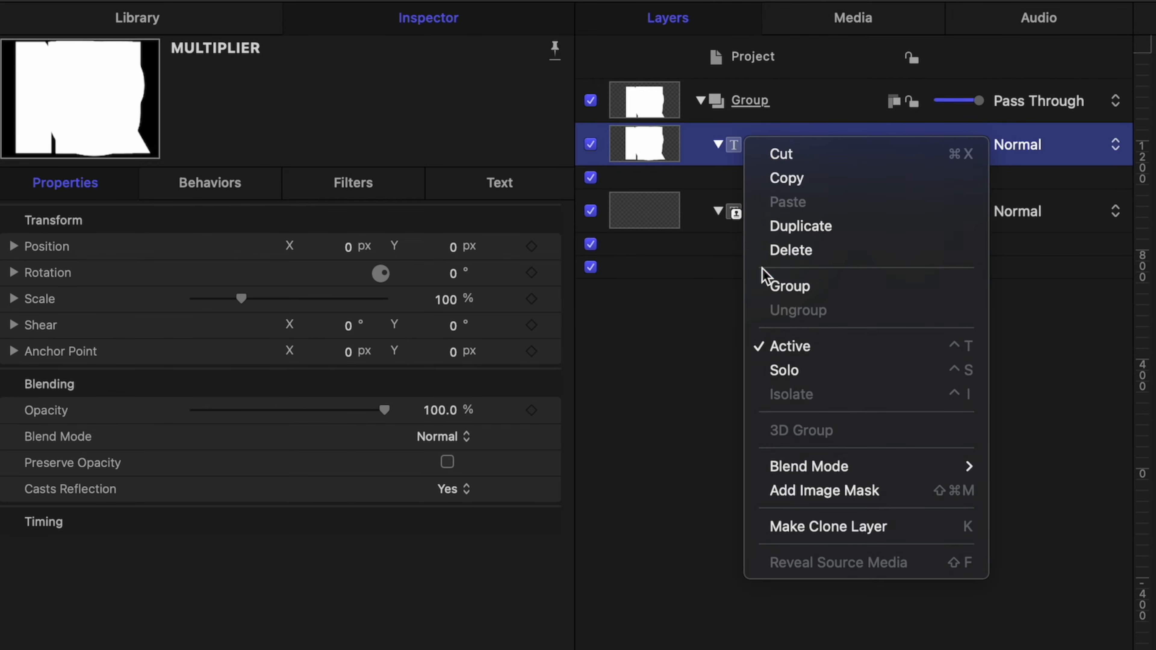
click(794, 286)
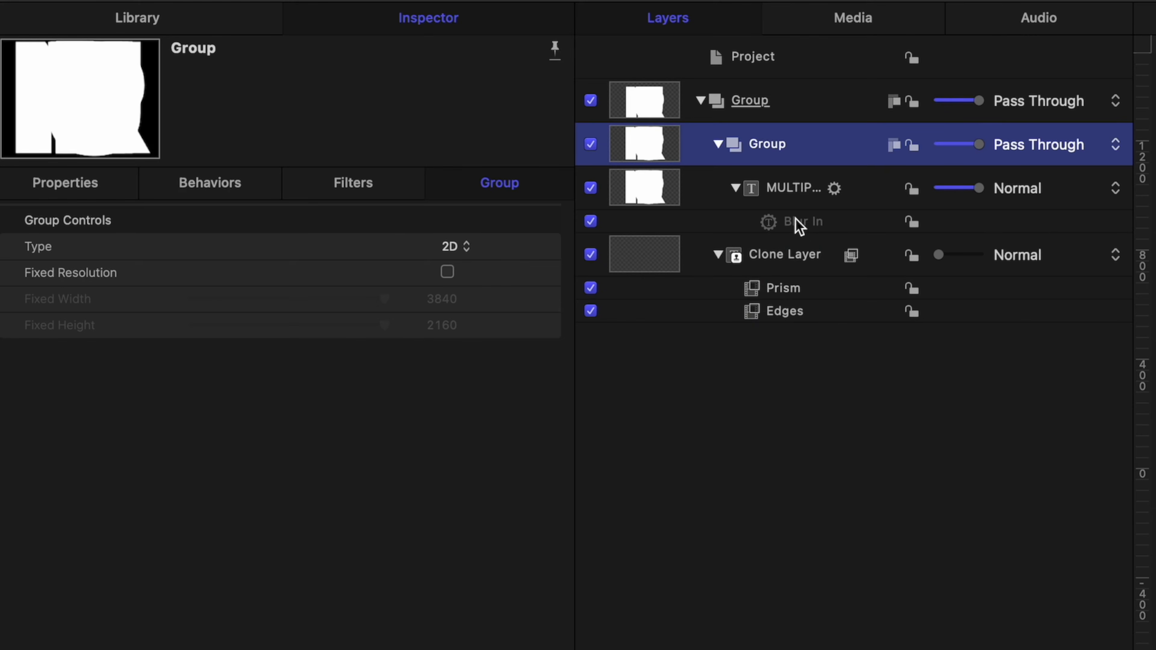
click(719, 144)
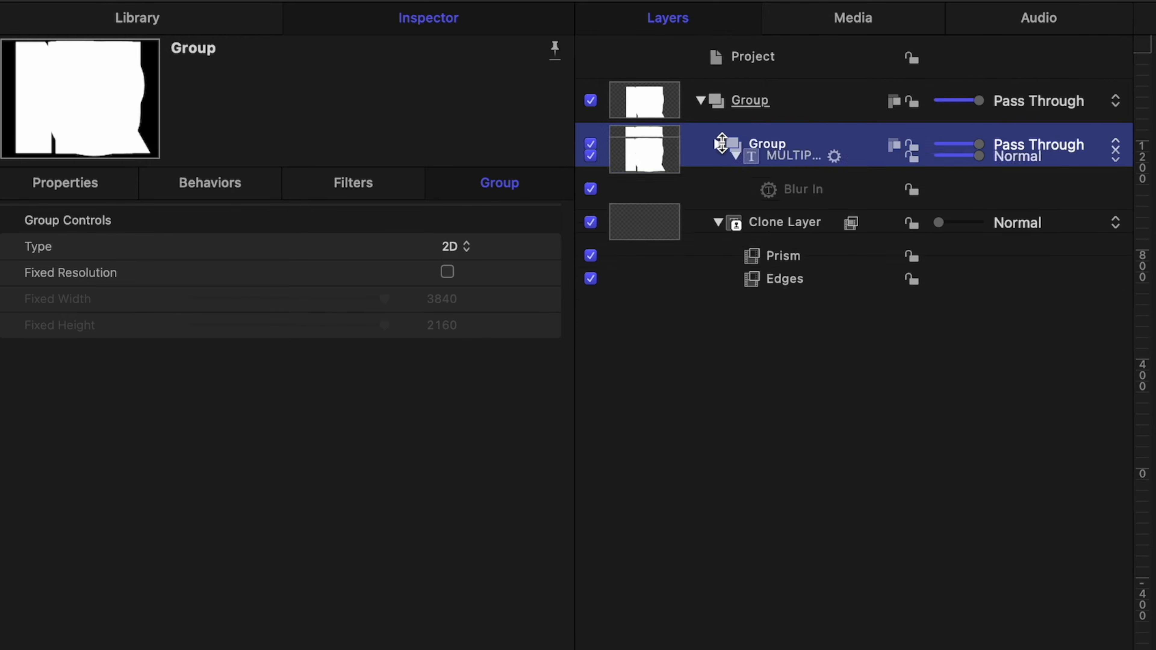
click(718, 143)
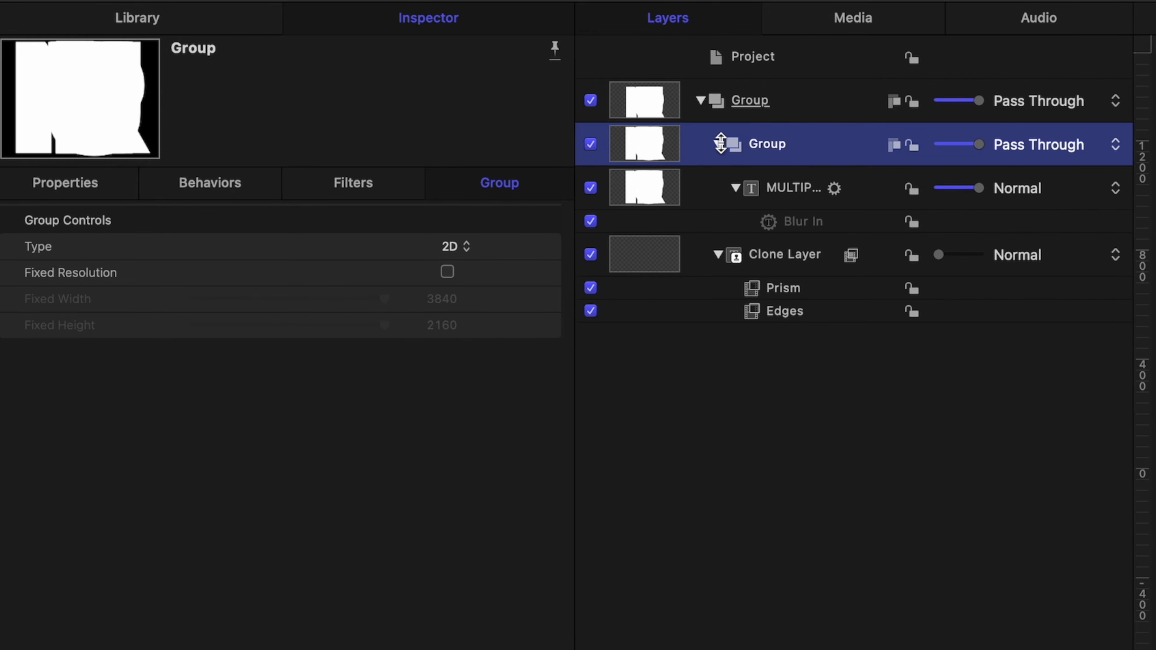
double_click(786, 144)
key(Return)
click(110, 196)
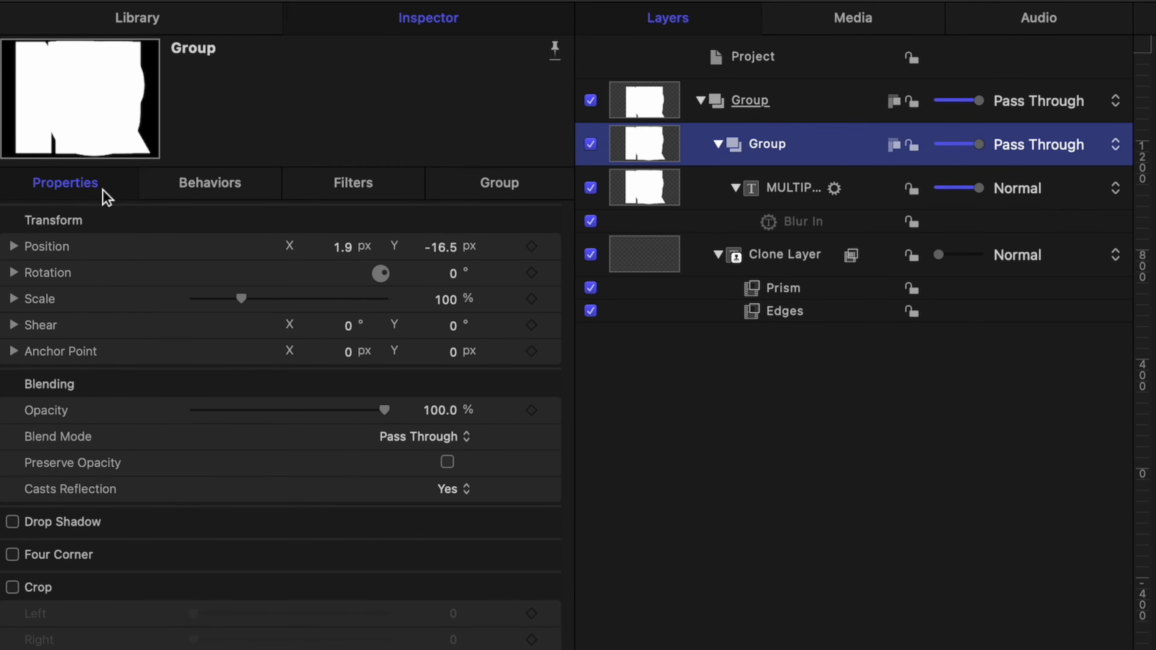
click(12, 587)
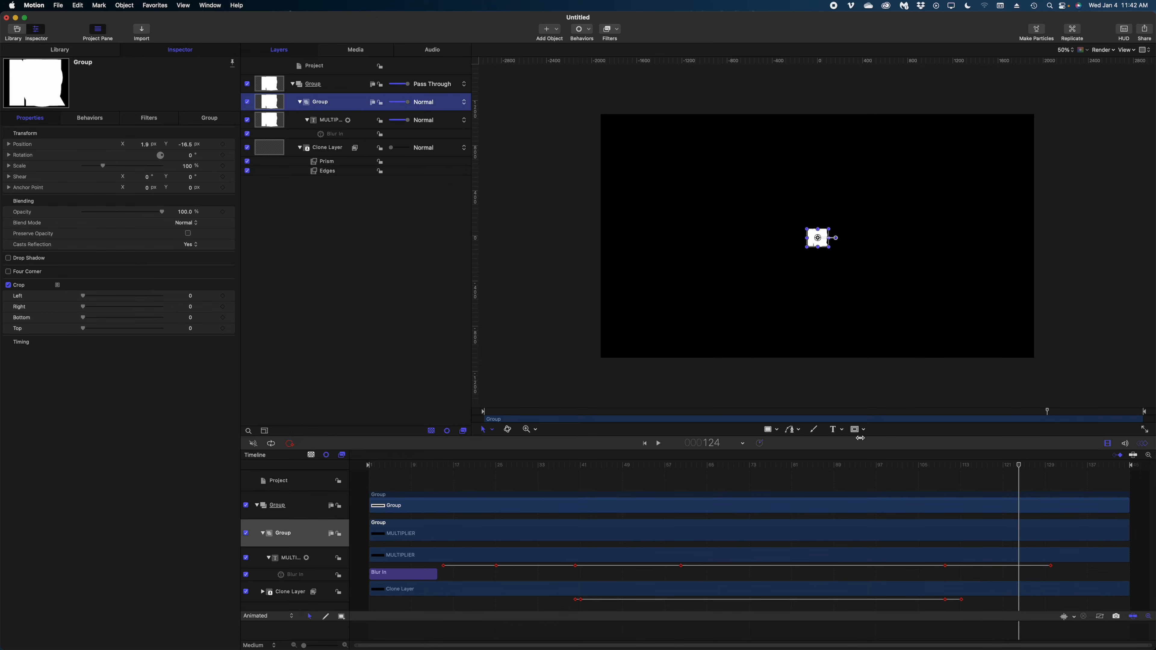
At frame 125, keyframe Crop Left and Crop Right and set both to 90
drag(1013, 469, 1024, 469)
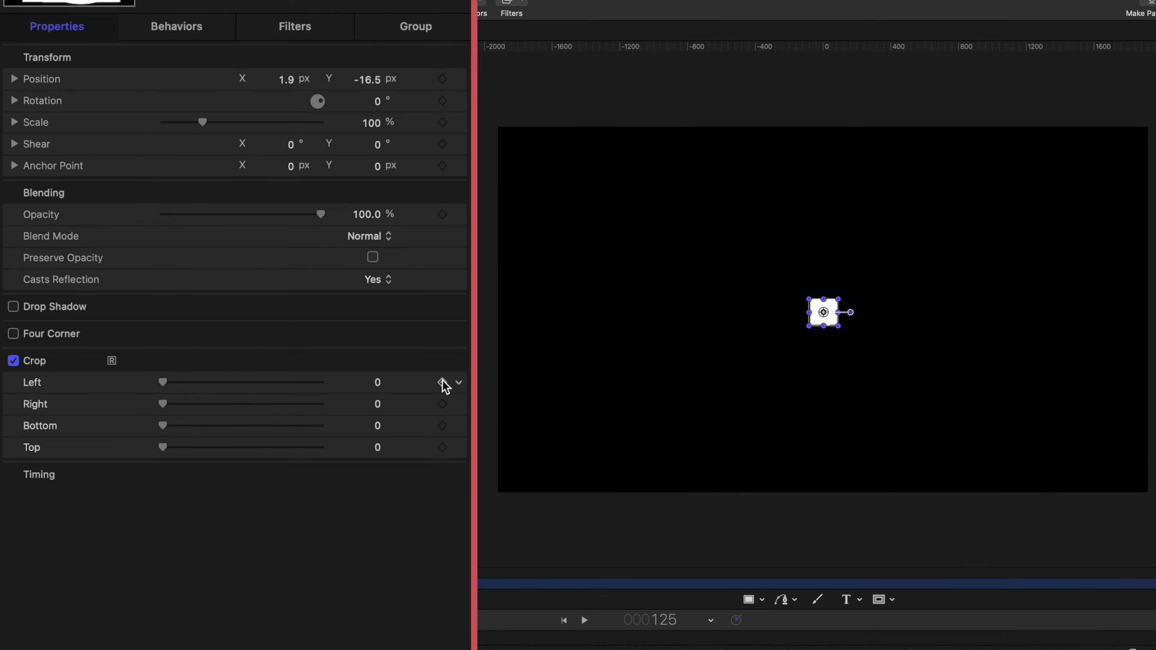
click(223, 296)
click(222, 307)
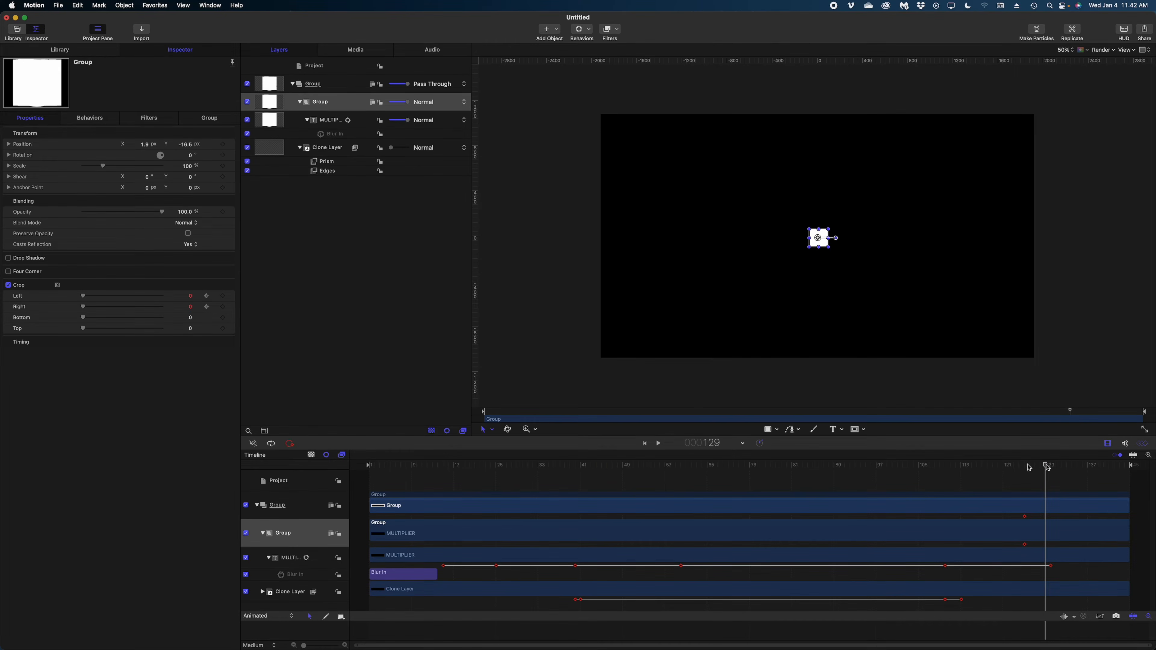
click(191, 296)
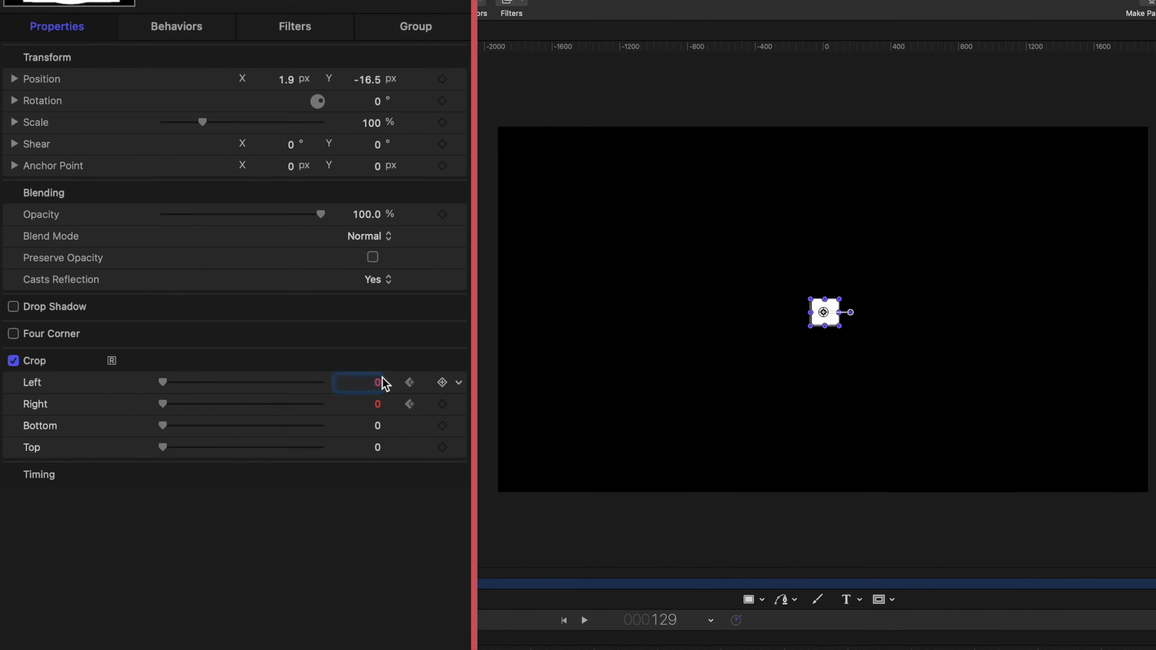
text(90)
key(Return)
click(376, 403)
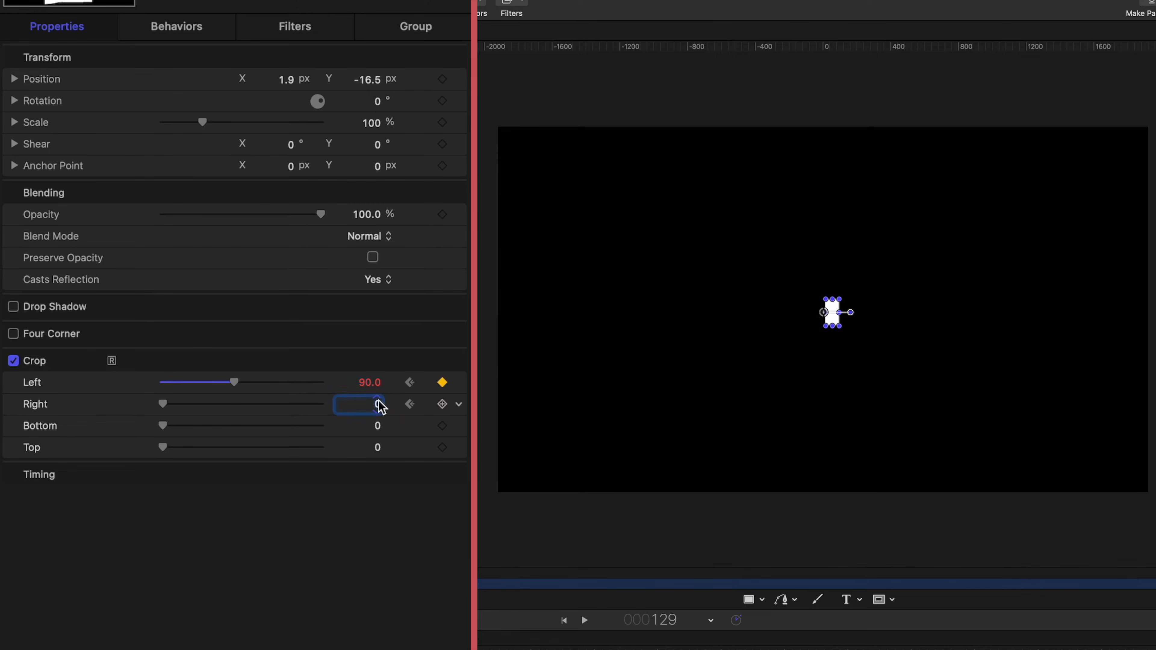
text(90)
key(Return)
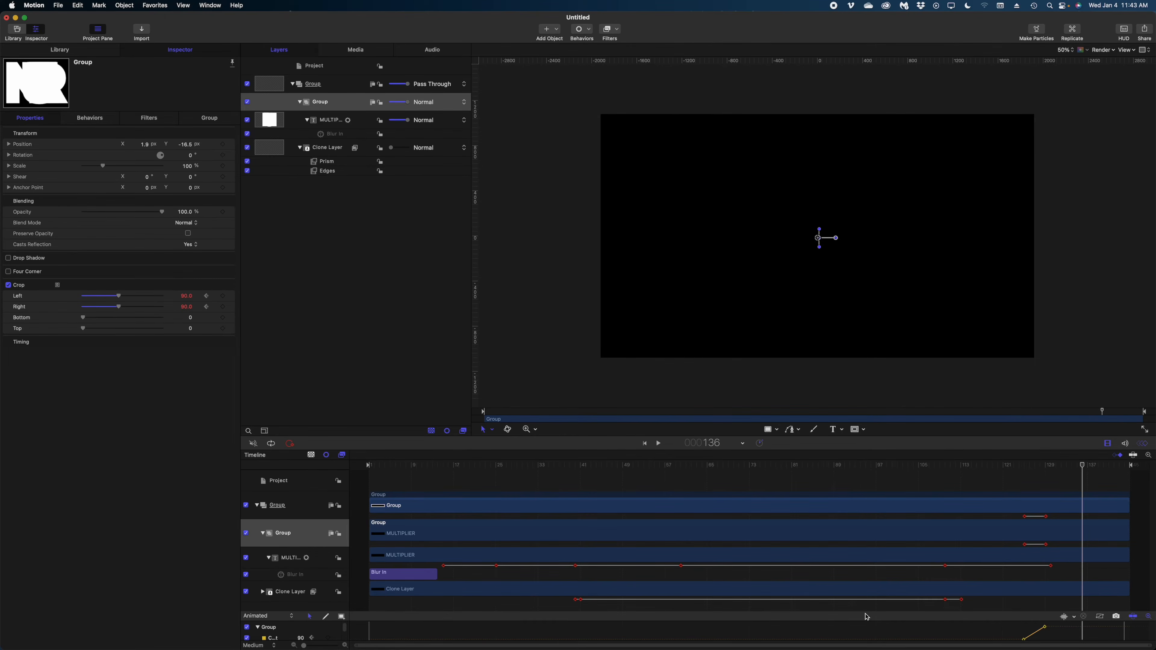
Make both crop keyframes Bezier, ease the curve, and move the top keyframe to frame 128
drag(864, 614, 621, 586)
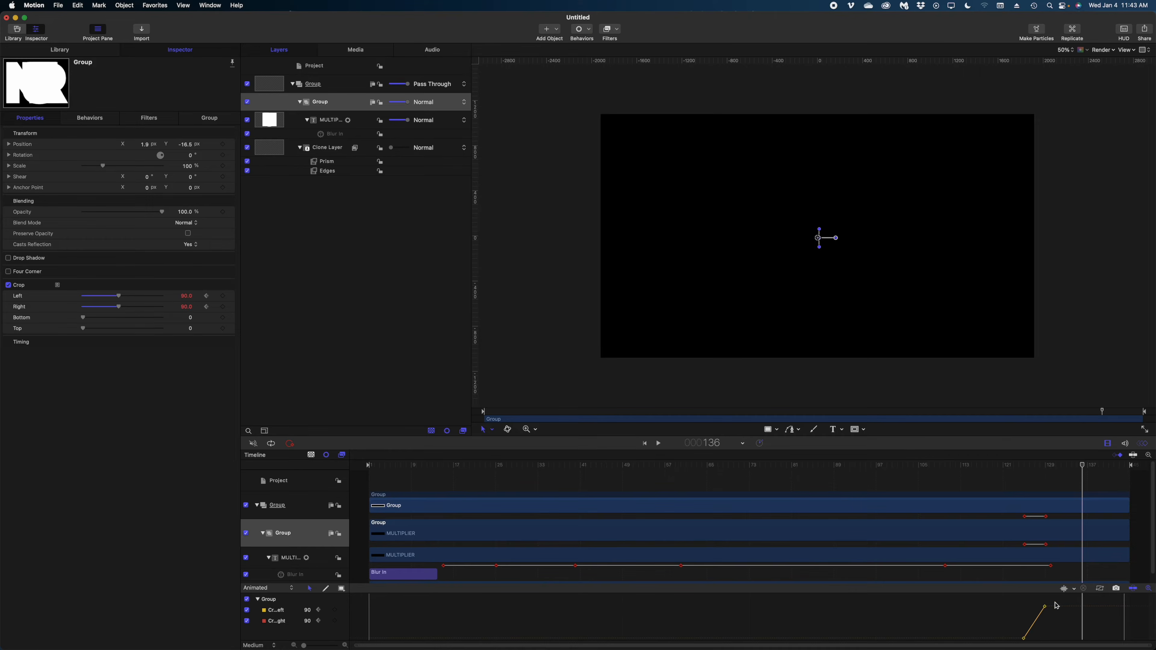
drag(1015, 599, 1070, 639)
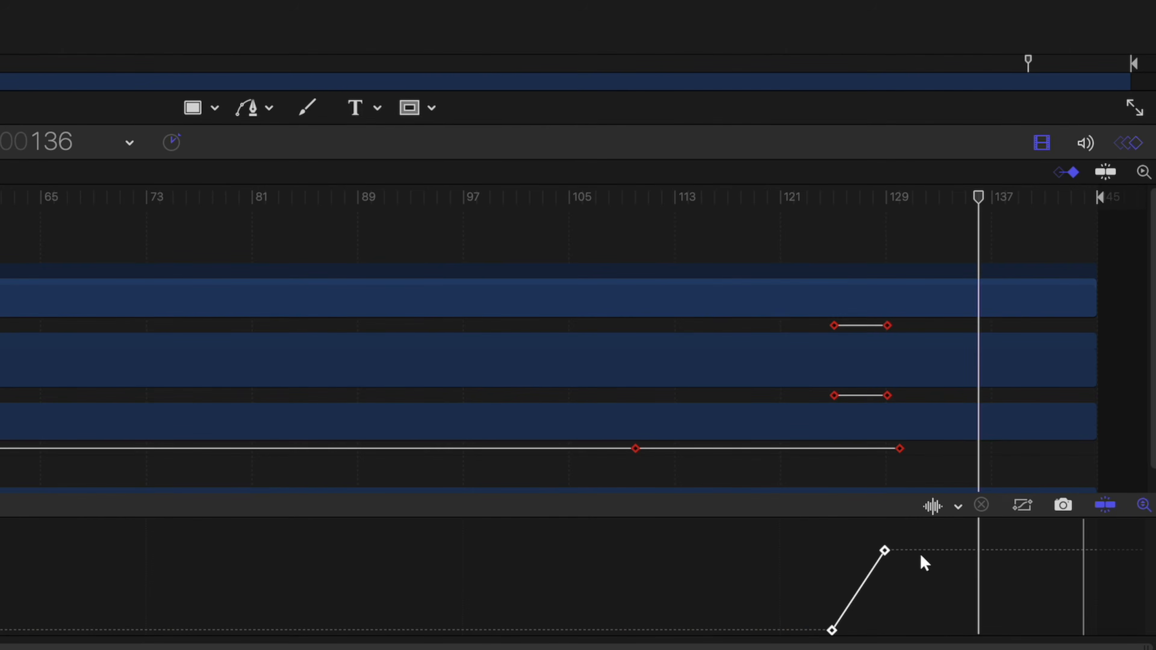
right_click(885, 550)
mouse_move(942, 577)
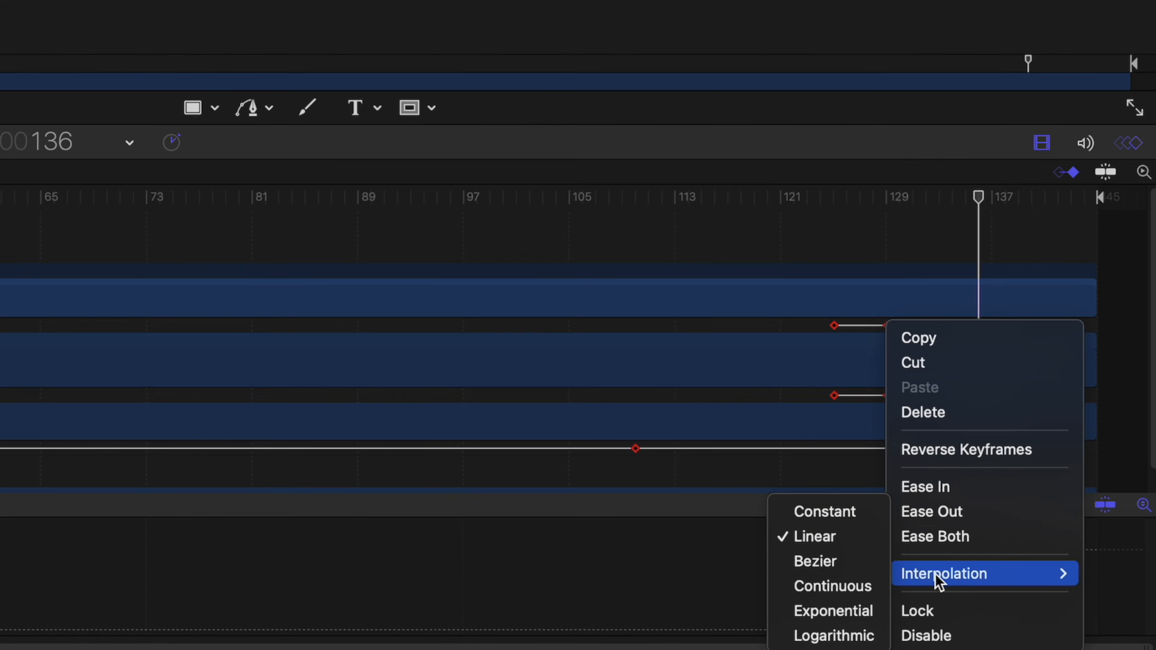
click(871, 565)
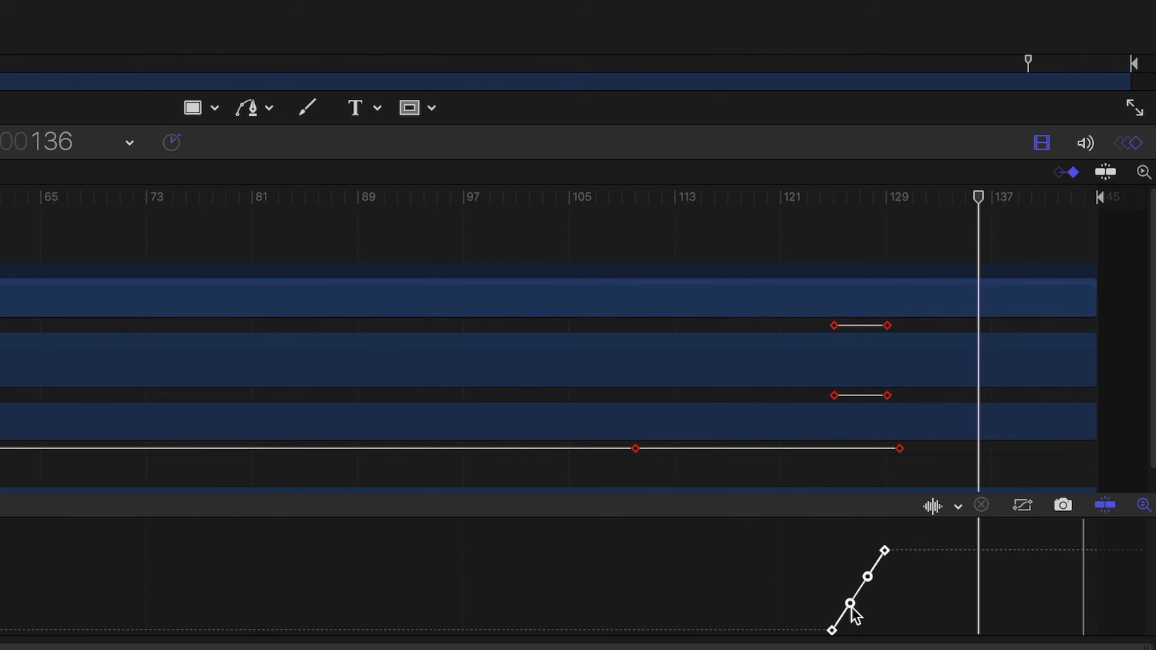
drag(850, 603, 872, 624)
mouse_move(868, 577)
mouse_down()
mouse_move(884, 581)
mouse_move(872, 554)
mouse_up()
Fine-tune the top keyframe to frame 128, value 90, and play back the crop animation
click(780, 204)
click(766, 199)
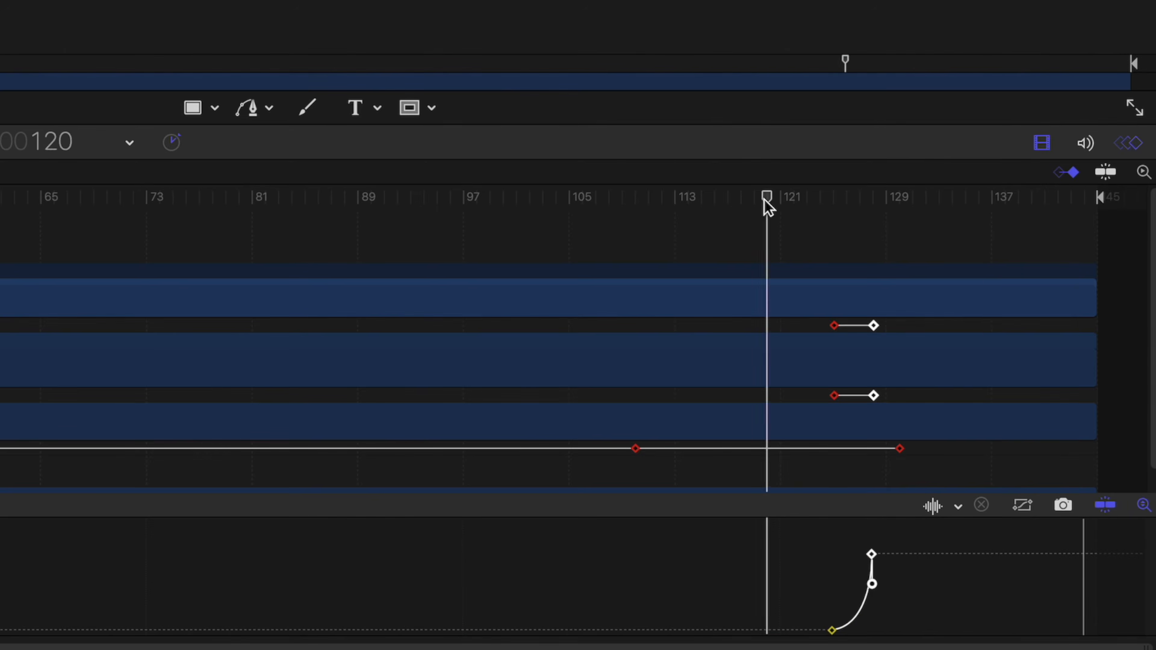
key(space)
key(space)
drag(860, 395, 874, 395)
scroll(838, 405, down, 1)
click(872, 554)
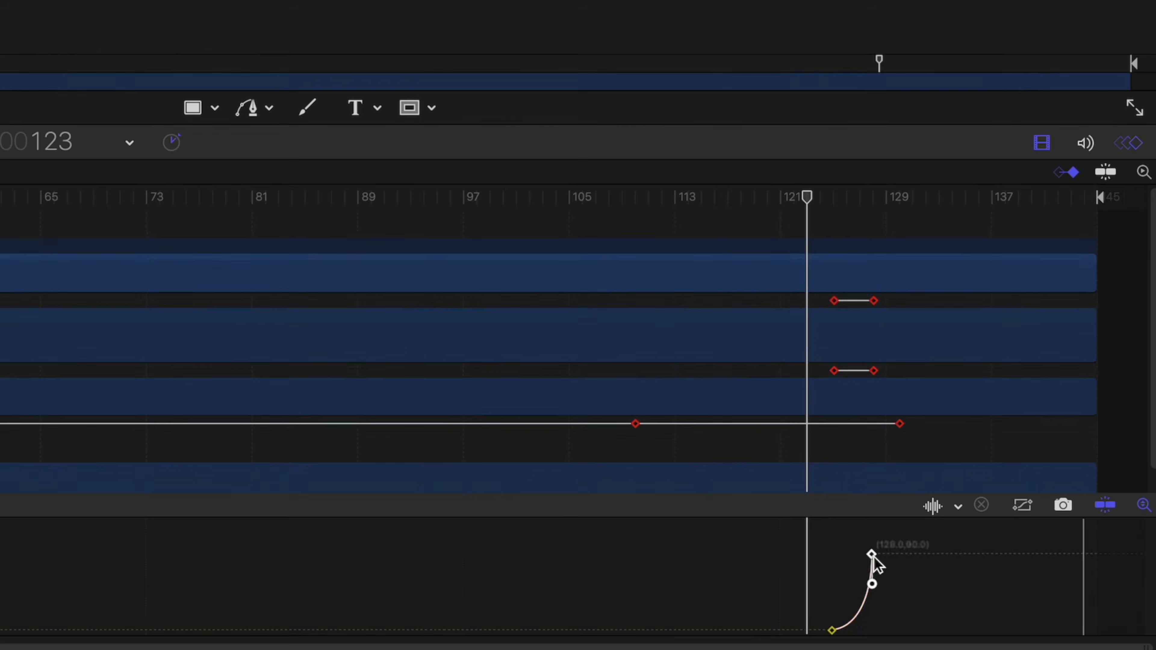
key(space)
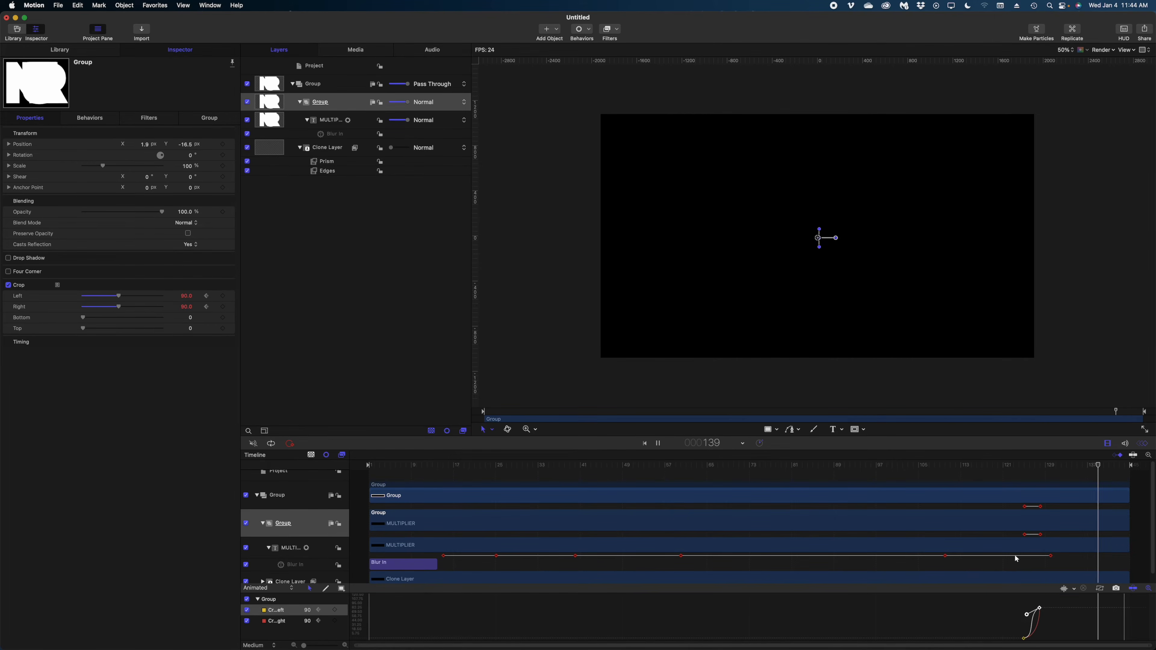
key(space)
drag(996, 465, 867, 465)
key(space)
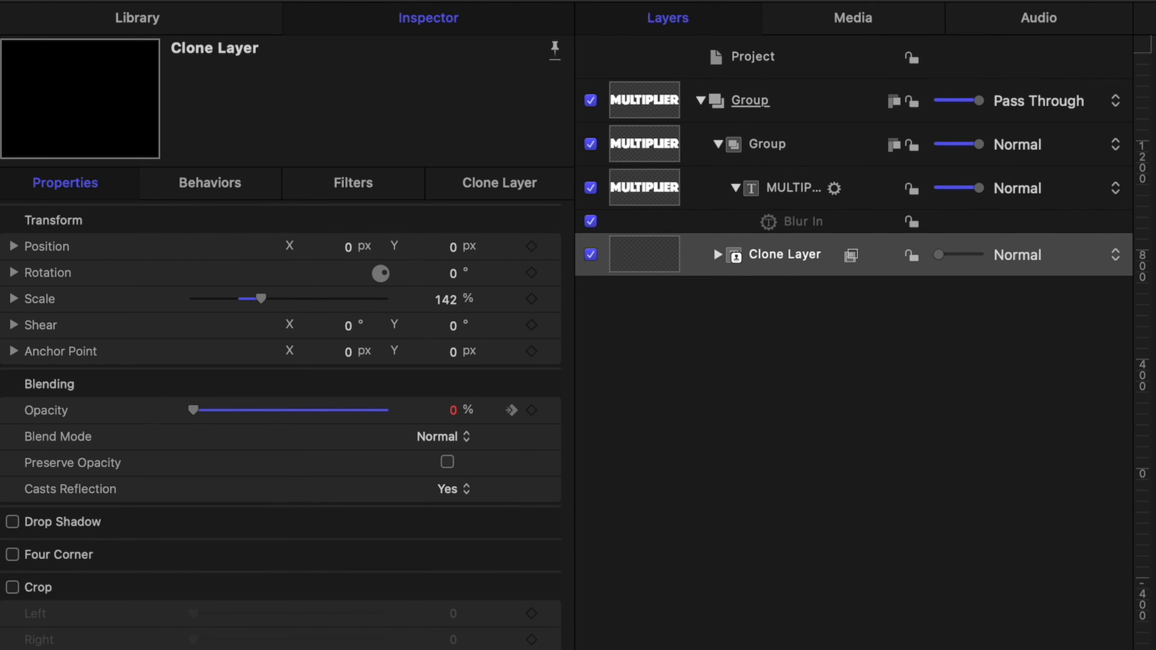
Wrap the Clone Layer in a new Group 1 and publish that group's Opacity
right_click(779, 253)
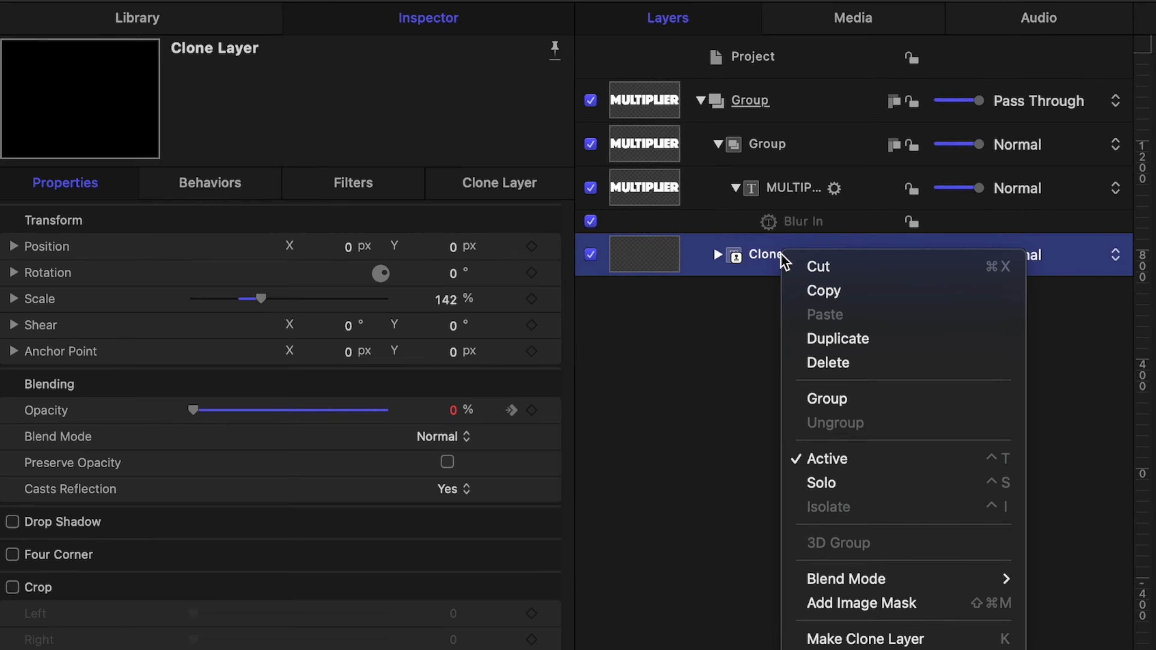
click(839, 400)
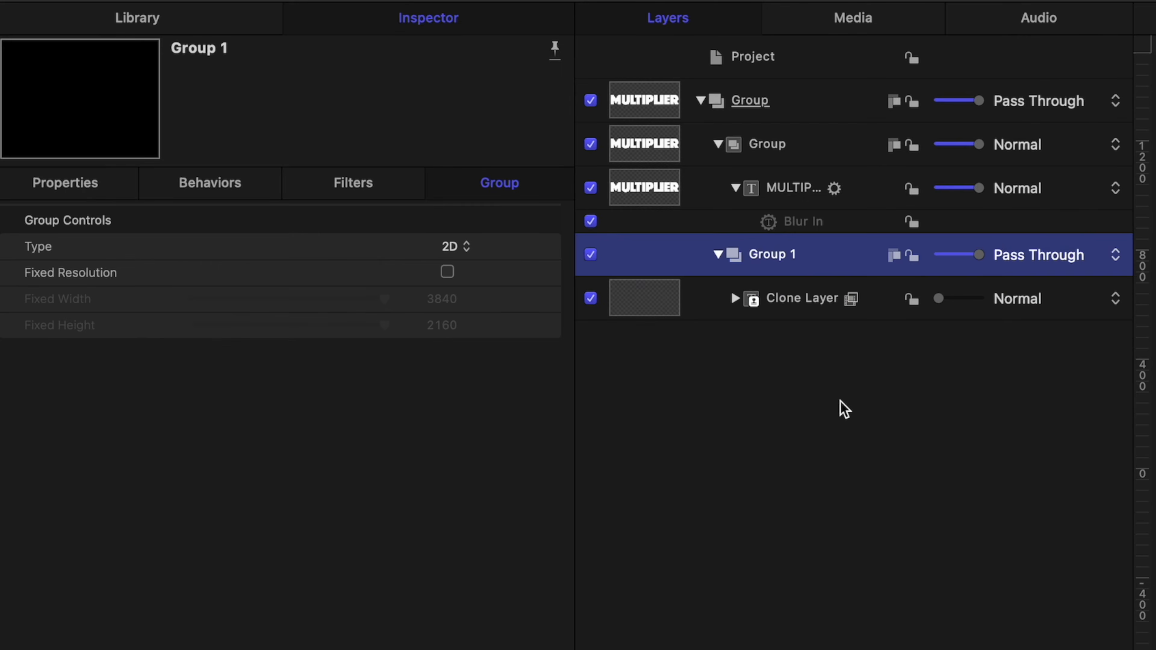
click(86, 184)
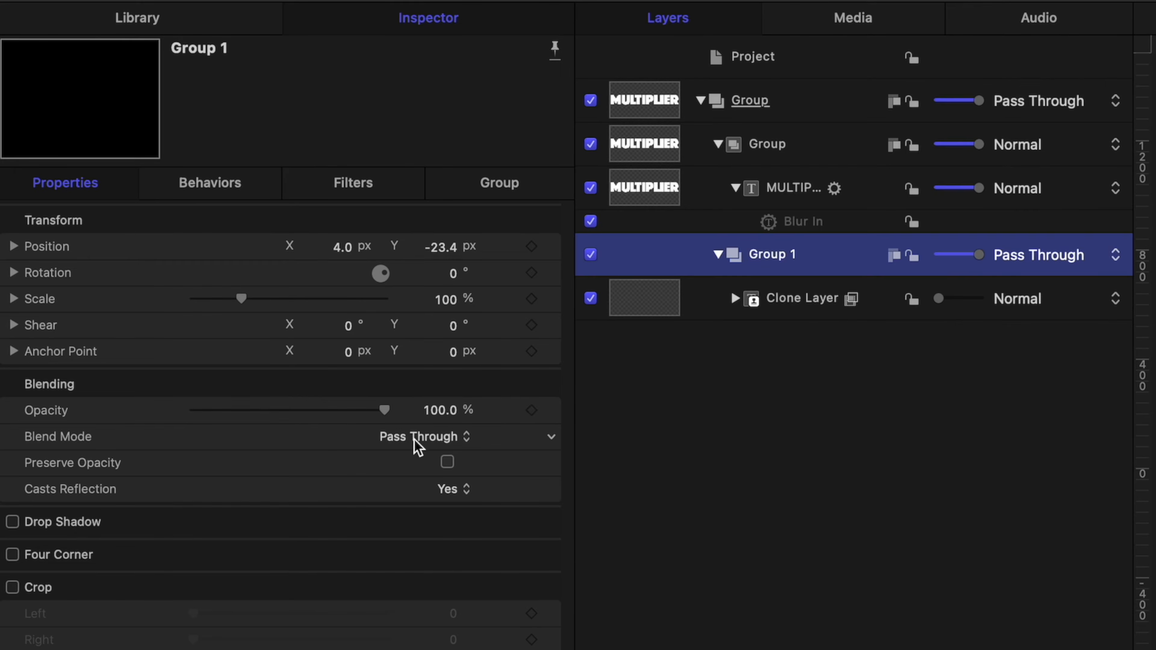
click(553, 411)
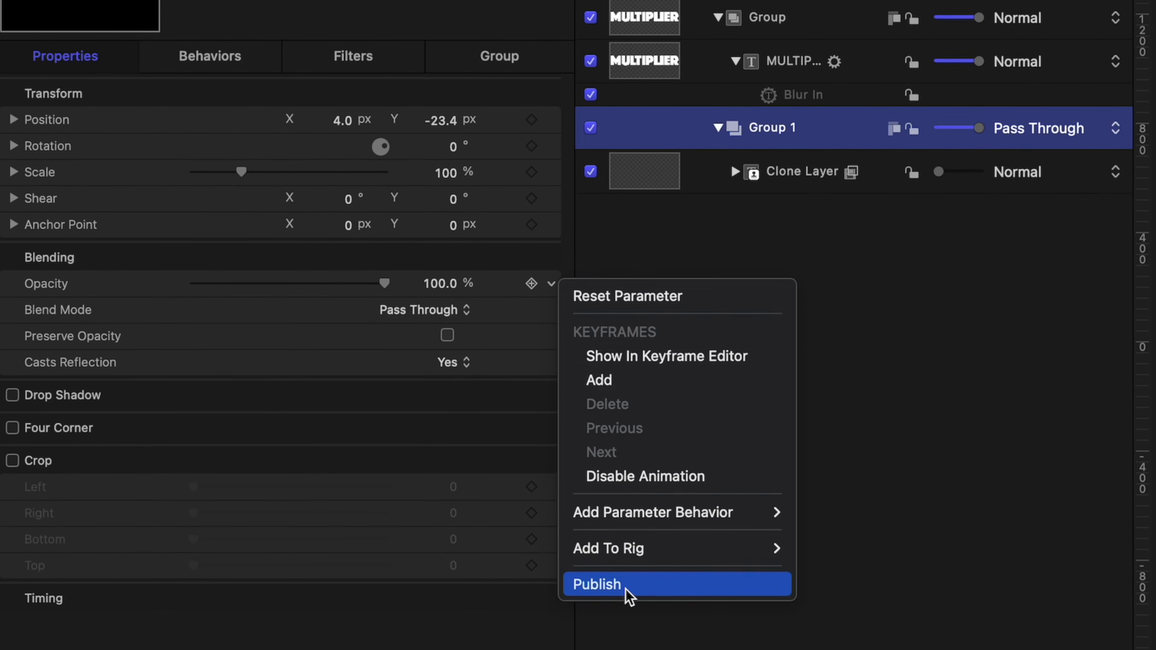
click(626, 589)
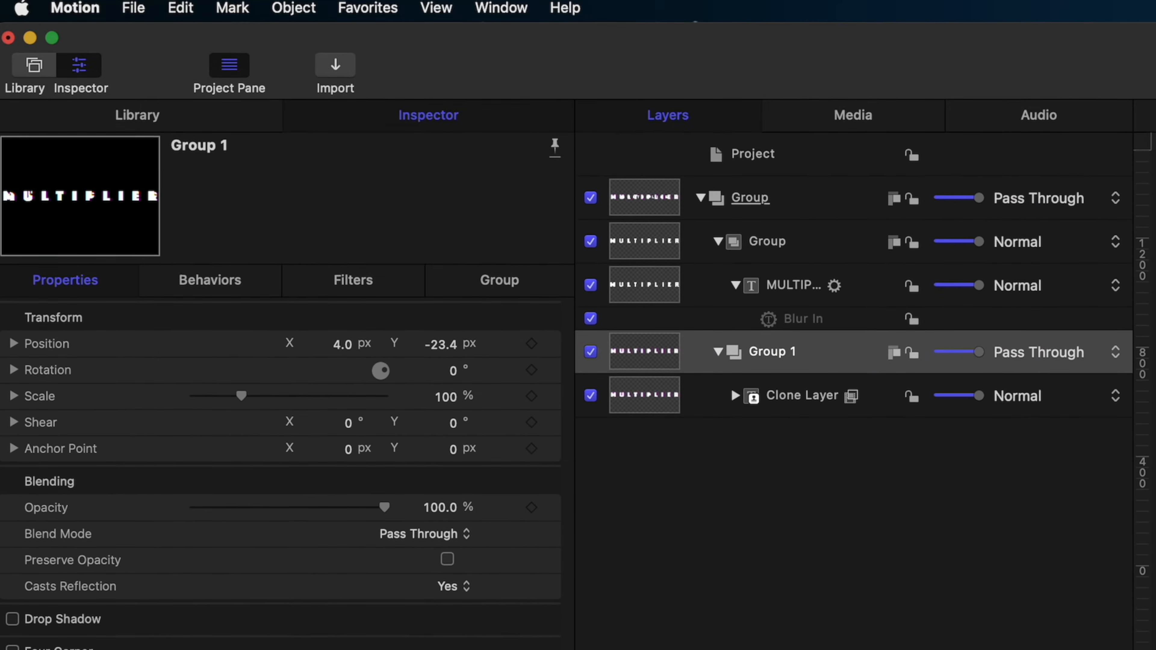
Rename the published Opacity parameter 'Background Text Opacity' and start Save As
click(717, 156)
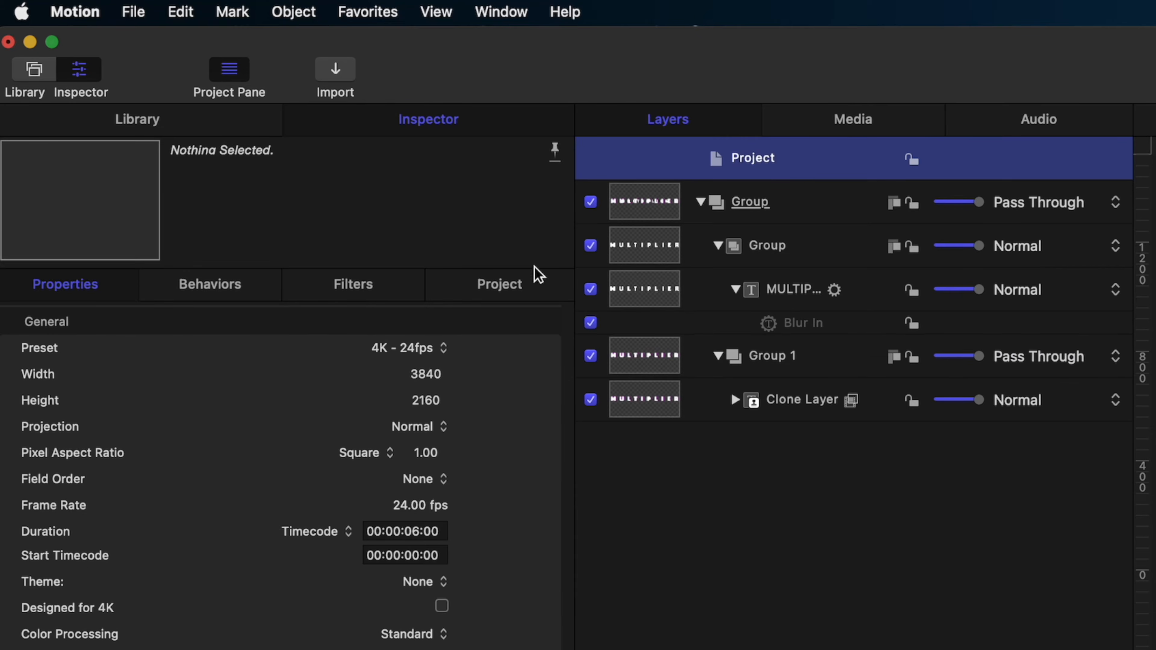
click(515, 293)
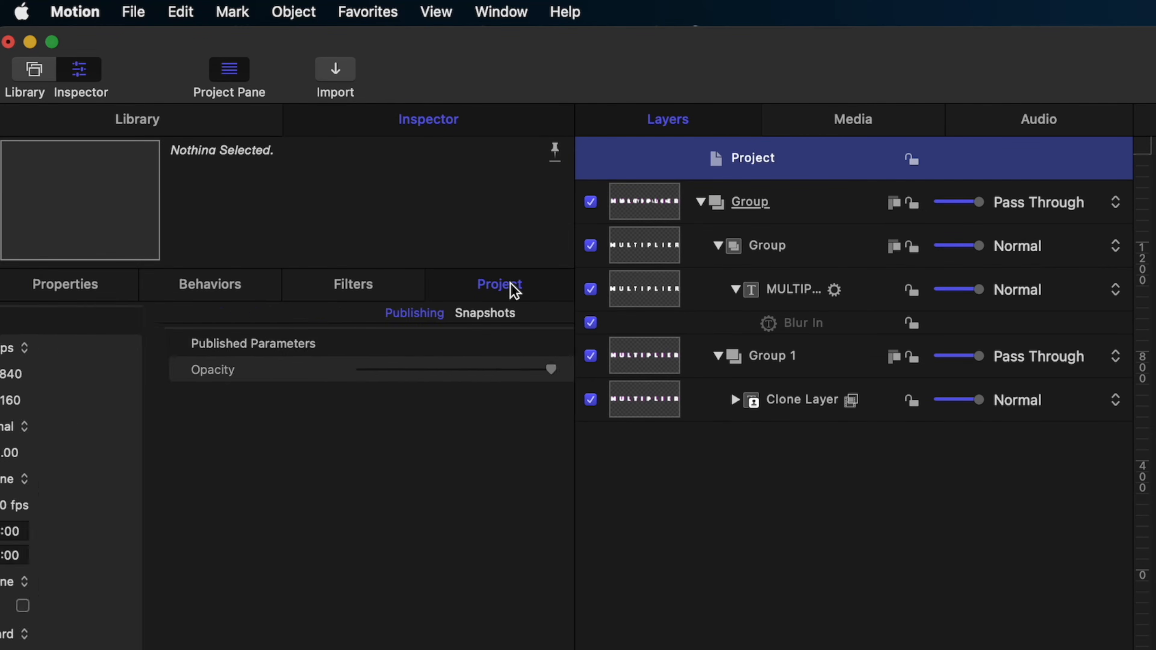
click(57, 375)
double_click(57, 374)
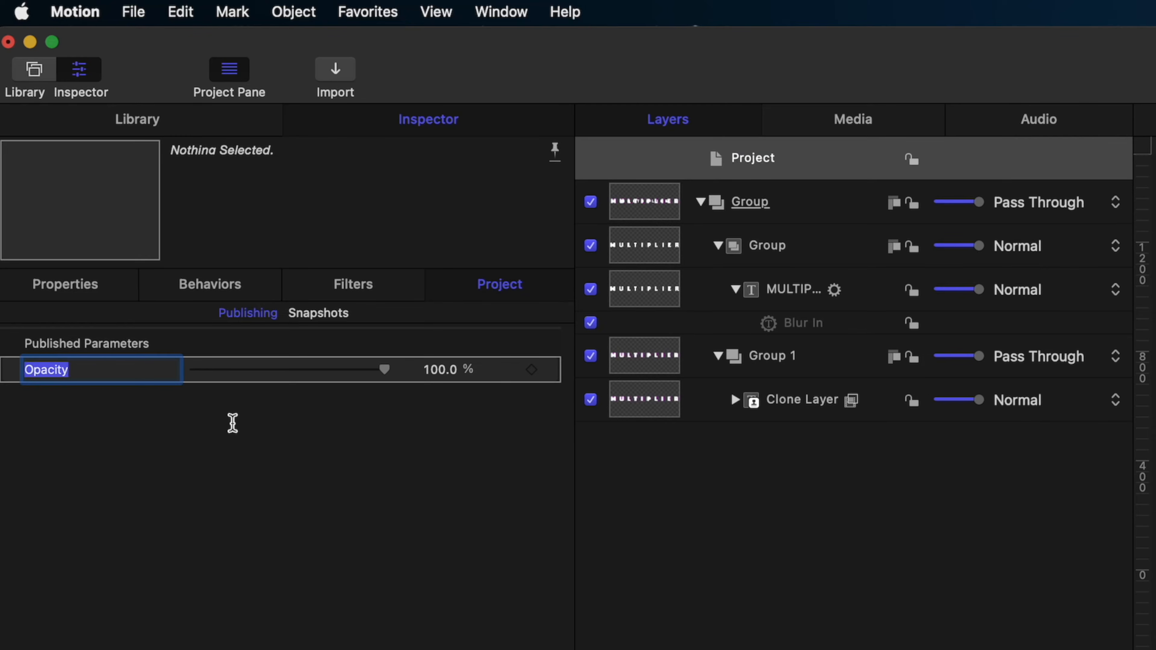
text(BA)
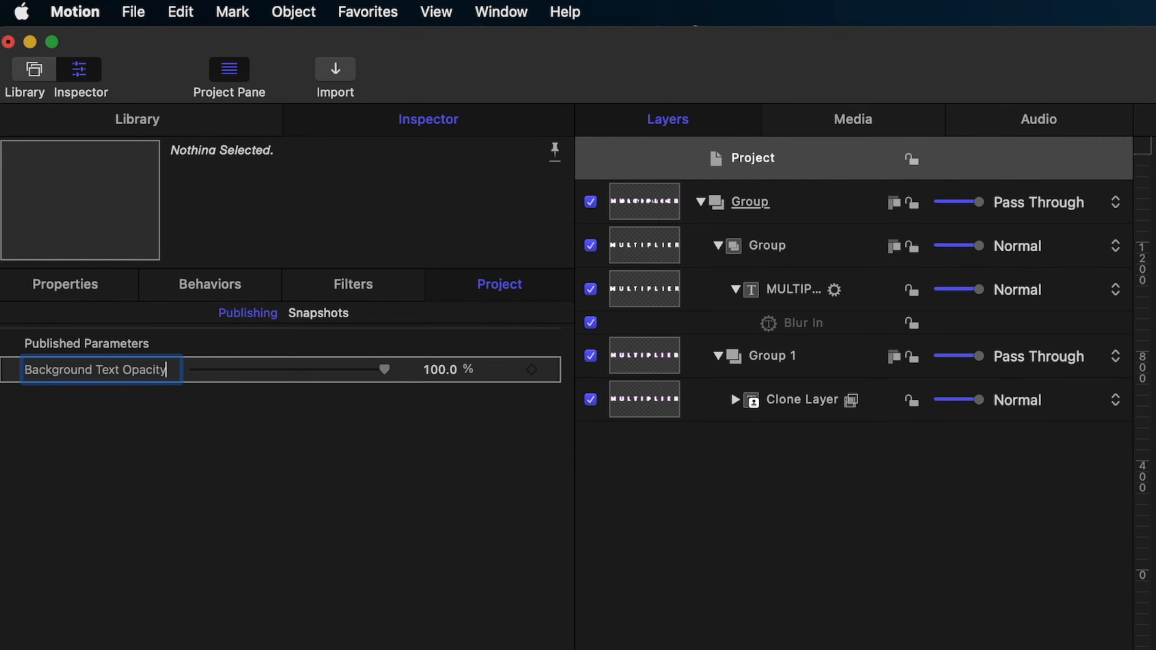
text(ckground Text Opacity)
key(Return)
click(132, 11)
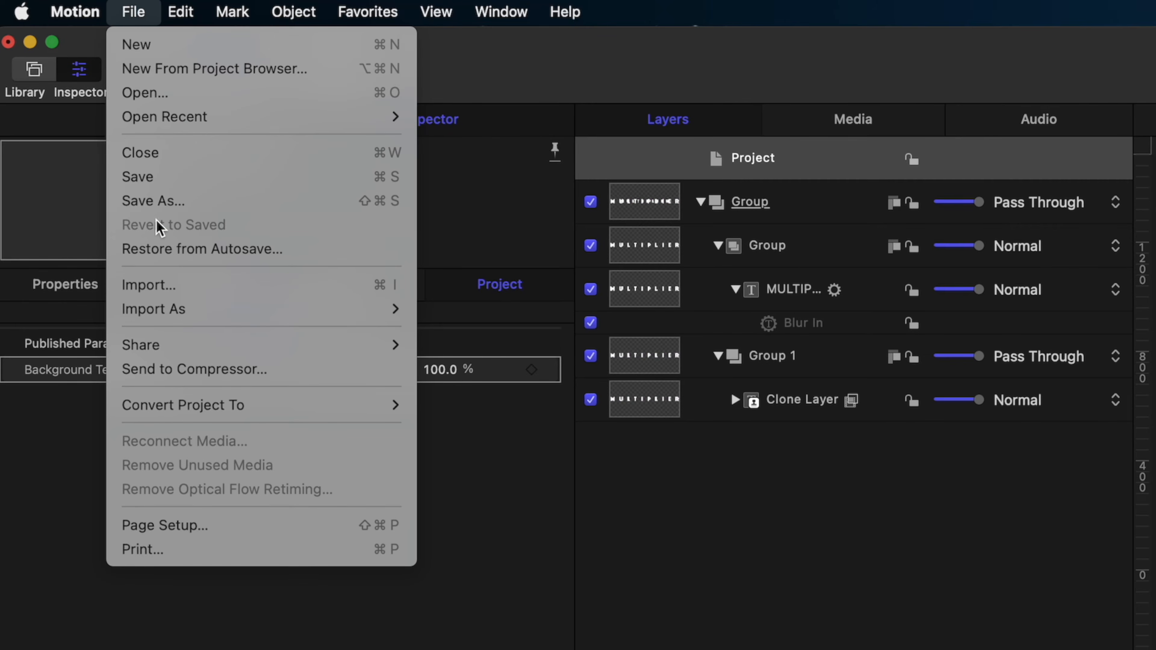
click(159, 201)
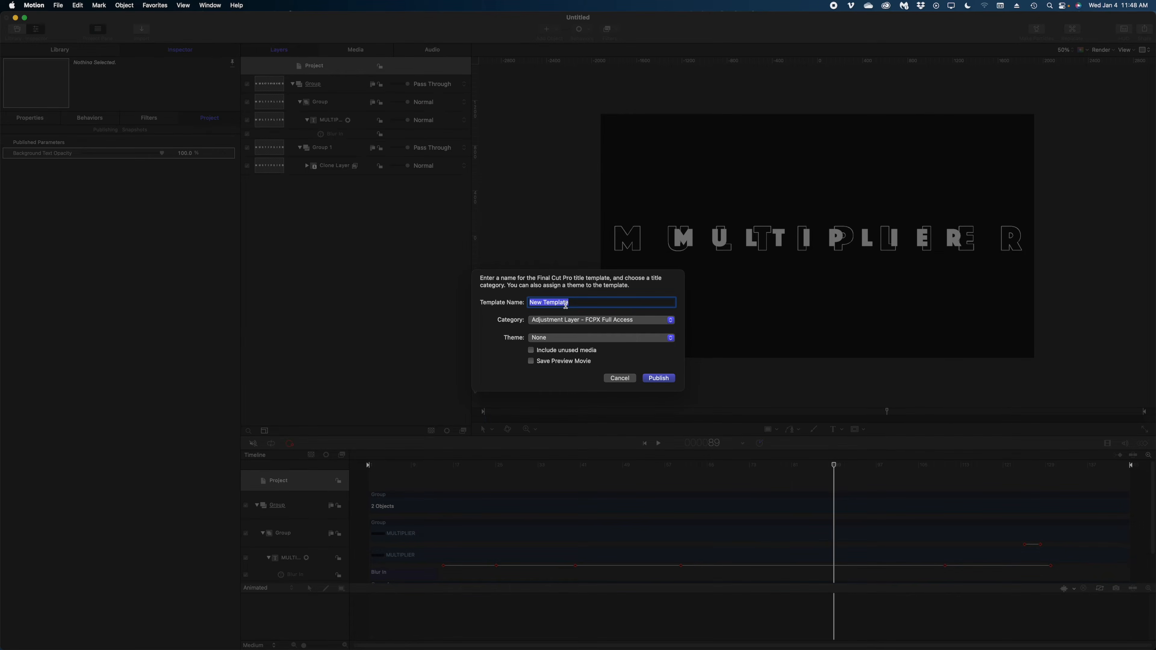
Name the template 'MULTIPLIER TEXT', file it under the personal titles category, and publish it
text(MU)
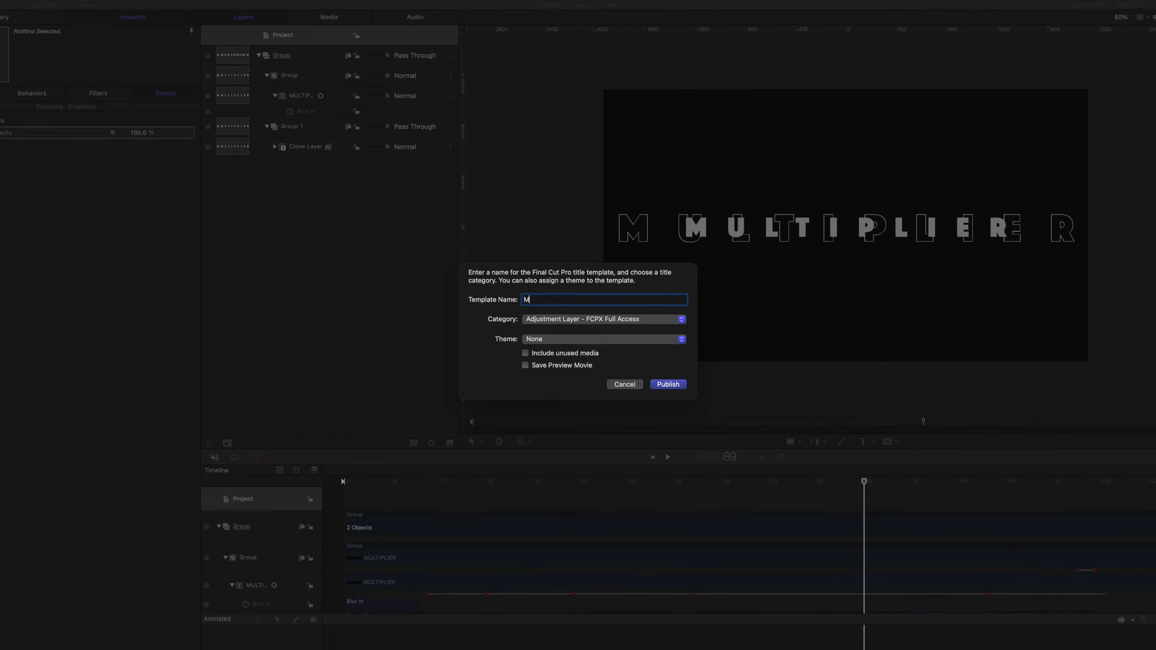
text(LTIPLIER)
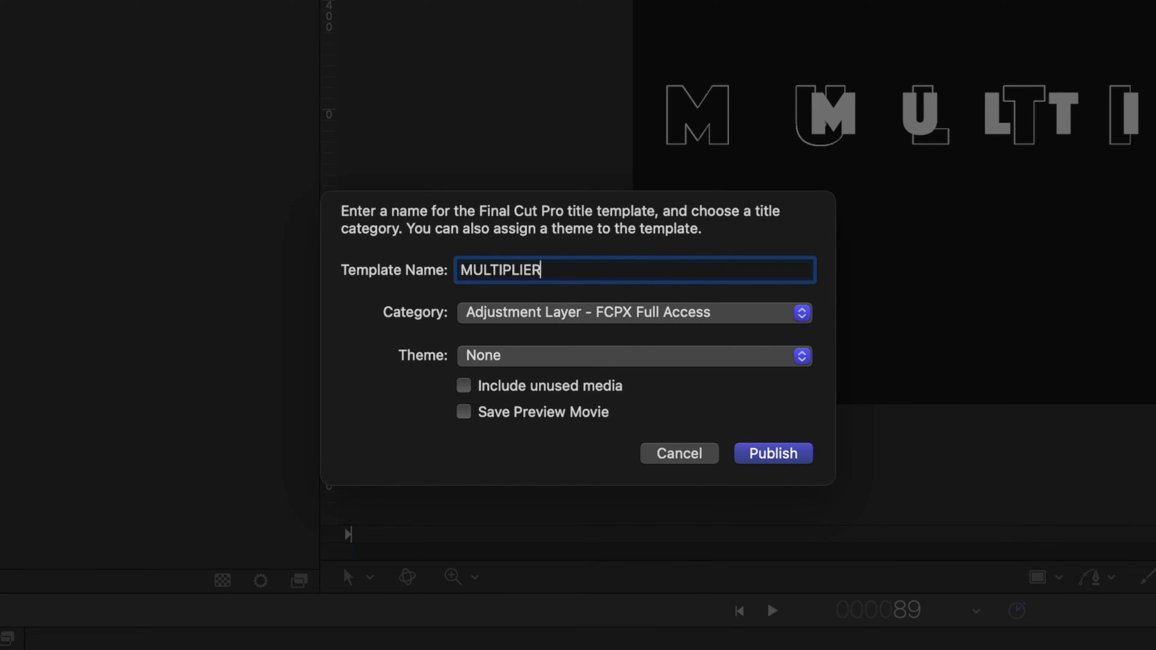
text( TEXT)
click(630, 319)
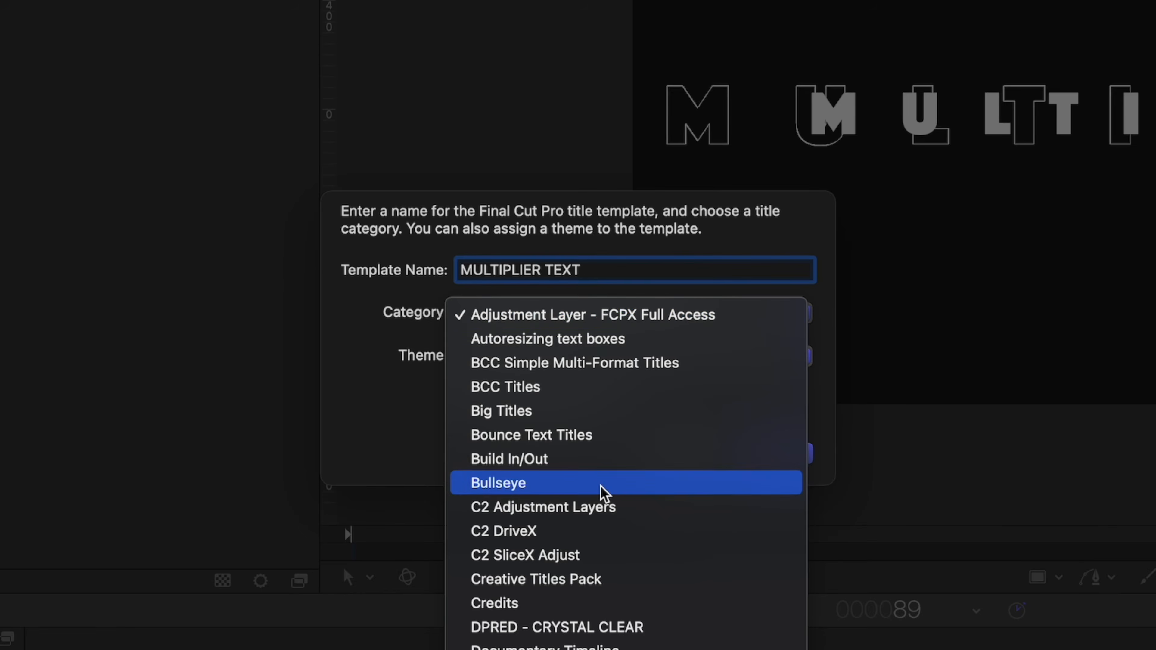
click(556, 643)
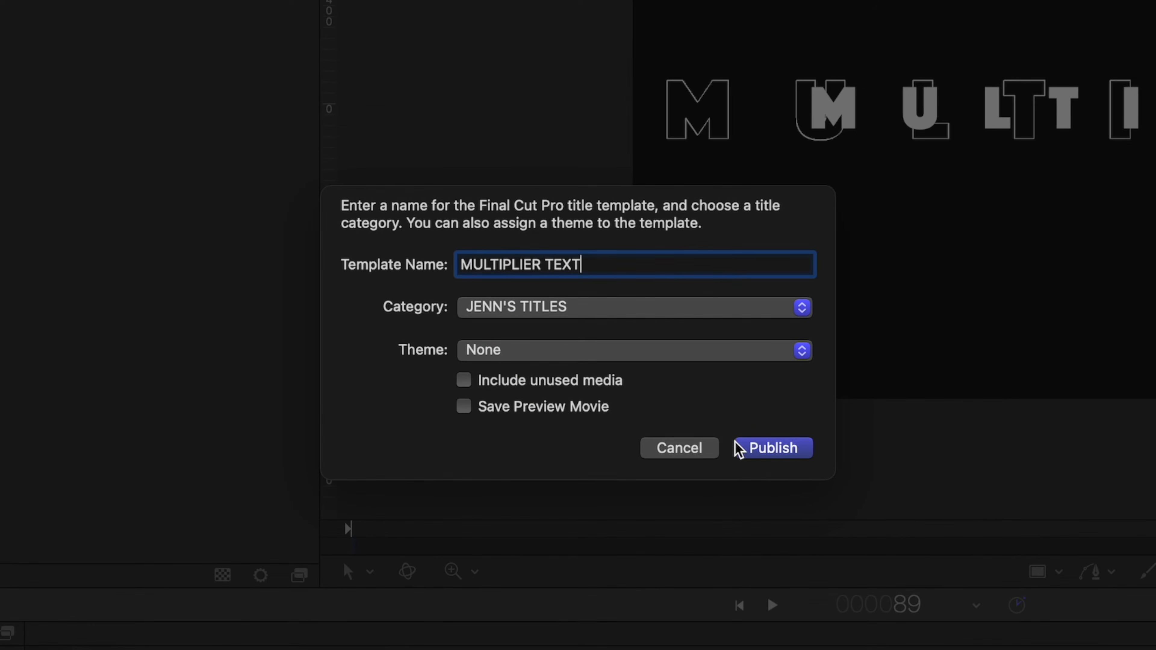
click(767, 450)
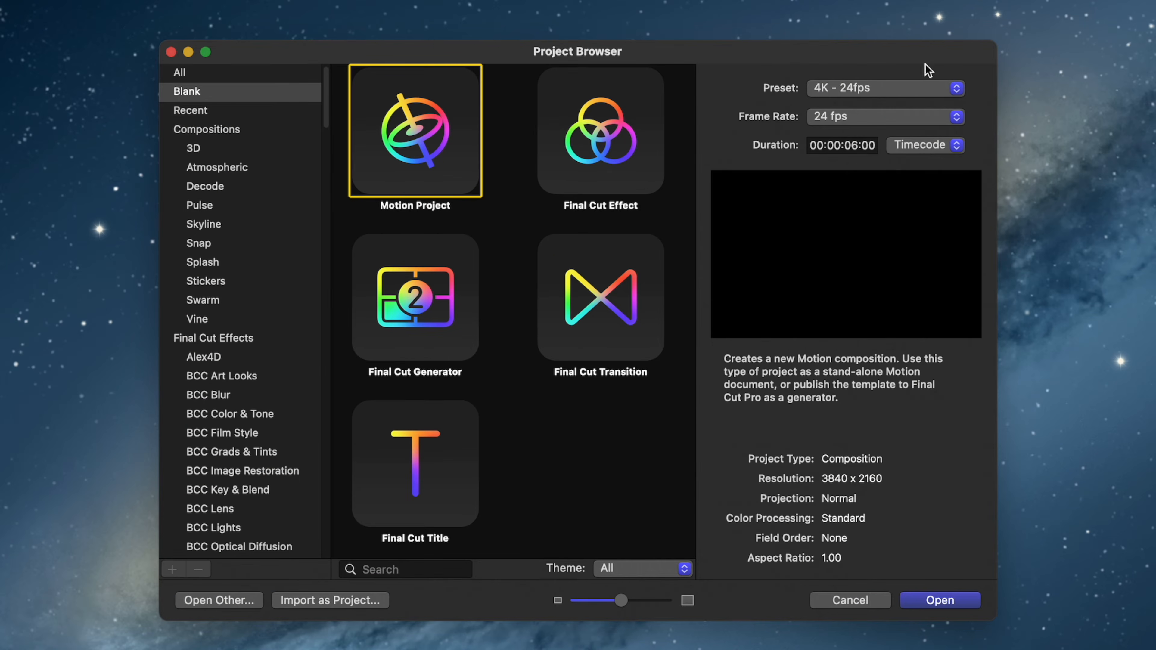
Create a new Final Cut Title project and delete its Type Text and Title Background layers
click(446, 508)
click(956, 598)
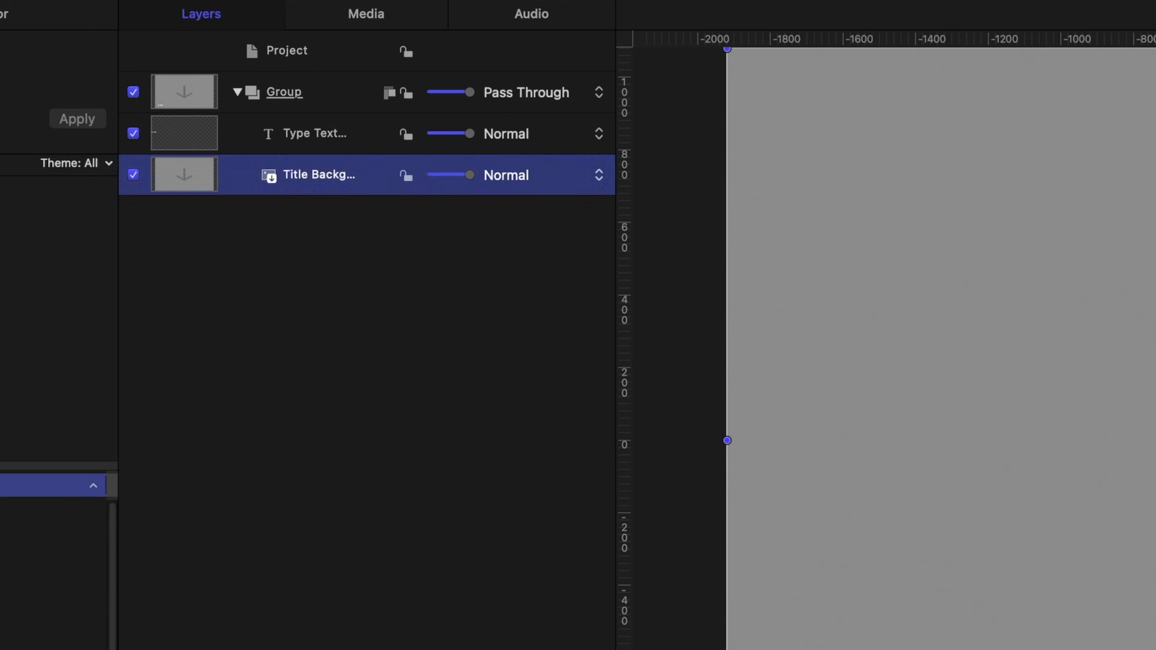
click(335, 146)
shift+click(330, 166)
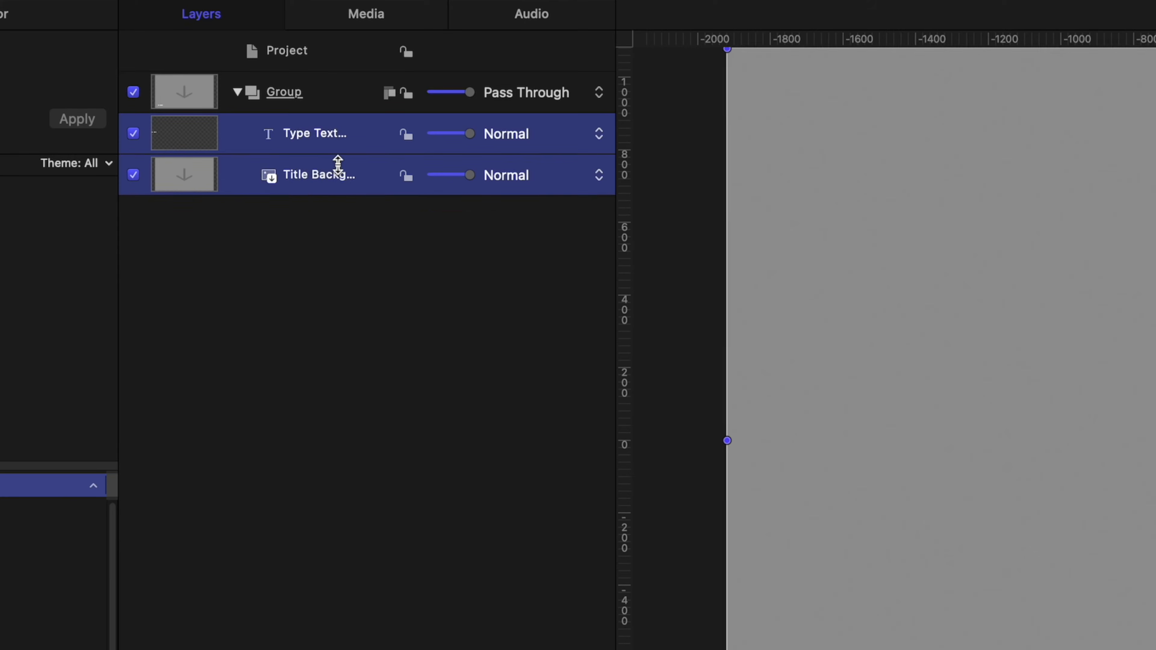
key(Delete)
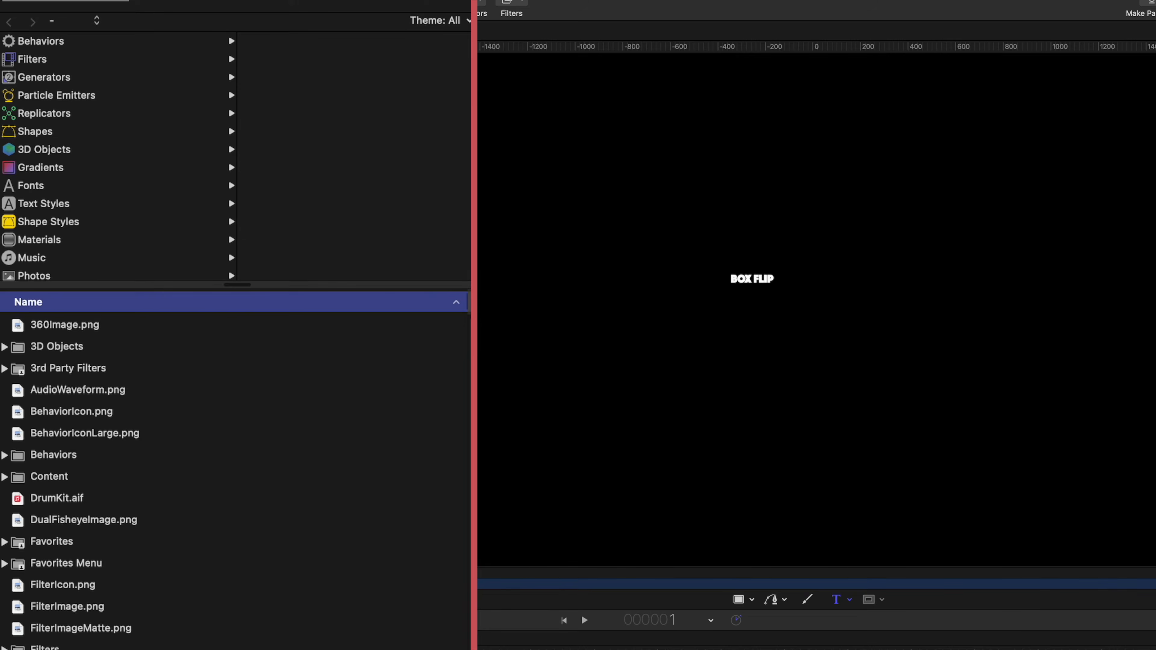
Format BOX FLIP as Montserrat Black, size 288, centre-aligned
key(super+3)
click(246, 154)
scroll(253, 171, up, 15)
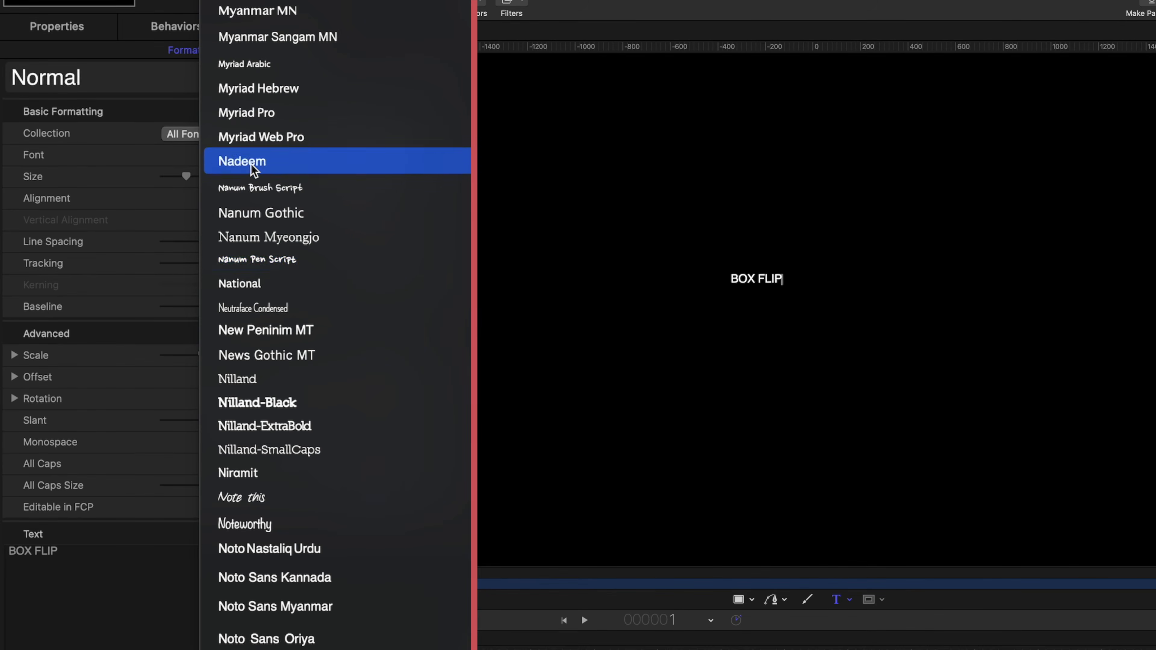
scroll(381, 250, up, 10)
click(413, 67)
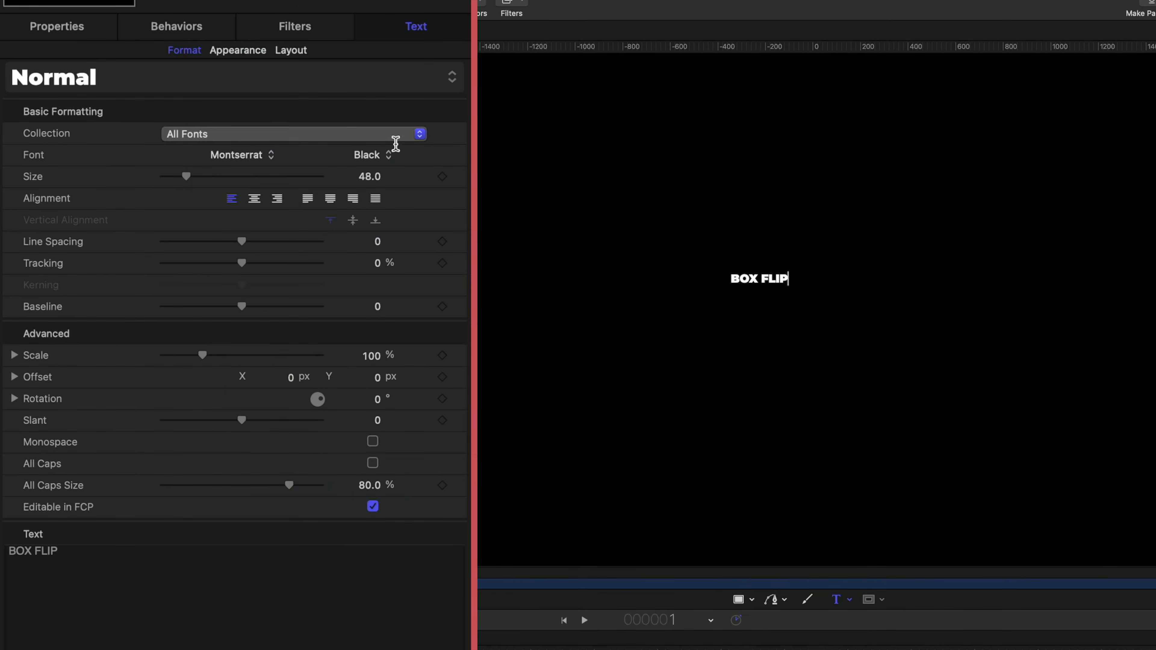
click(373, 155)
click(232, 180)
click(232, 178)
drag(242, 180, 454, 214)
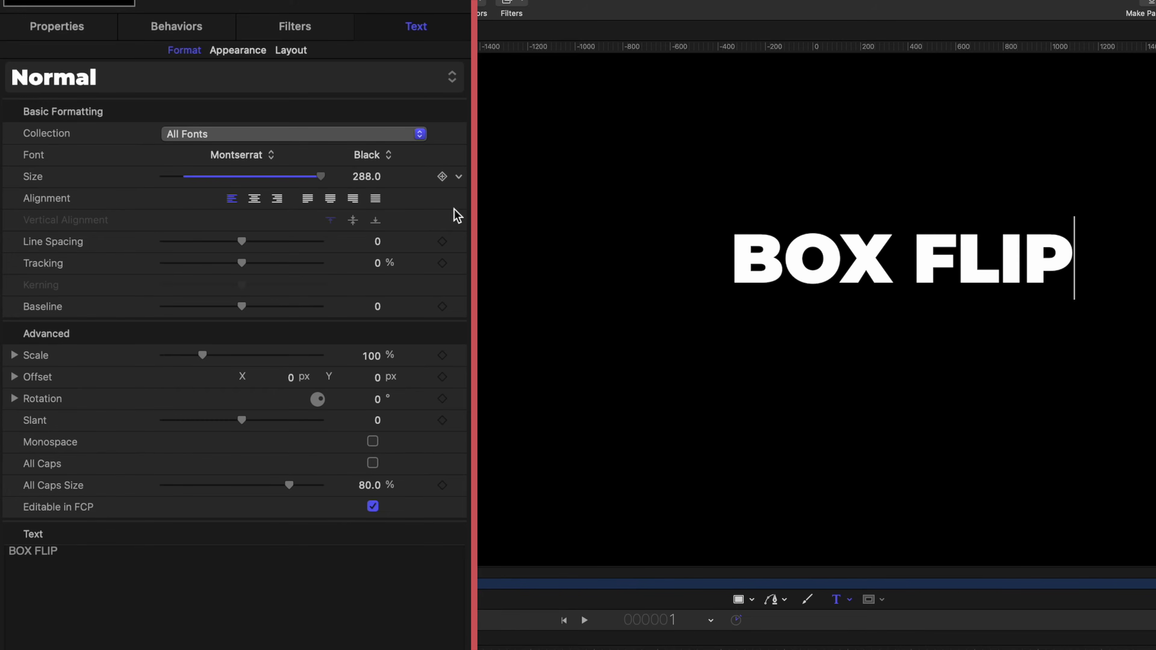
click(254, 198)
Reset the text position to 0,0 and lower the baseline to -95
click(56, 29)
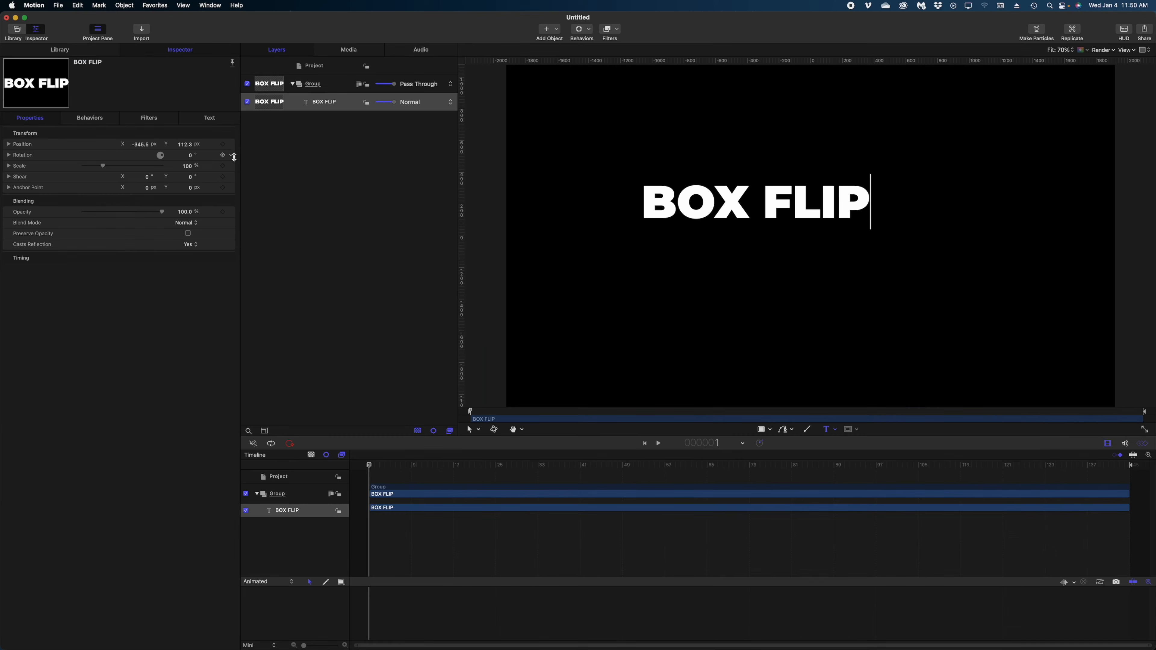
click(231, 144)
click(680, 156)
drag(810, 62, 794, 236)
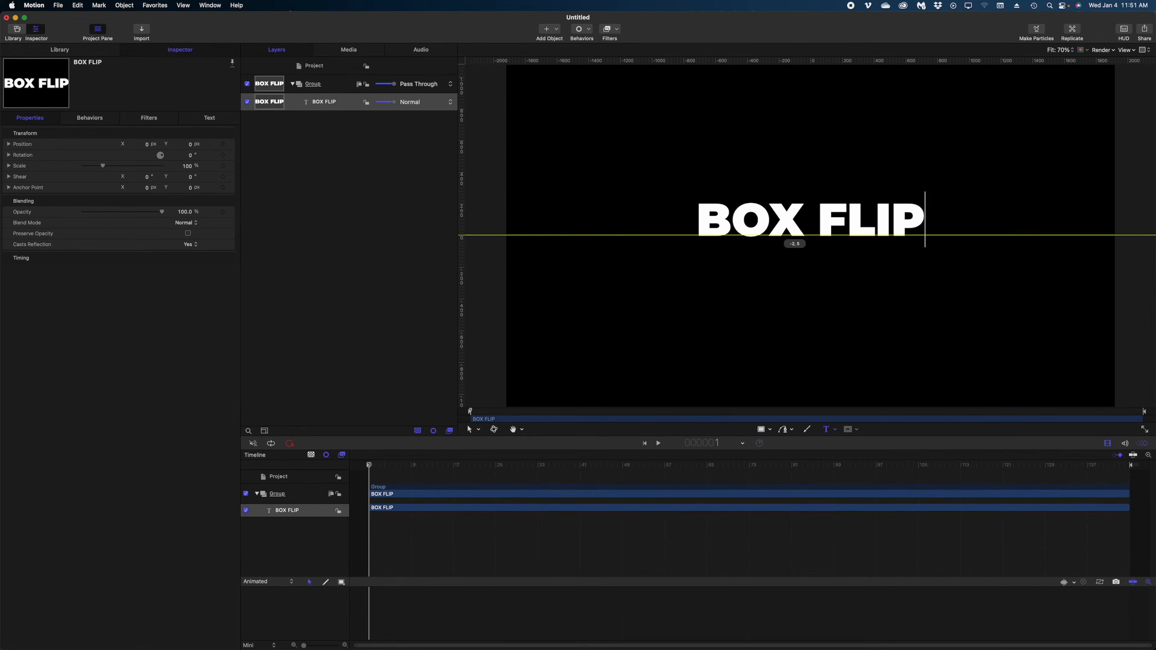
click(207, 120)
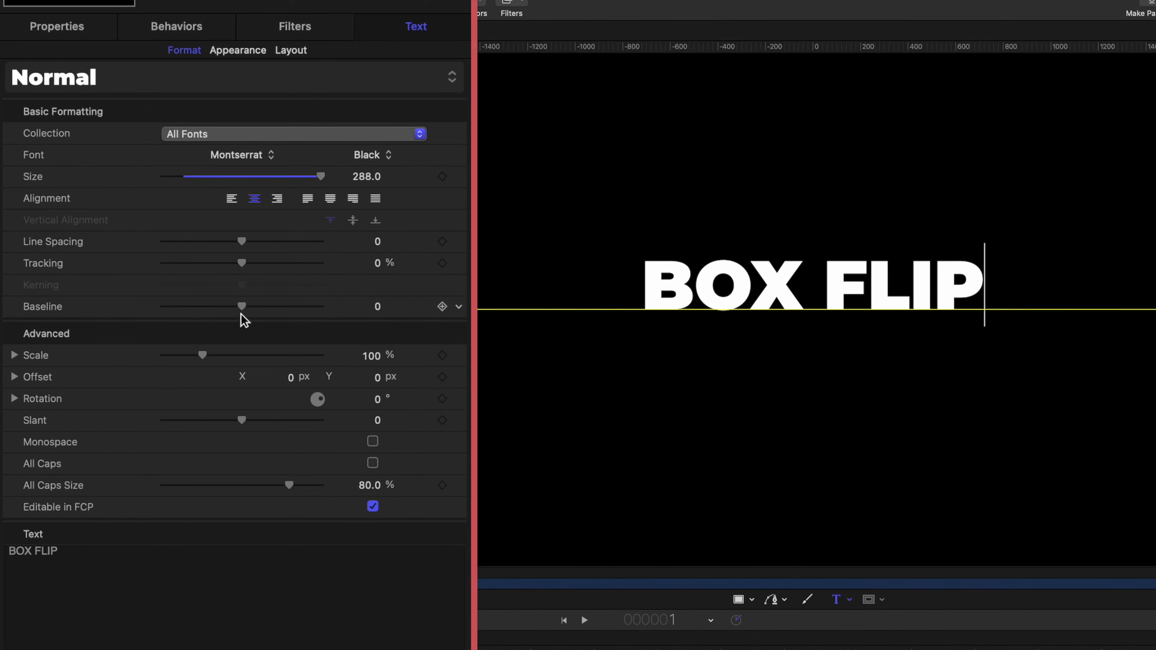
drag(243, 309, 167, 362)
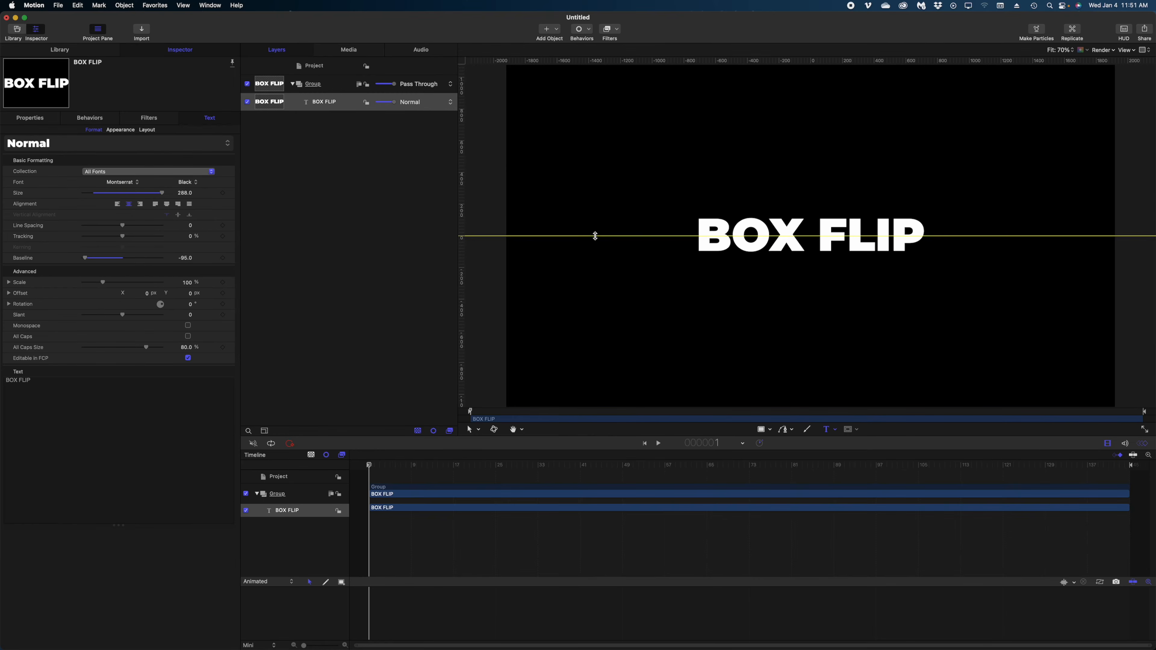
drag(594, 236, 597, 54)
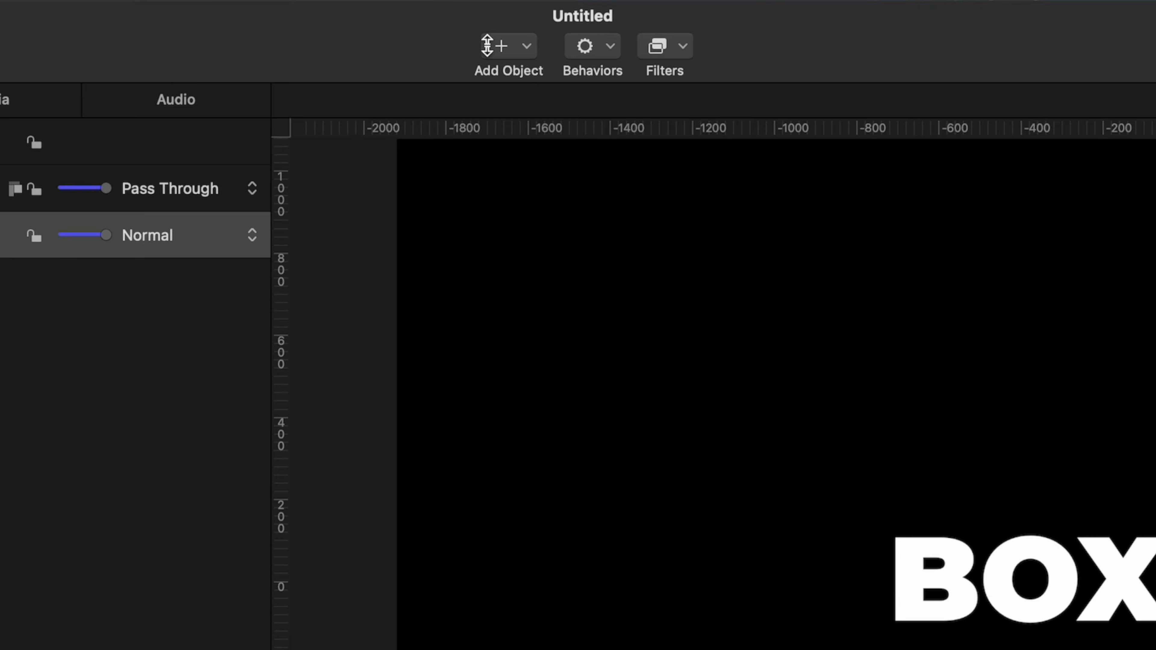
Add a Camera and convert BOX FLIP's group to 3D
click(487, 46)
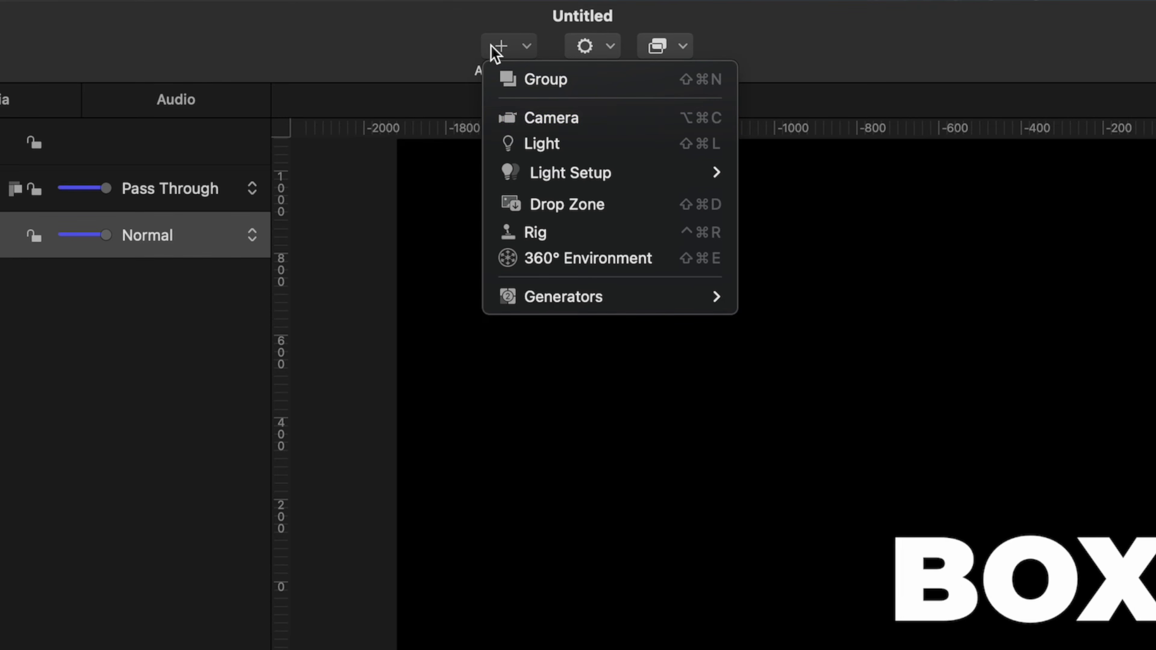
click(523, 117)
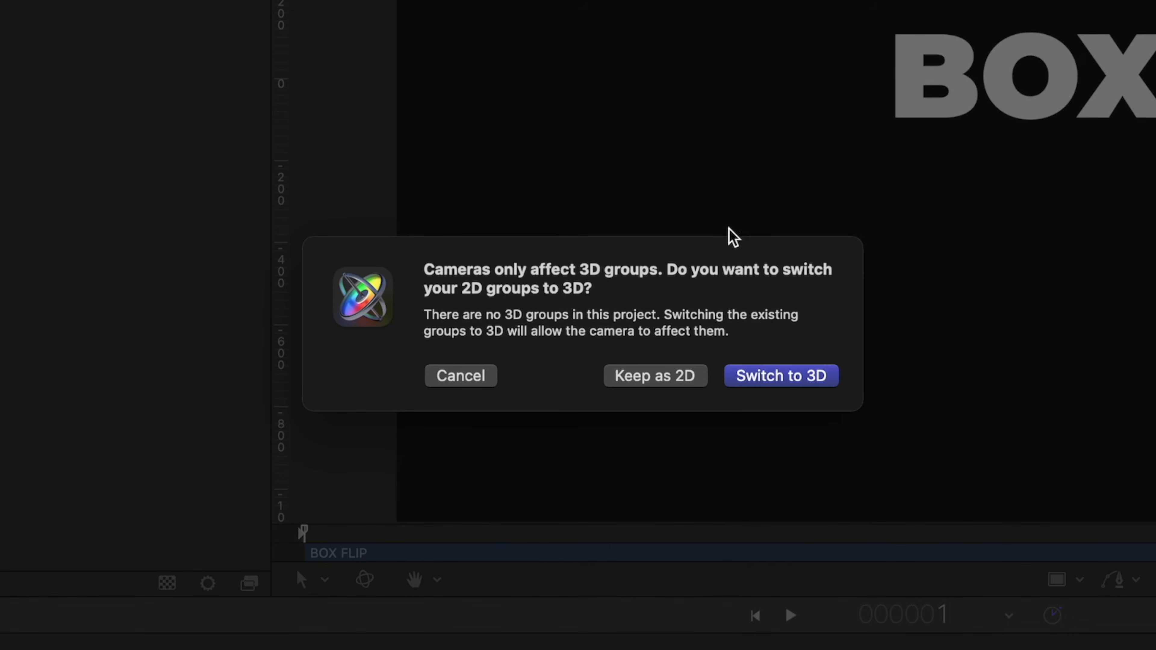
click(769, 542)
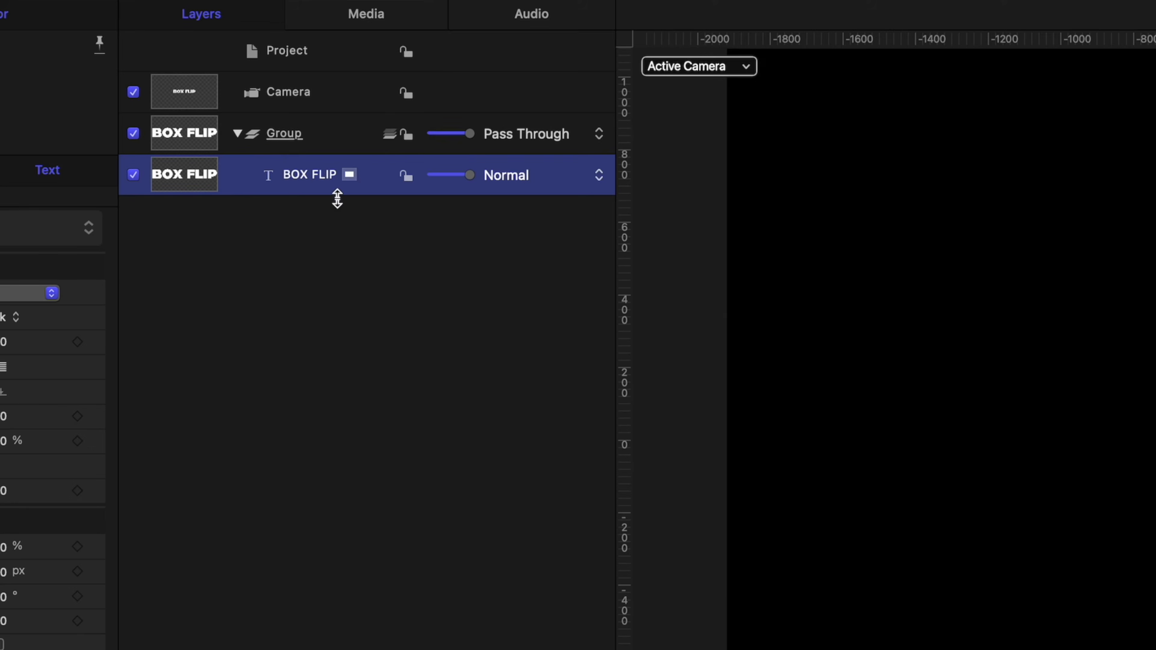
Clone BOX FLIP twice, switch off Clone Layer 1, and select the other Clone Layer
key(k)
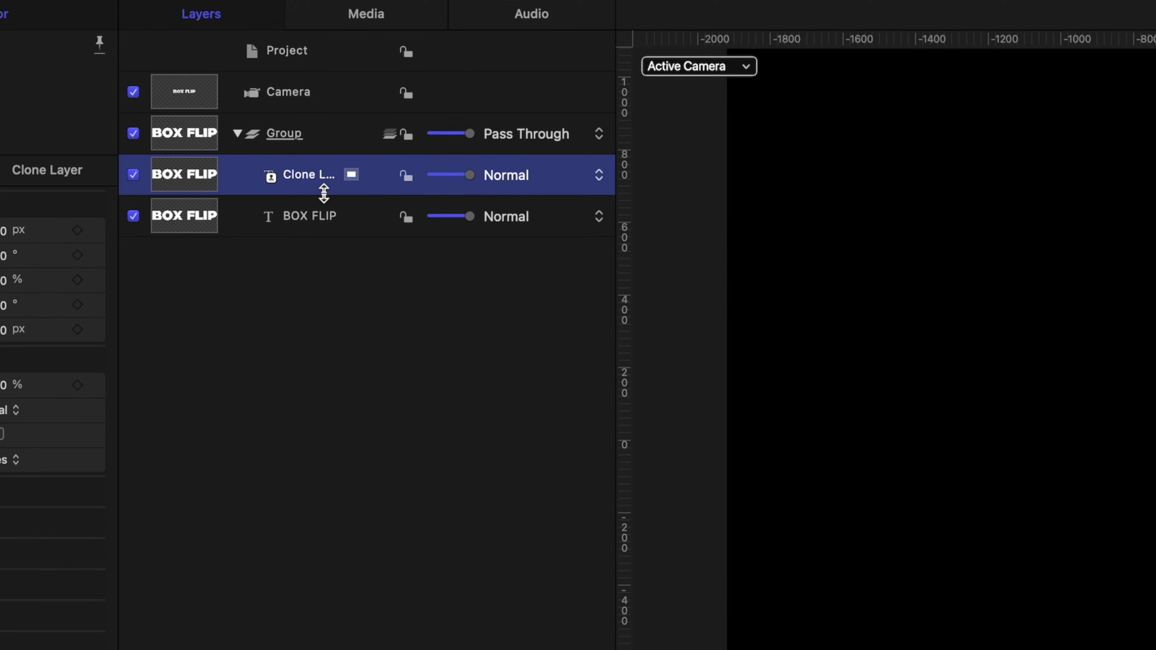
key(k)
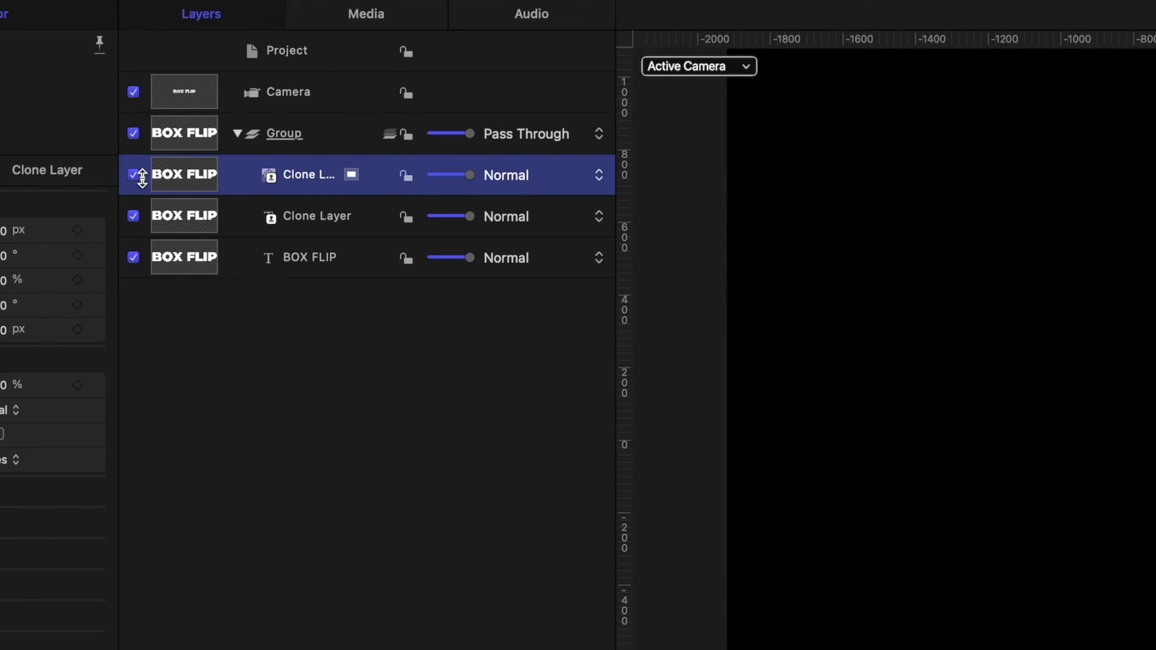
click(133, 174)
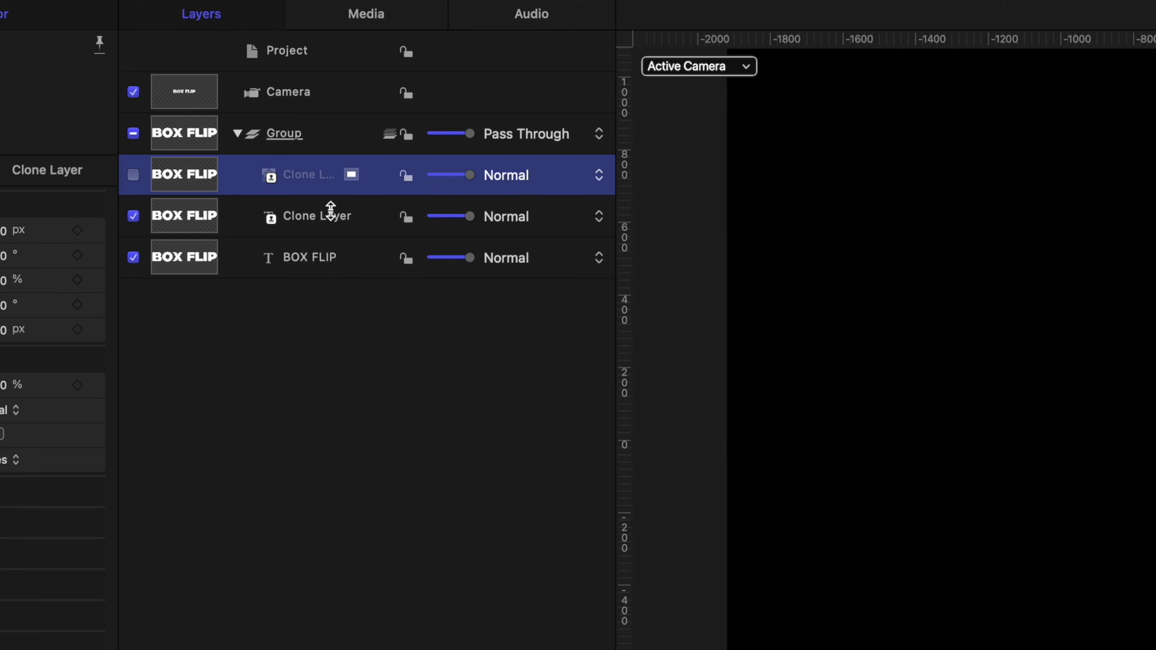
click(324, 223)
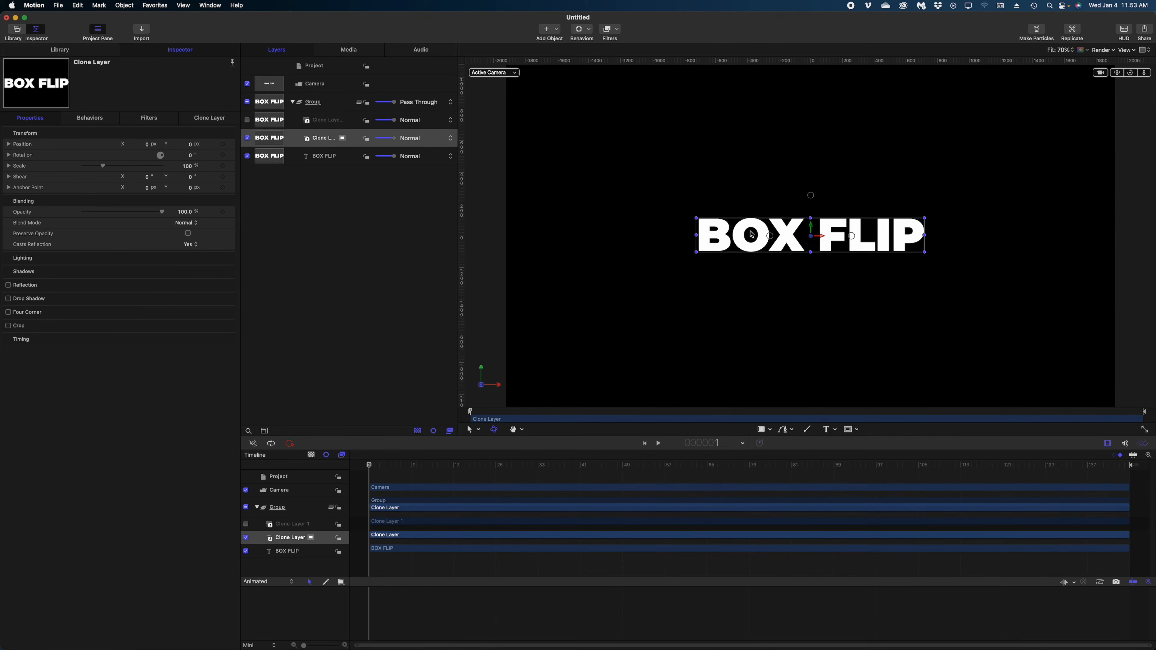
Move the visible clone's anchor point up to the top edge of BOX FLIP
right_click(752, 234)
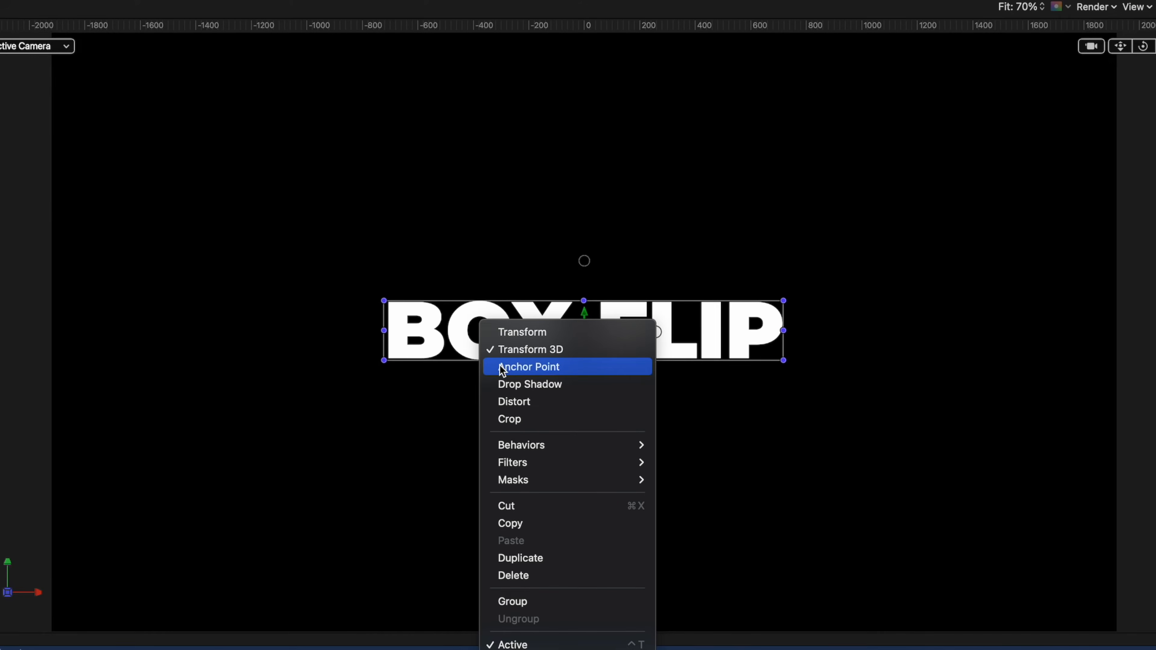
click(502, 368)
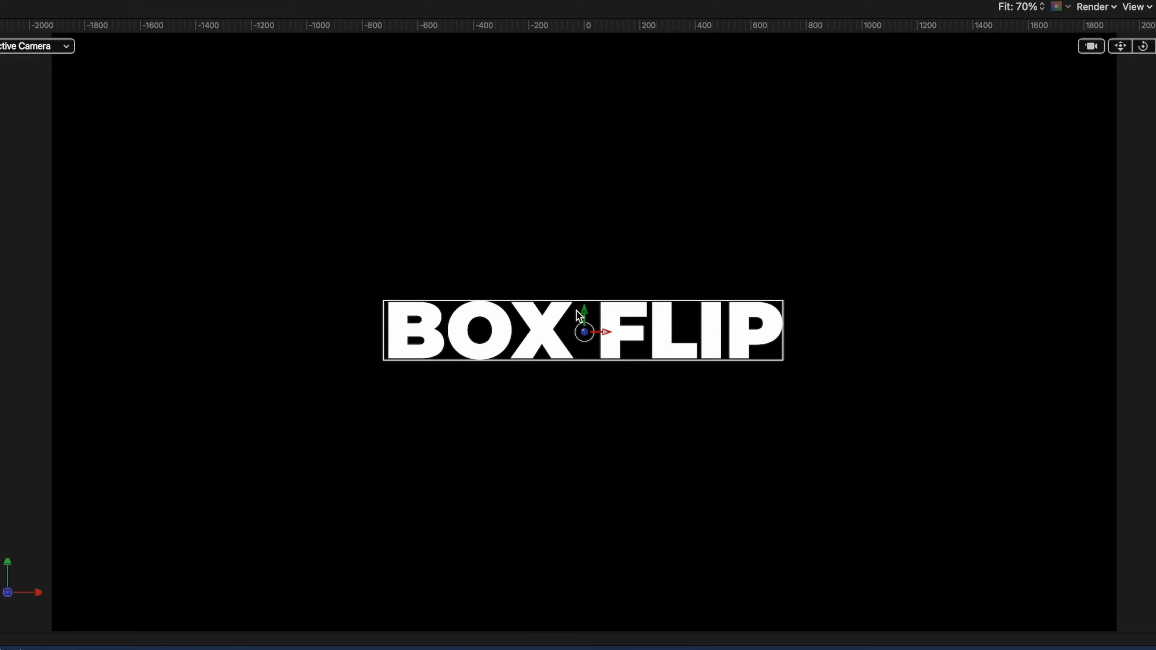
drag(586, 312, 584, 280)
key(super+equal)
key(super+equal)
key(super+equal)
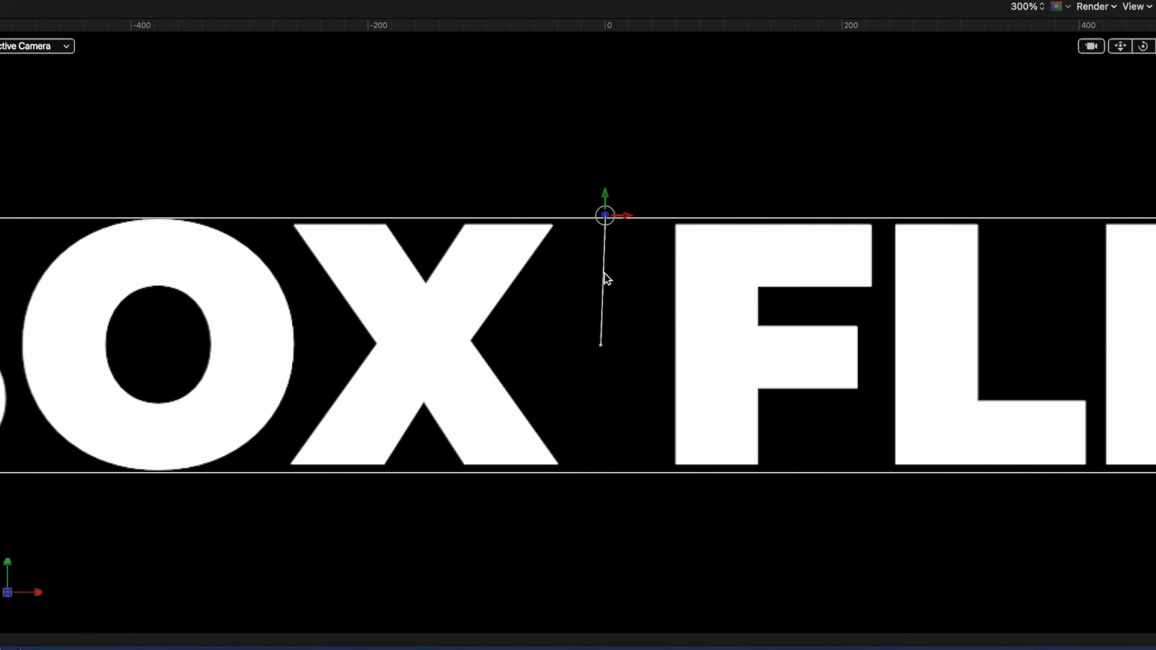
key(shift+z)
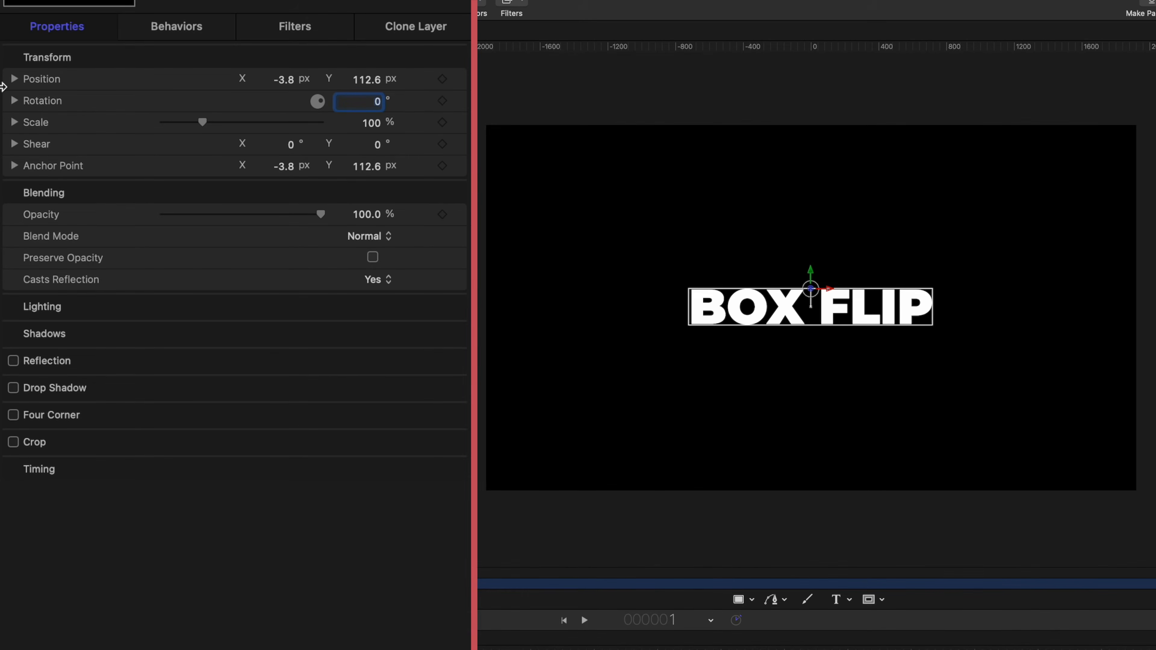
Tilt the clone backward by setting Rotation X to -80°
click(14, 101)
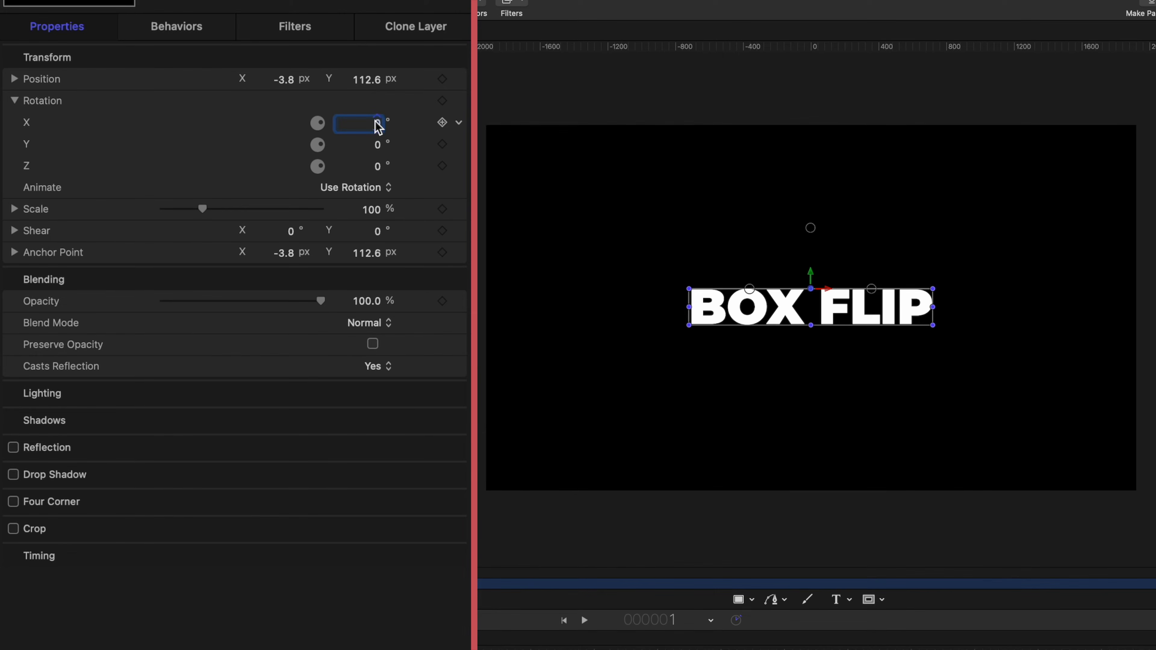
text(-80)
key(Return)
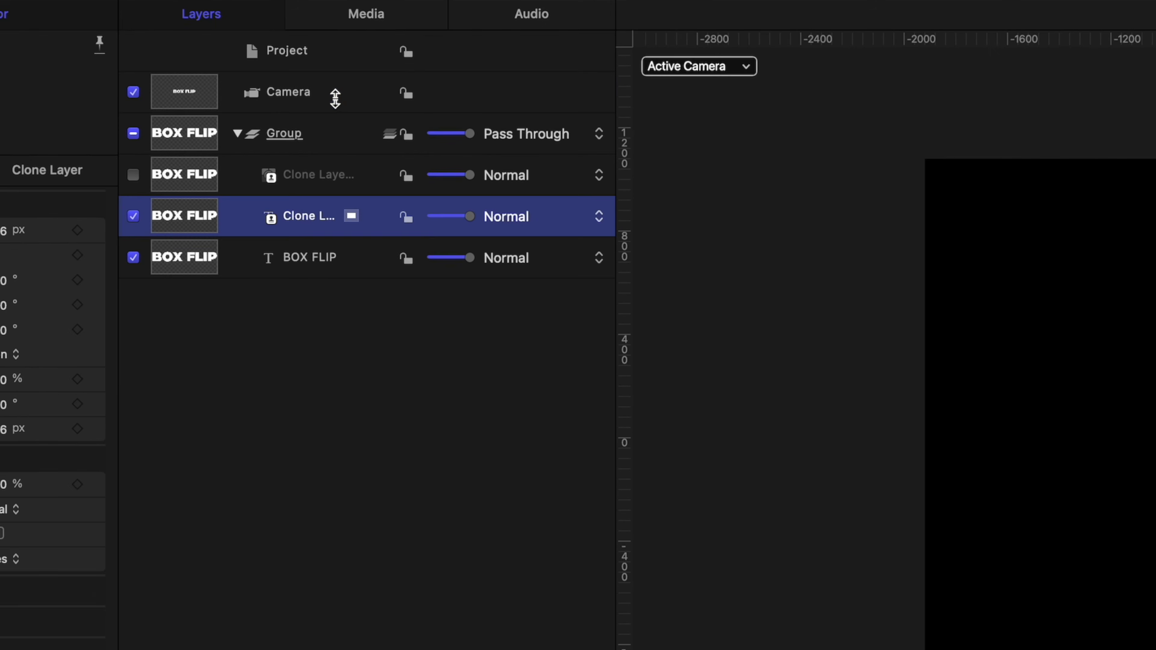
Turn the Camera to about -90° Y for a side view and push the clone to Z -209.46 px
click(332, 95)
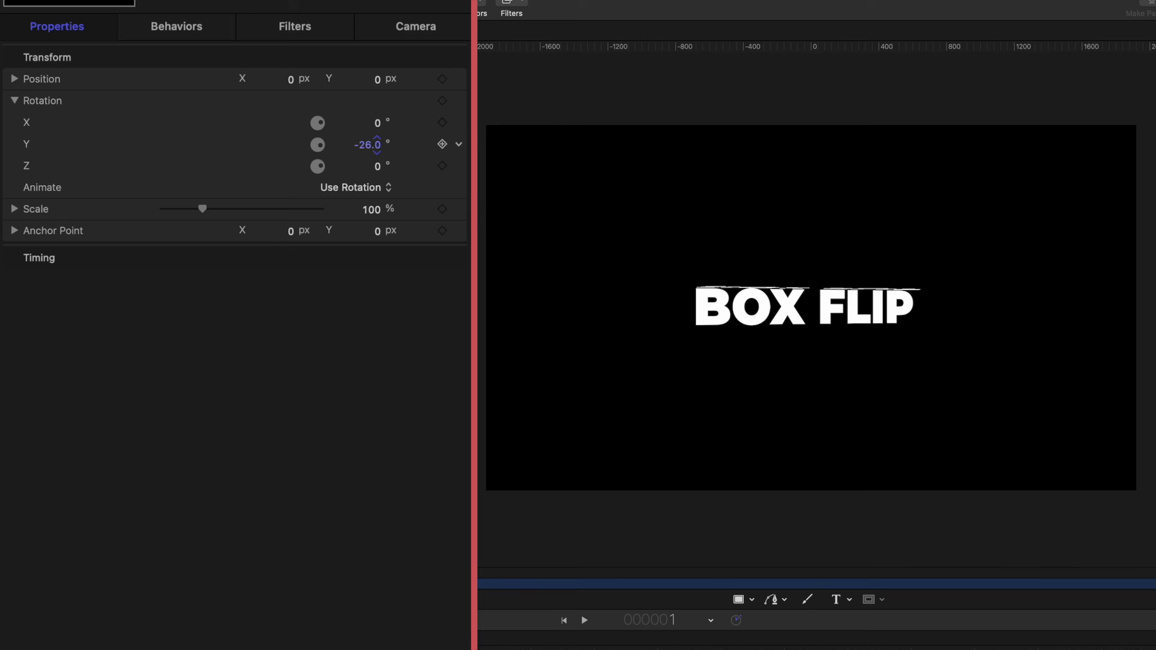
drag(367, 144, 349, 144)
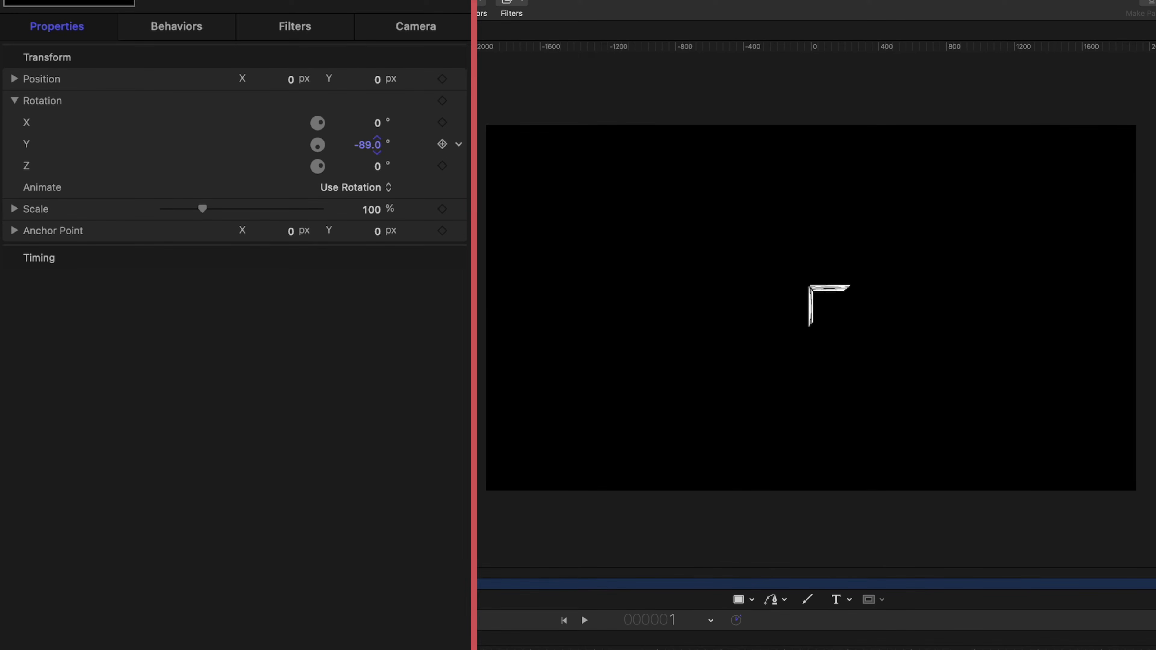
key(Down)
drag(368, 144, 372, 144)
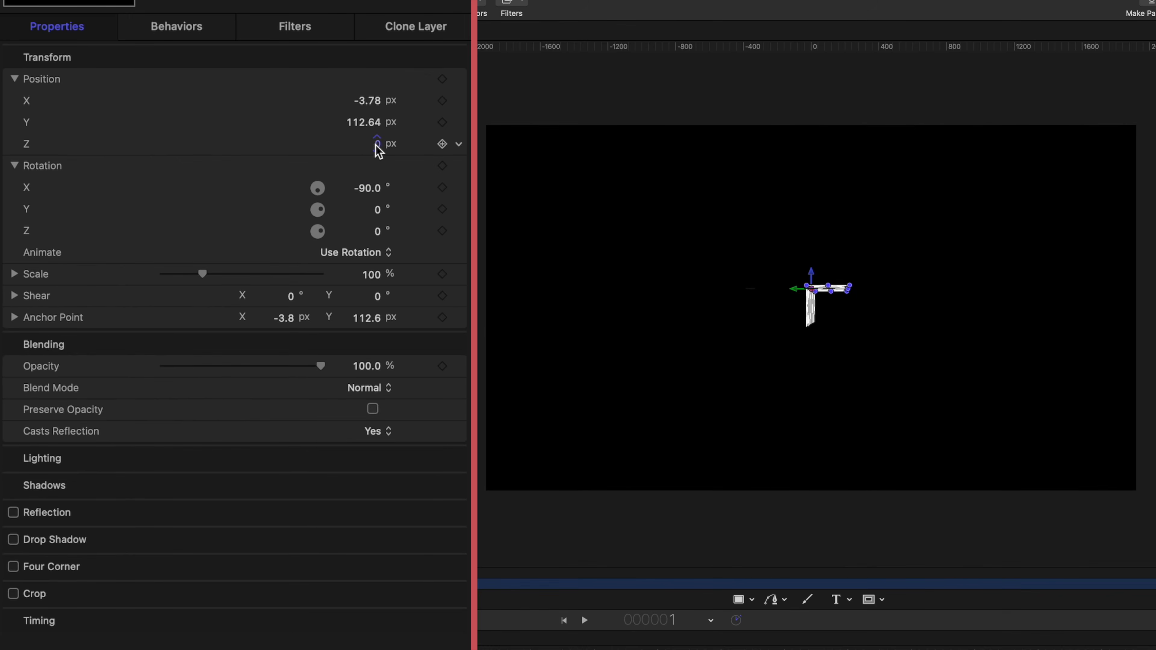
drag(378, 150, 283, 150)
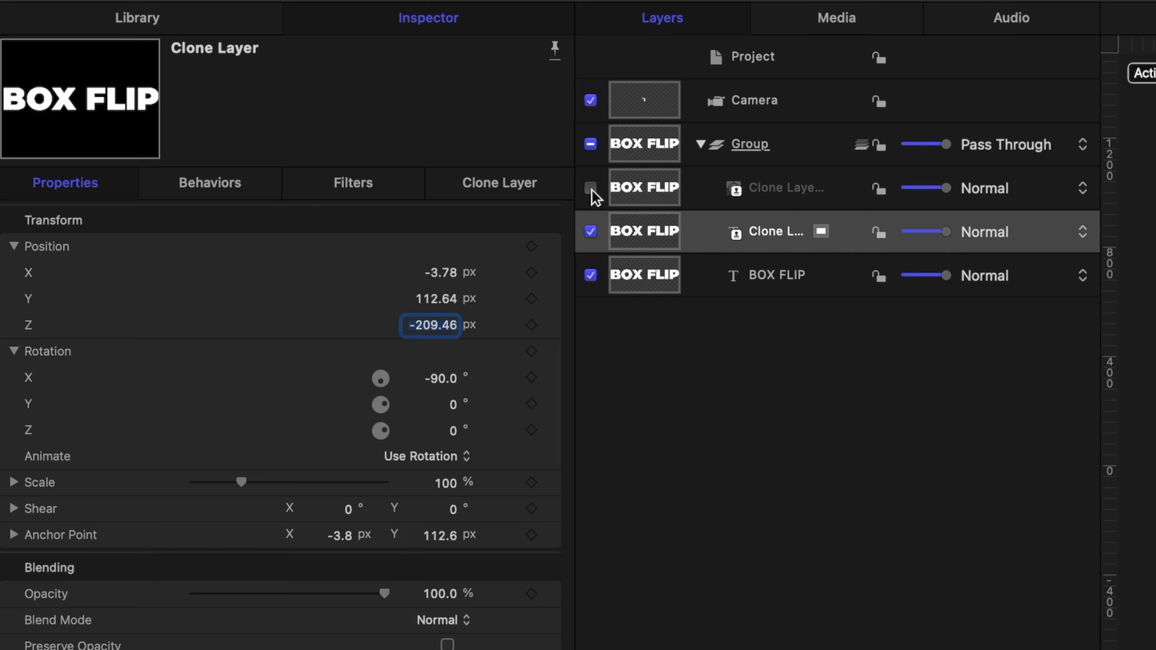
Turn Clone Layer 1 back on and reset the camera's Rotation Y to 0°
click(246, 120)
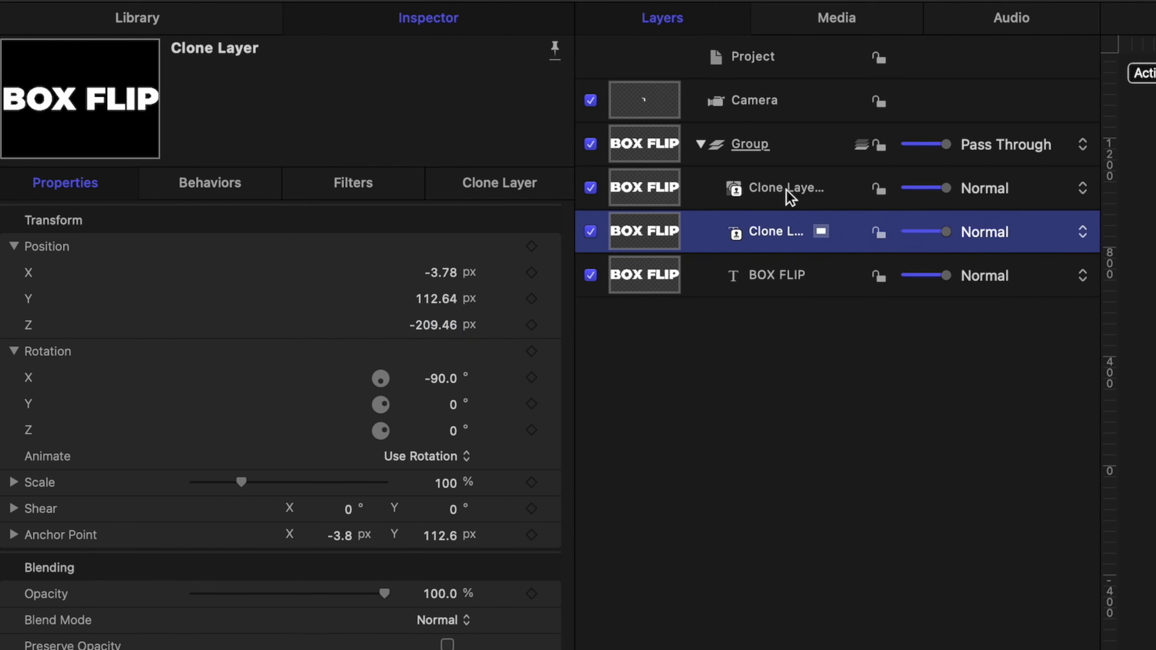
click(328, 123)
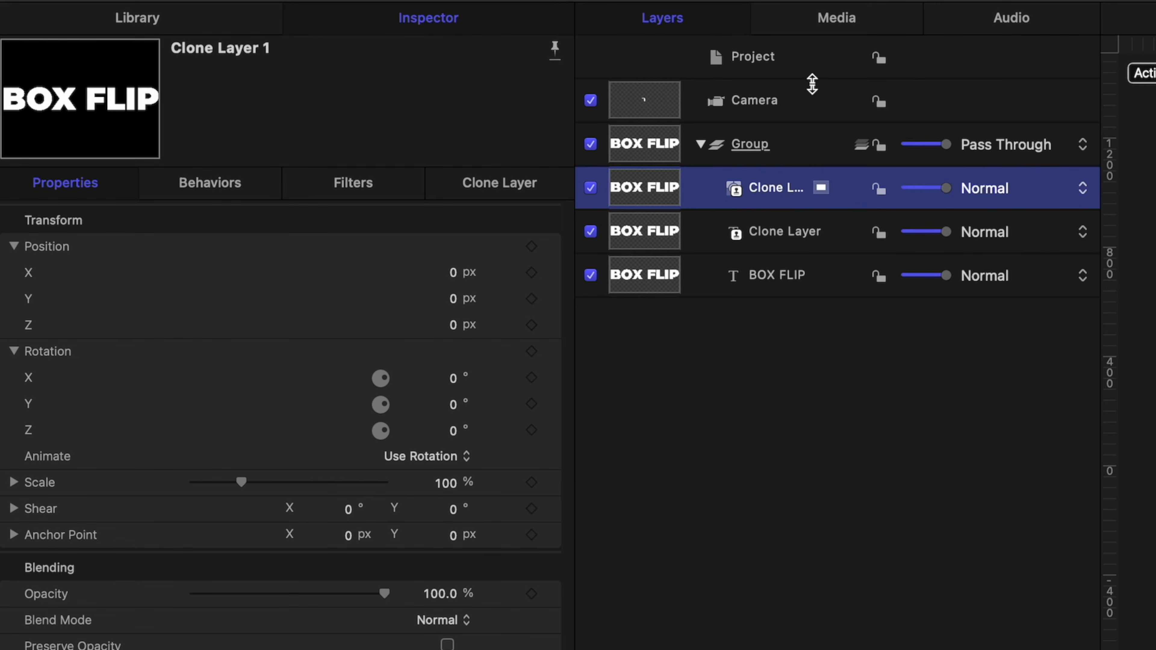
click(808, 92)
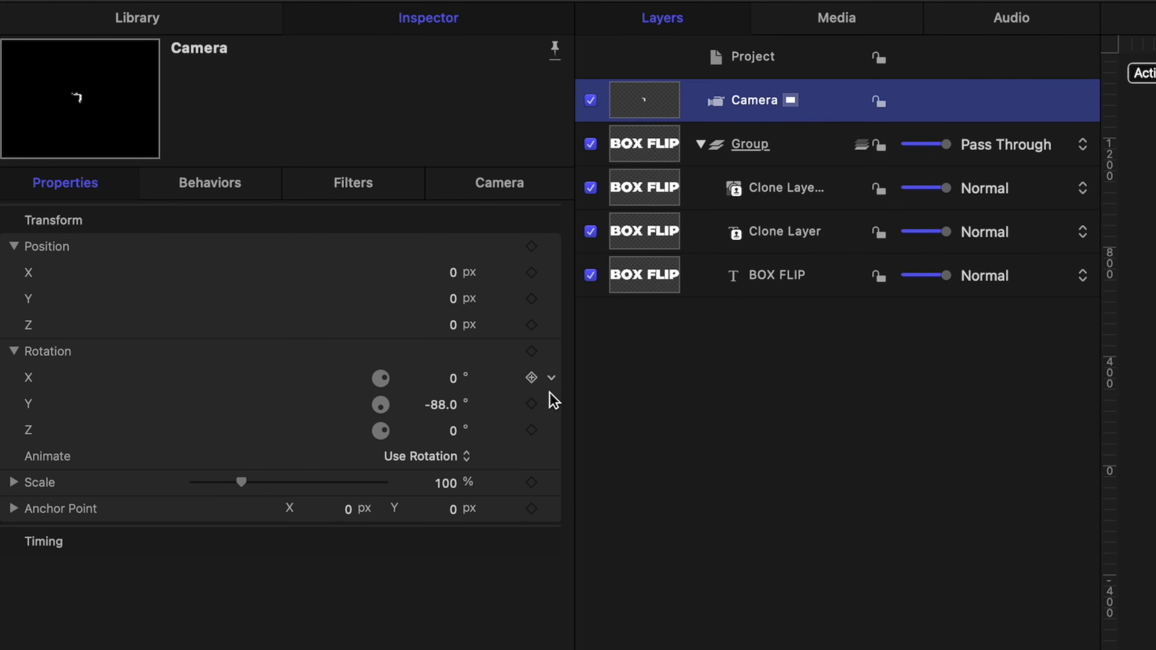
click(548, 404)
click(594, 417)
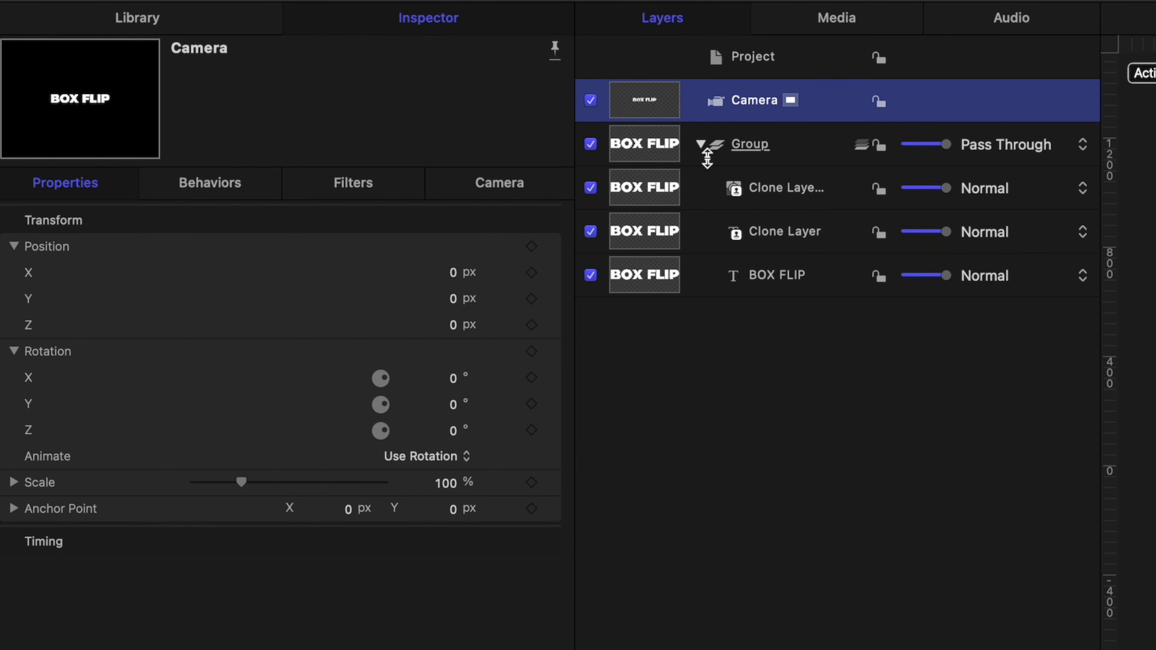
Move Clone Layer 1's anchor to its top edge and set its Rotation X to 90°
click(777, 190)
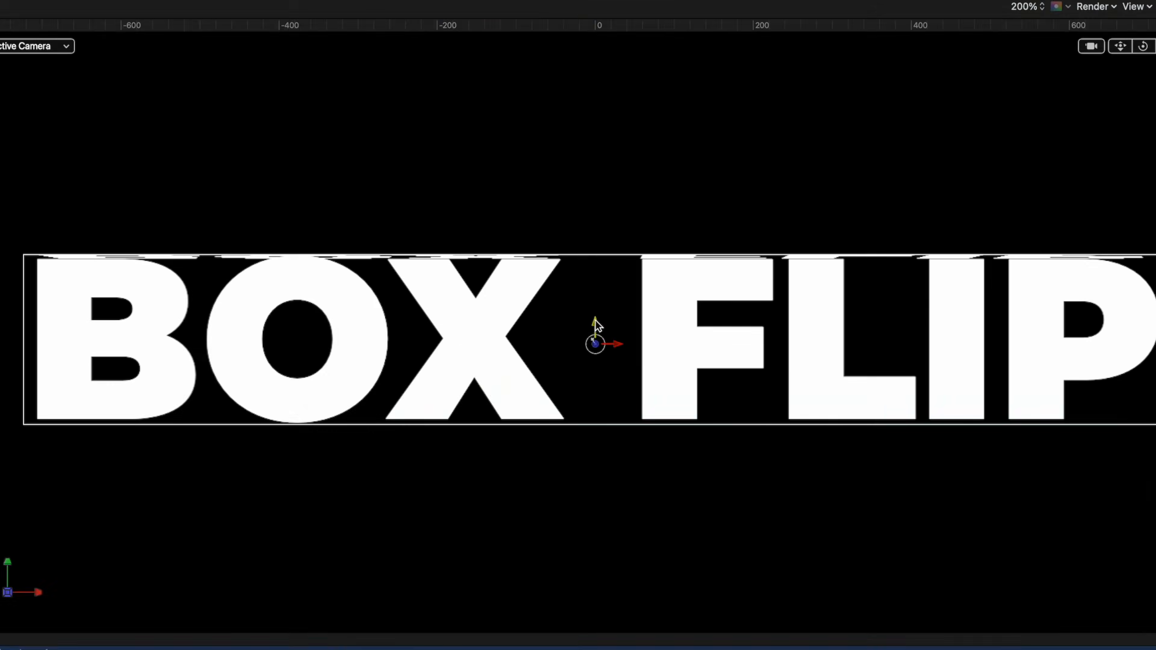
drag(817, 230, 812, 181)
drag(586, 237, 612, 257)
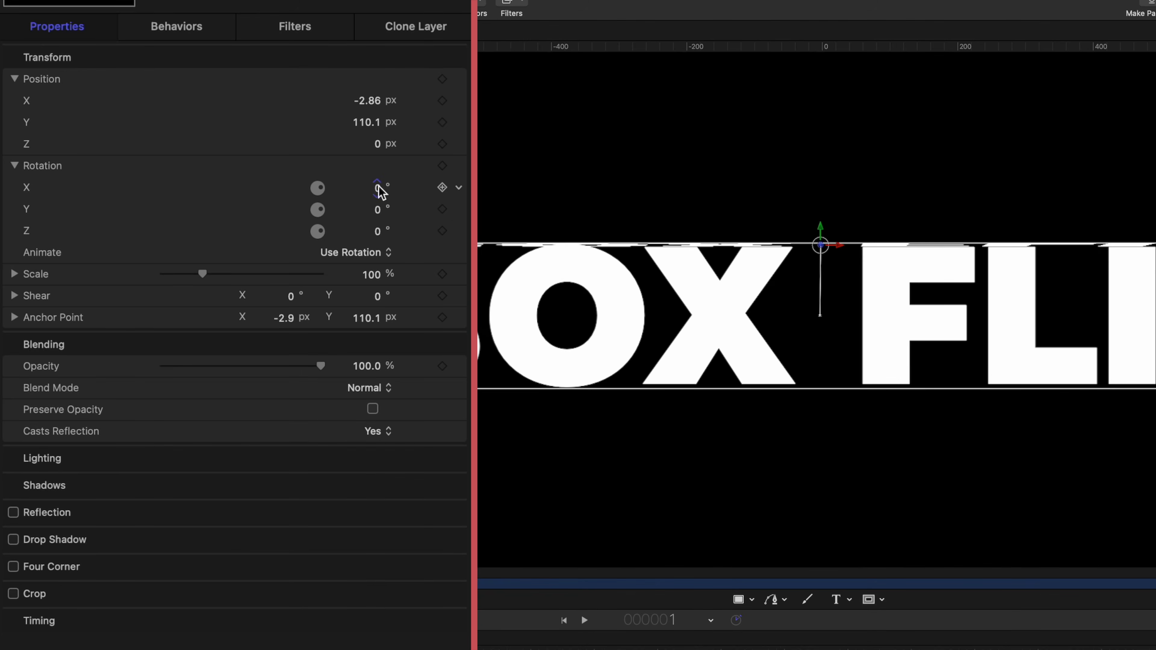
drag(379, 188, 376, 187)
click(377, 188)
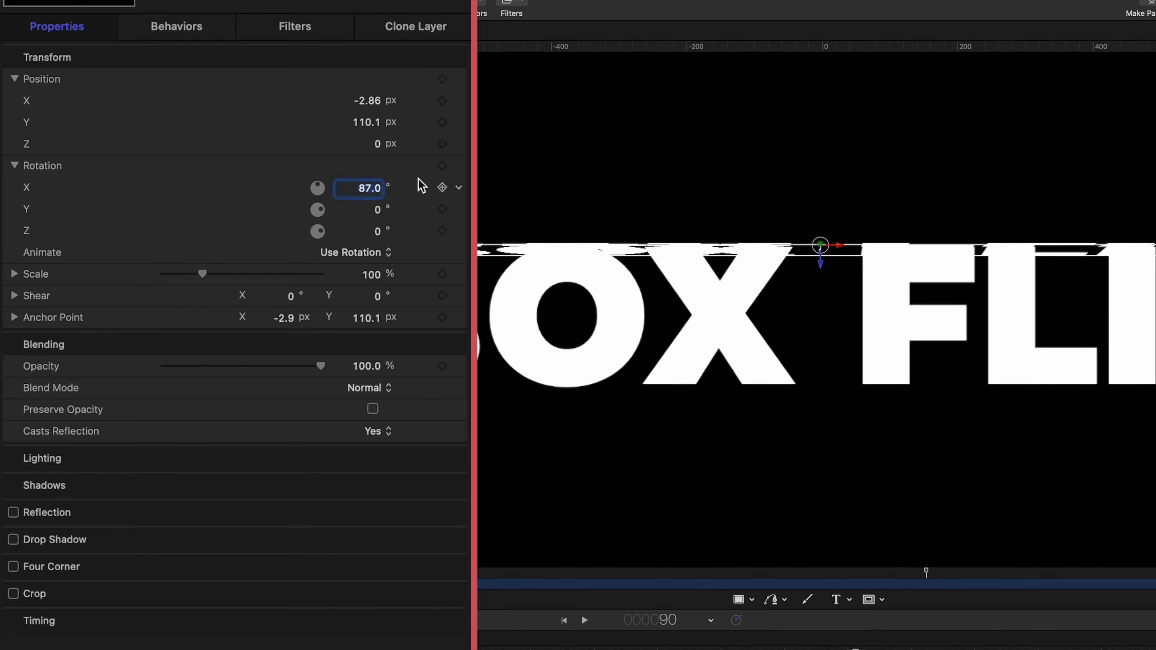
text(90)
key(Return)
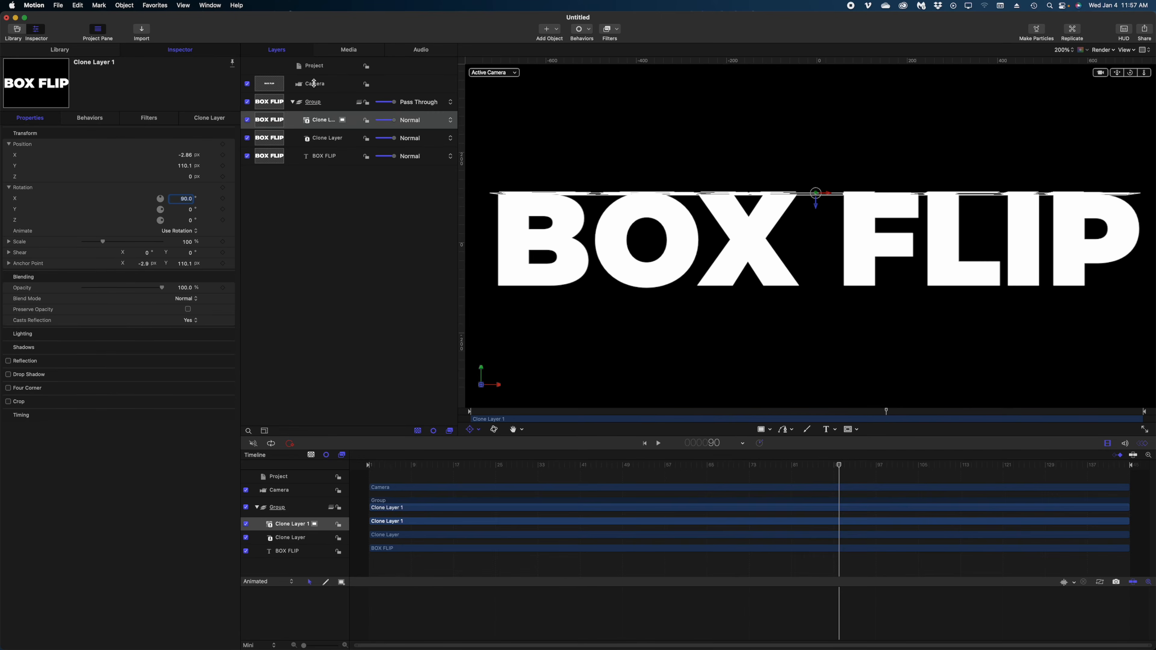
Swing the camera to a negative Y rotation and drop Clone Layer 1 to Position Y -93.24 px
click(313, 83)
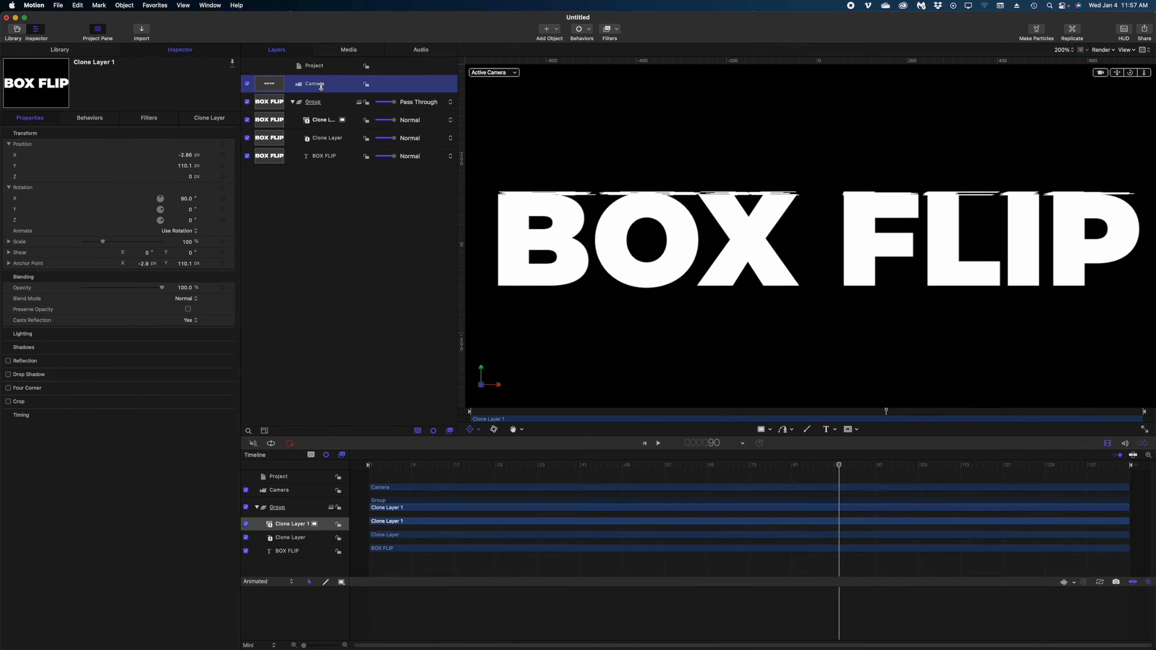
drag(191, 211, 185, 210)
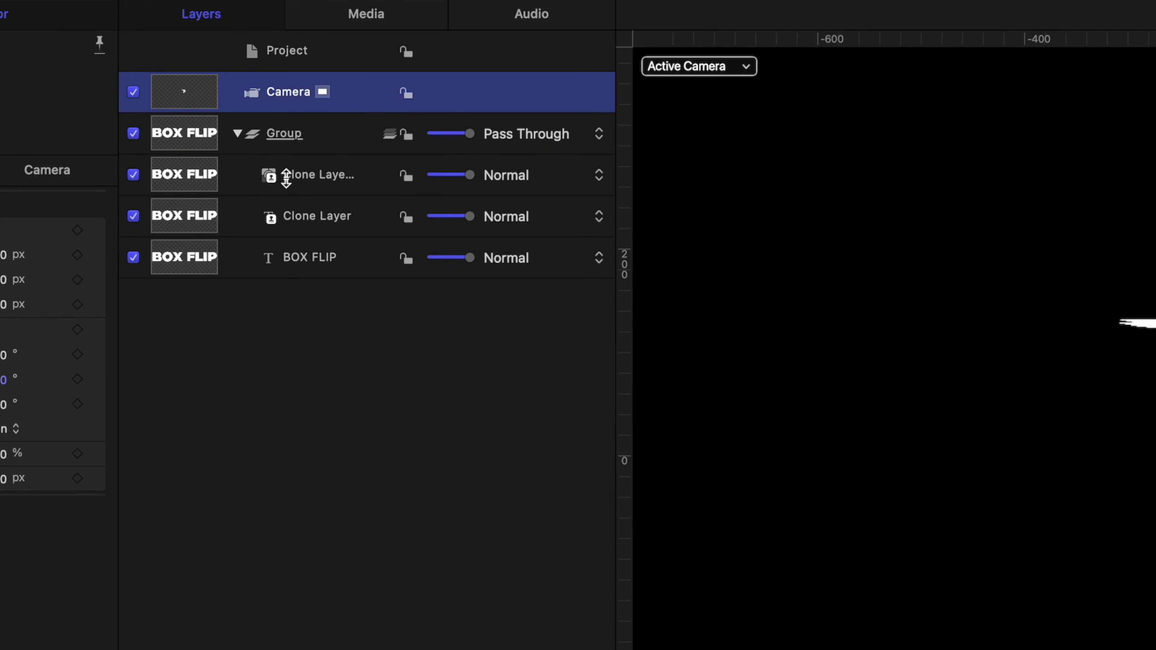
click(282, 174)
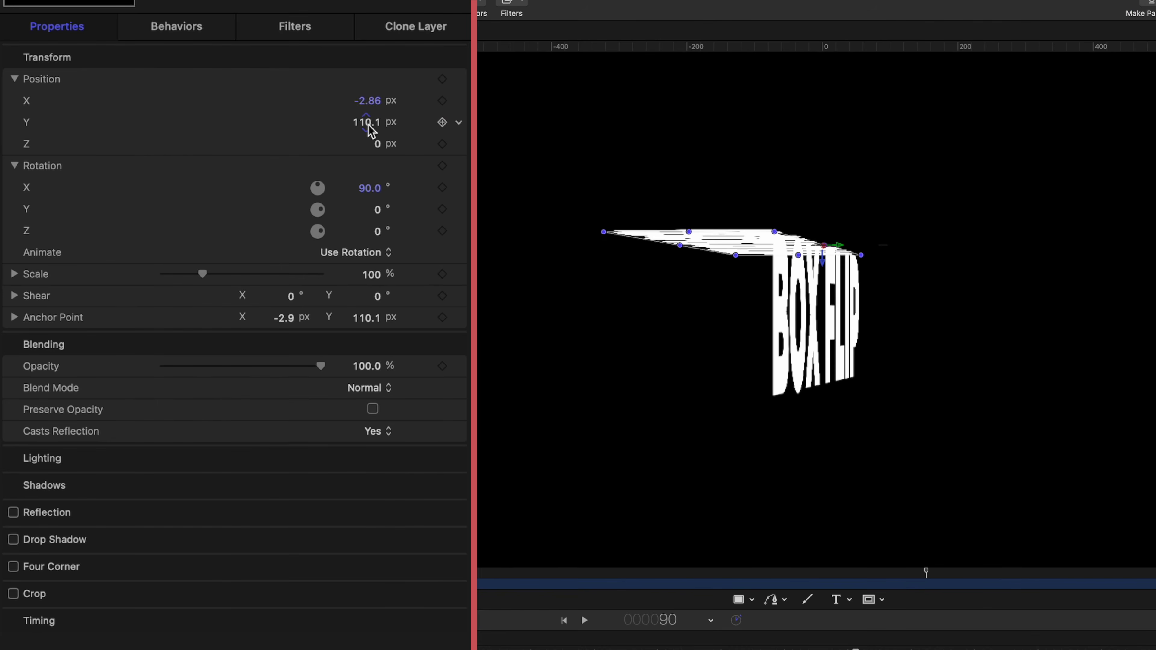
drag(187, 165, 186, 166)
drag(365, 122, 368, 121)
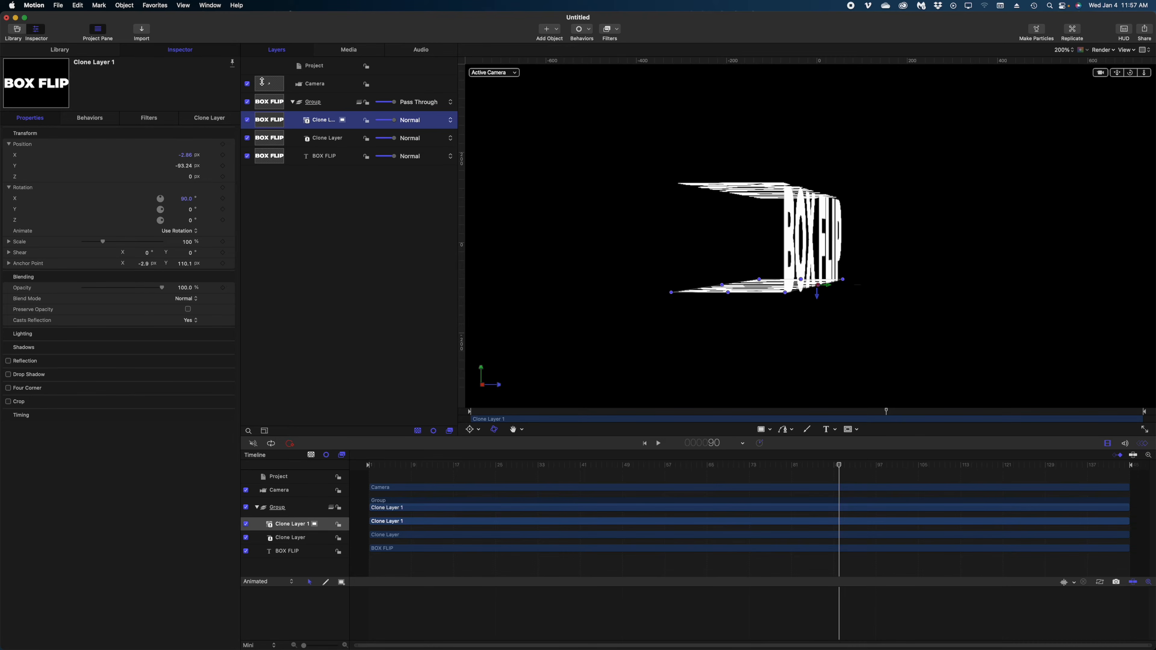
click(330, 83)
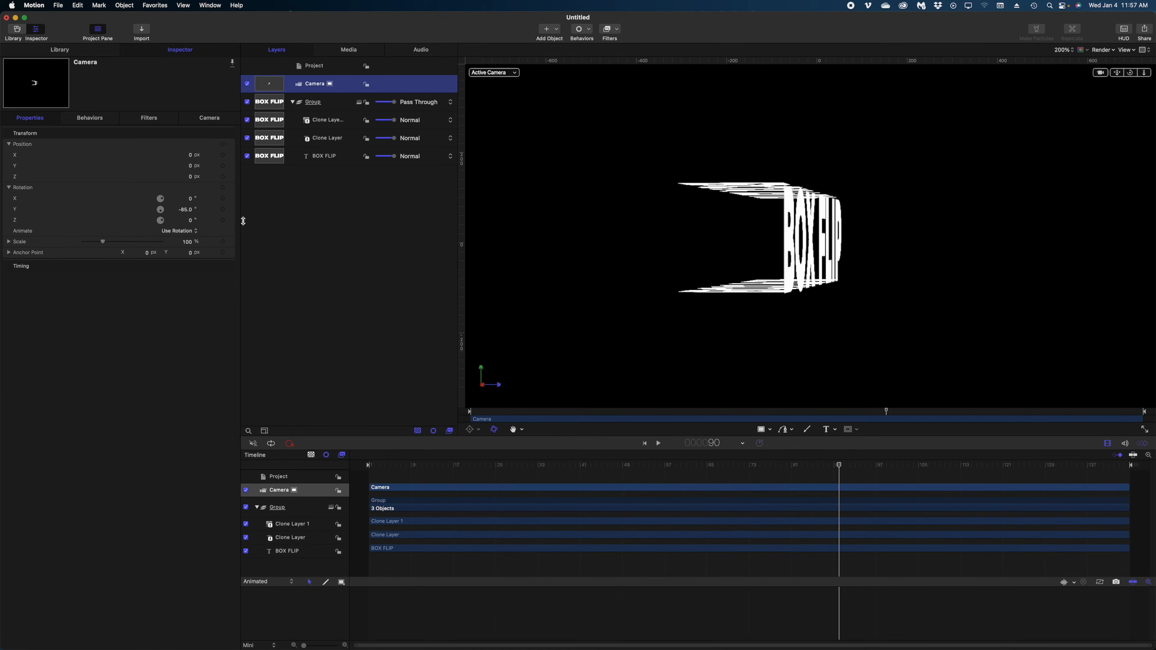
Reset the camera's Rotation Y parameter so all its rotations return to 0°
click(232, 211)
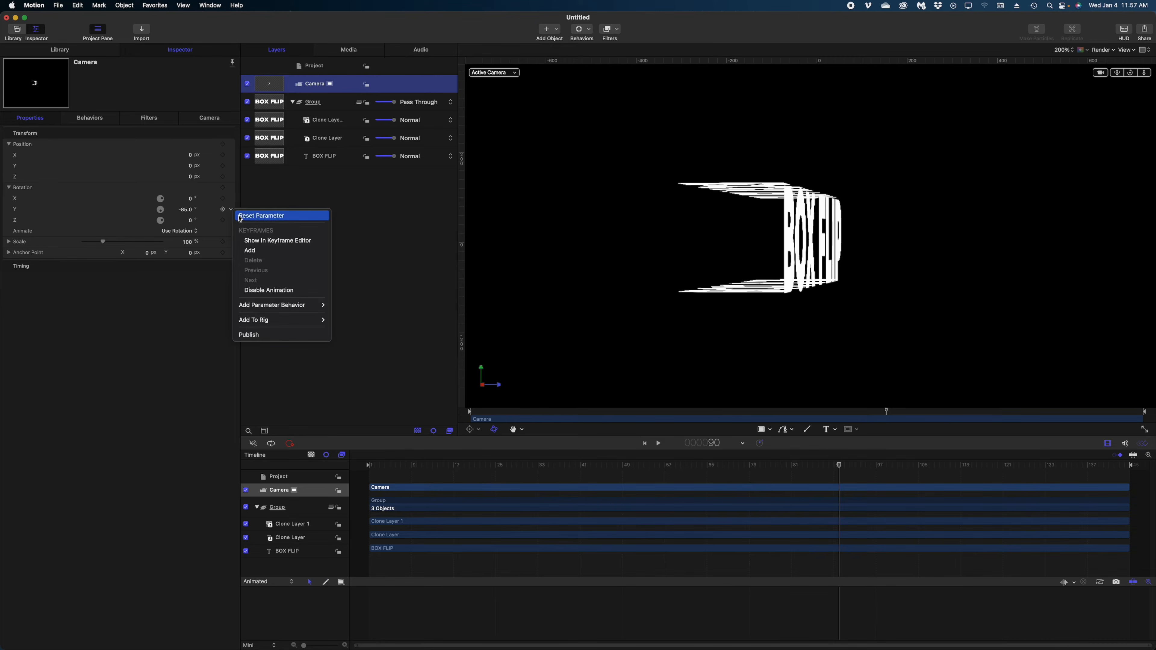
click(255, 216)
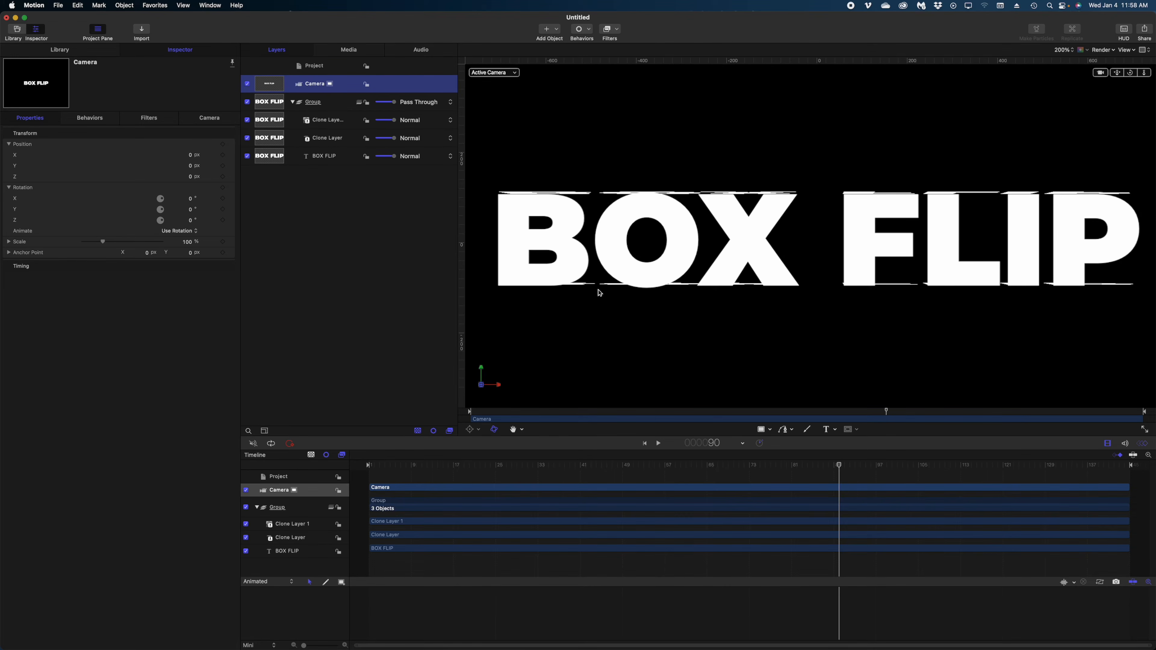
click(317, 141)
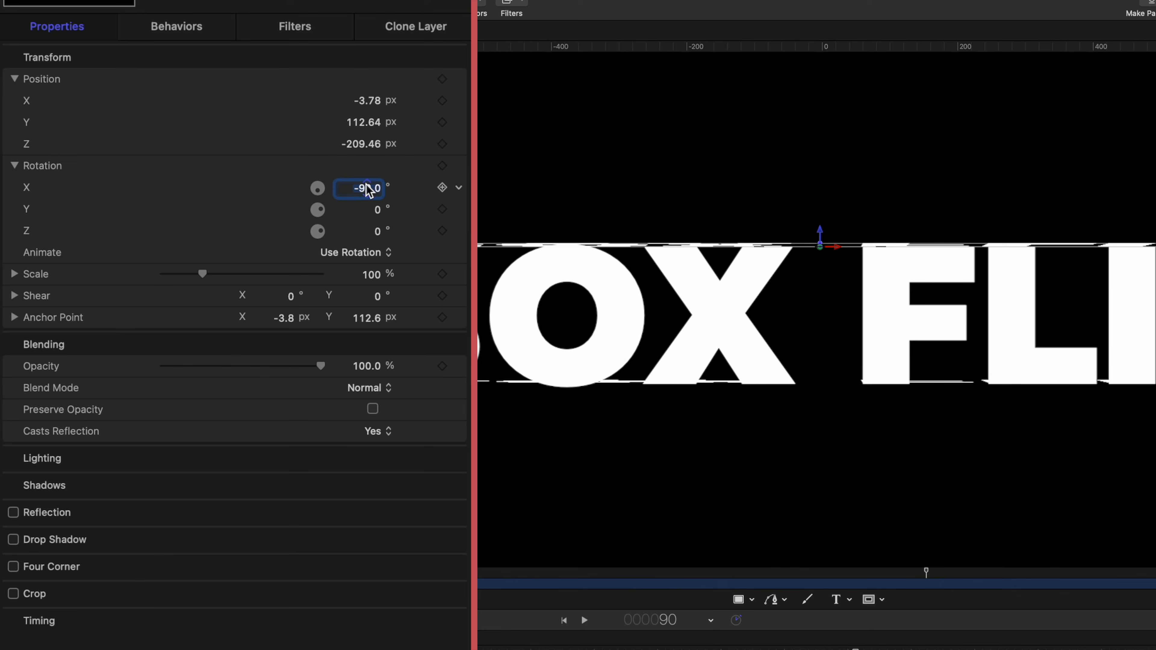
Set the lower clone's Rotation X to -89.7°
key(BackSpace)
text(-89)
key(Return)
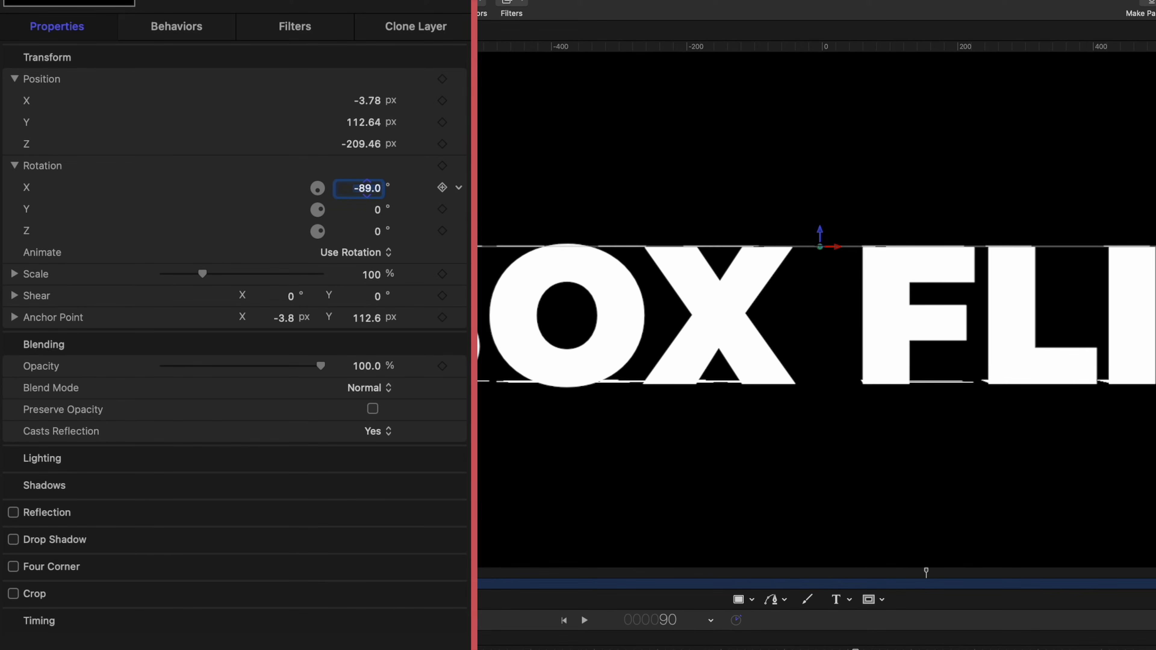
click(374, 189)
text(-8837)
key(Return)
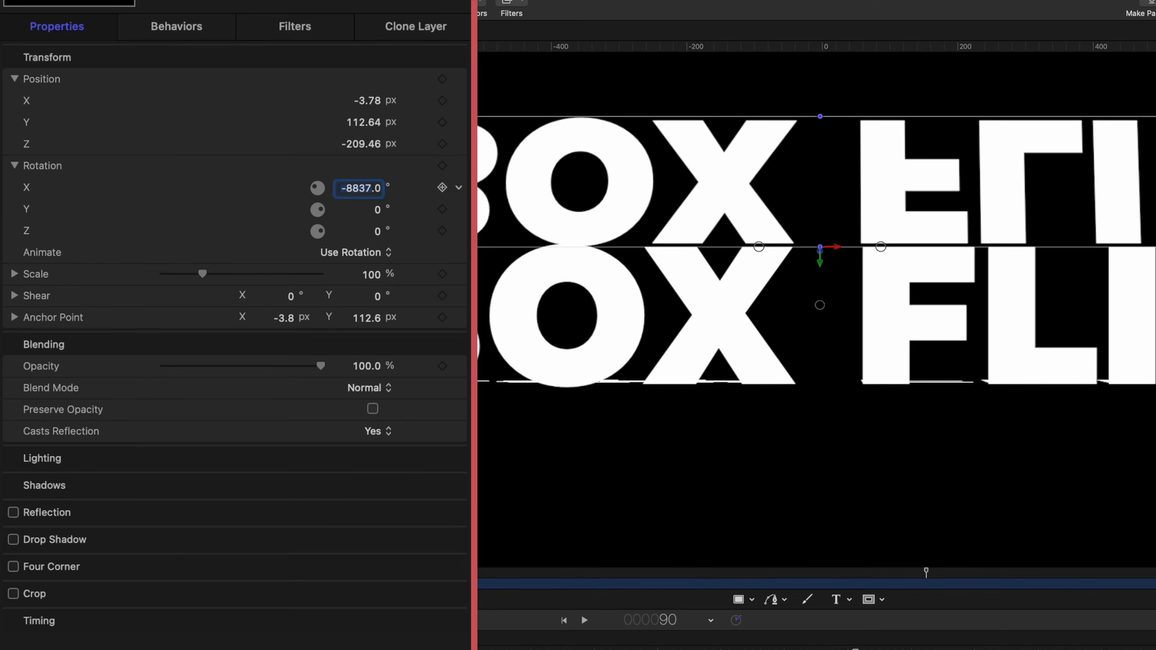
key(super+z)
text(-89.7)
key(Return)
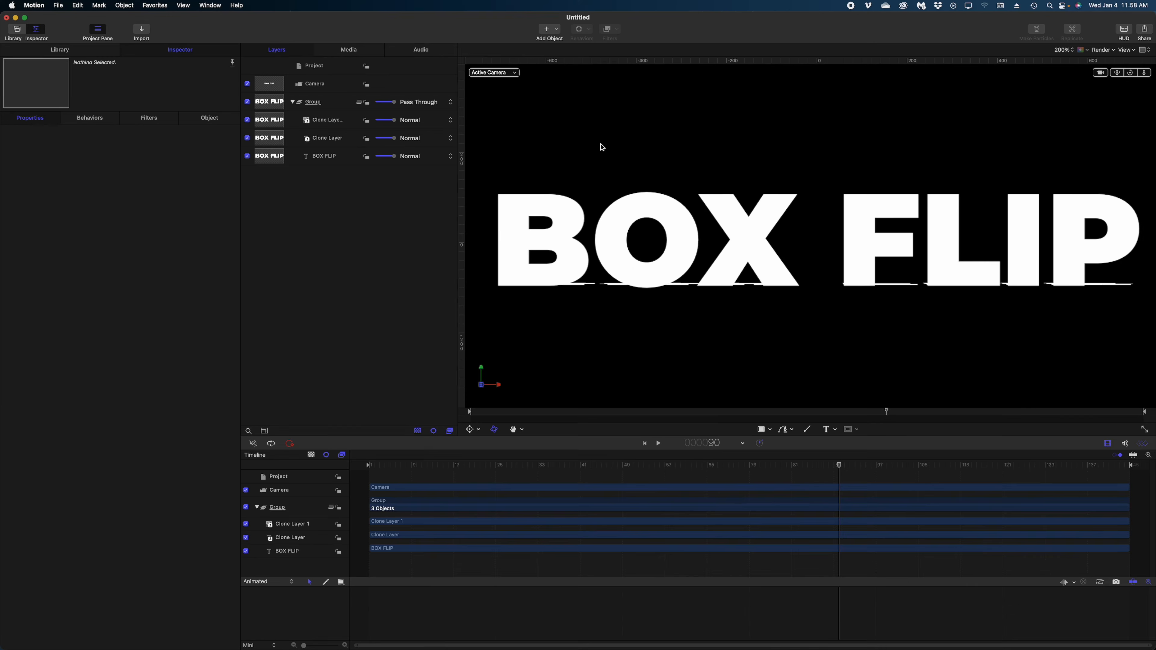
Set Clone Layer 1's Rotation X to -91.2°, then deselect all layers
click(306, 143)
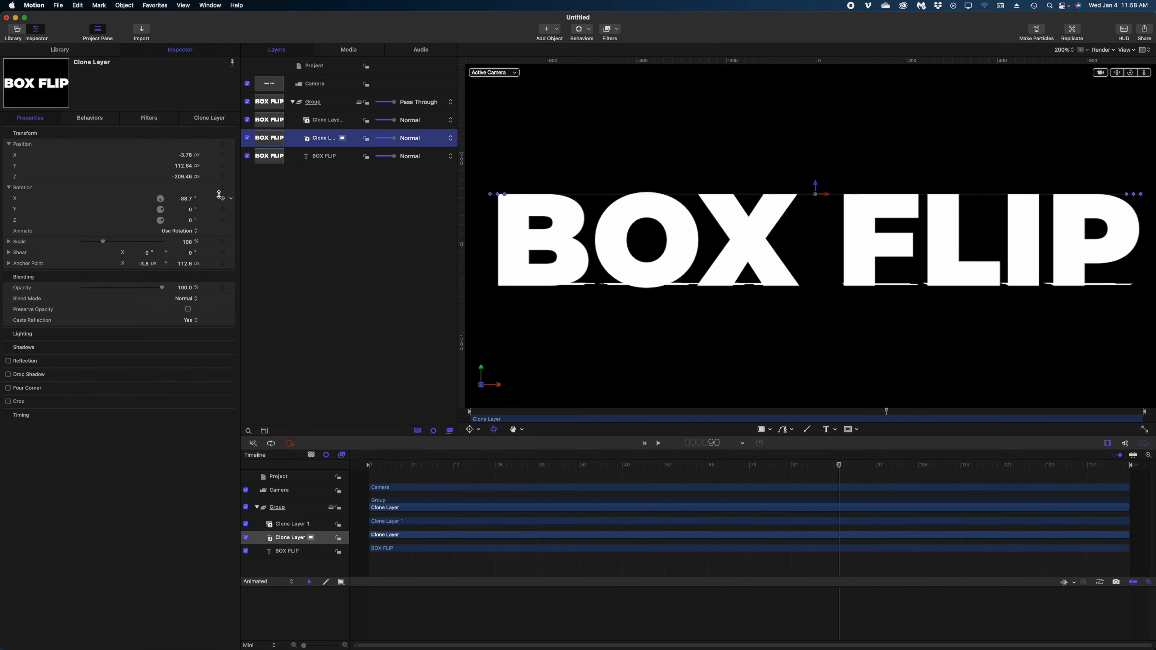
click(338, 119)
click(188, 199)
text(-9)
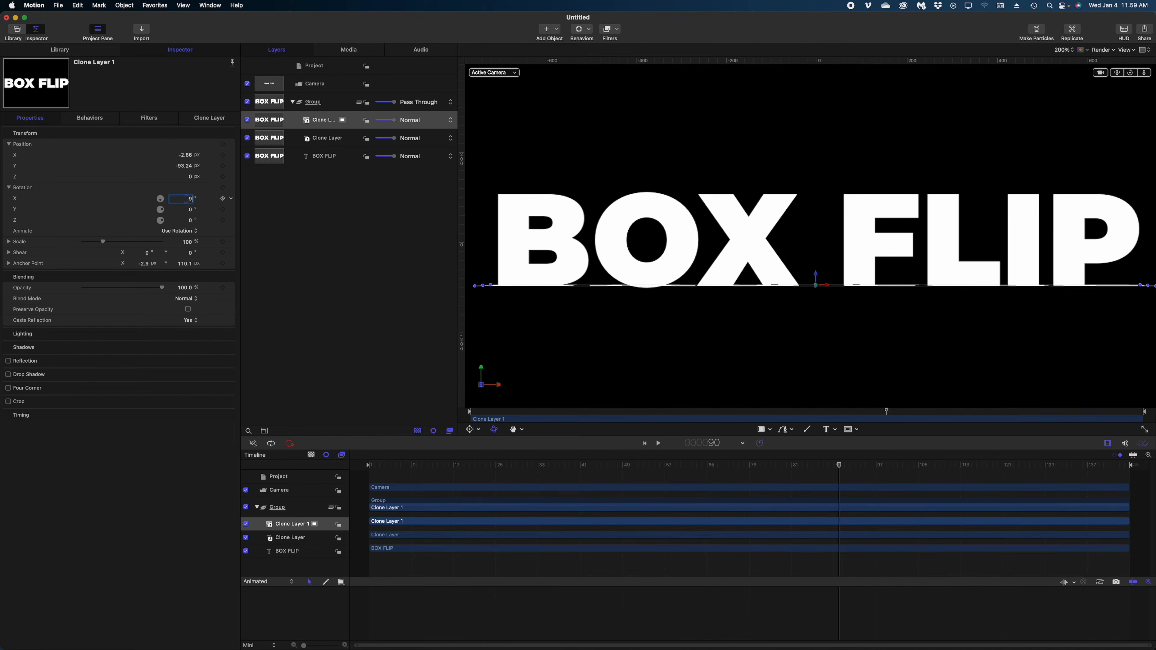
key(Return)
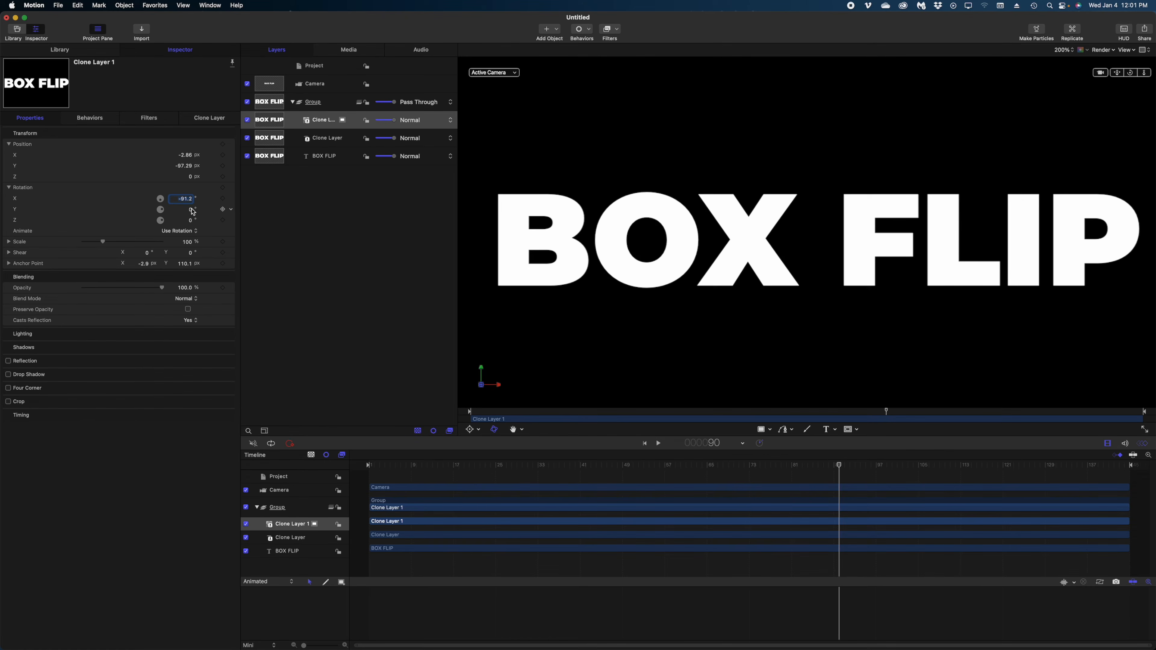
click(292, 222)
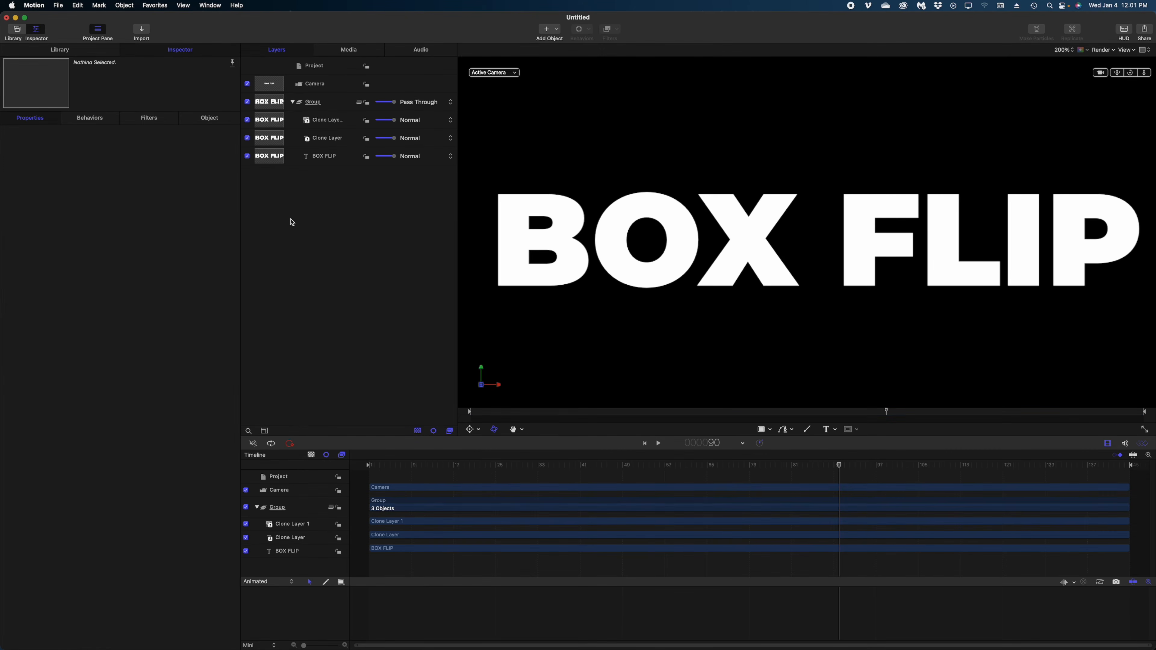
Zoom the canvas out to 50% and review the BOX FLIP title at frames 42 and 24
key(alt+z)
key(super+minus)
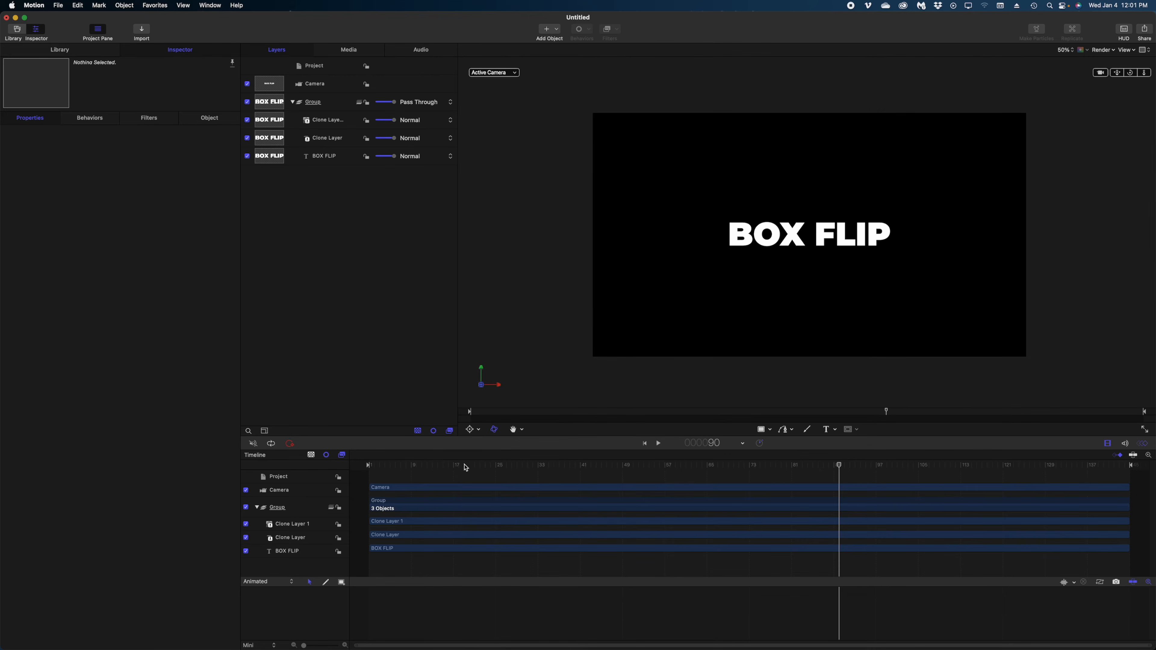
drag(466, 467, 588, 496)
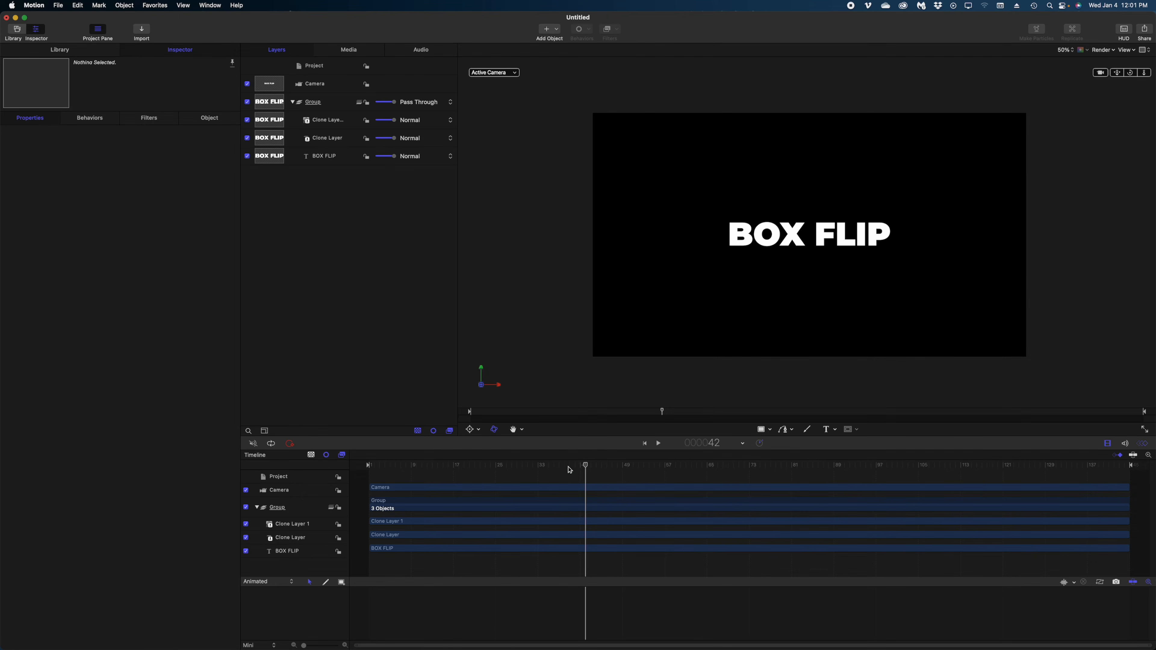
drag(570, 469, 485, 398)
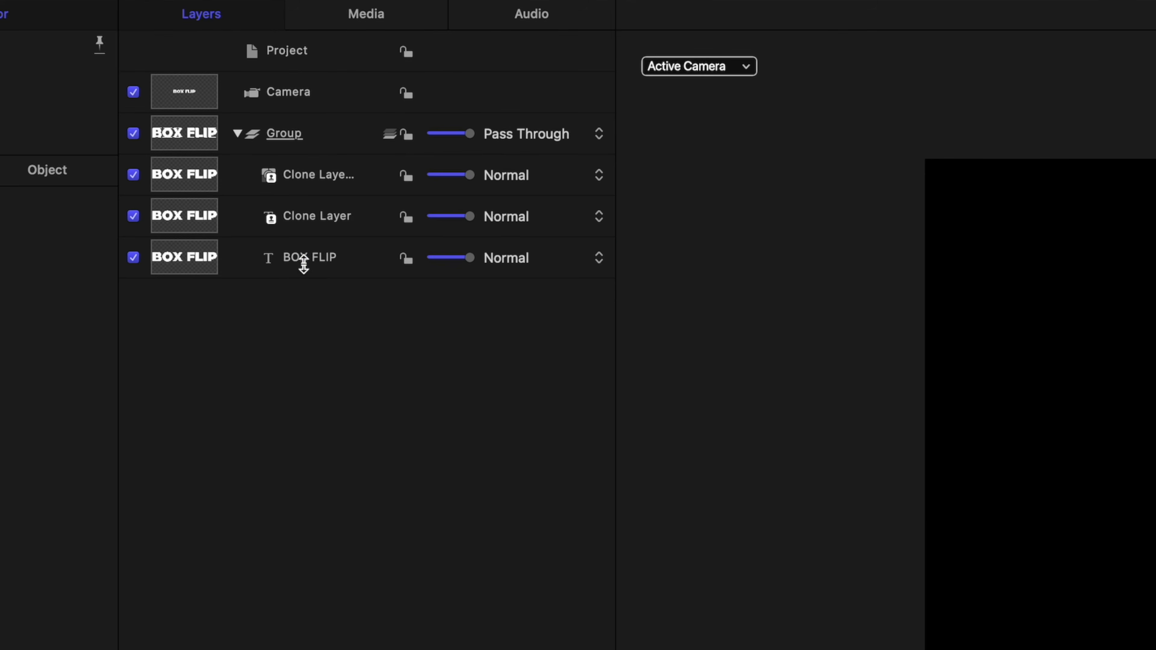
click(318, 157)
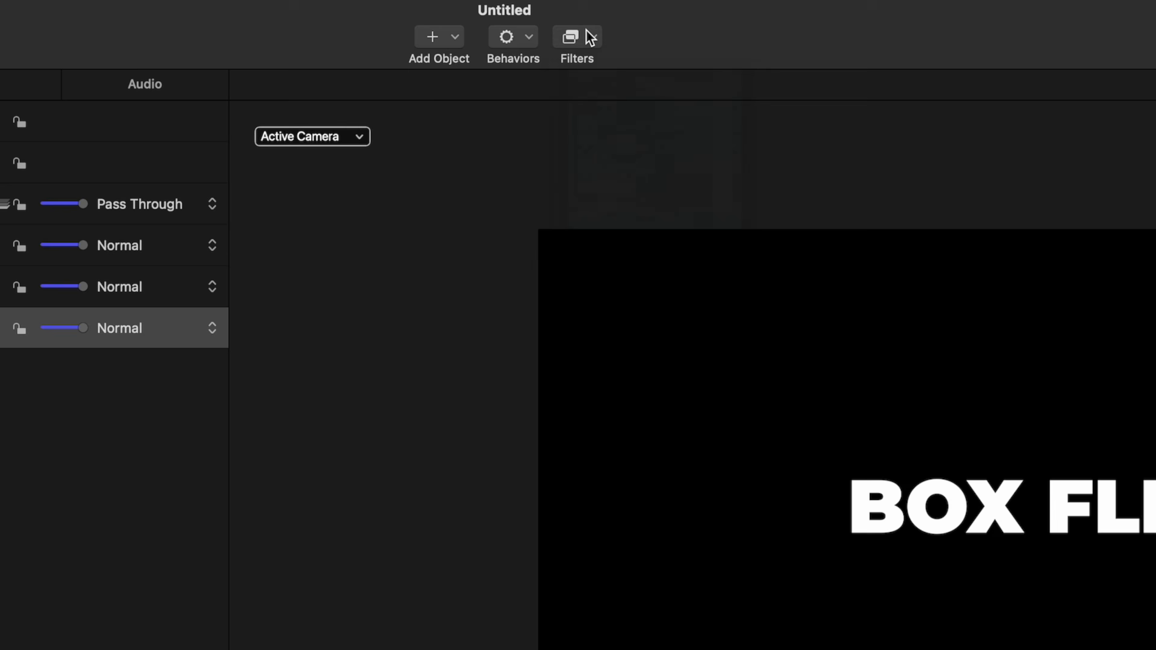
Add a Black Hole distortion filter to BOX FLIP with Center X at -375
click(590, 37)
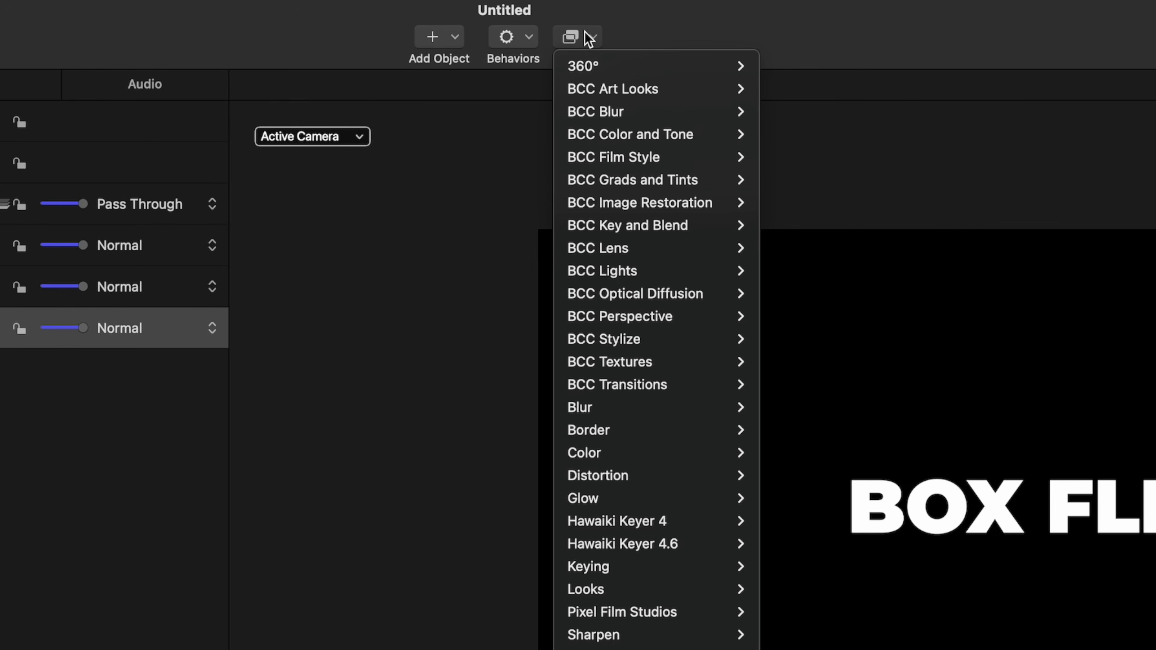
mouse_move(654, 488)
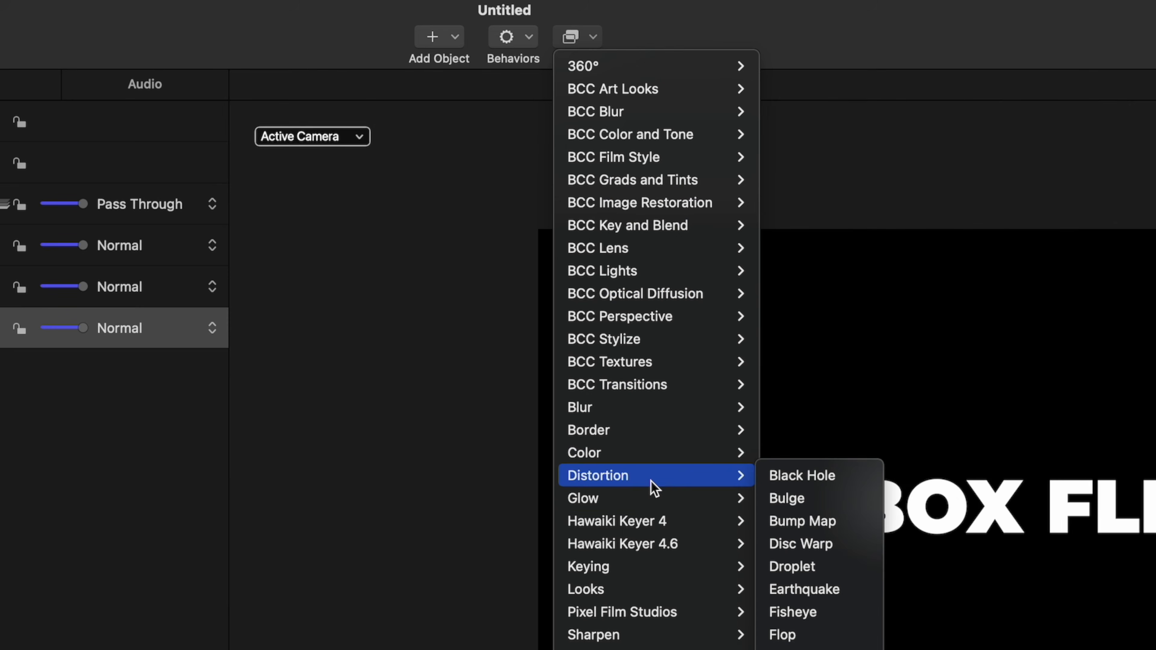
click(776, 481)
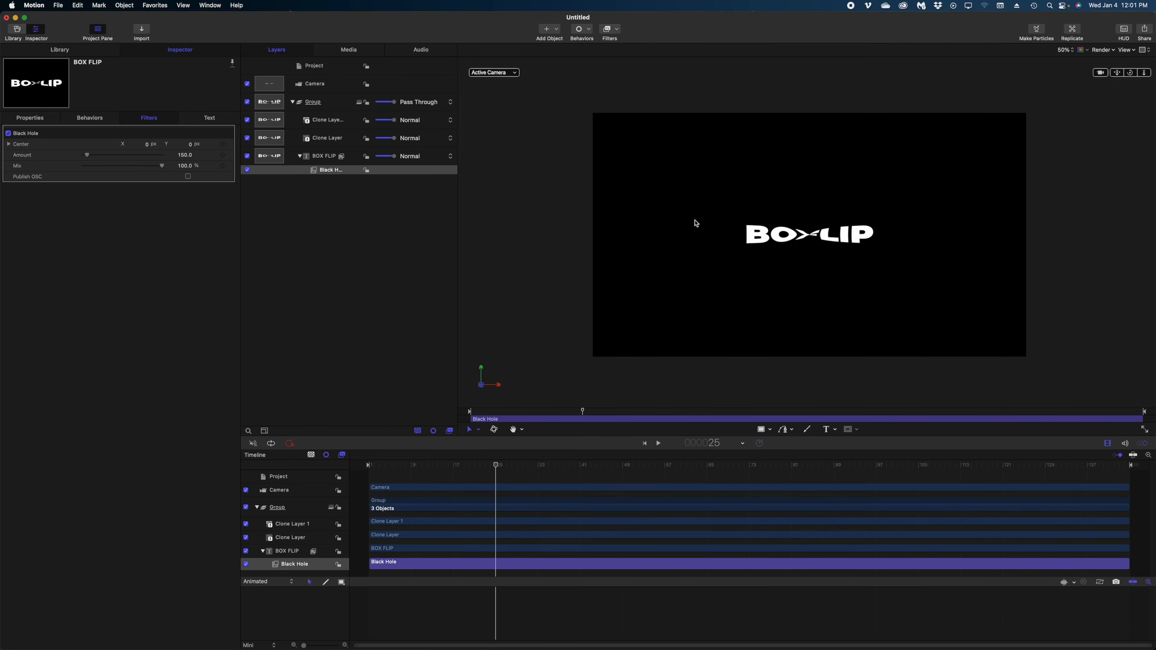
drag(499, 471, 370, 489)
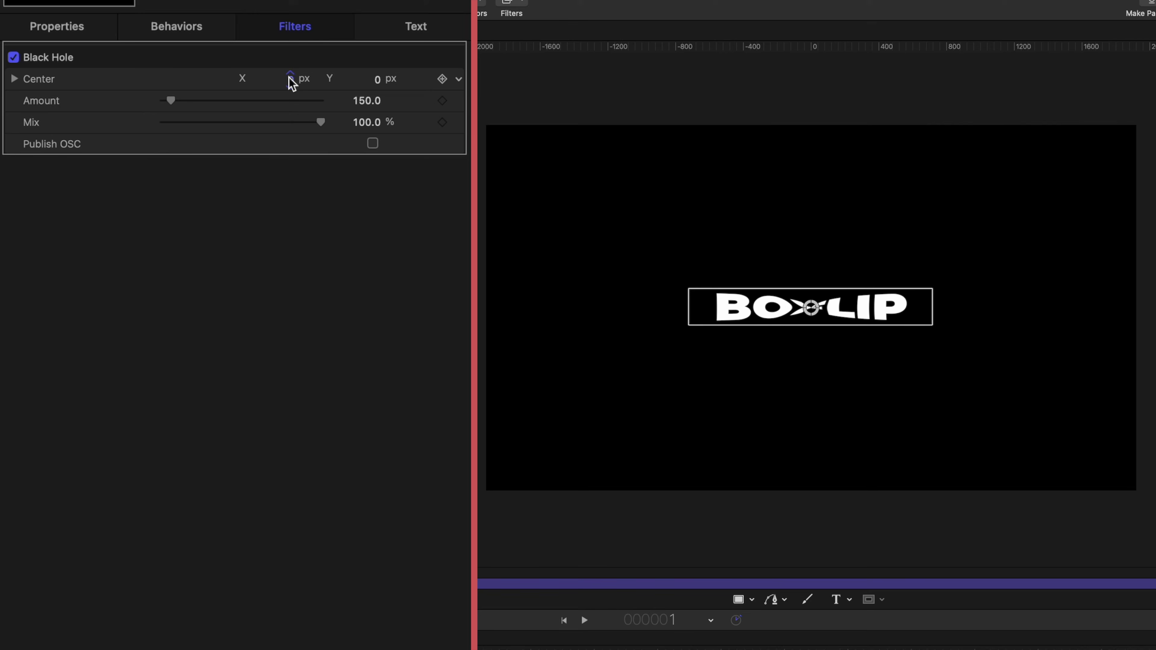
drag(147, 144, 146, 144)
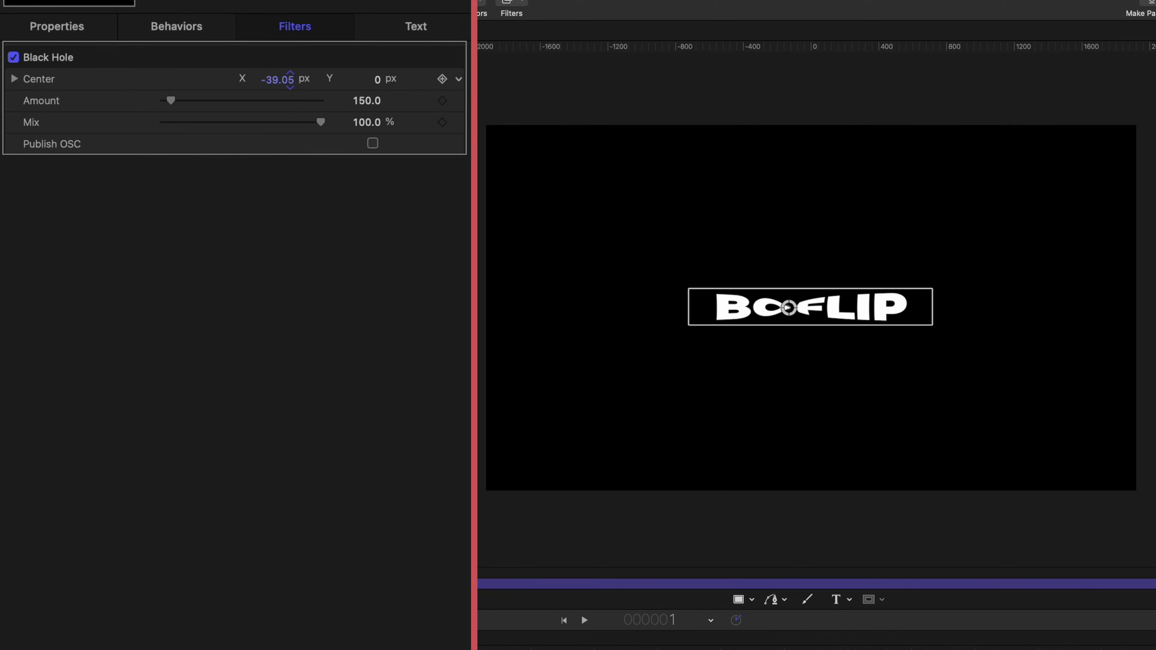
drag(277, 79, 253, 80)
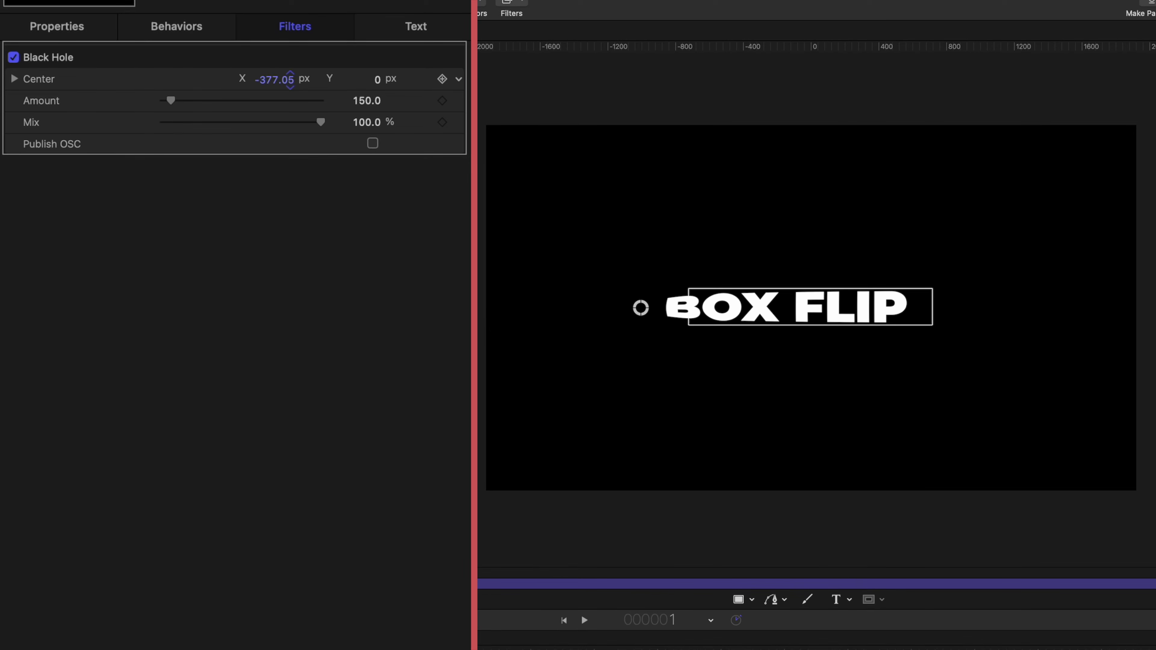
click(273, 79)
text(-375)
key(Return)
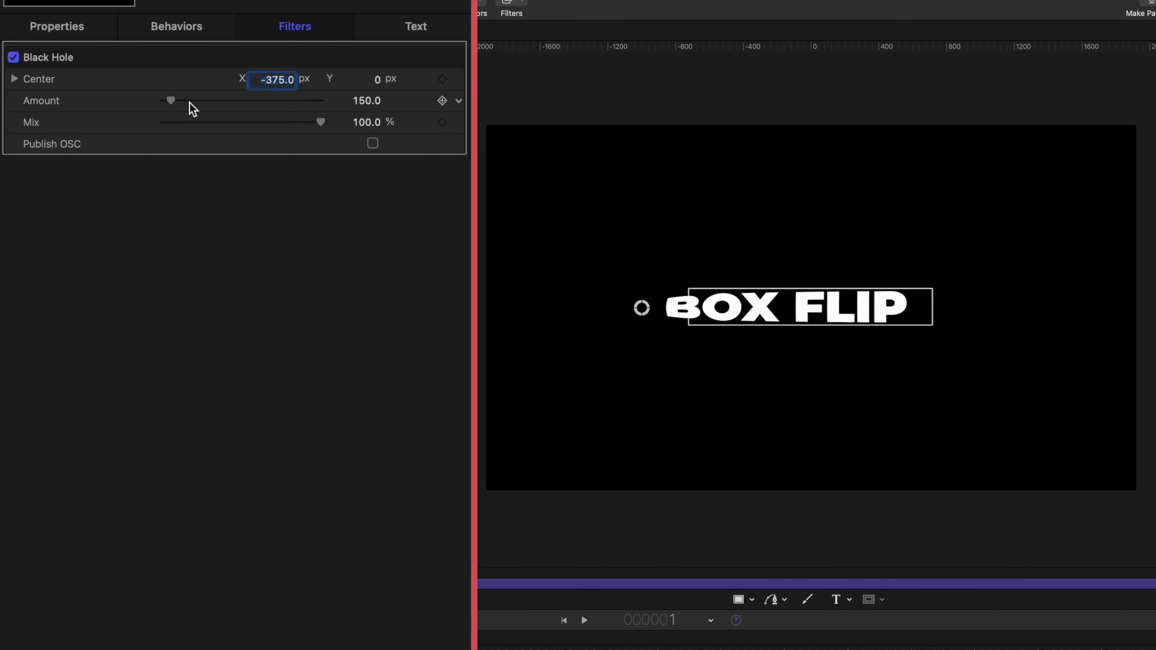
Keyframe the Black Hole Amount from 2280 at frame 1 to 0 at frame 11, then play
drag(190, 101, 282, 106)
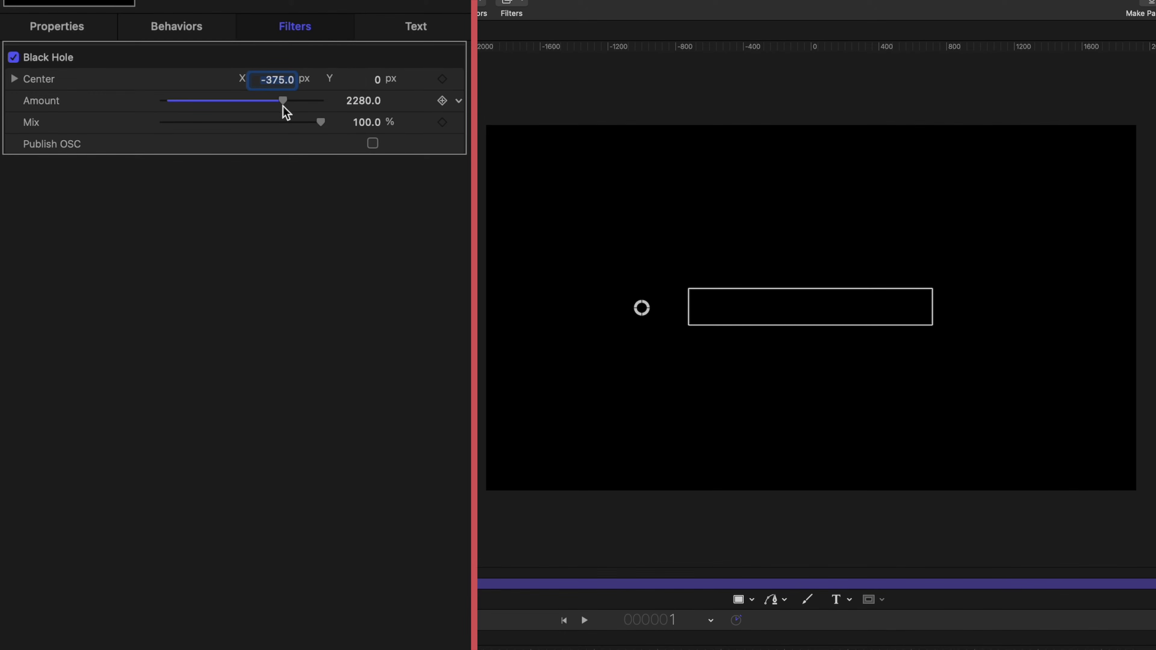
click(443, 102)
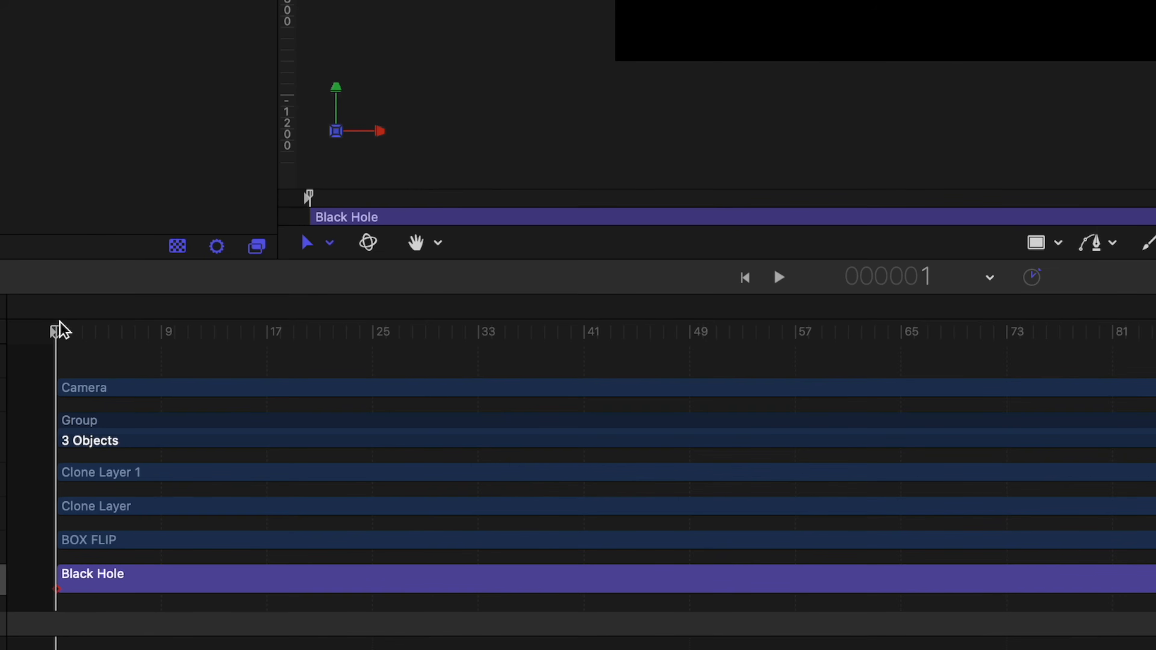
key(shift+Right)
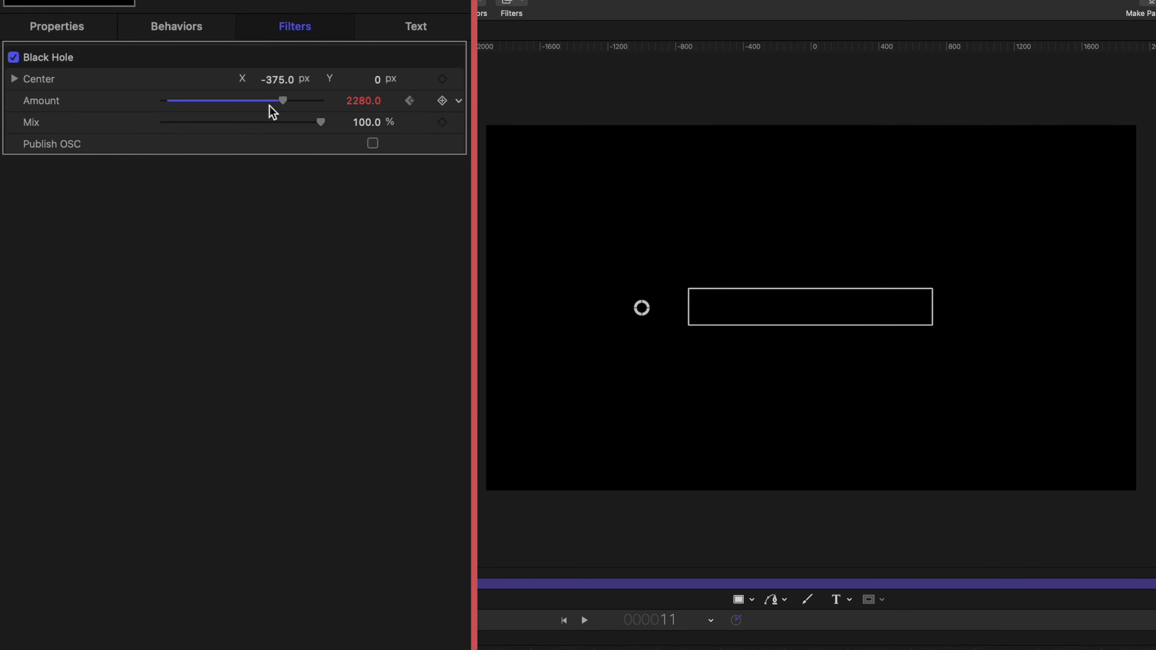
drag(270, 107, 2, 131)
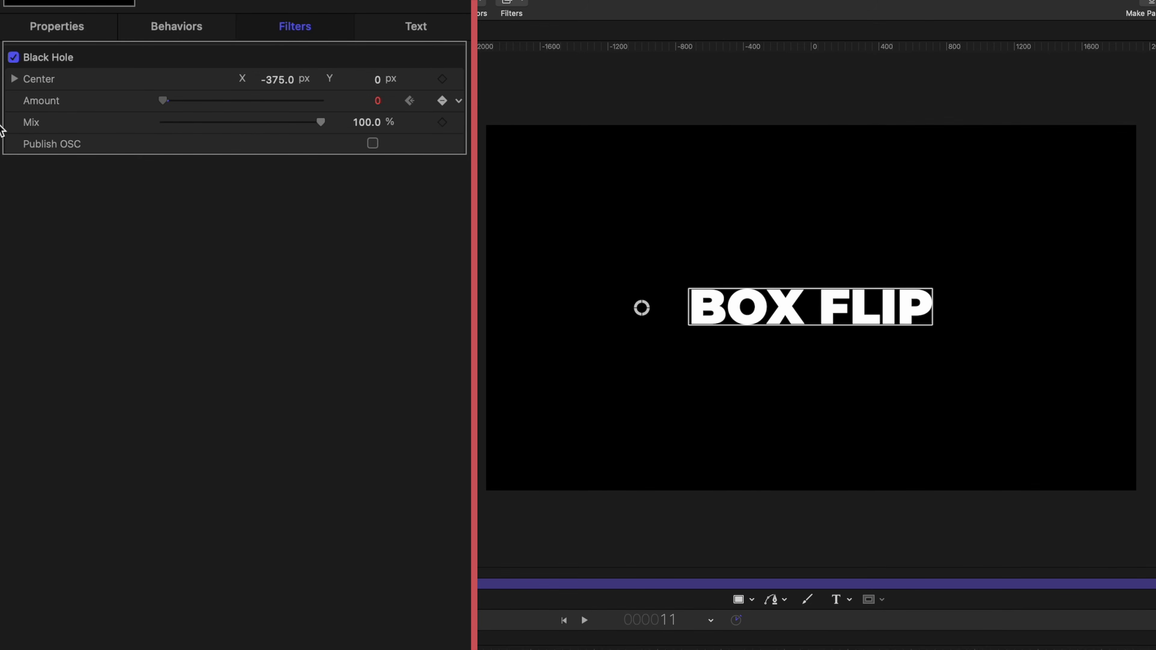
key(Home)
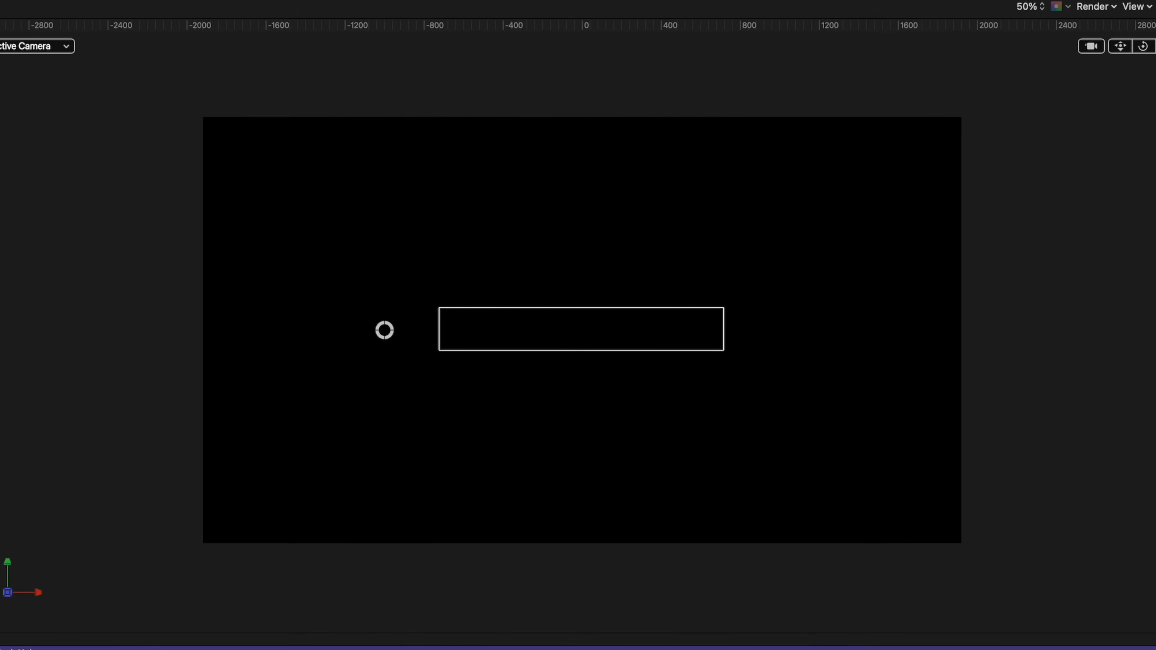
key(space)
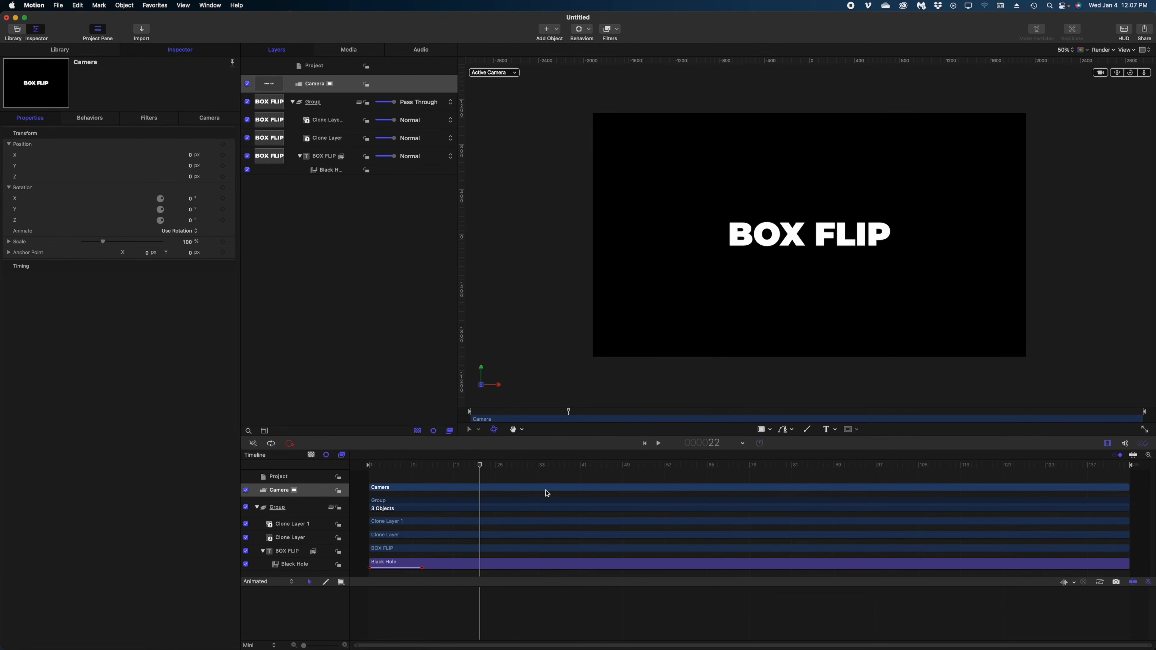
Check the reveal around frame 21, then select the BOX FLIP Group
mouse_move(473, 471)
mouse_down()
mouse_move(352, 471)
mouse_move(416, 470)
mouse_move(473, 489)
mouse_up()
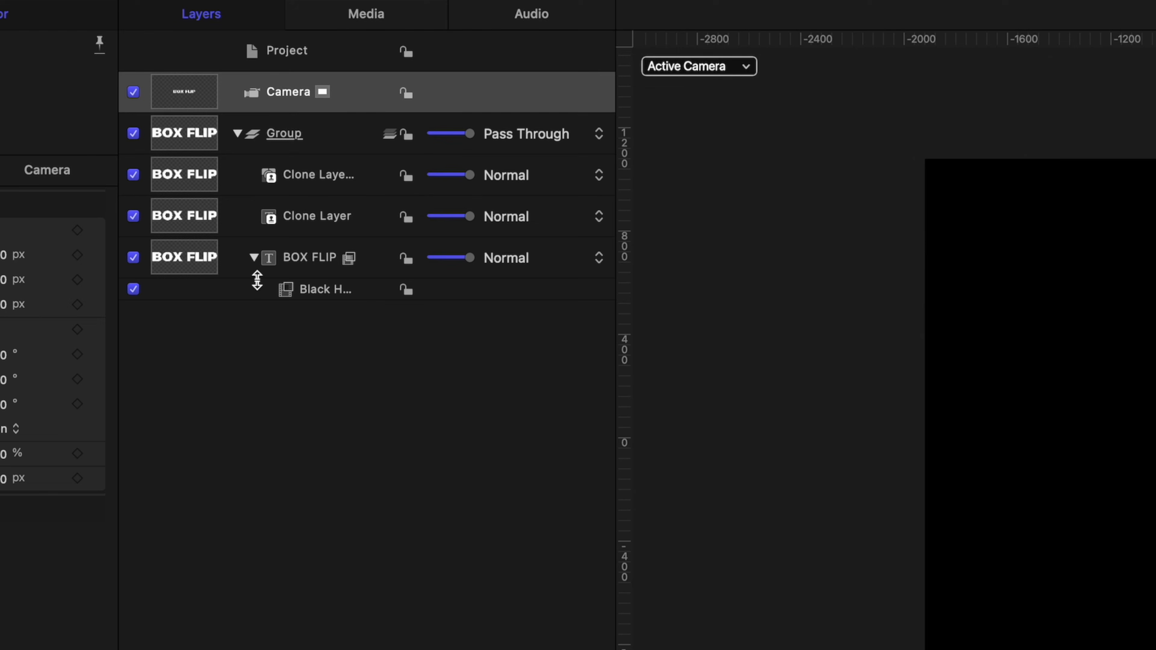
click(315, 258)
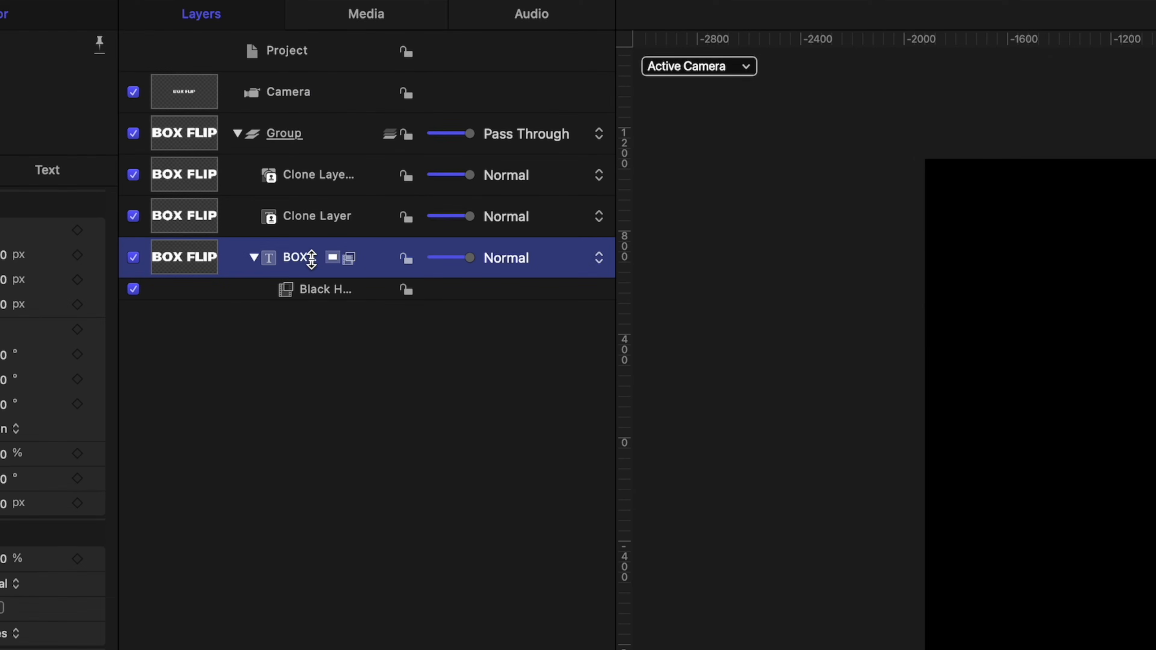
click(305, 216)
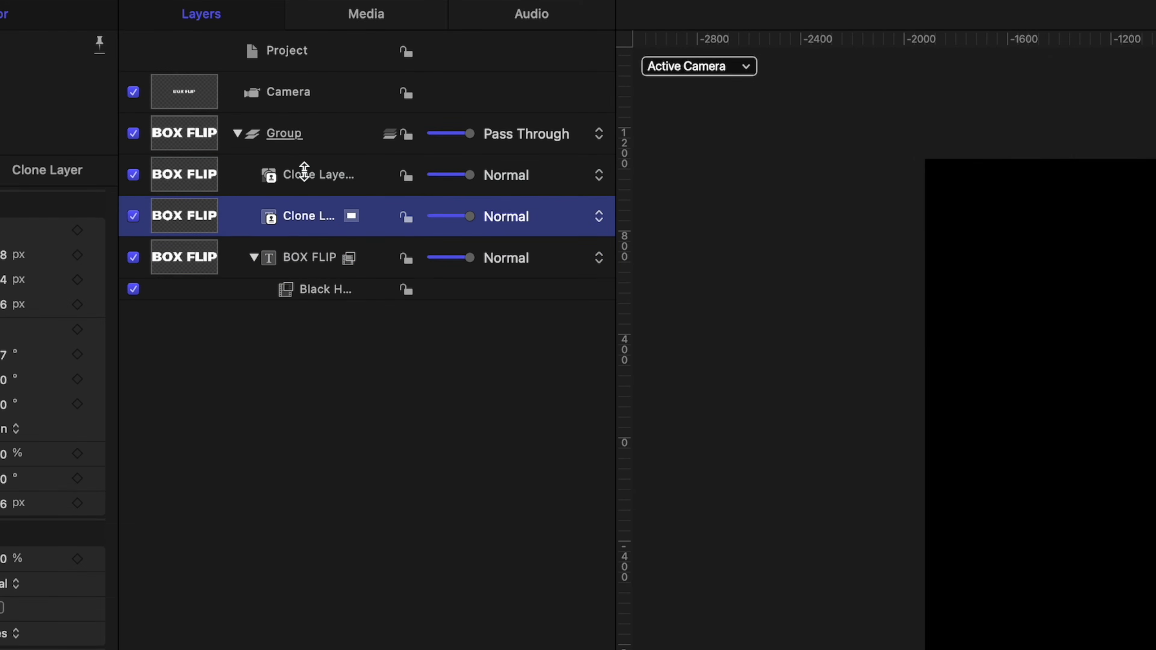
click(304, 174)
click(314, 136)
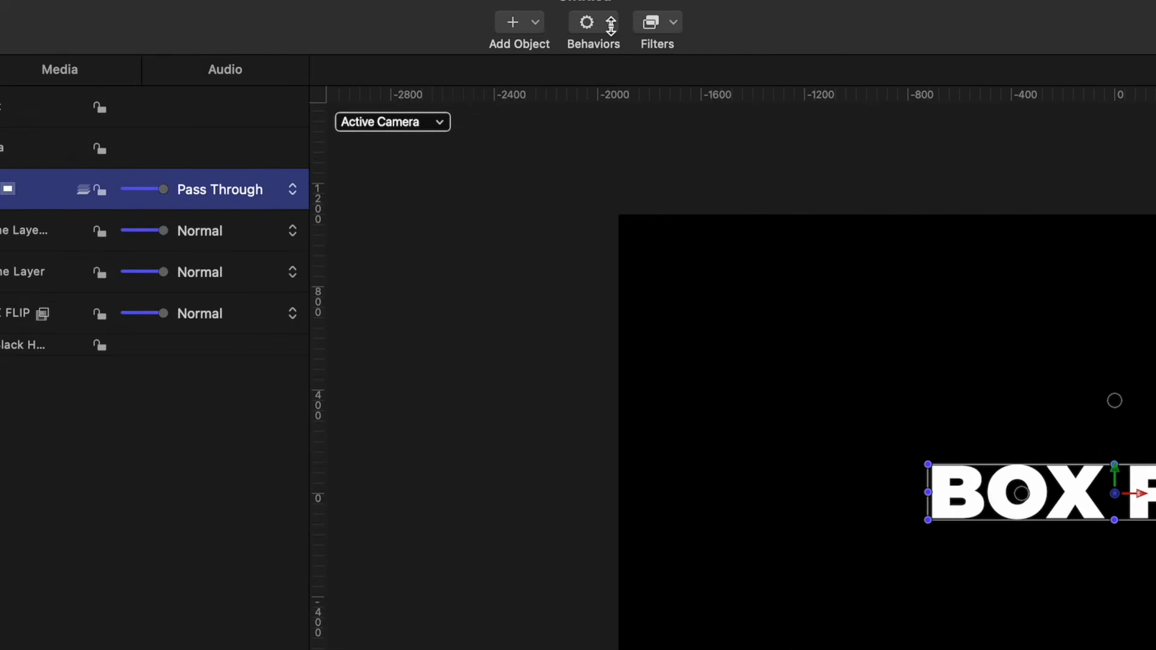
click(607, 22)
Add an Overshoot behaviour driving the Group's Rotation X, starting at frame 9
mouse_move(529, 159)
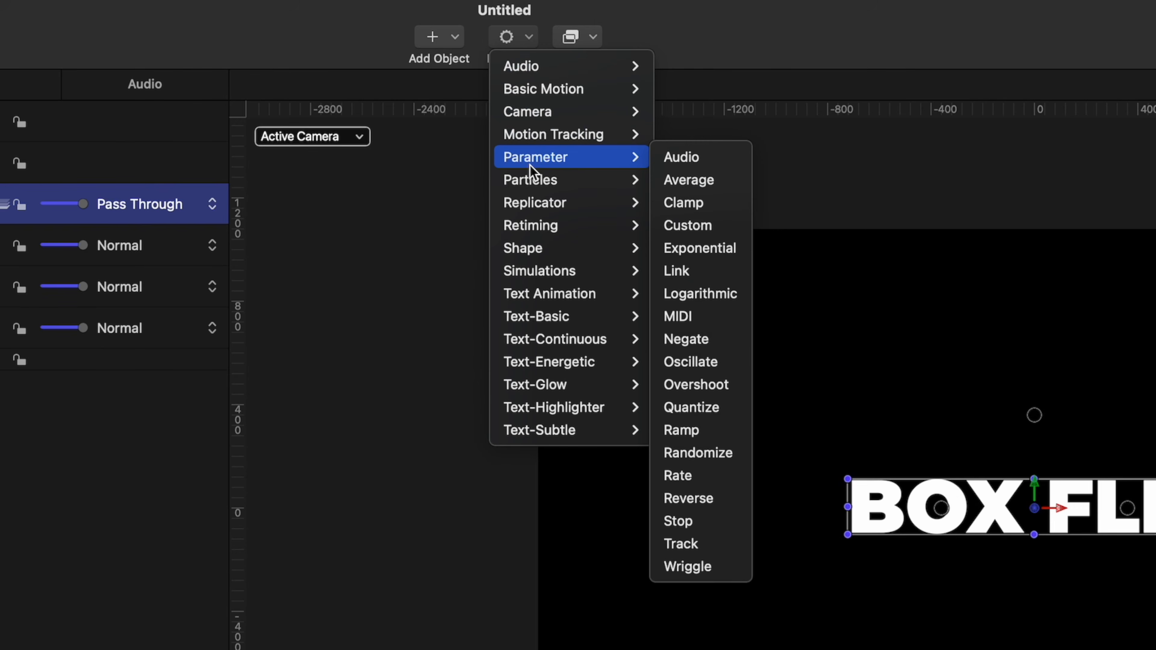
click(676, 384)
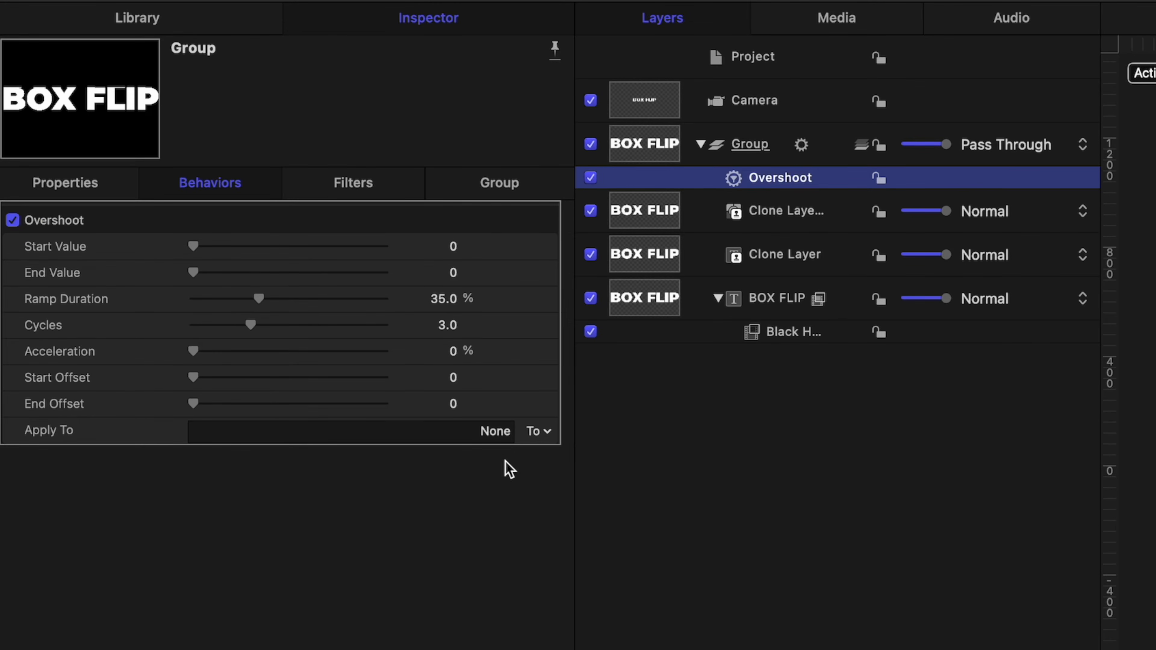
click(540, 433)
mouse_move(552, 455)
mouse_move(651, 455)
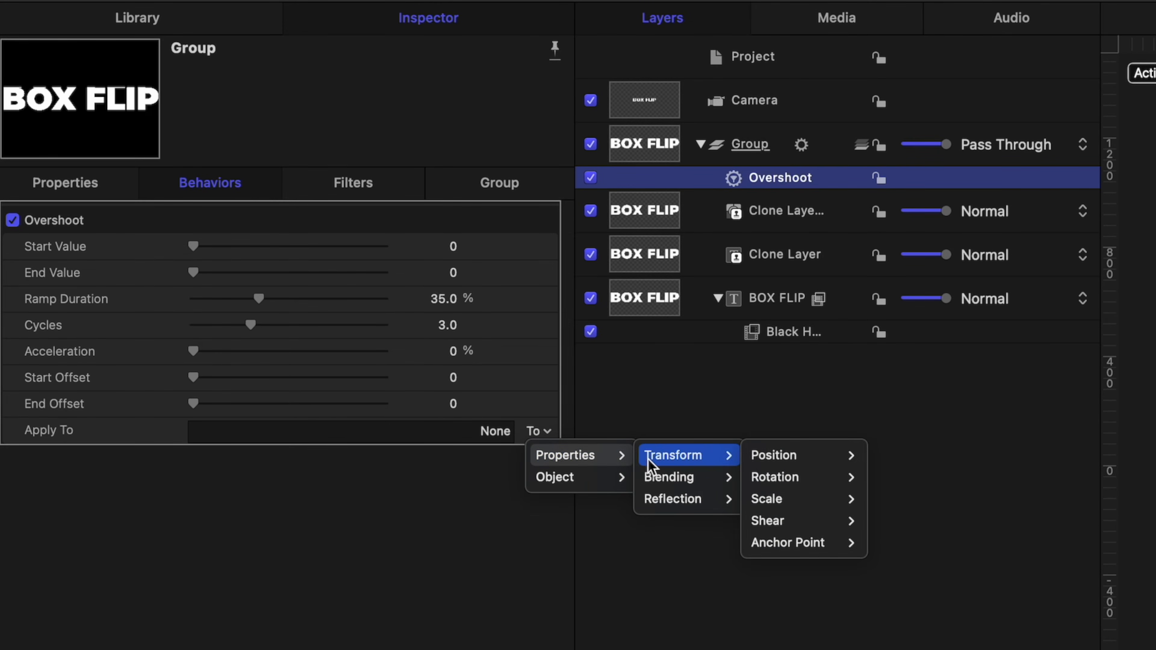
mouse_move(856, 477)
click(887, 564)
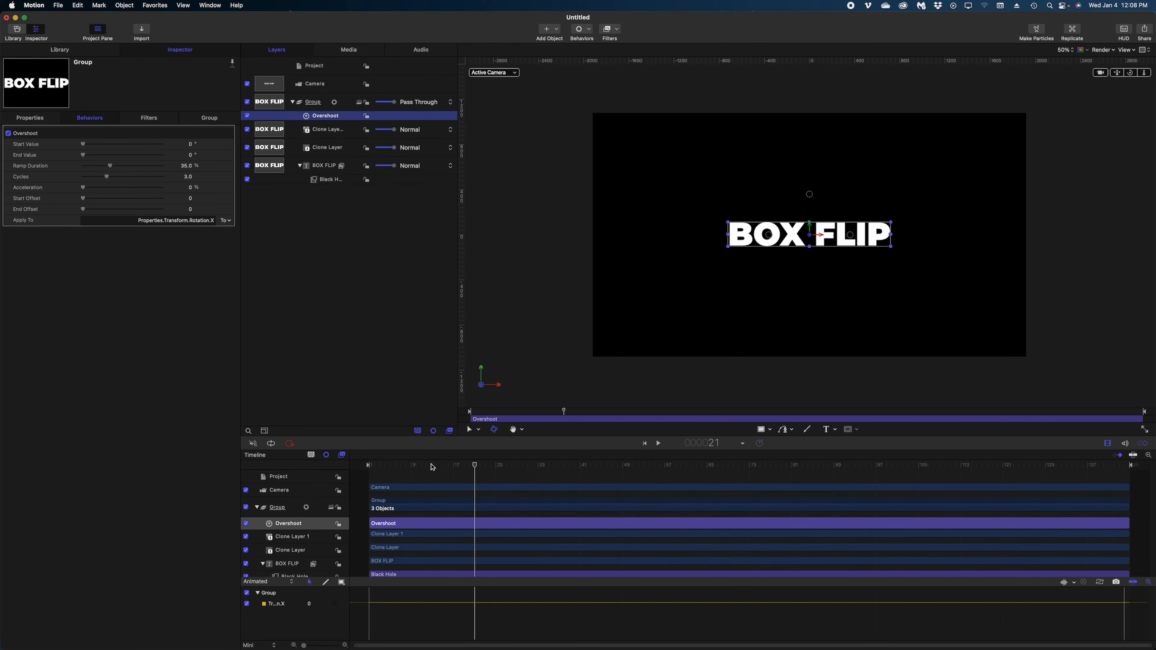
drag(432, 467, 413, 485)
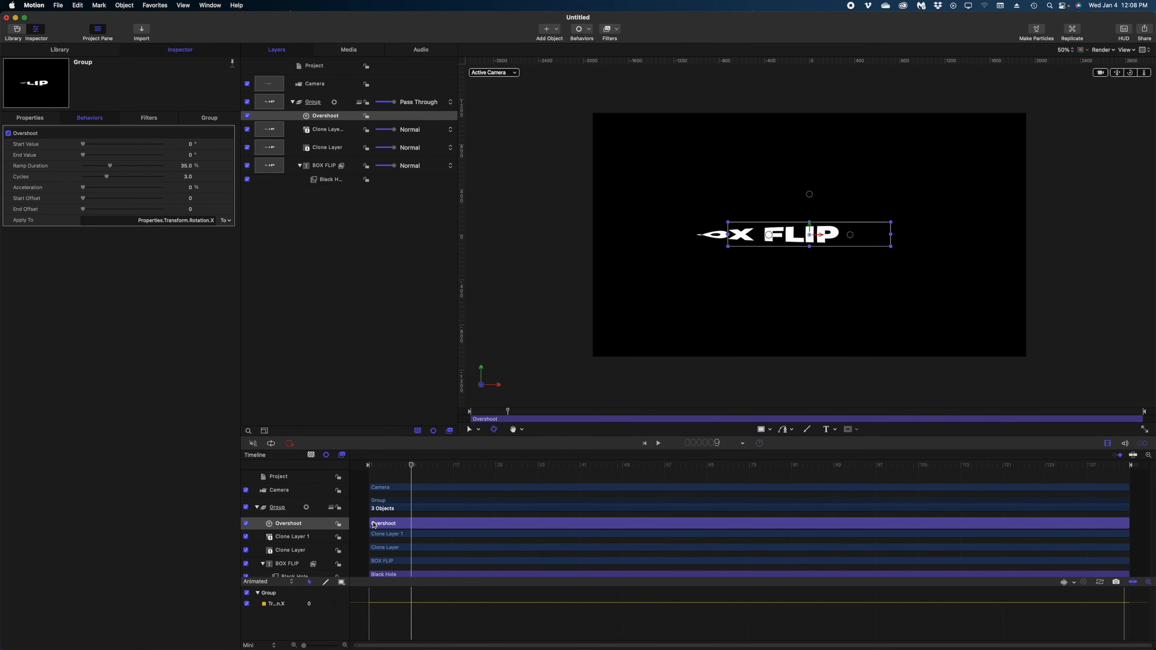
drag(369, 522, 412, 523)
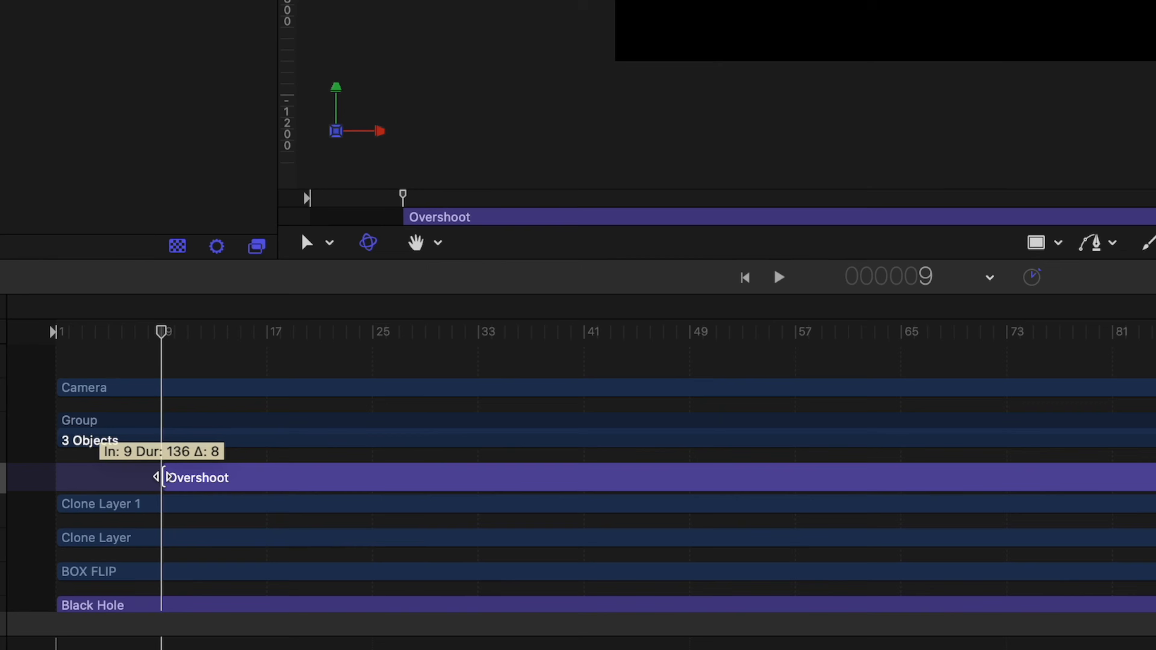
Trim the Overshoot to end at frame 30 and give it a 500° Start Value
drag(163, 477, 167, 477)
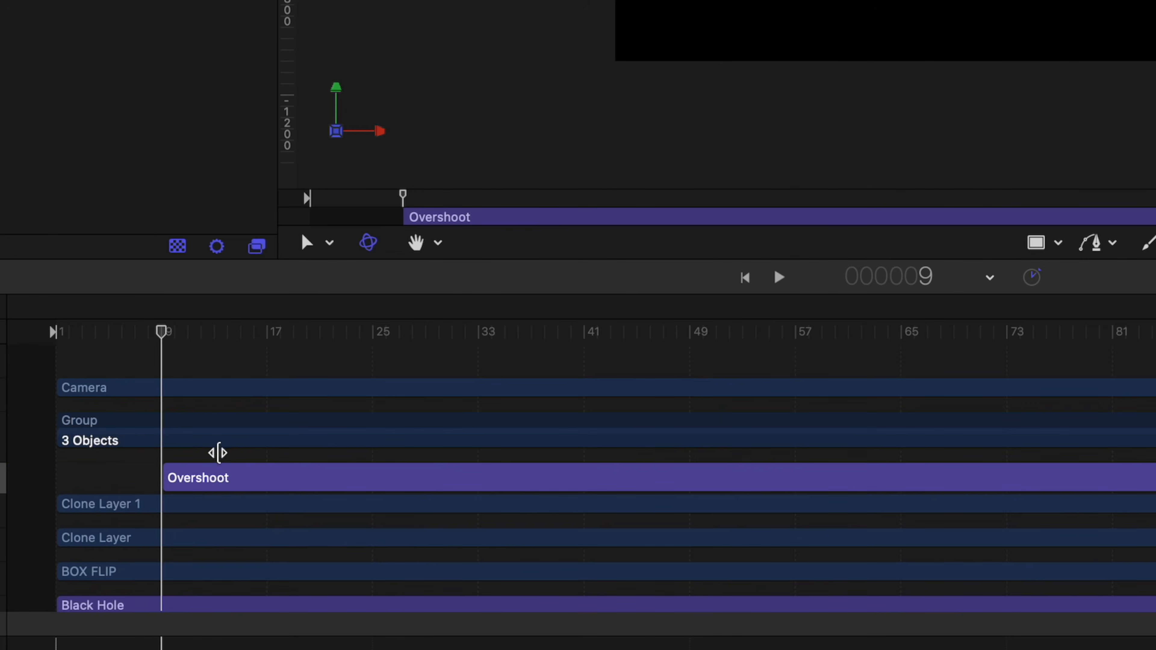
drag(237, 327, 457, 364)
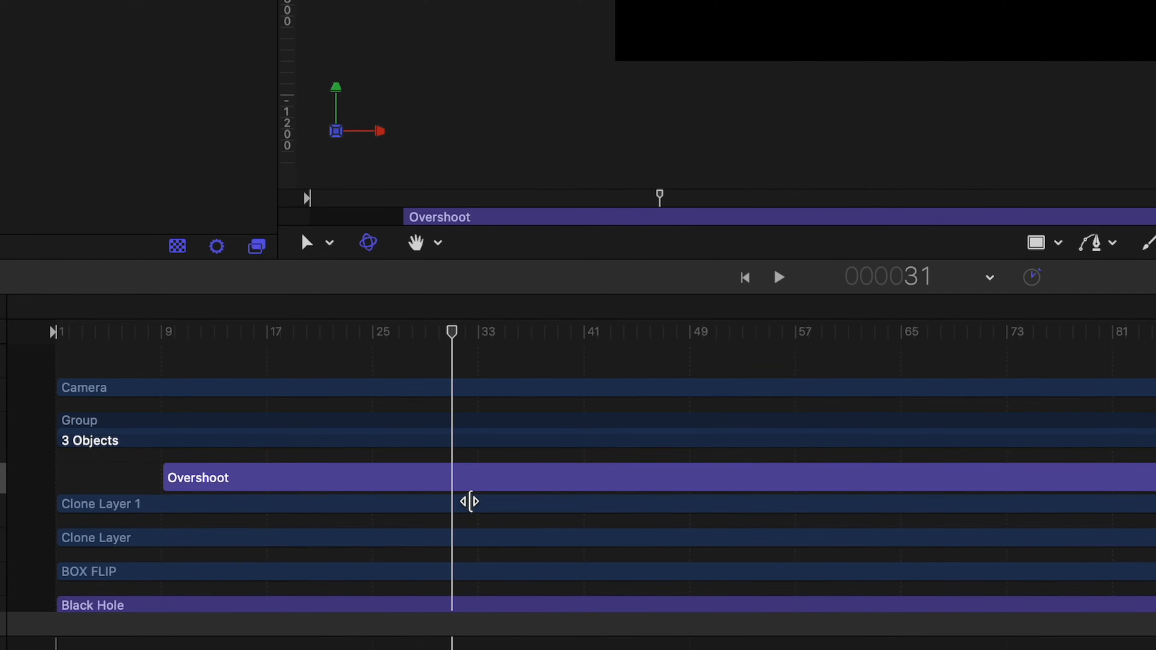
click(472, 481)
key(Left)
key(alt+bracketright)
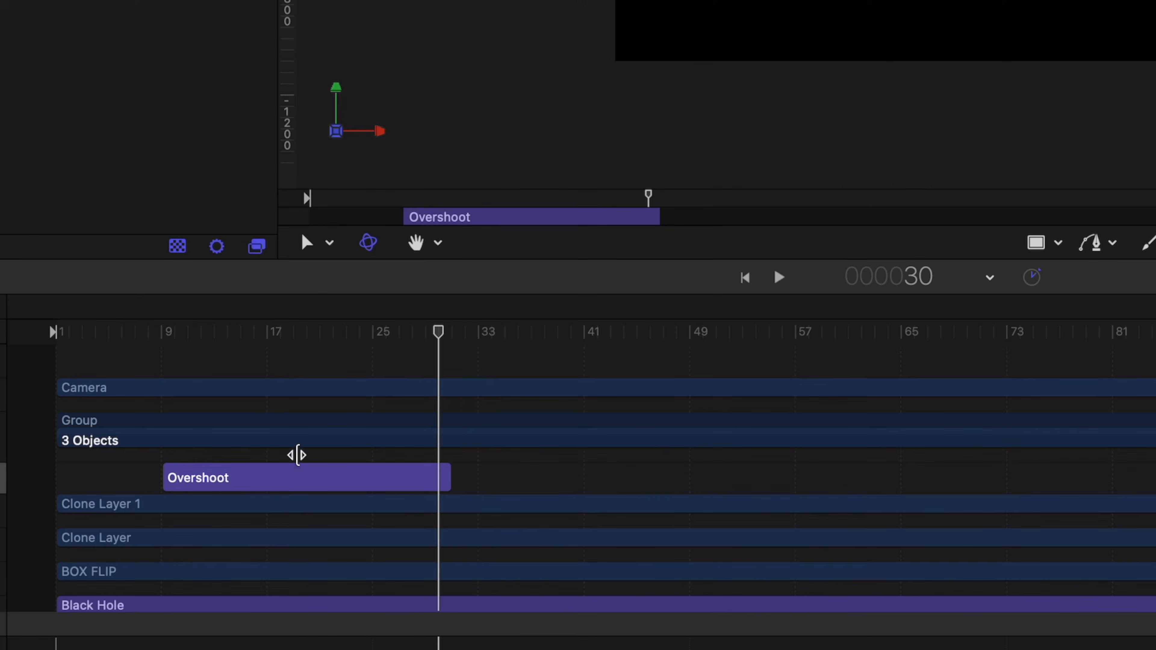
click(160, 329)
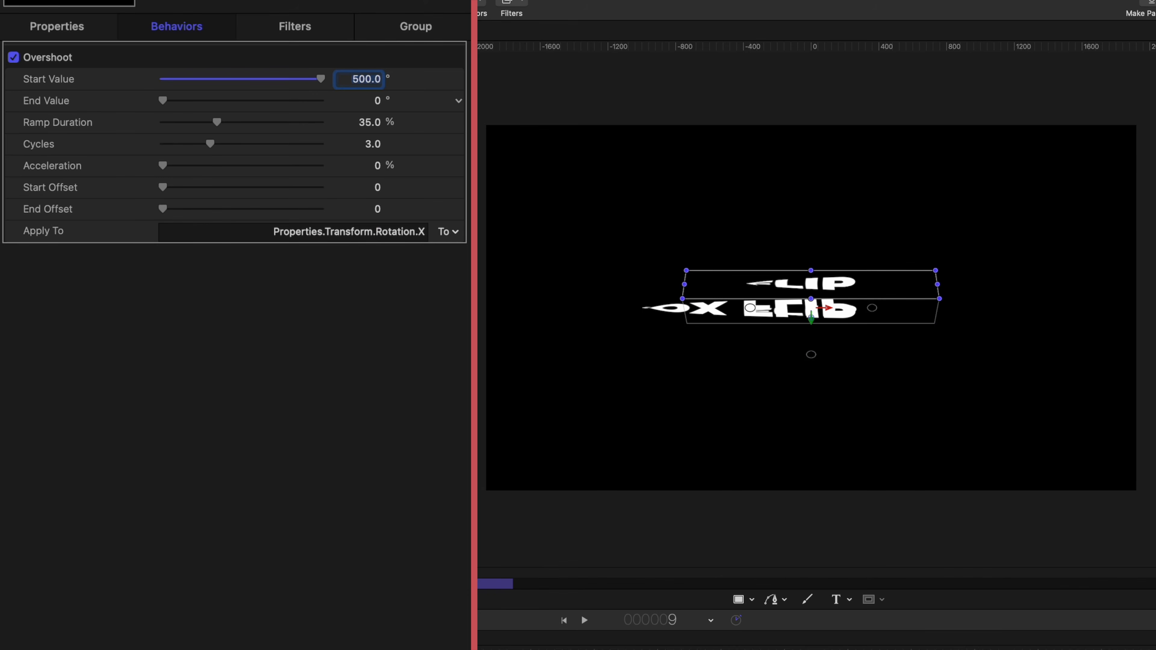
key(Return)
key(Home)
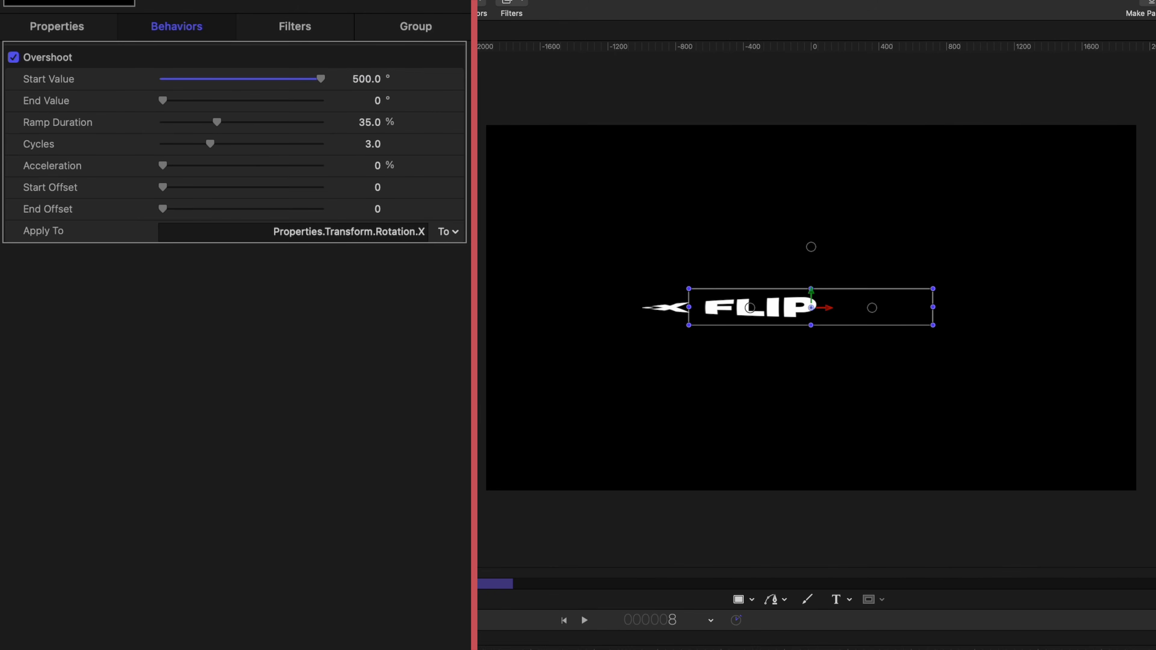
key(space)
Set the Overshoot Ramp Duration to 18.69% and extend its end to about frame 38
key(space)
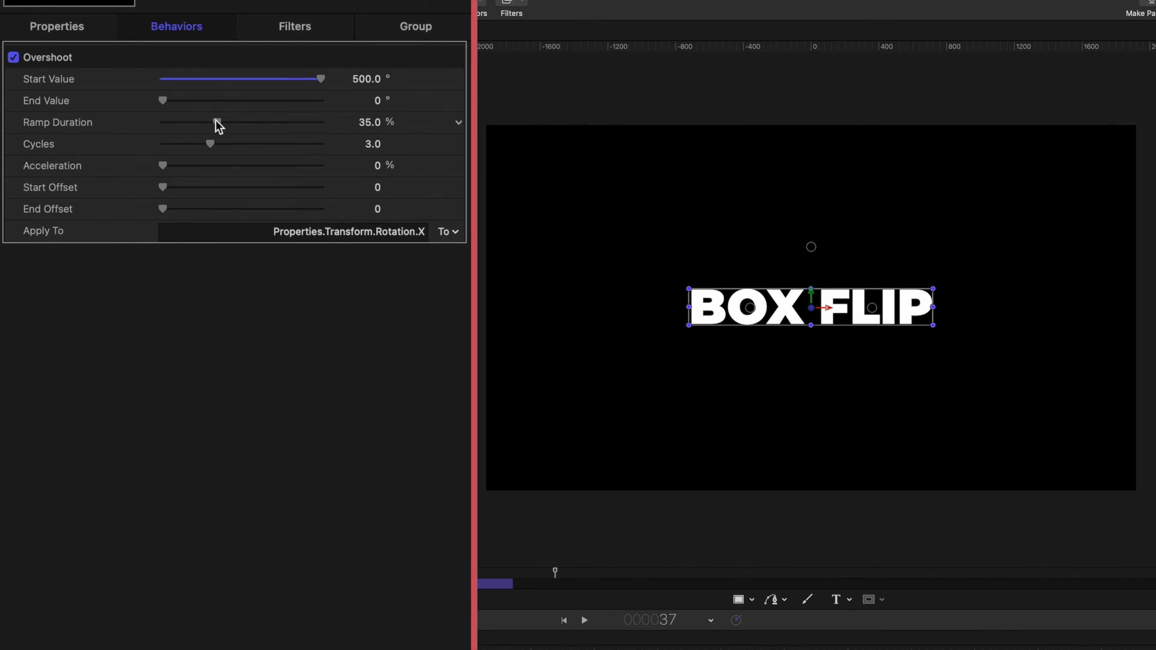
drag(219, 127, 189, 125)
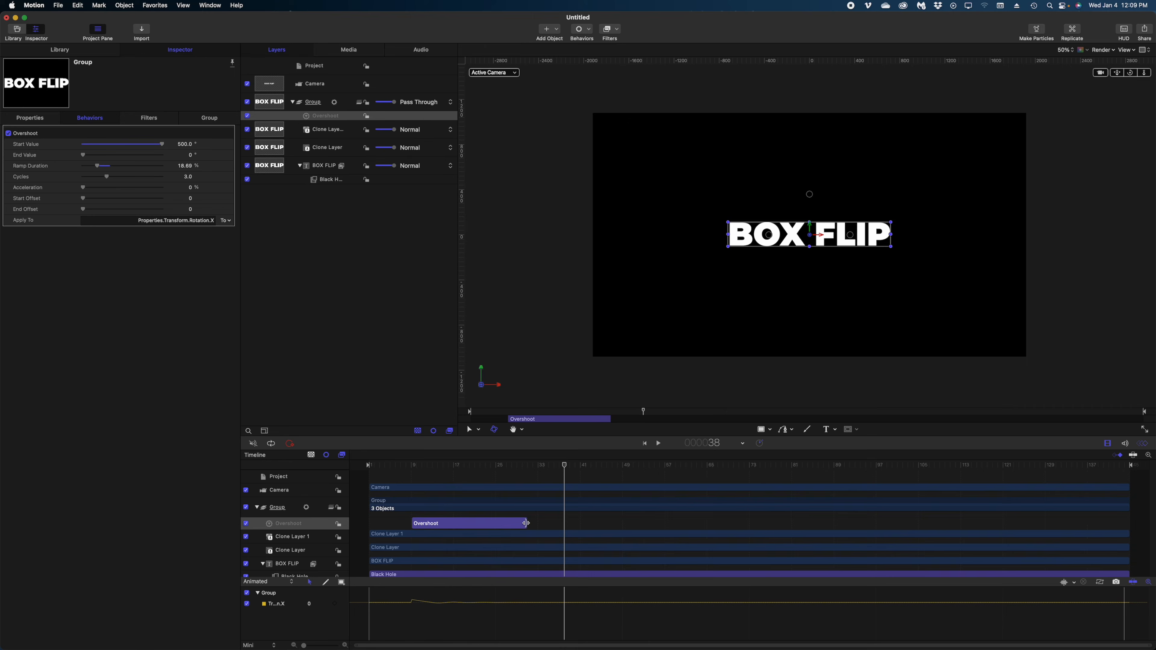
click(544, 522)
drag(544, 522, 564, 522)
key(space)
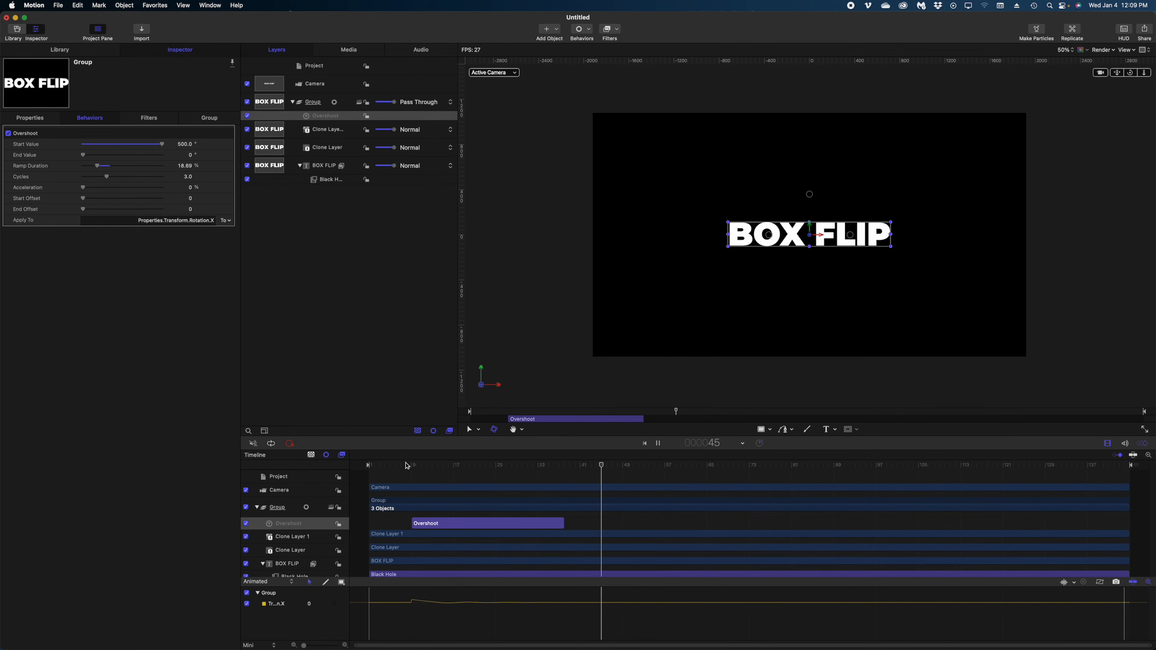
click(405, 468)
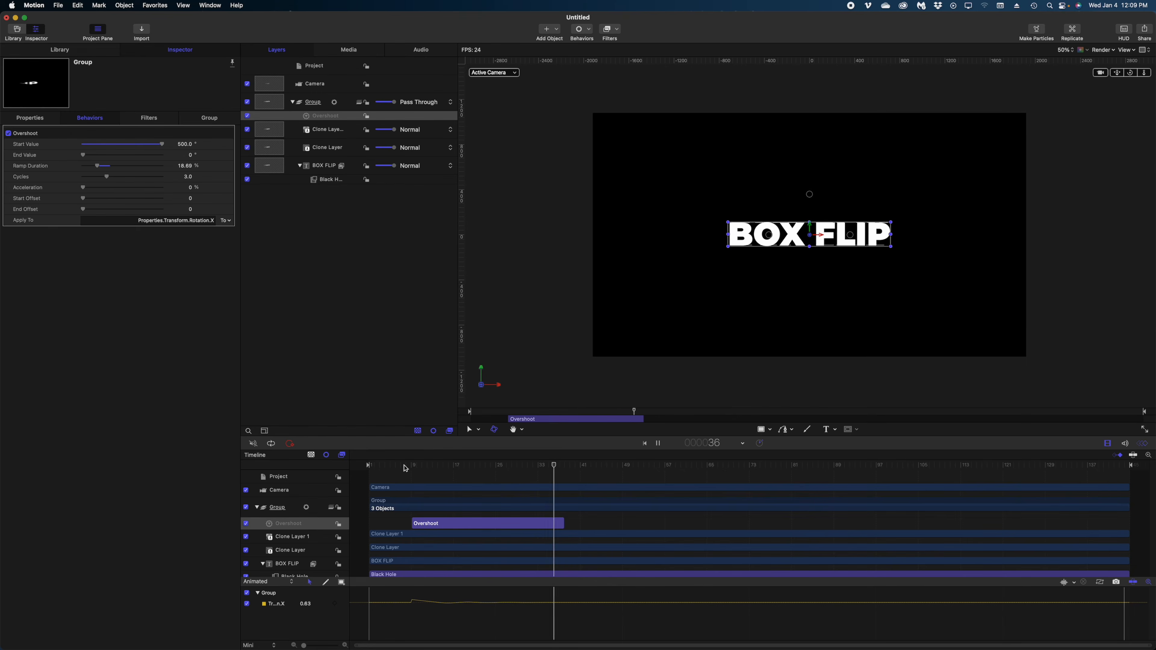
click(405, 468)
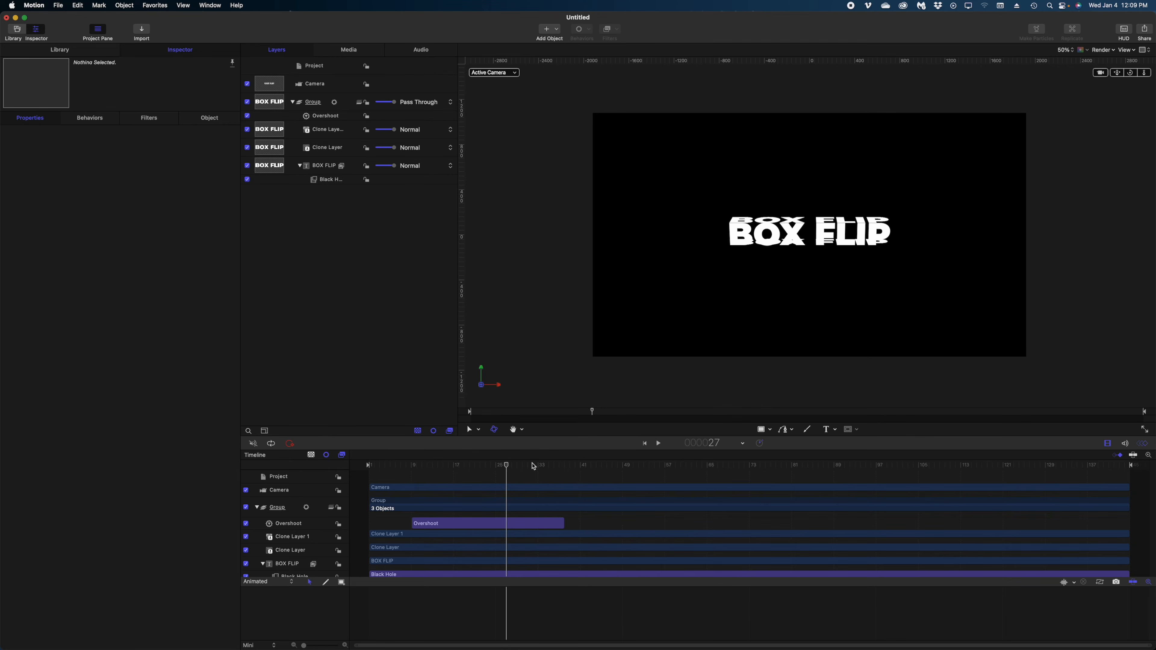
Scrub the Group's Anchor Point Z back to about -90 px and play the flip
click(318, 105)
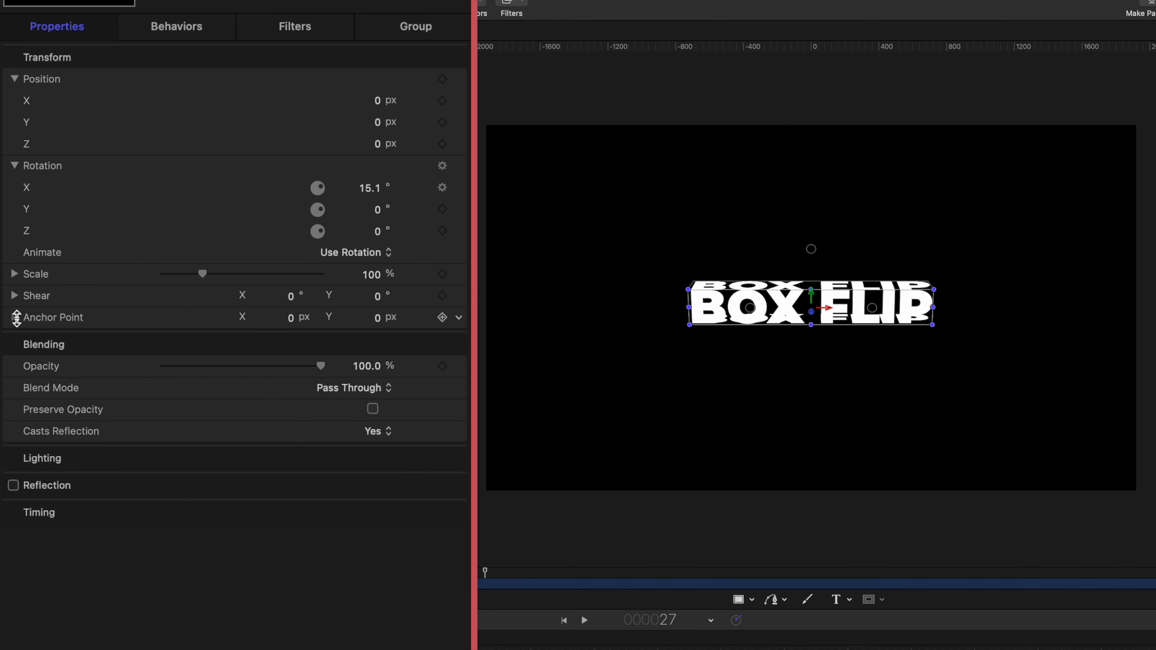
click(16, 317)
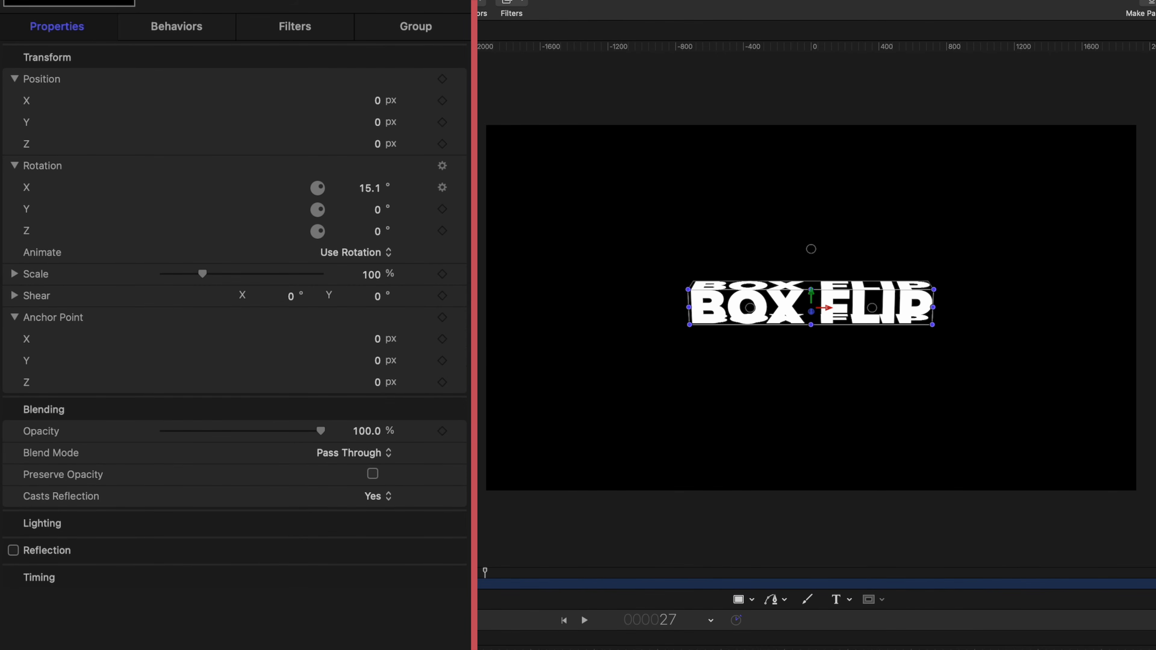
key(super+equal)
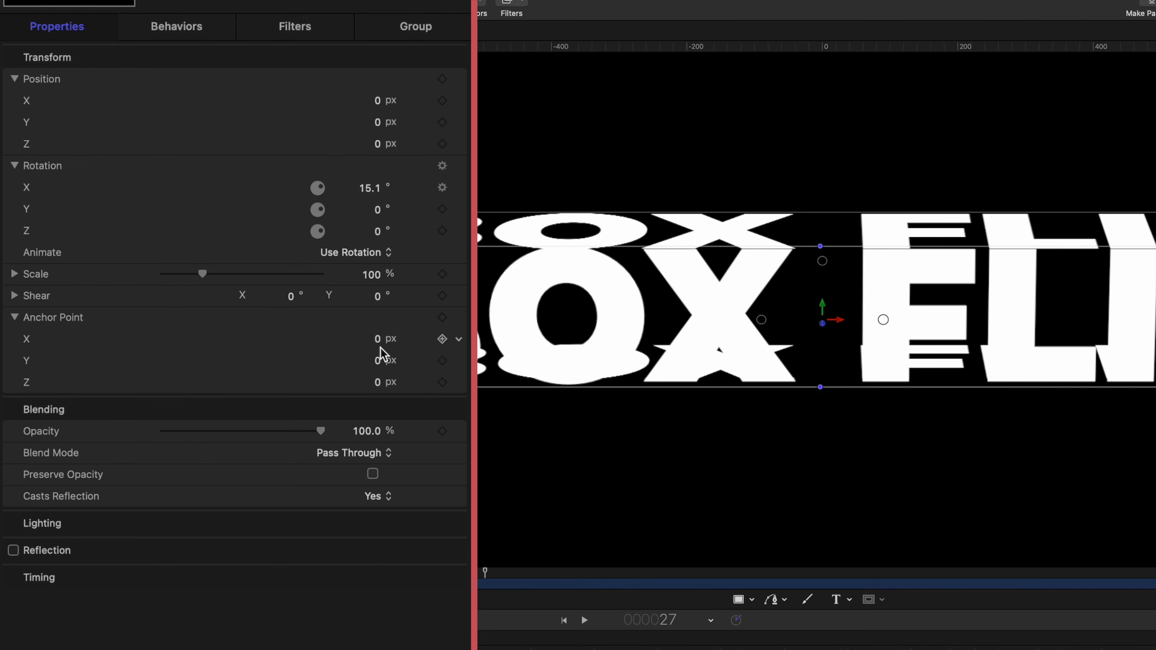
drag(376, 382, 345, 382)
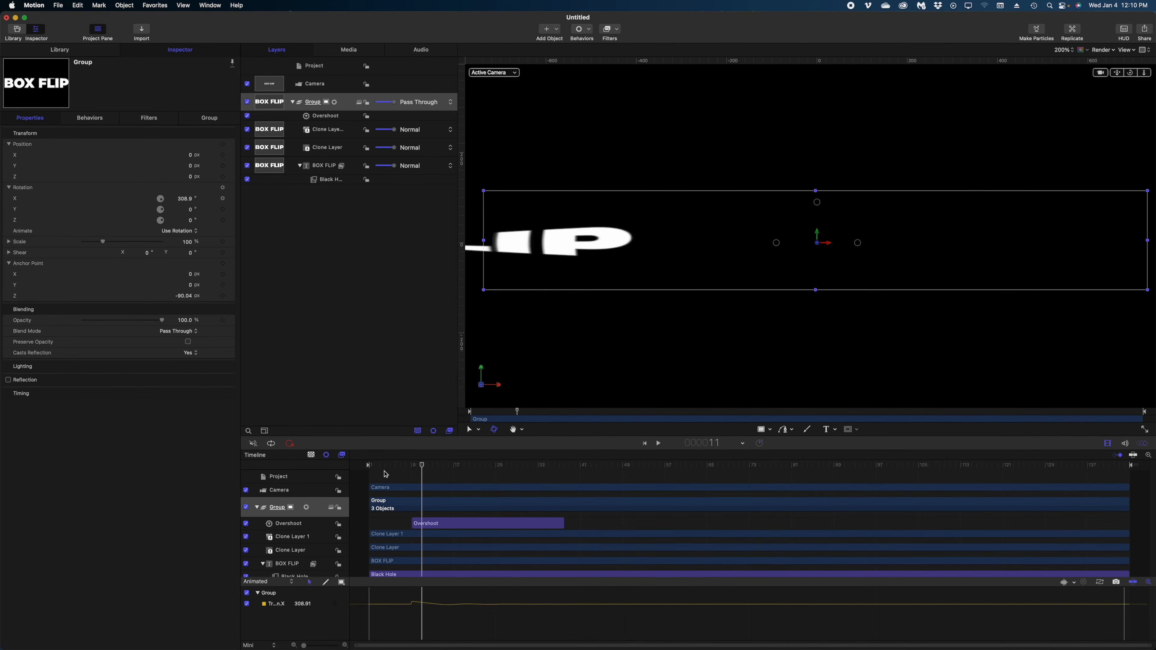
key(space)
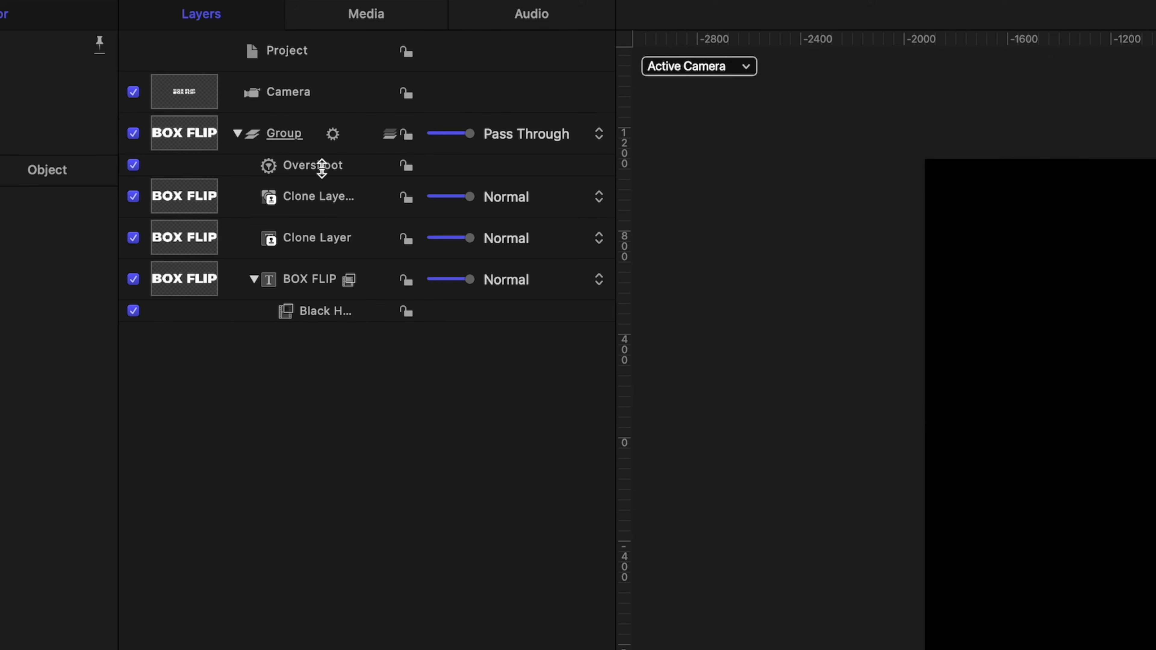
Apply the Blur > Prism filter to the BOX FLIP text layer
click(290, 278)
click(587, 46)
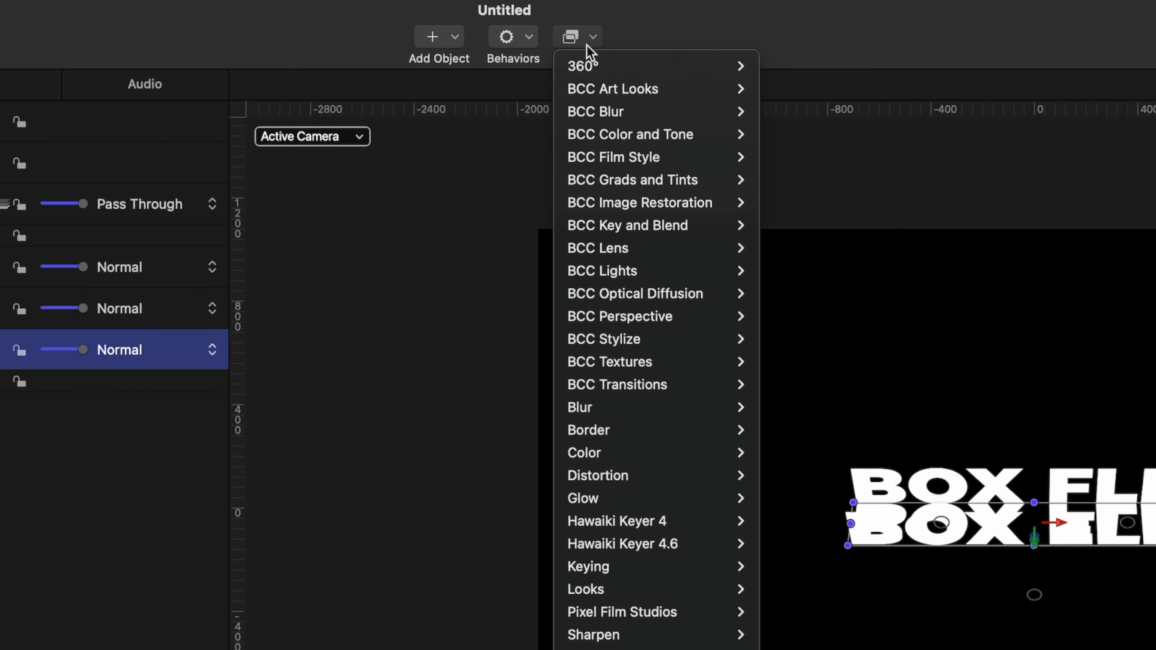
mouse_move(581, 407)
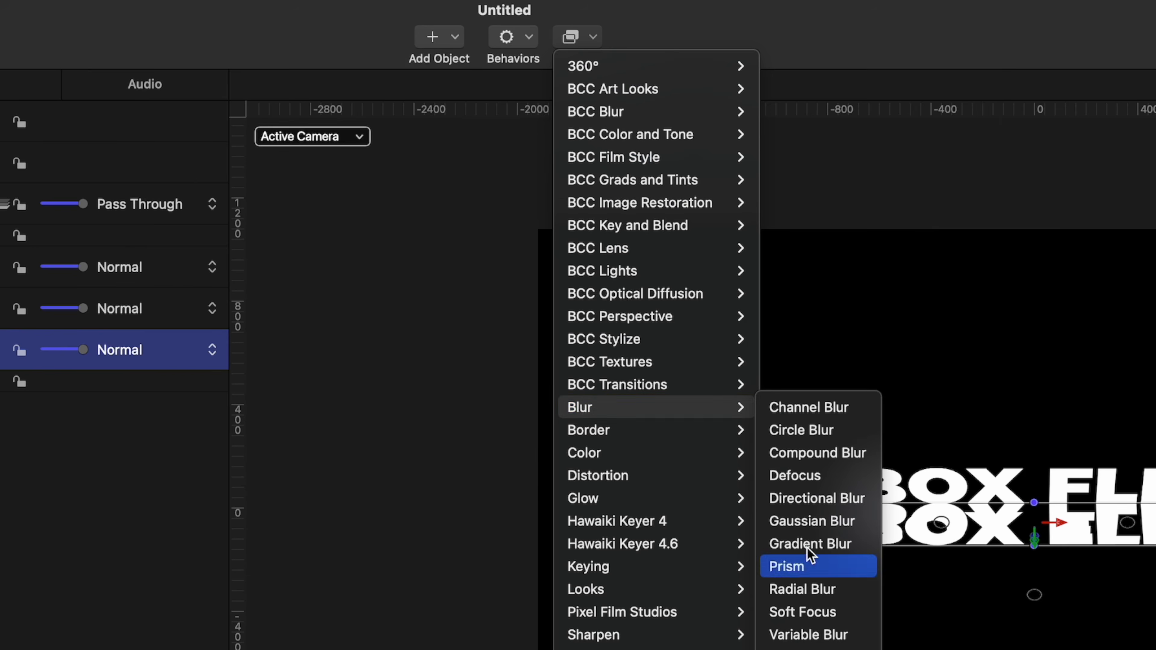
click(807, 564)
click(411, 465)
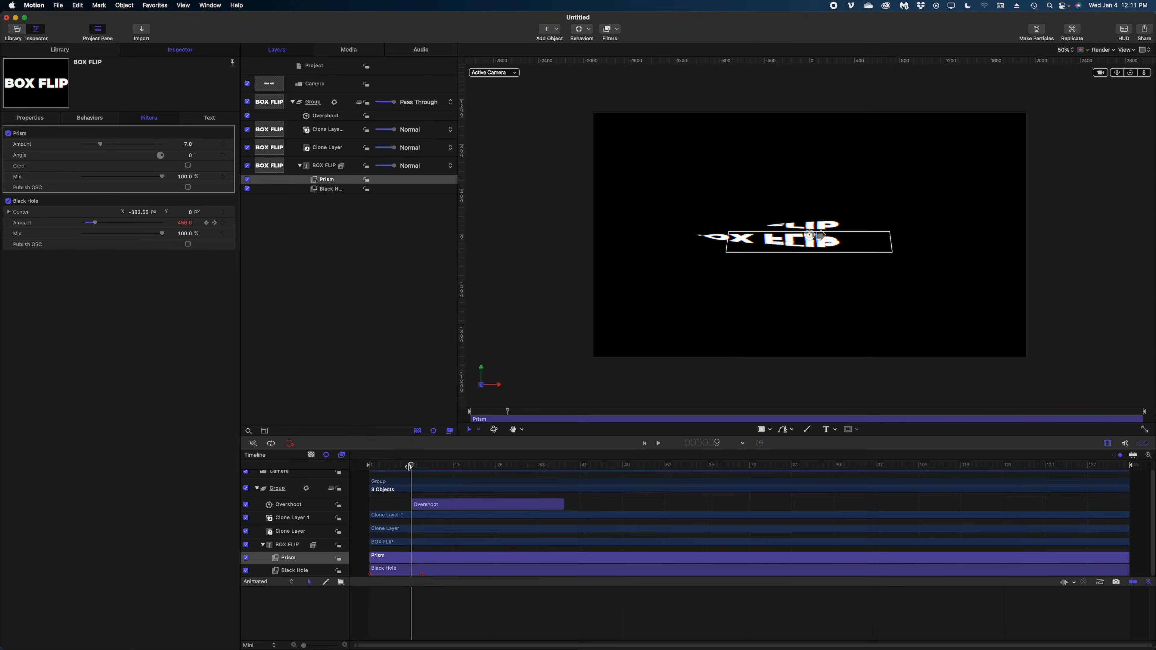
Trim the Prism filter bar to start at frame 9 and end at frame 28
drag(409, 466, 460, 484)
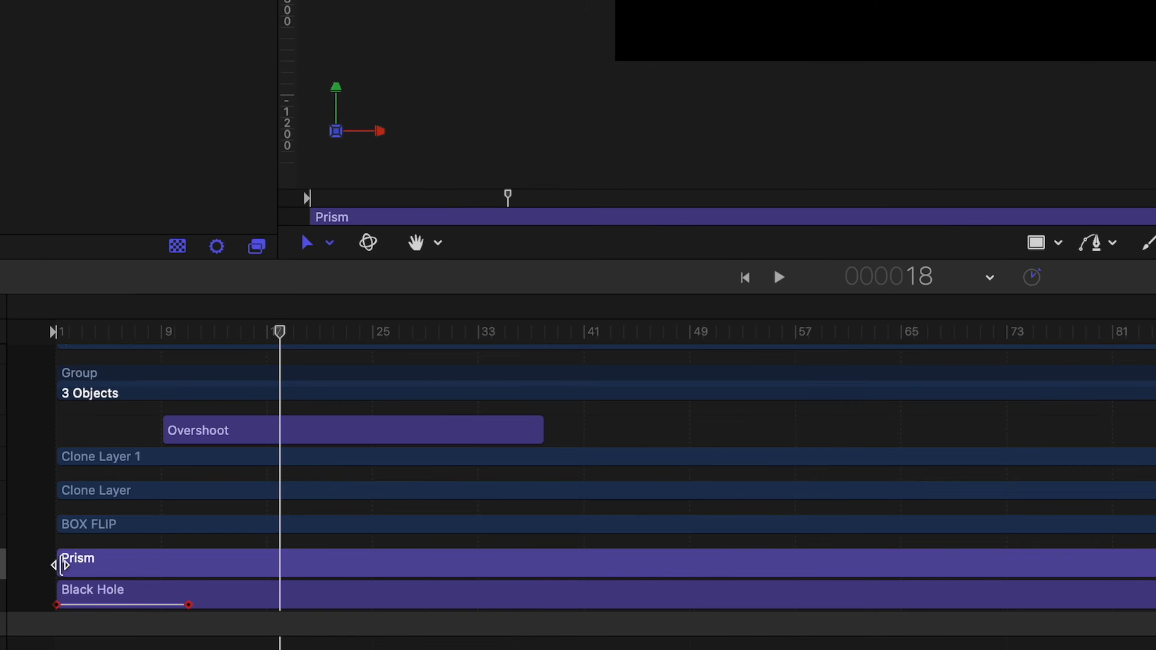
drag(368, 558, 411, 558)
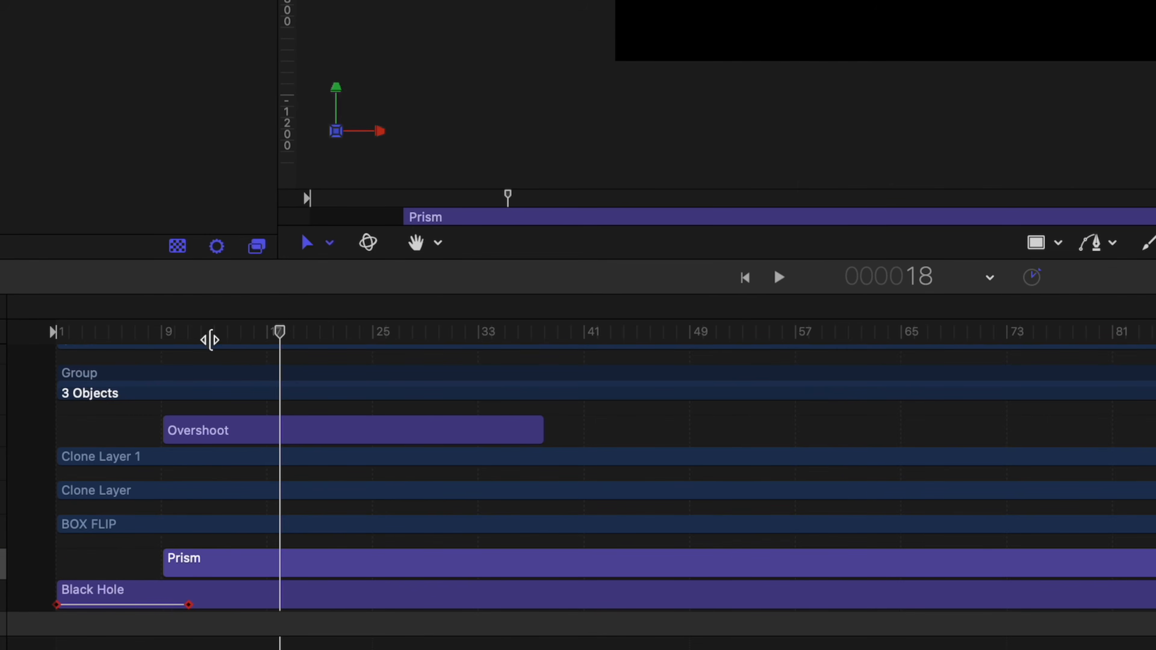
drag(210, 340, 409, 579)
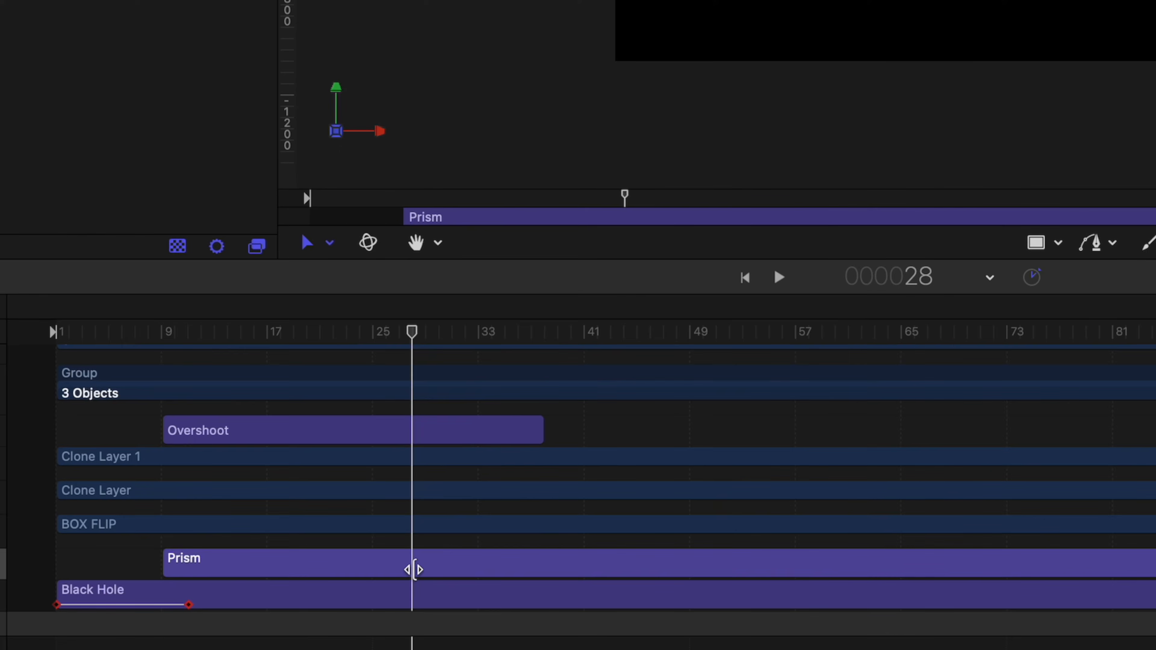
key(alt+bracketright)
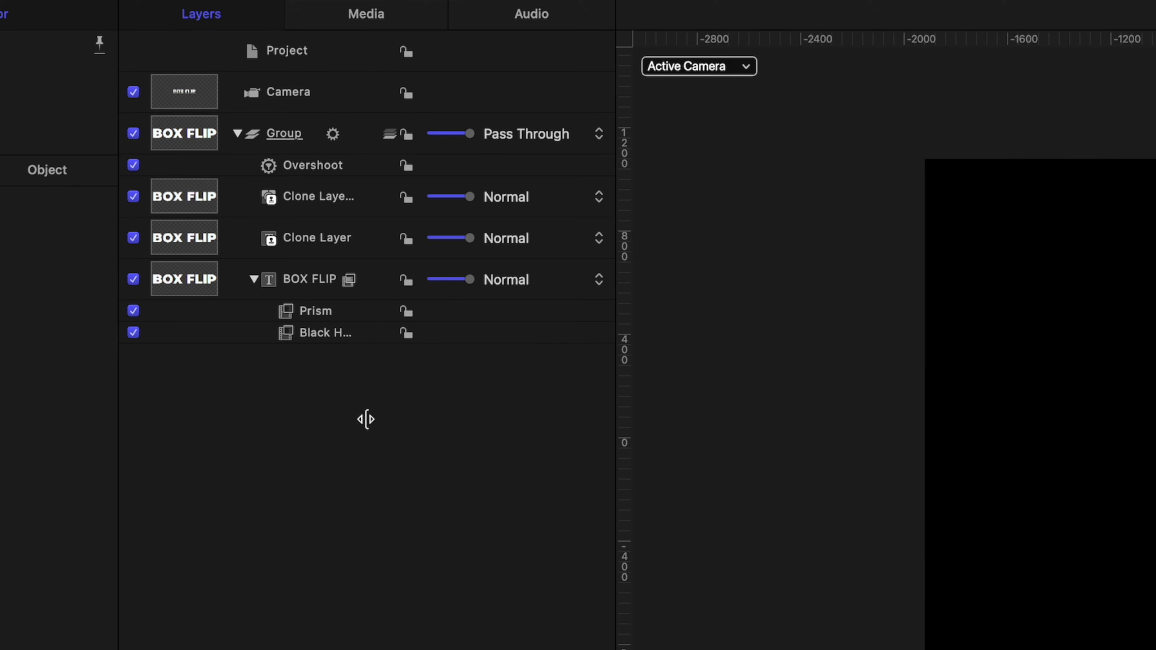
Add a Parameter > Oscillate behaviour to the BOX FLIP text
click(298, 280)
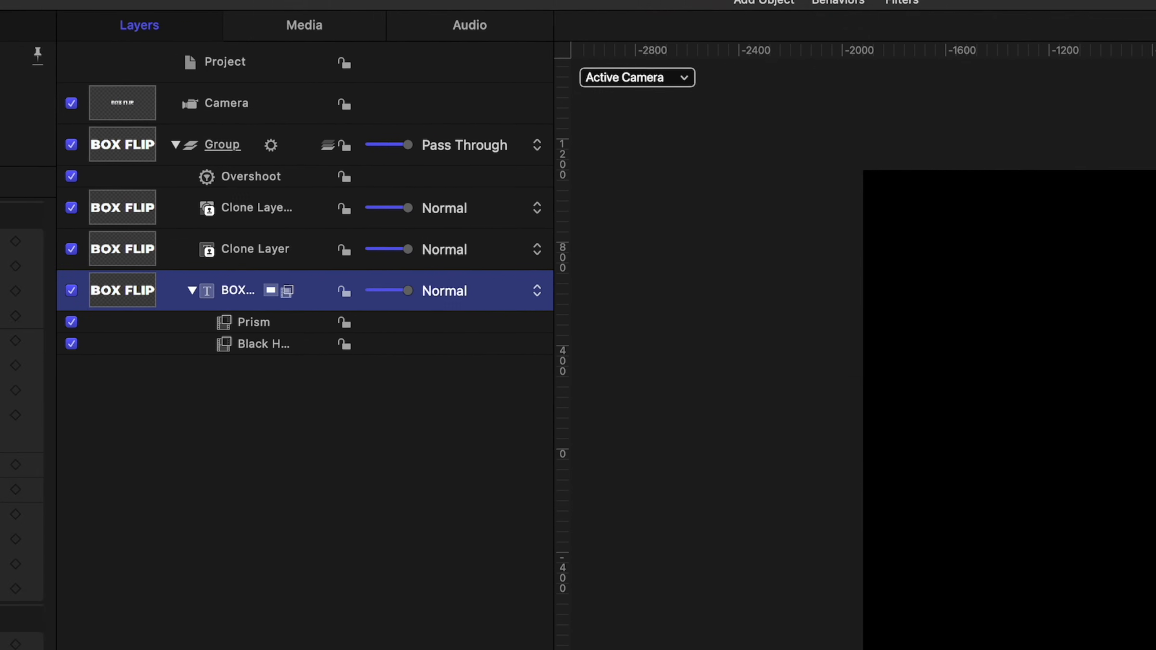
click(895, 0)
mouse_move(528, 182)
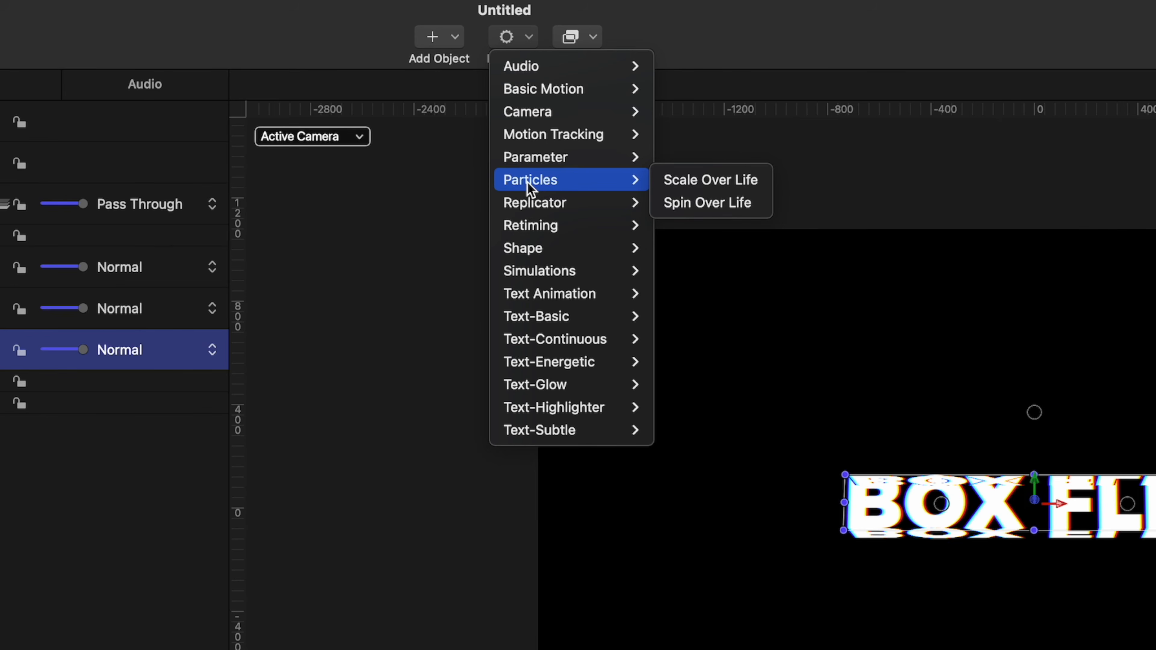
mouse_move(528, 160)
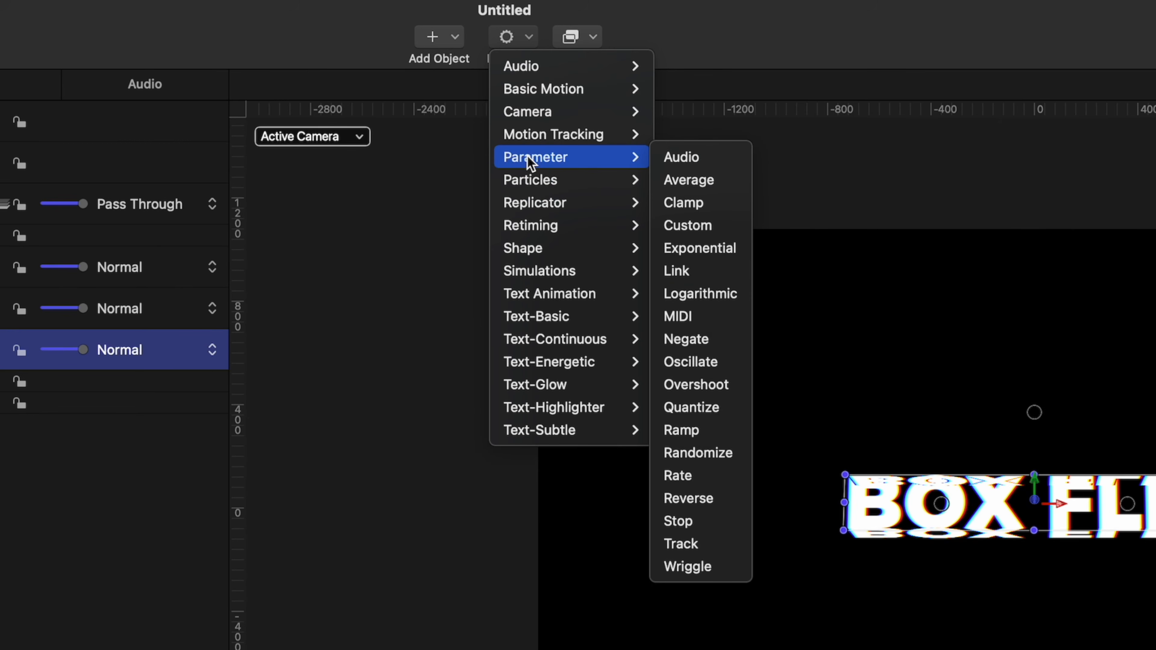
click(710, 362)
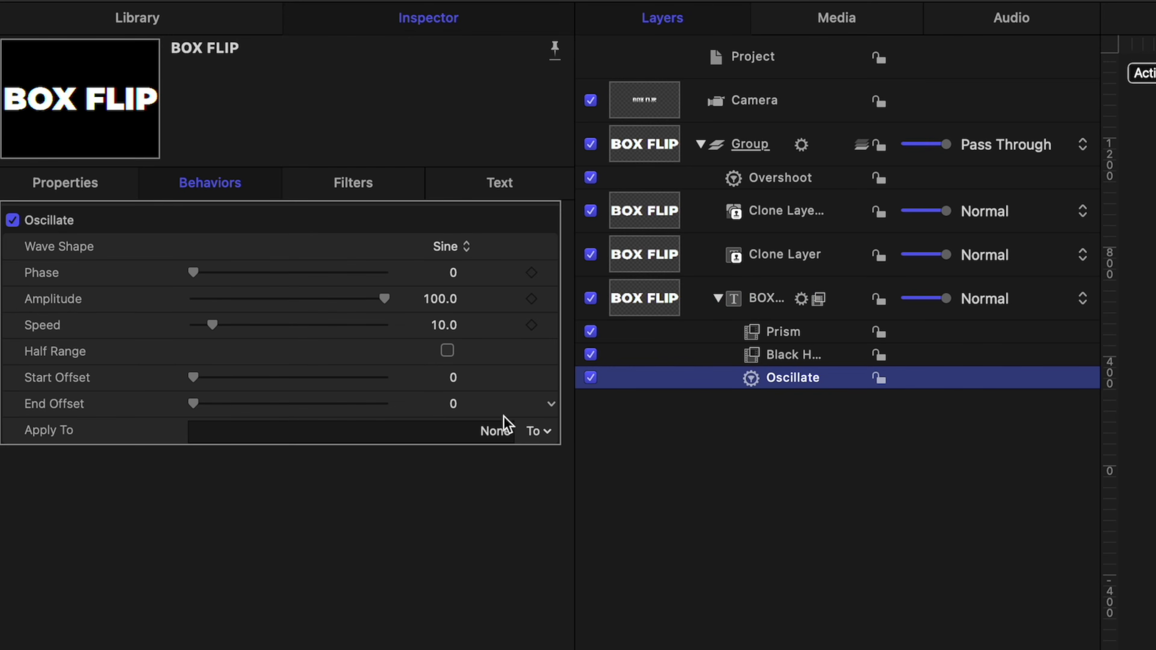
Set the Oscillate's Apply To target to Filters > Prism > Amount
click(546, 432)
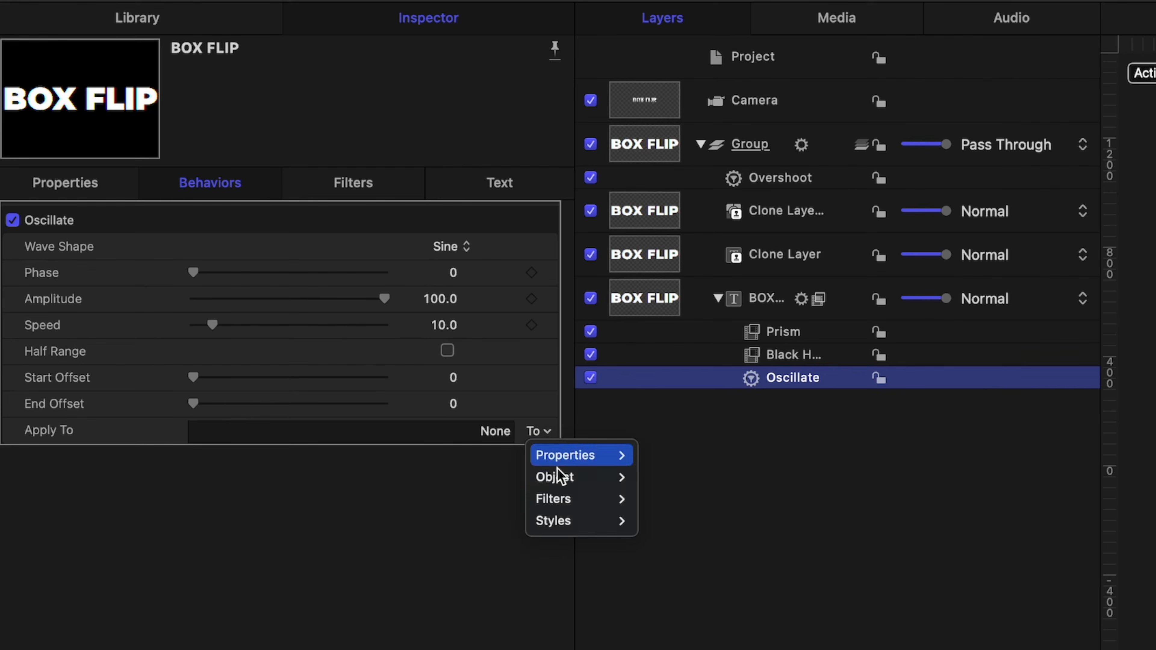
mouse_move(595, 501)
mouse_move(658, 502)
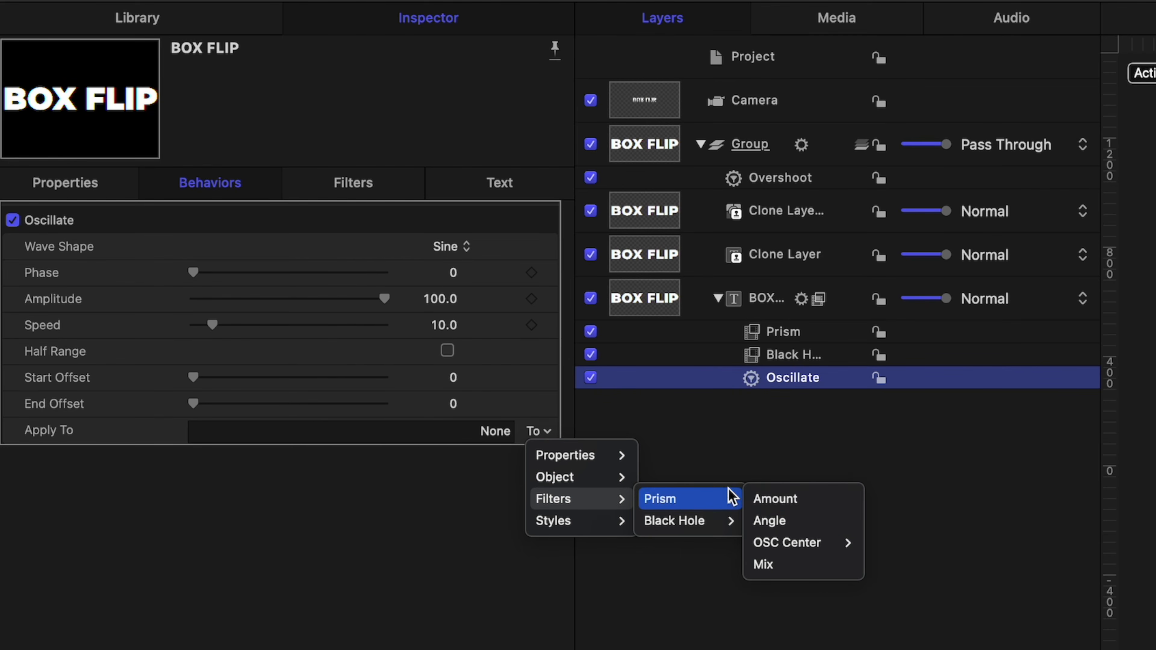
click(766, 499)
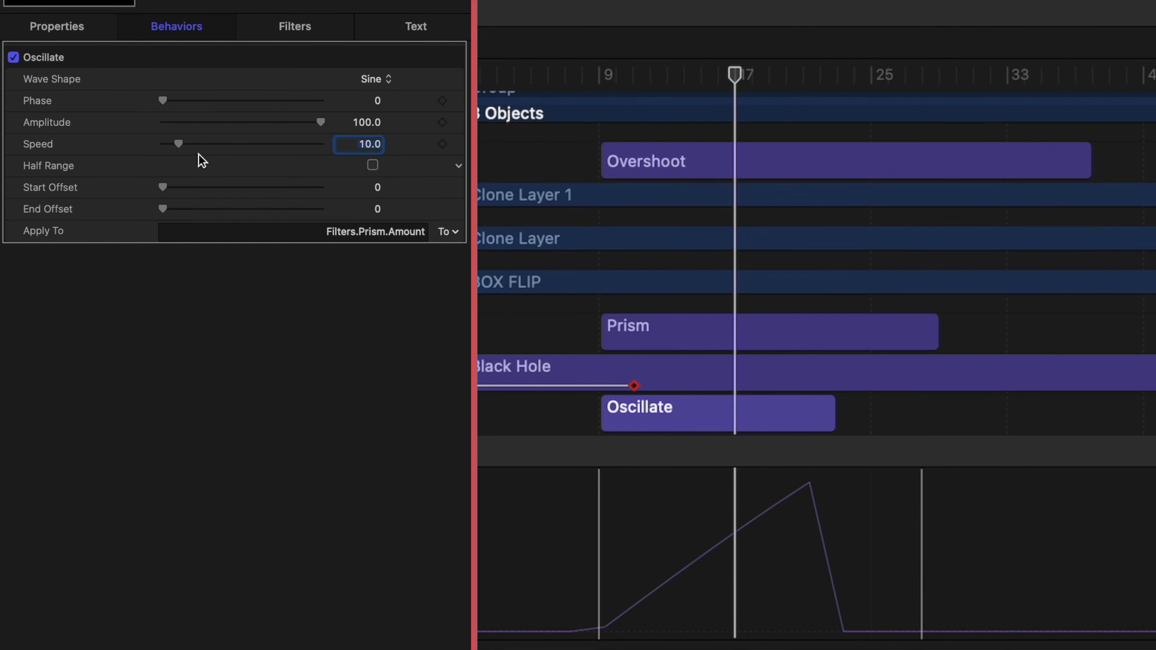
drag(199, 154, 284, 153)
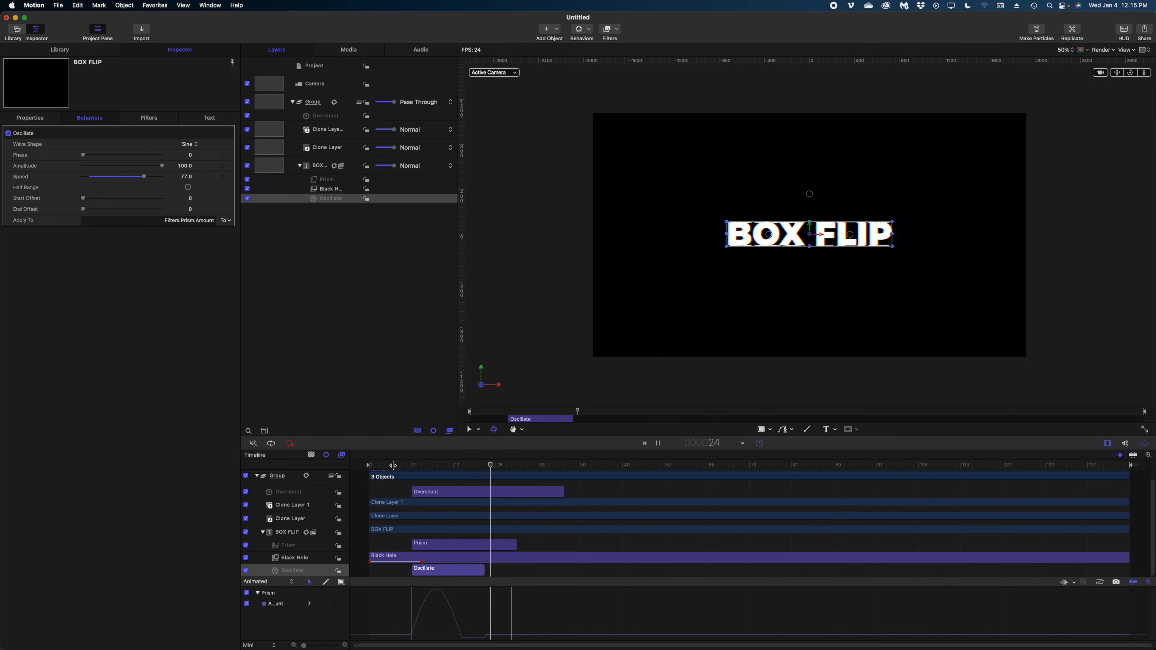
click(392, 465)
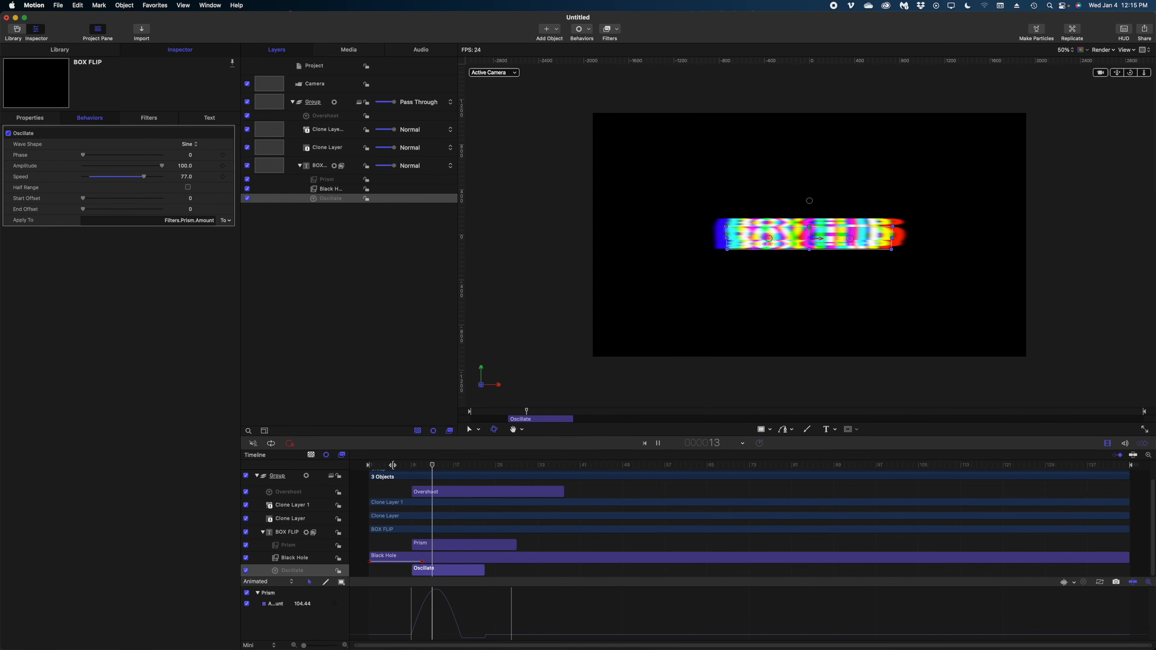
click(392, 465)
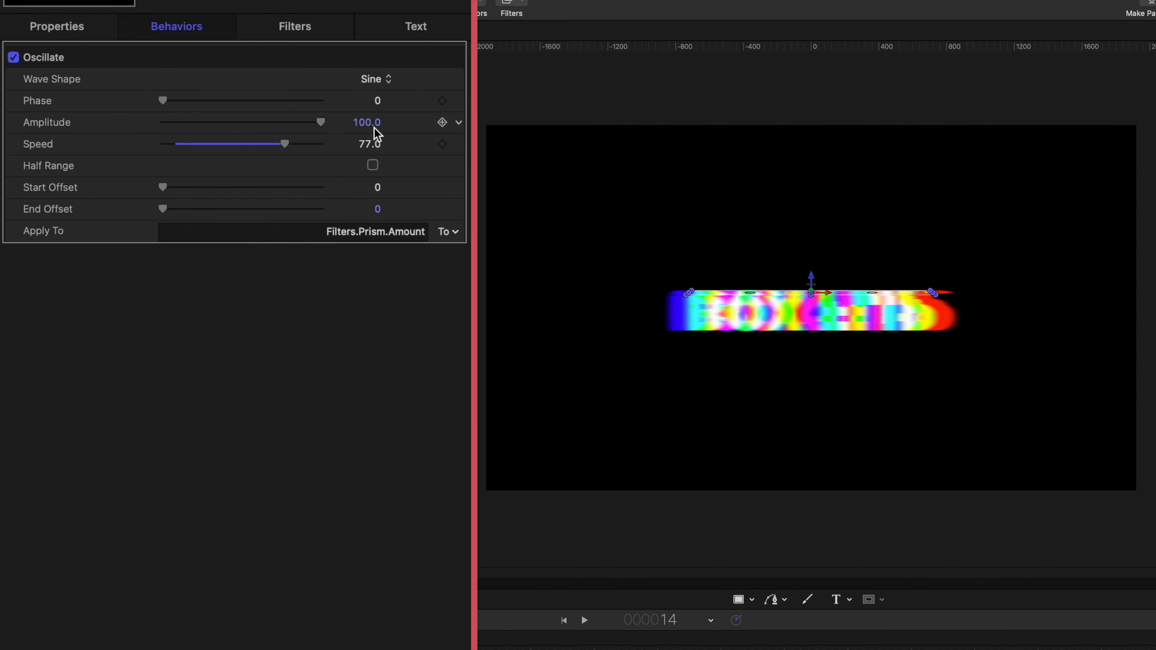
drag(191, 169, 162, 169)
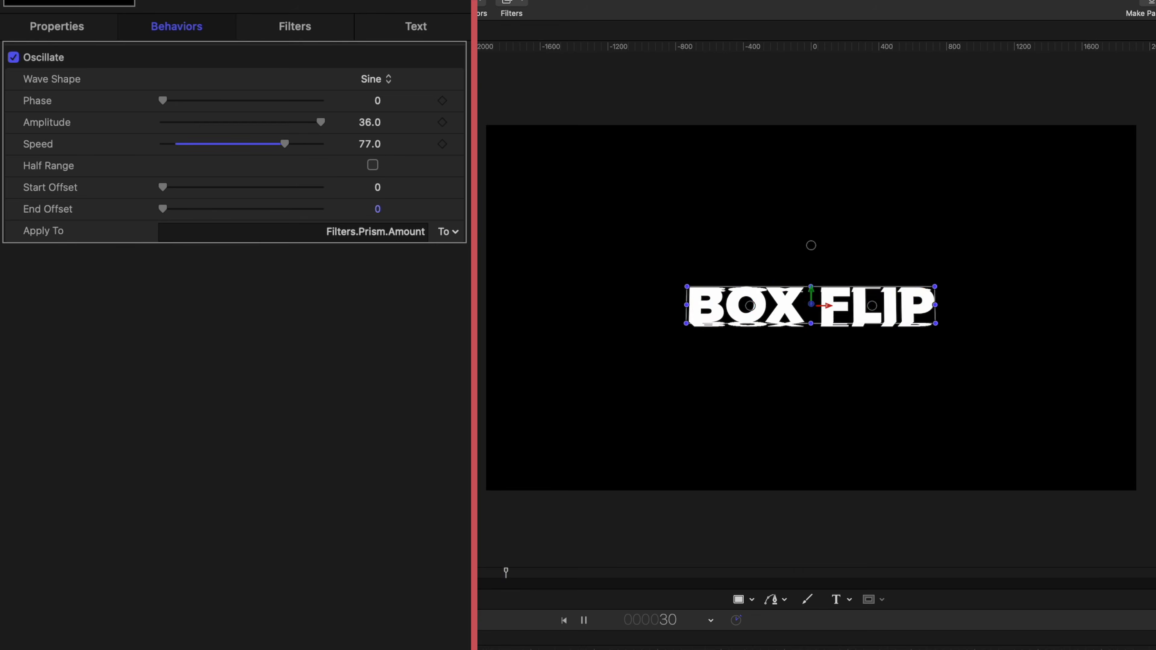
click(398, 467)
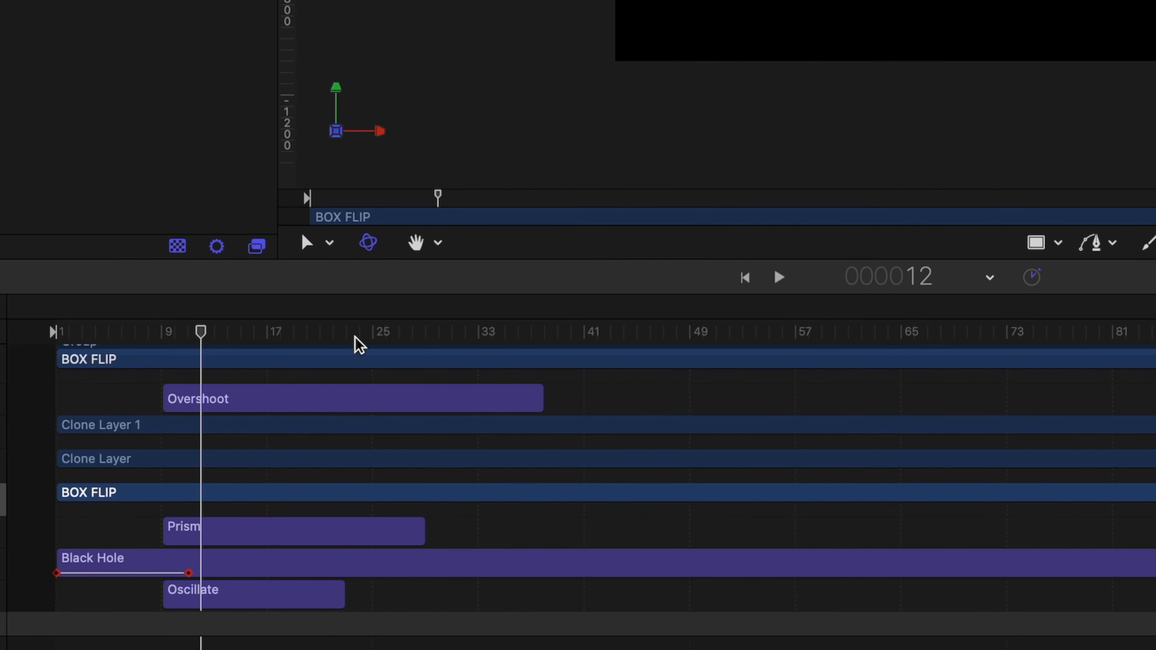
Duplicate the Overshoot behaviour and move the copy to frames 115–143
click(255, 320)
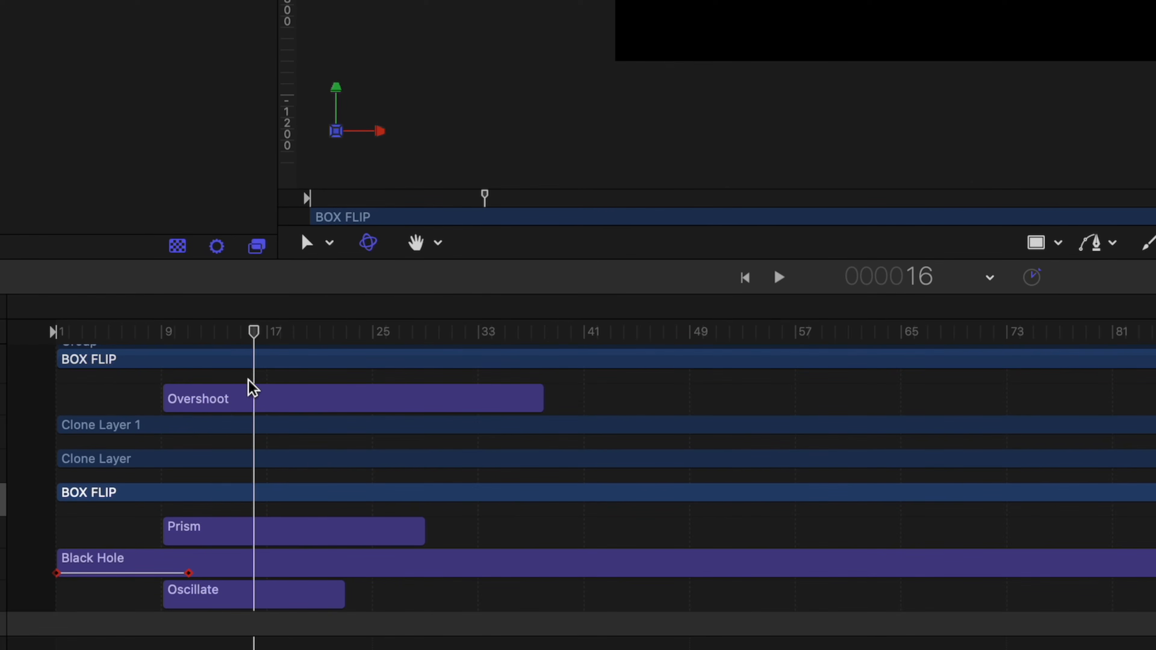
click(230, 406)
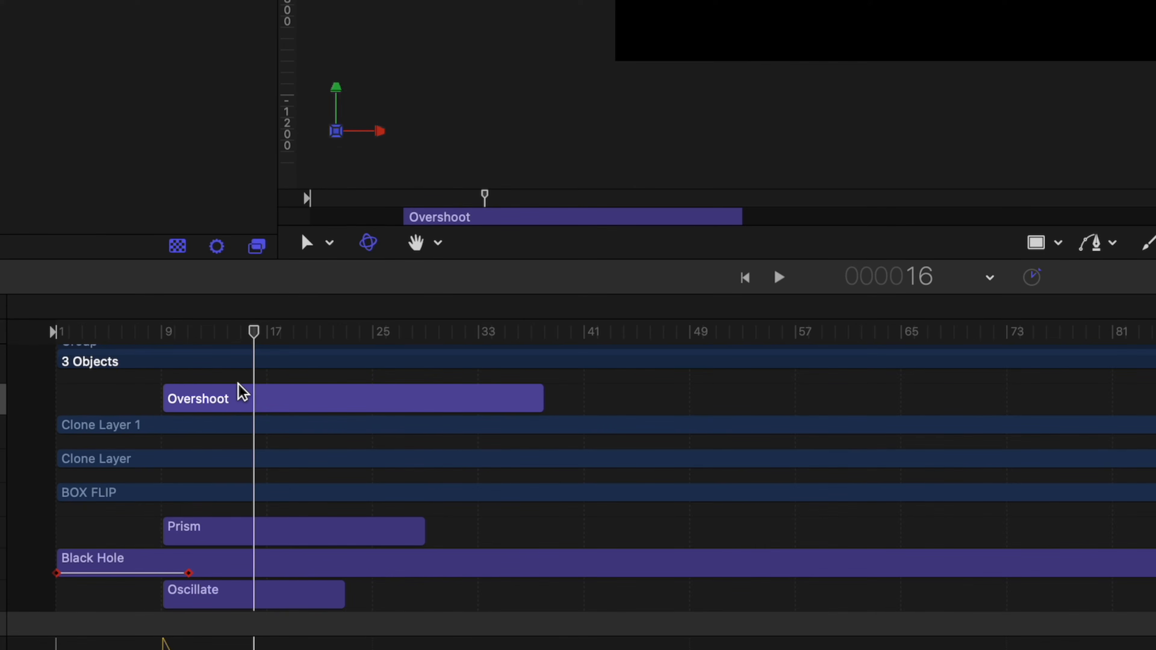
key(super+d)
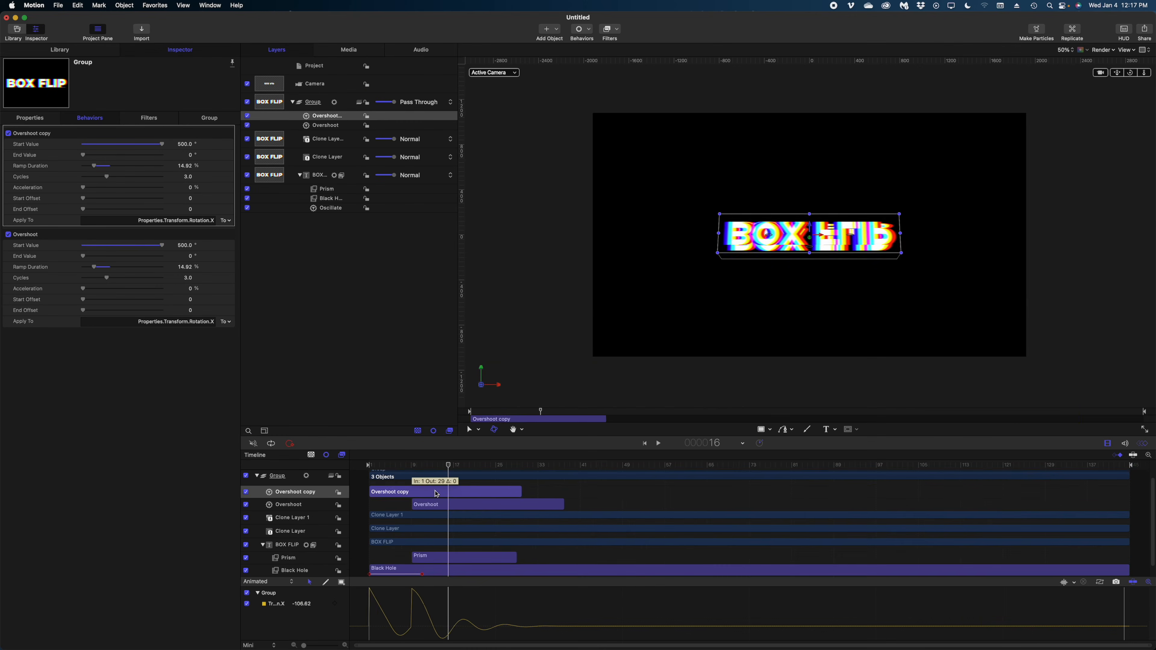
drag(234, 388, 1155, 300)
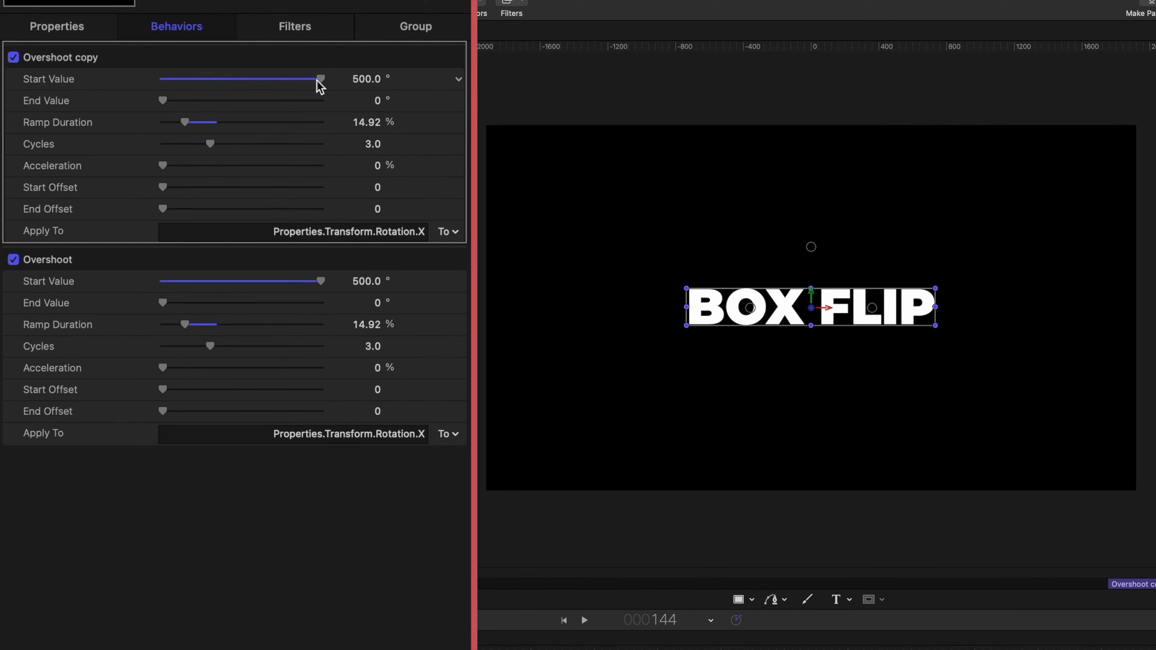
Set the copy's rotation from 0° to 3000°, with 100% acceleration and near-full ramp
drag(318, 80, 95, 73)
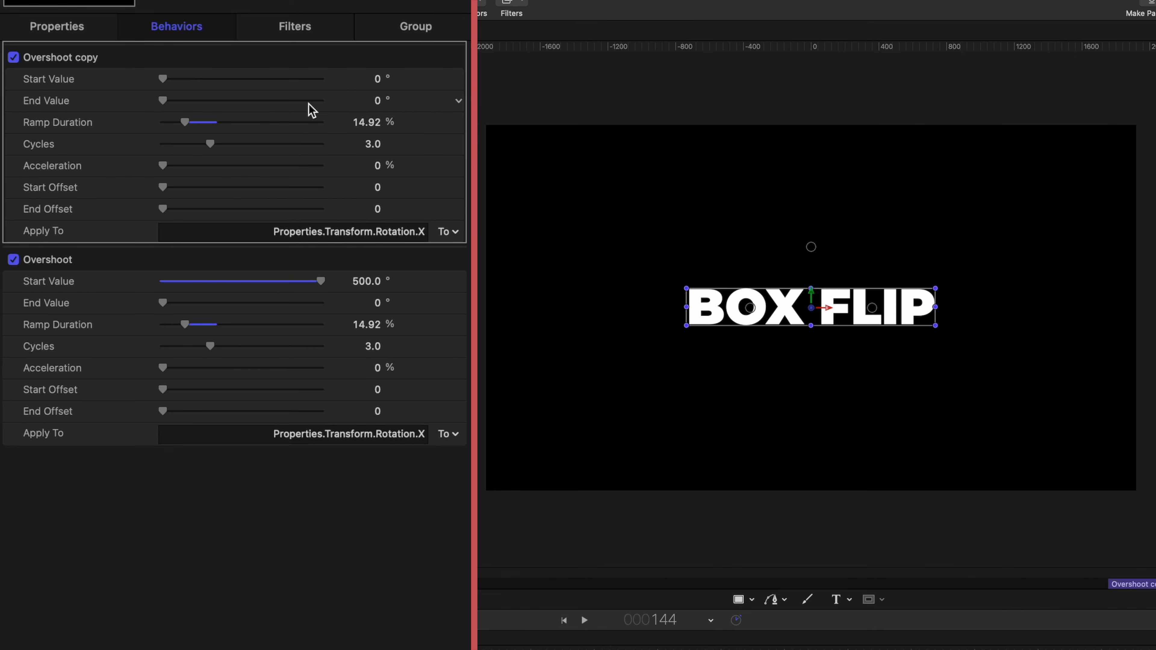
click(377, 101)
text(3000)
key(Return)
drag(163, 174, 333, 214)
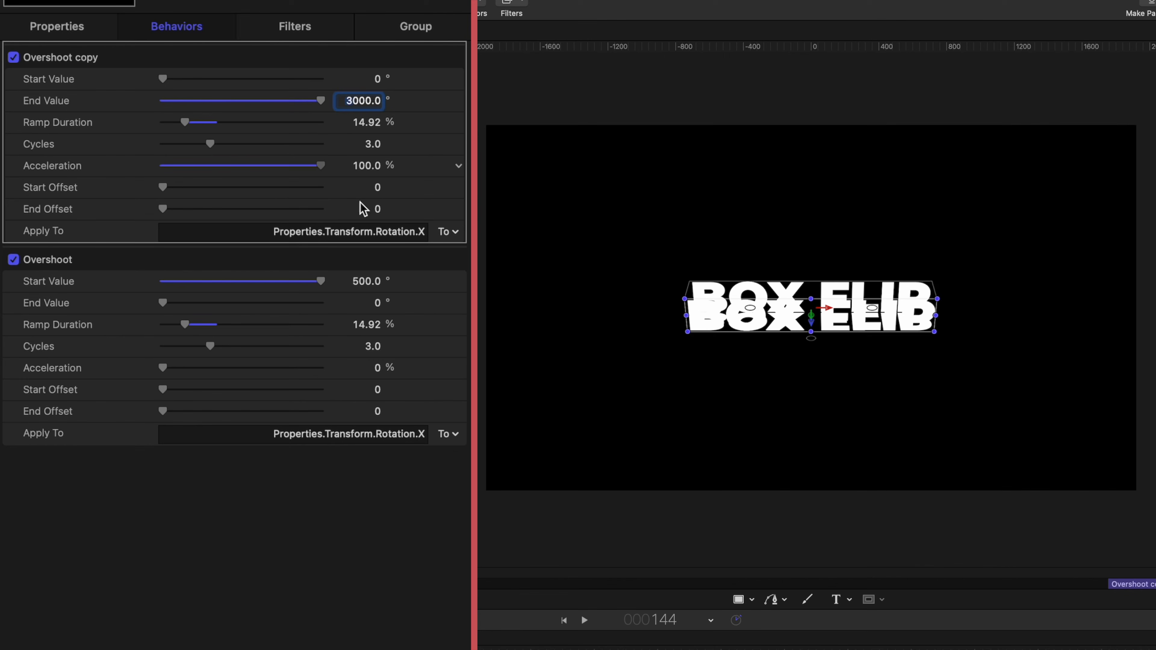
drag(202, 129, 320, 153)
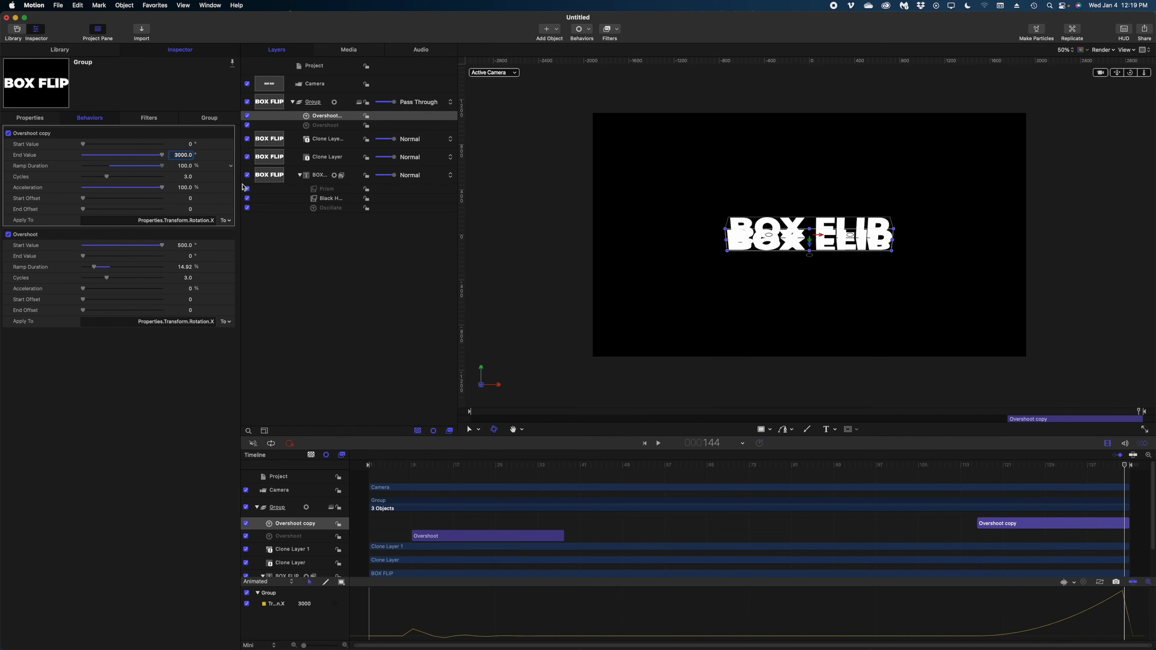
Duplicate the selected Prism filter and Oscillate behaviour, then drag both copies to the timeline's end
scroll(695, 512, down, 3)
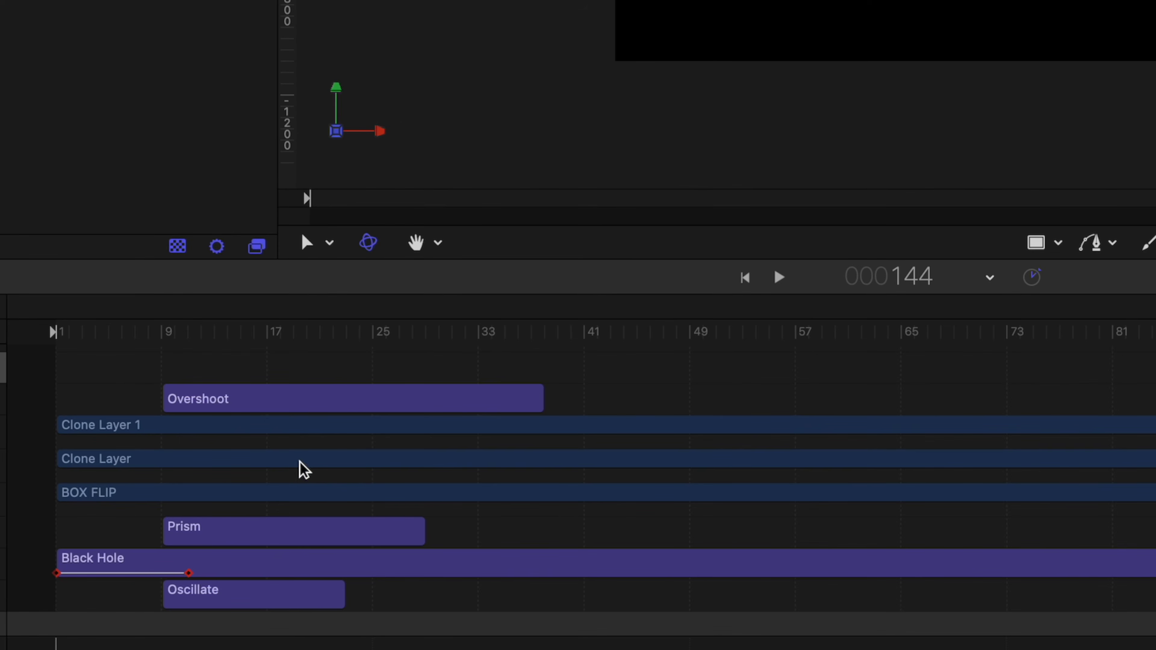
click(256, 544)
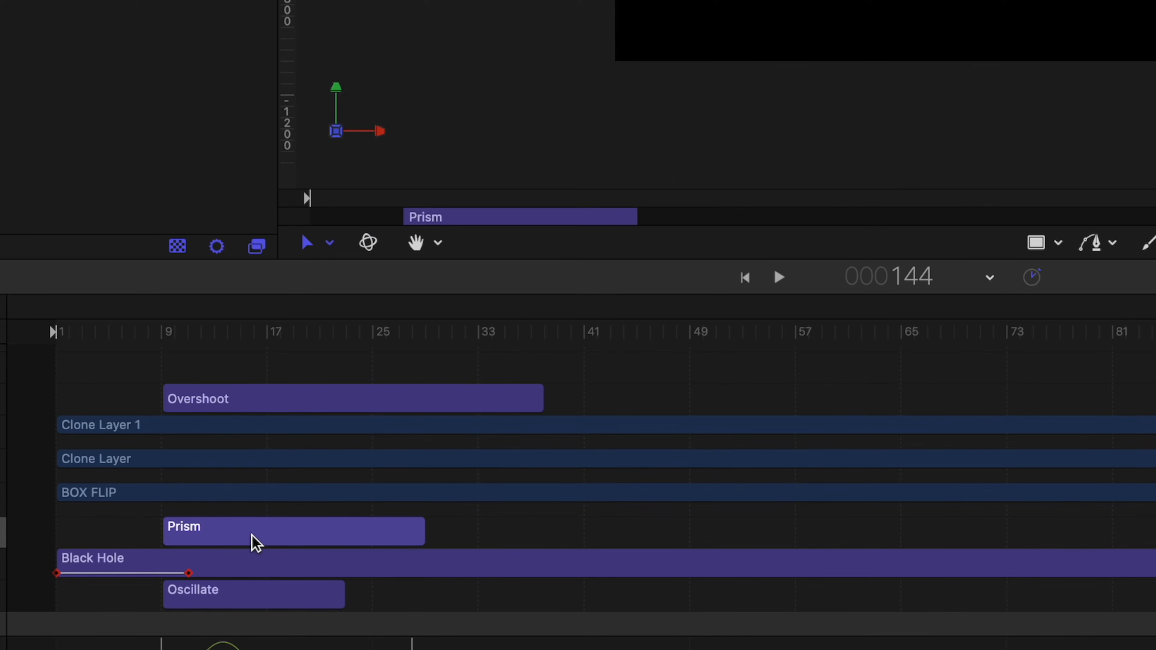
click(246, 606)
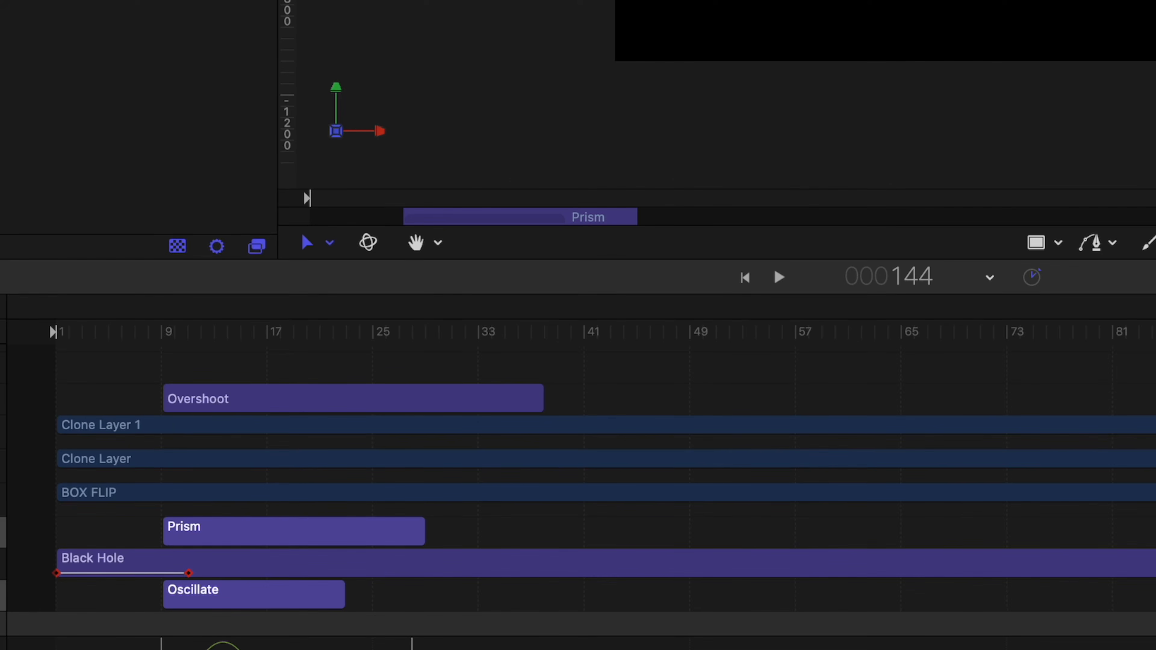
drag(228, 531, 123, 531)
drag(198, 622, 94, 622)
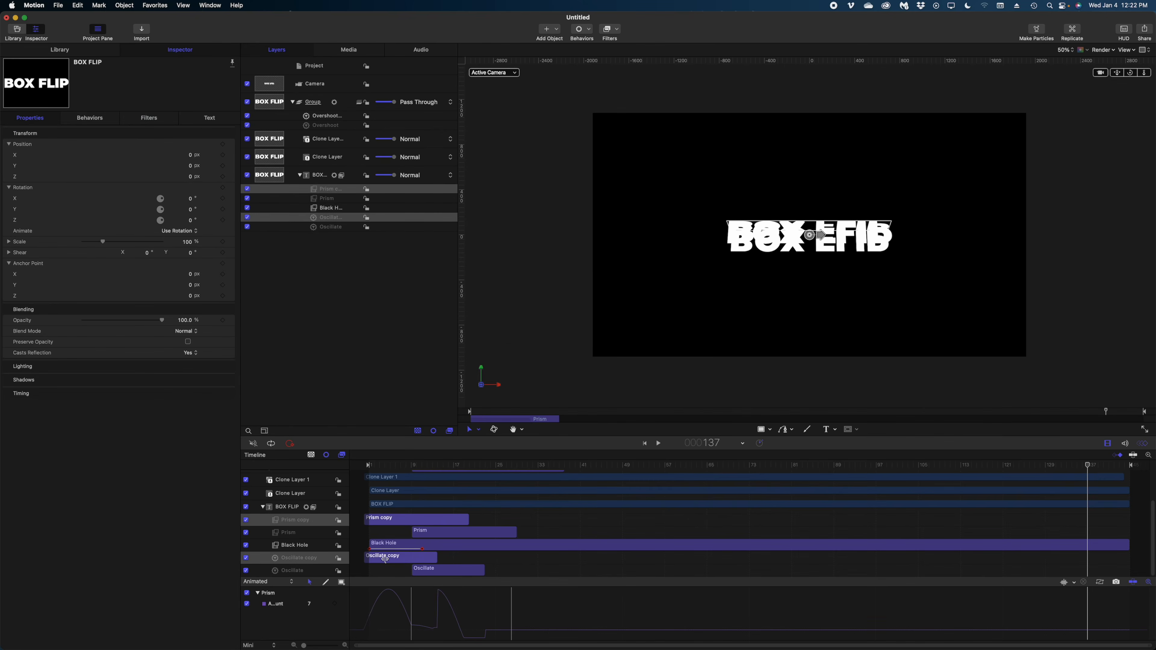
drag(384, 559, 1074, 559)
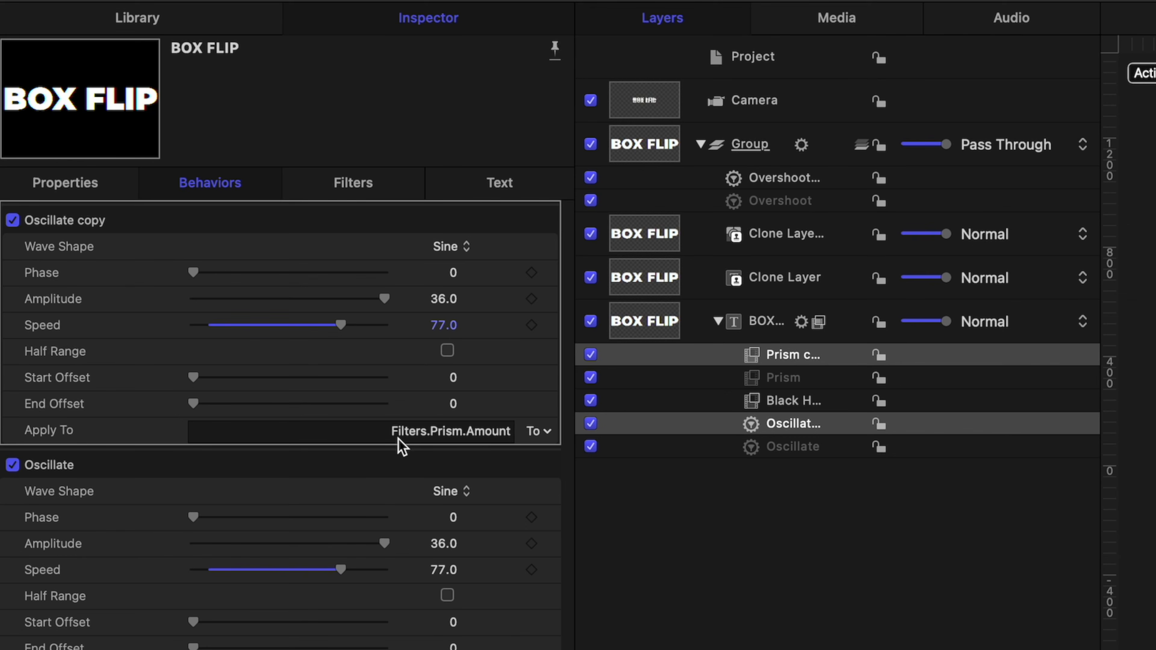
Retarget the Oscillate copy to drive Filters > Prism copy > Amount
click(544, 431)
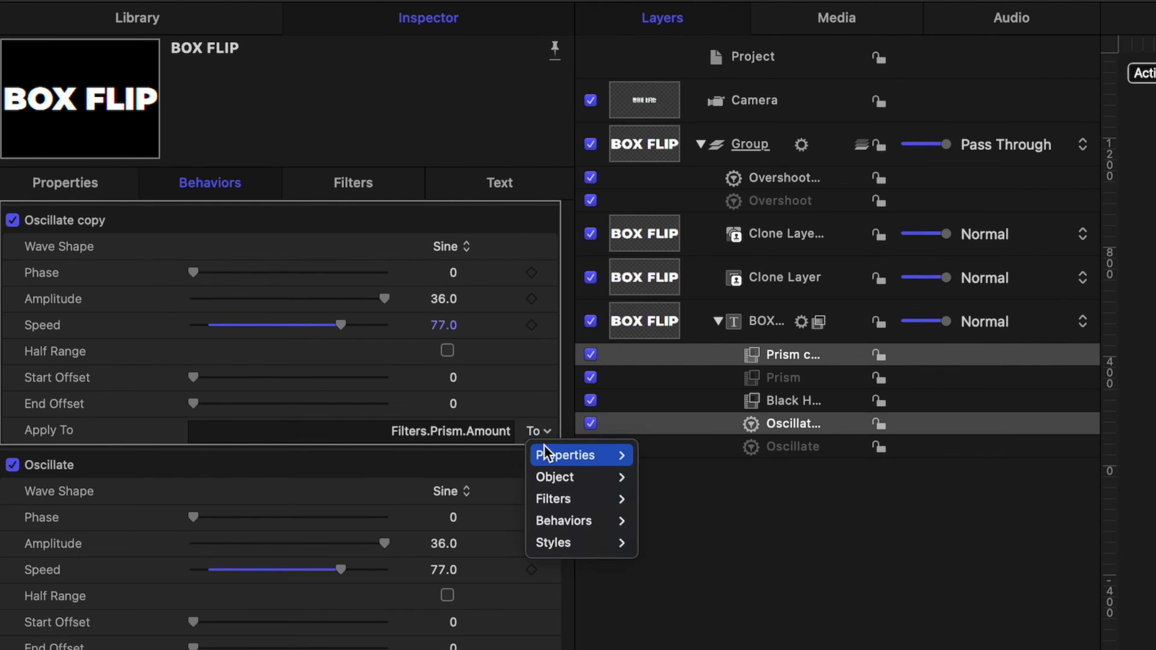
mouse_move(552, 501)
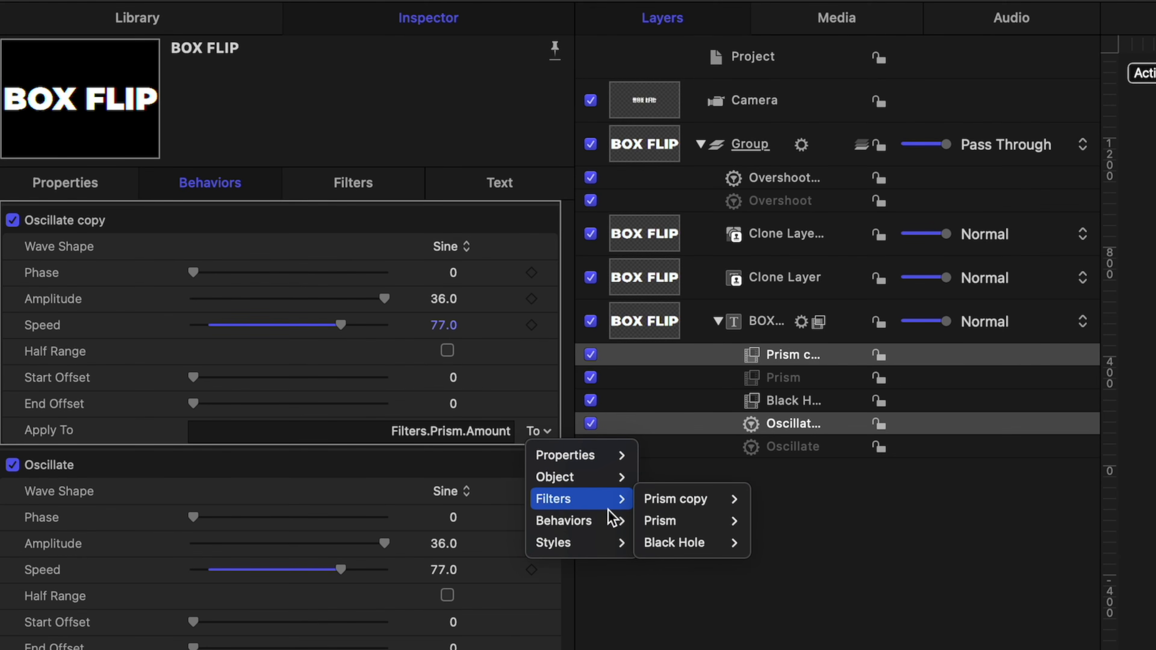
mouse_move(645, 500)
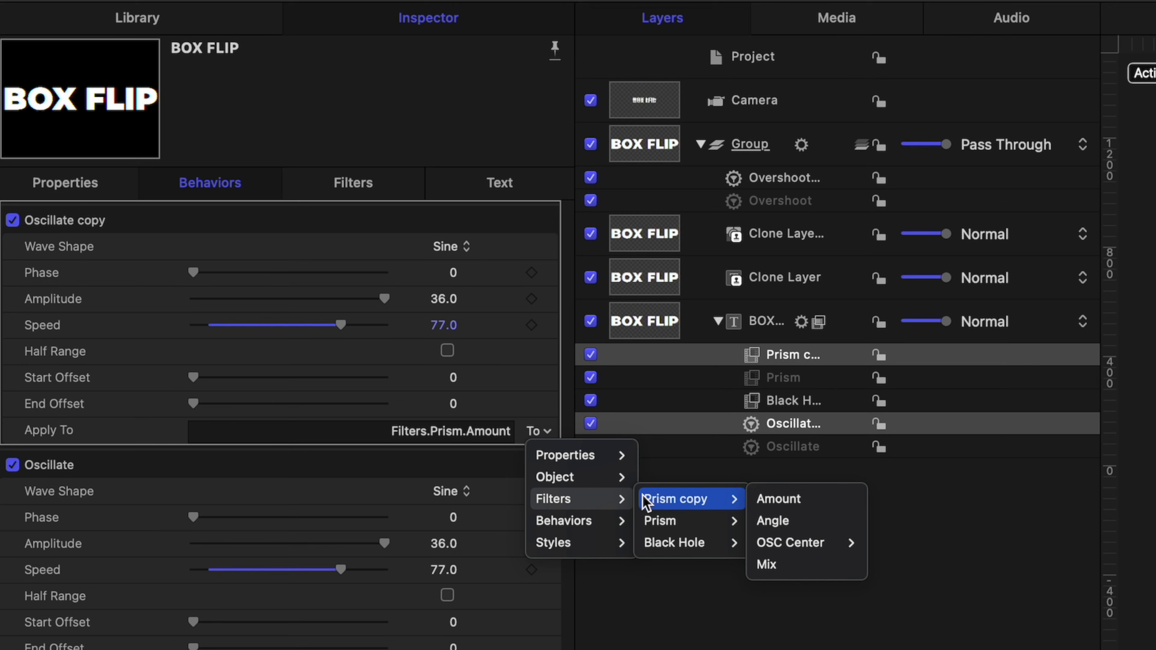
click(776, 500)
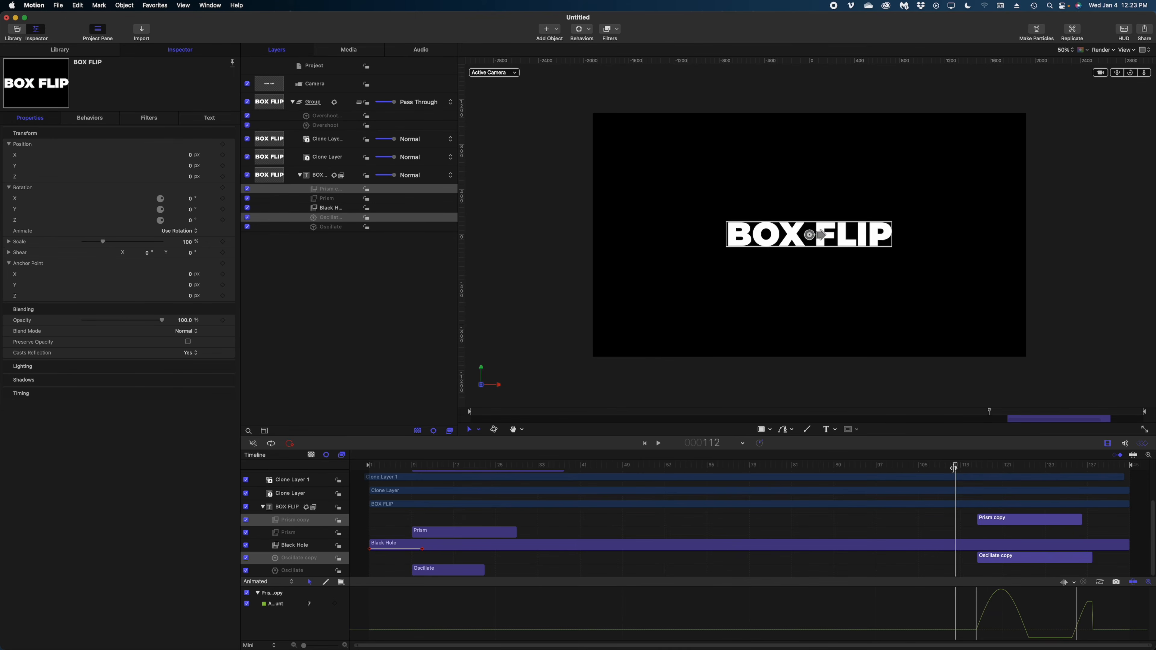
Shift the Prism and Oscillate copies later and slow the Oscillate copy's Speed to 23
drag(953, 468, 1082, 468)
drag(1006, 520, 1063, 521)
key(space)
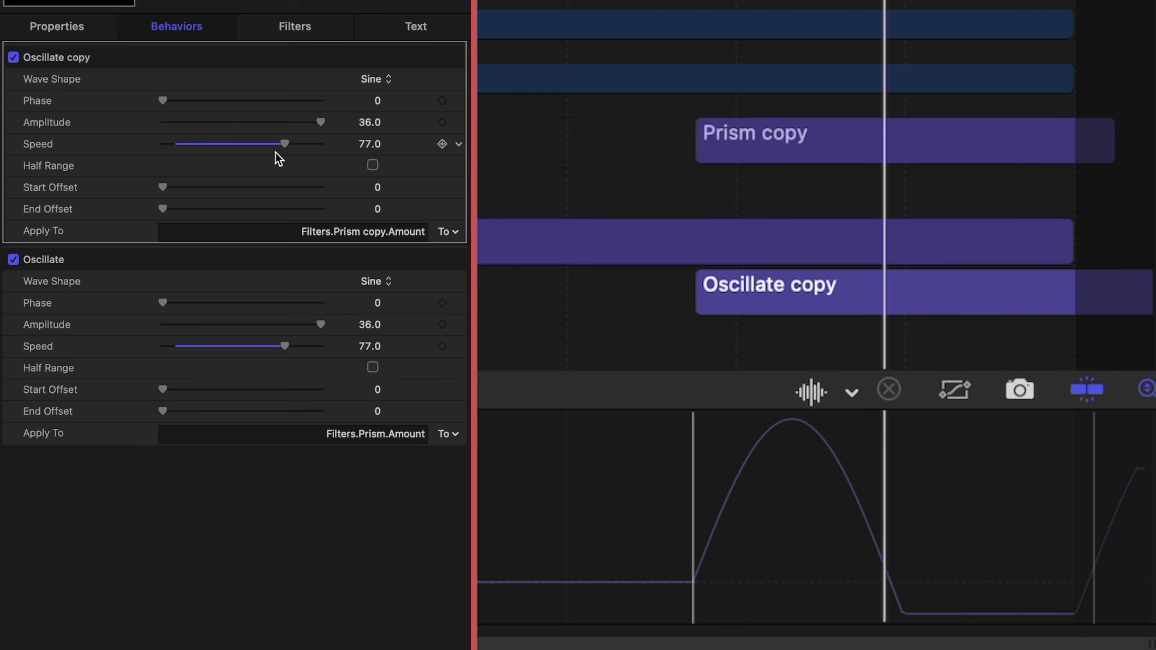
drag(283, 144, 200, 144)
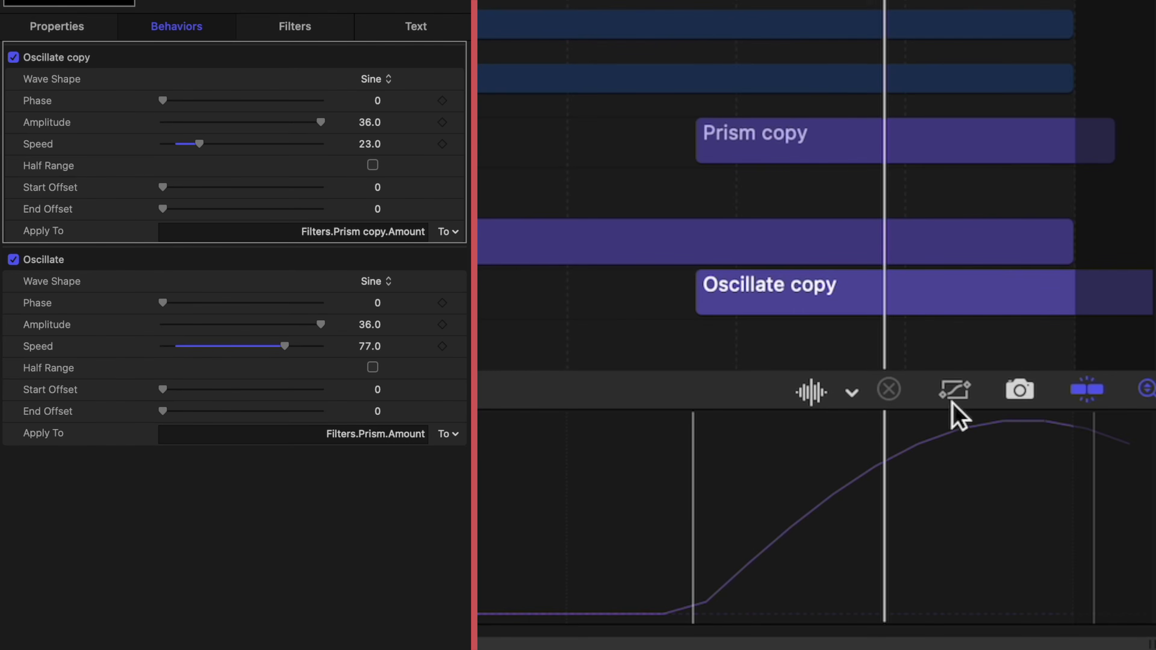
click(825, 79)
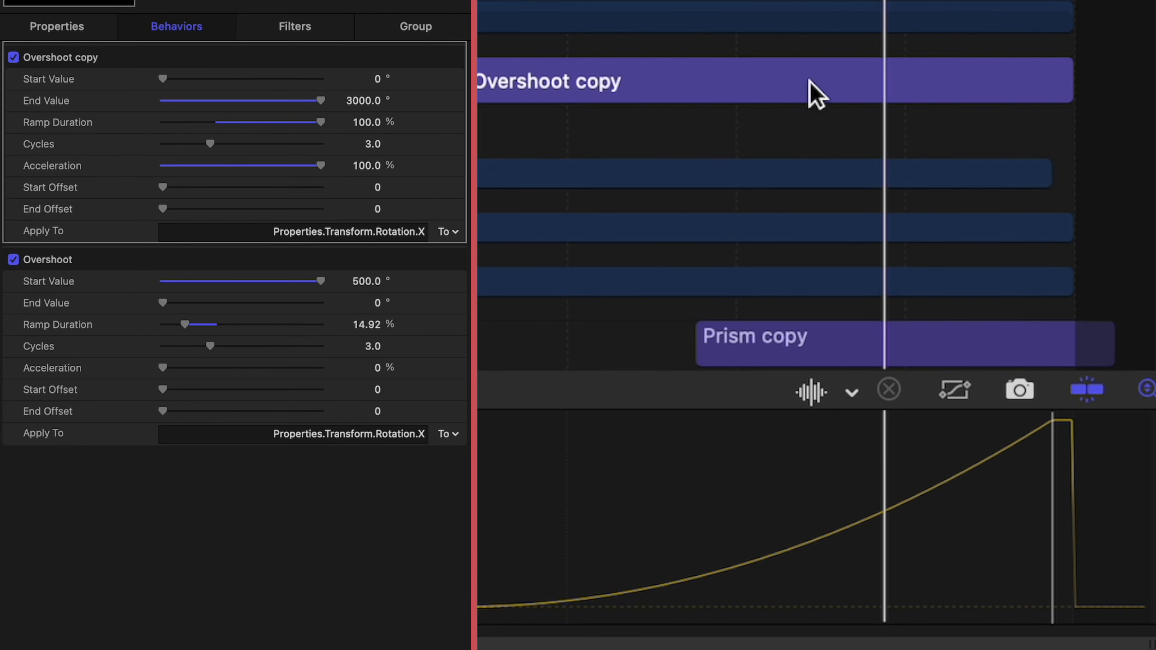
scroll(815, 94, down, 5)
click(766, 287)
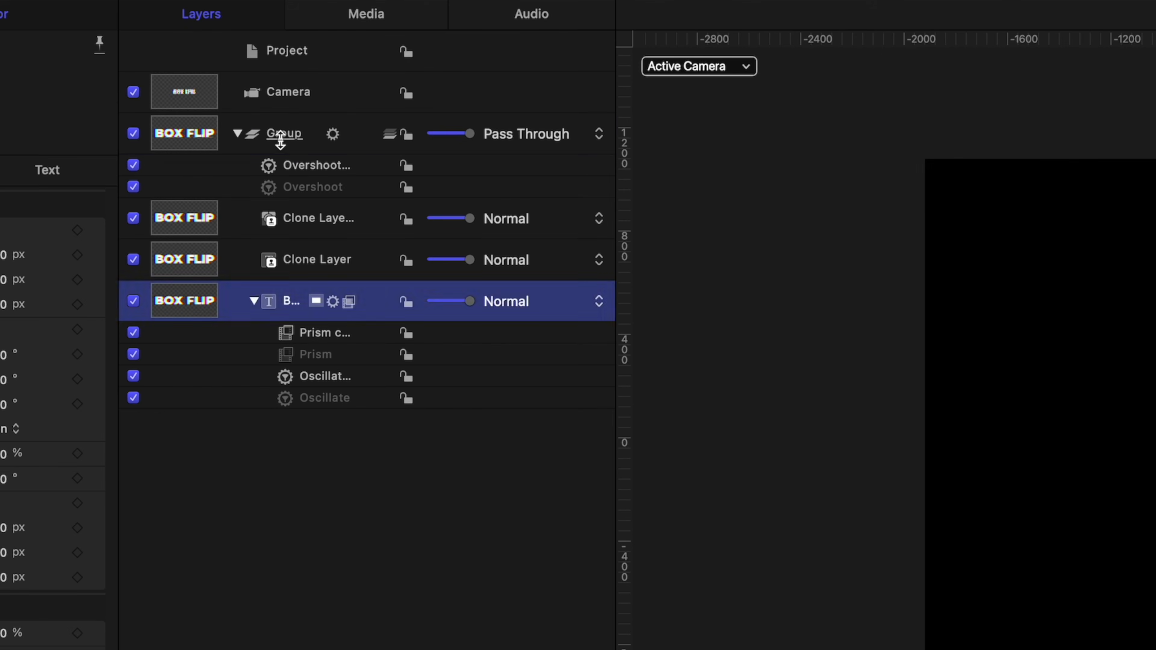
Add a Basic Motion > Fade In/Fade Out behaviour to the top Group
click(312, 102)
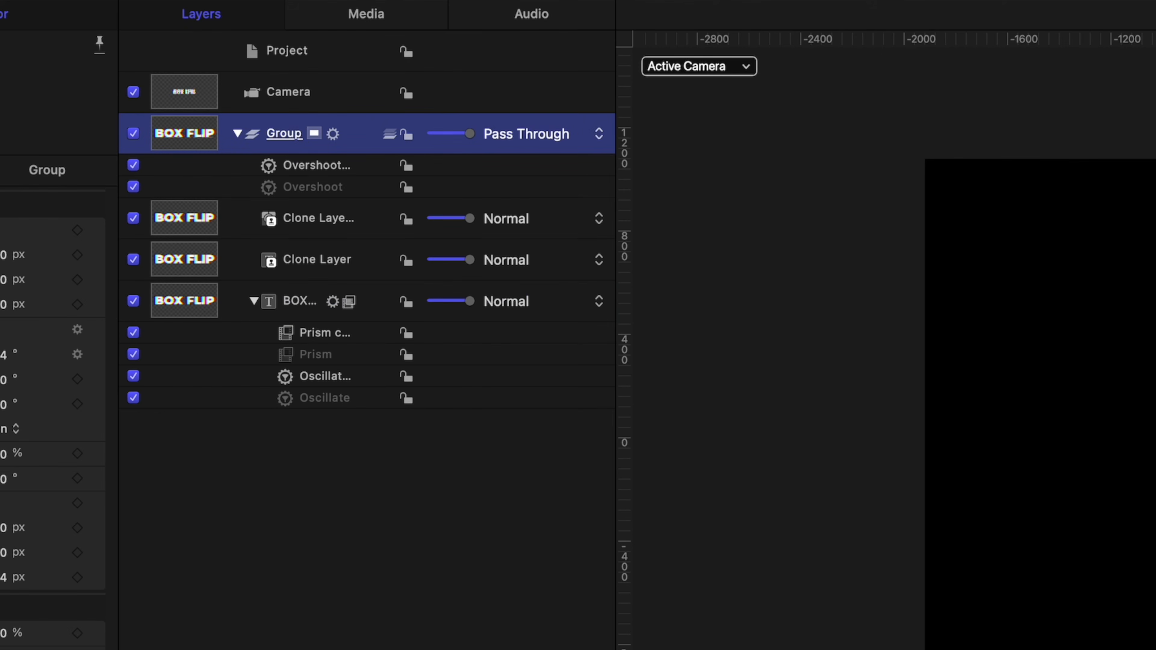
click(892, 0)
mouse_move(954, 27)
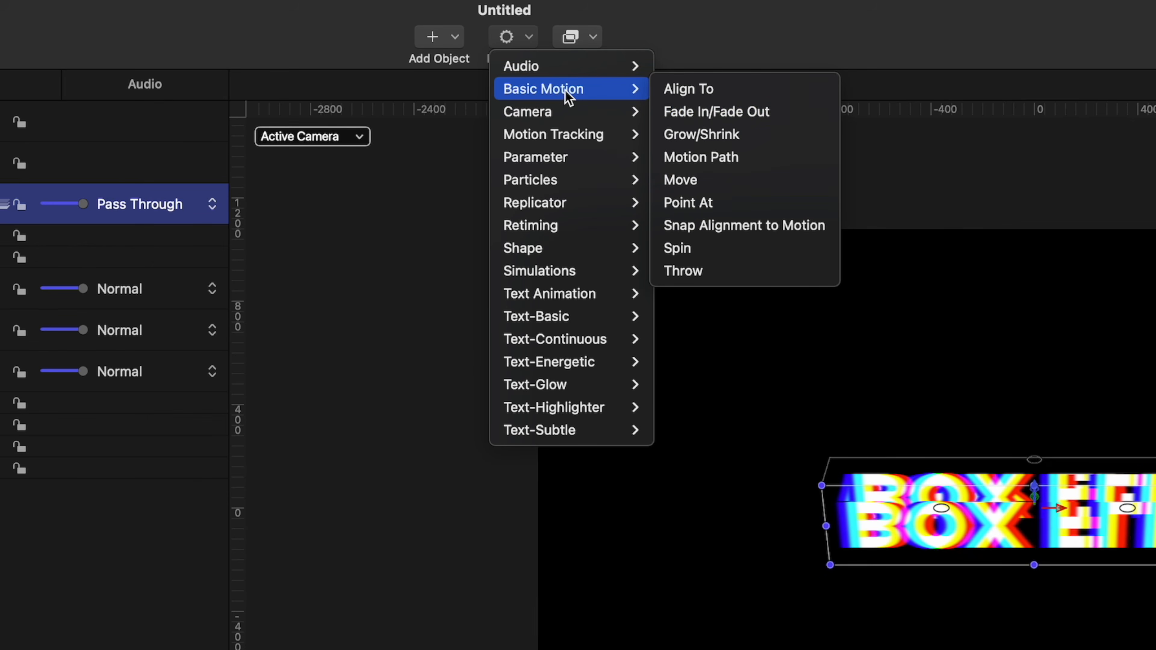
click(708, 113)
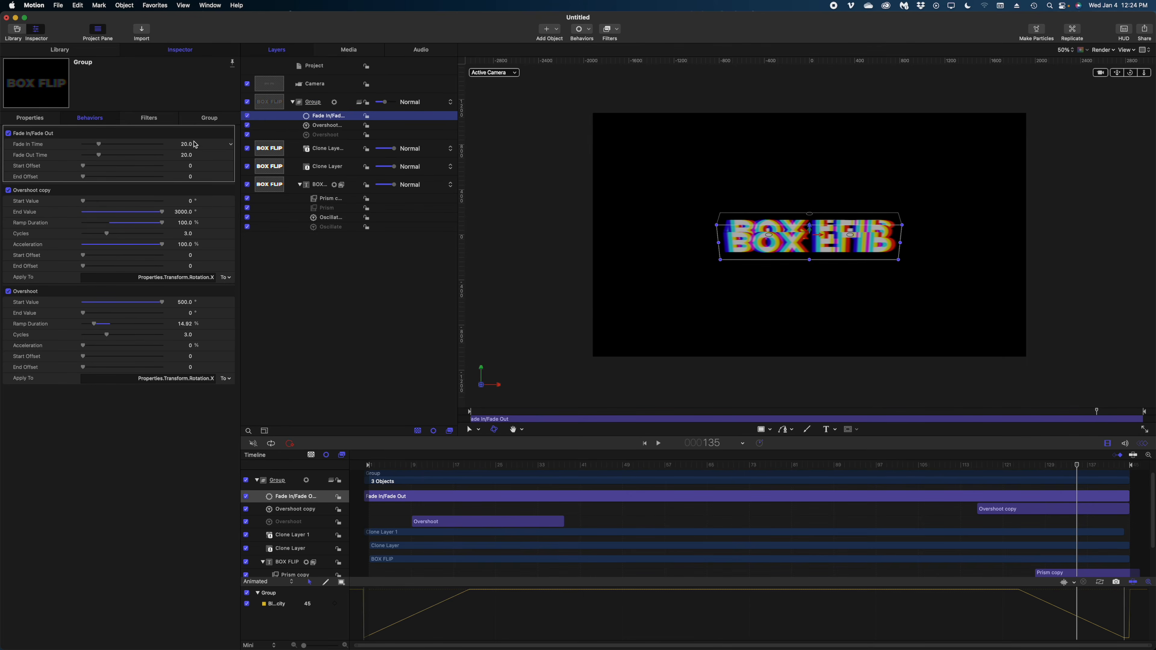
Set Fade In Time to 0 and Fade Out Time to 8, then play back
click(186, 145)
text(0)
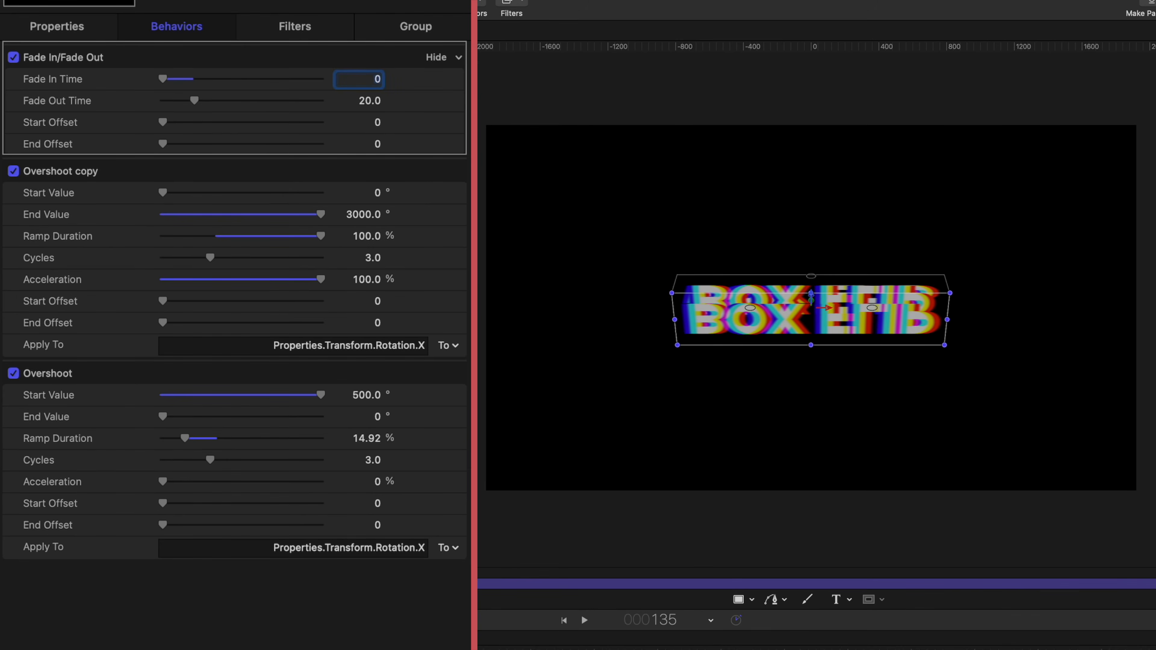
key(Return)
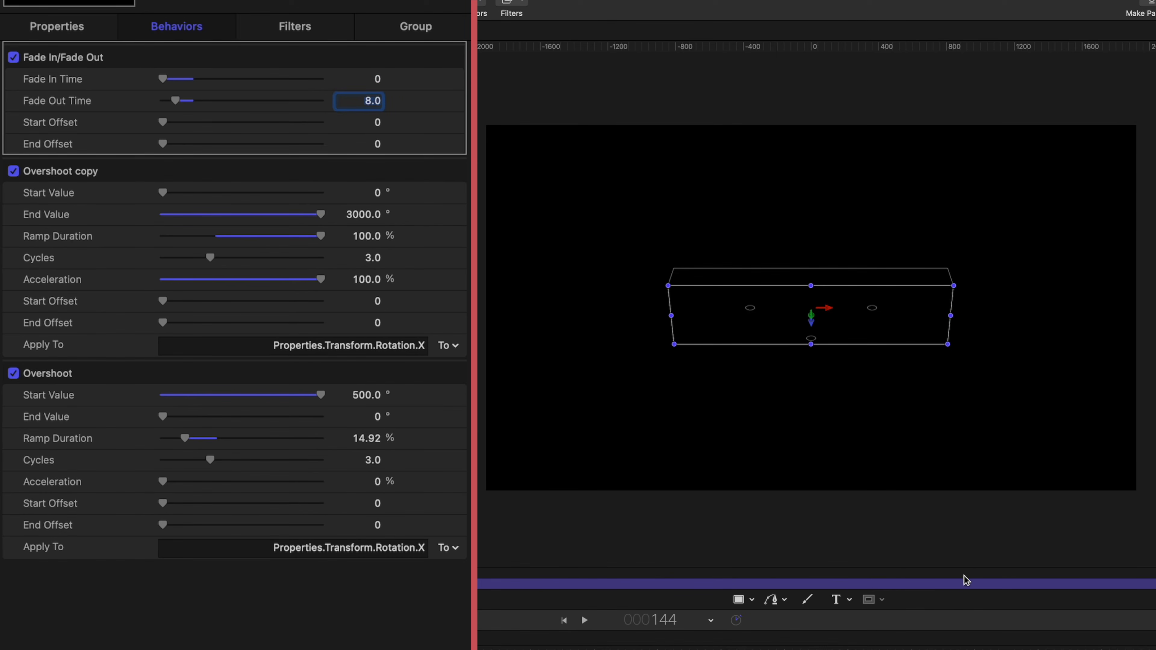
key(Return)
key(space)
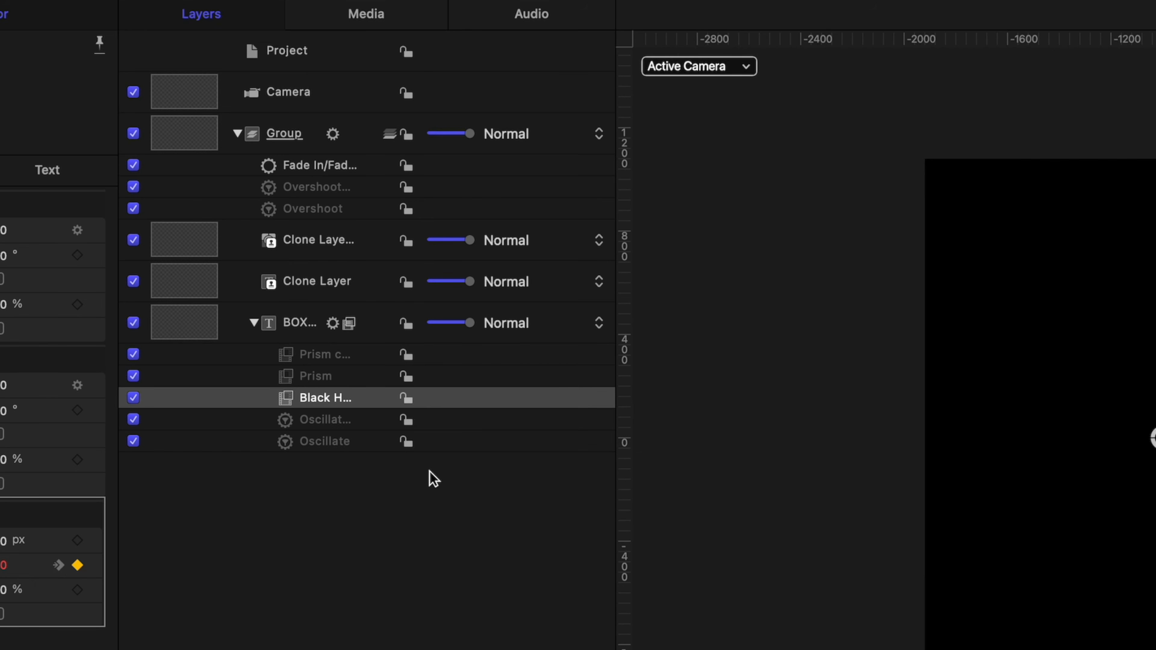
Select the BOX FLIP Black Hole filter and publish its Center parameter, previewing the reveal
click(335, 394)
mouse_move(423, 461)
mouse_down()
mouse_move(388, 460)
mouse_move(421, 461)
mouse_move(403, 462)
mouse_up()
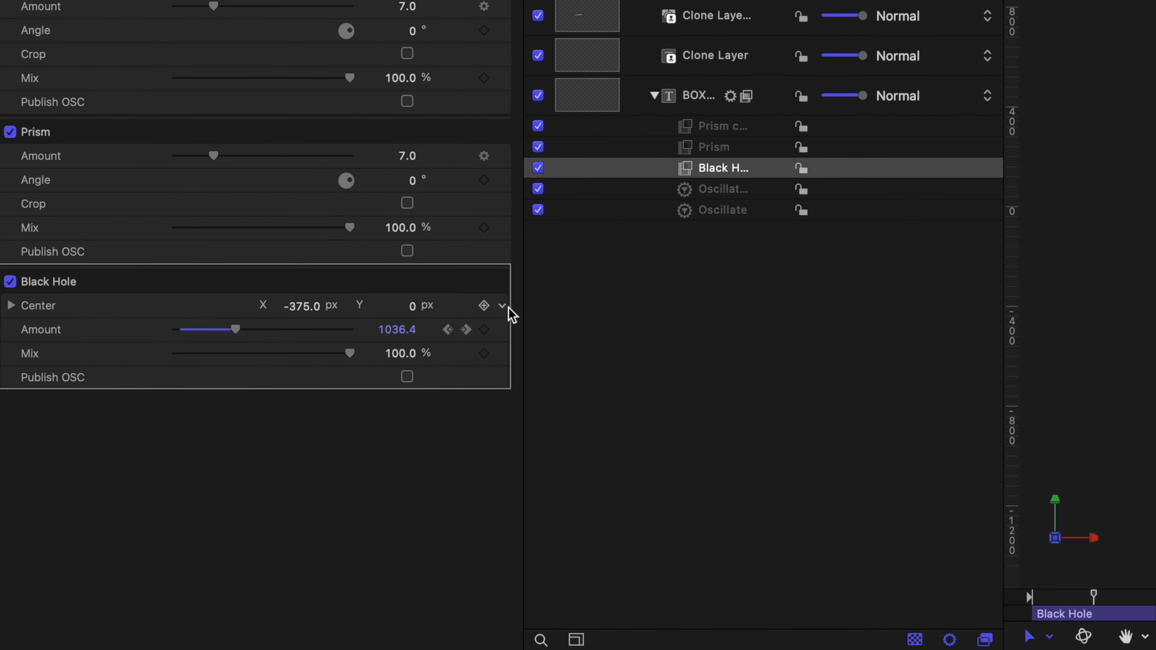
click(231, 280)
click(546, 583)
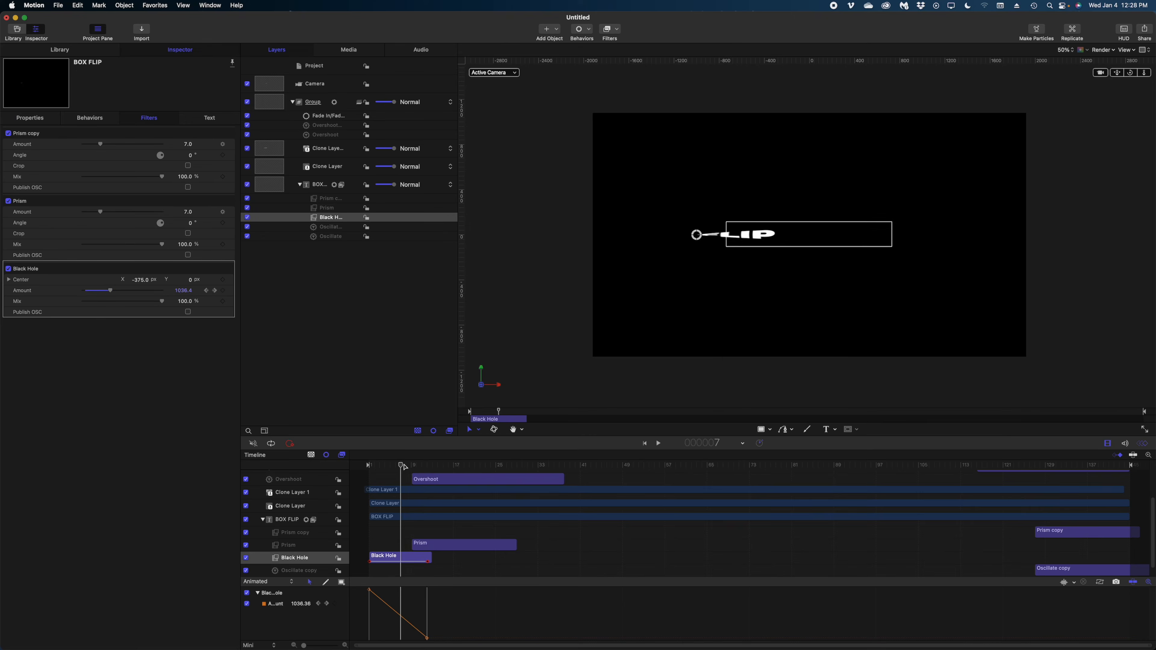
drag(403, 464, 737, 489)
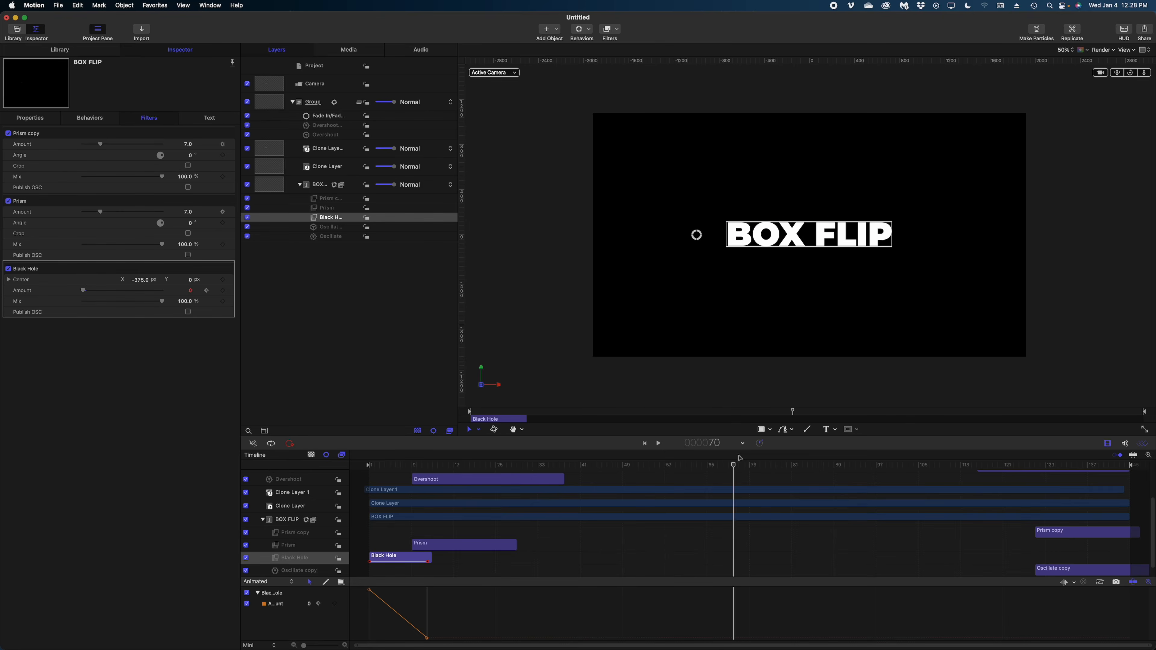